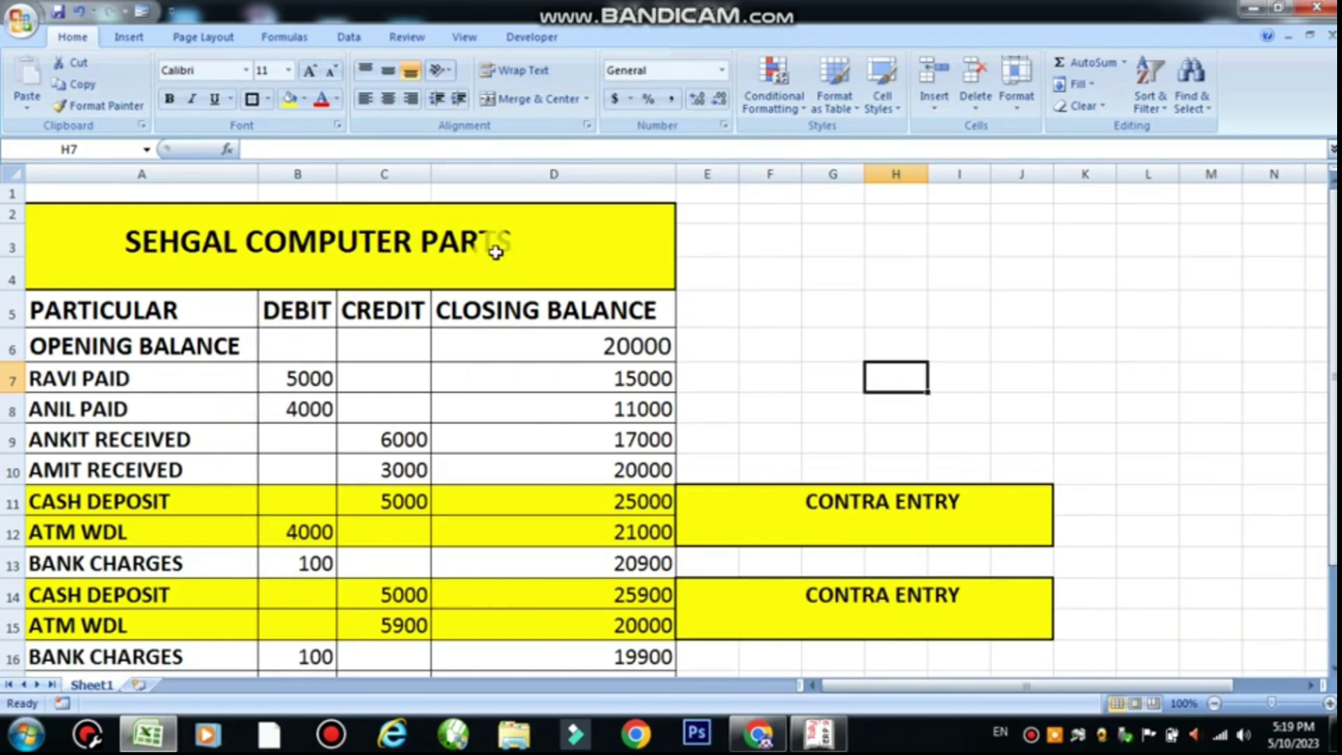
Step: Switch to Tally.ERP 9 and name the new company SEHGAL COMPUTER PARTS, keeping the same text as its mailing name
key(alt+Tab)
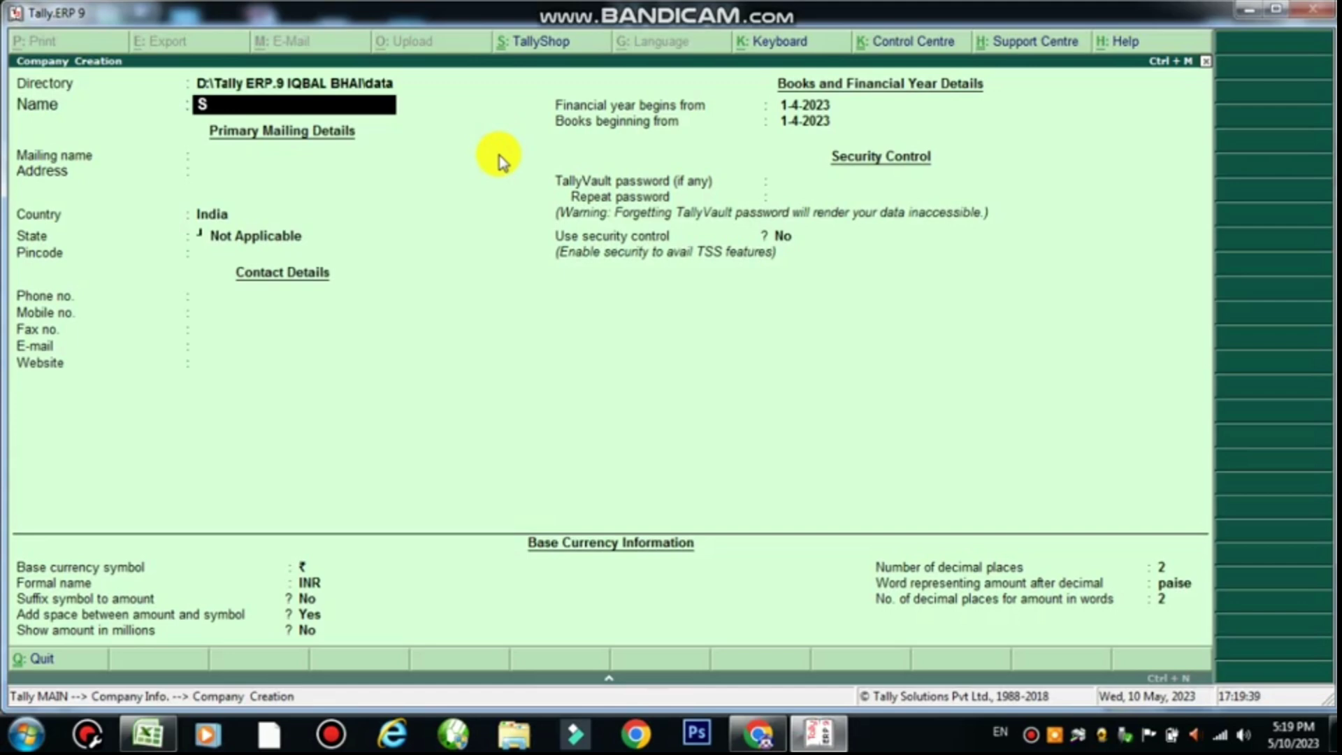
text(SEHGAL COMPUTE)
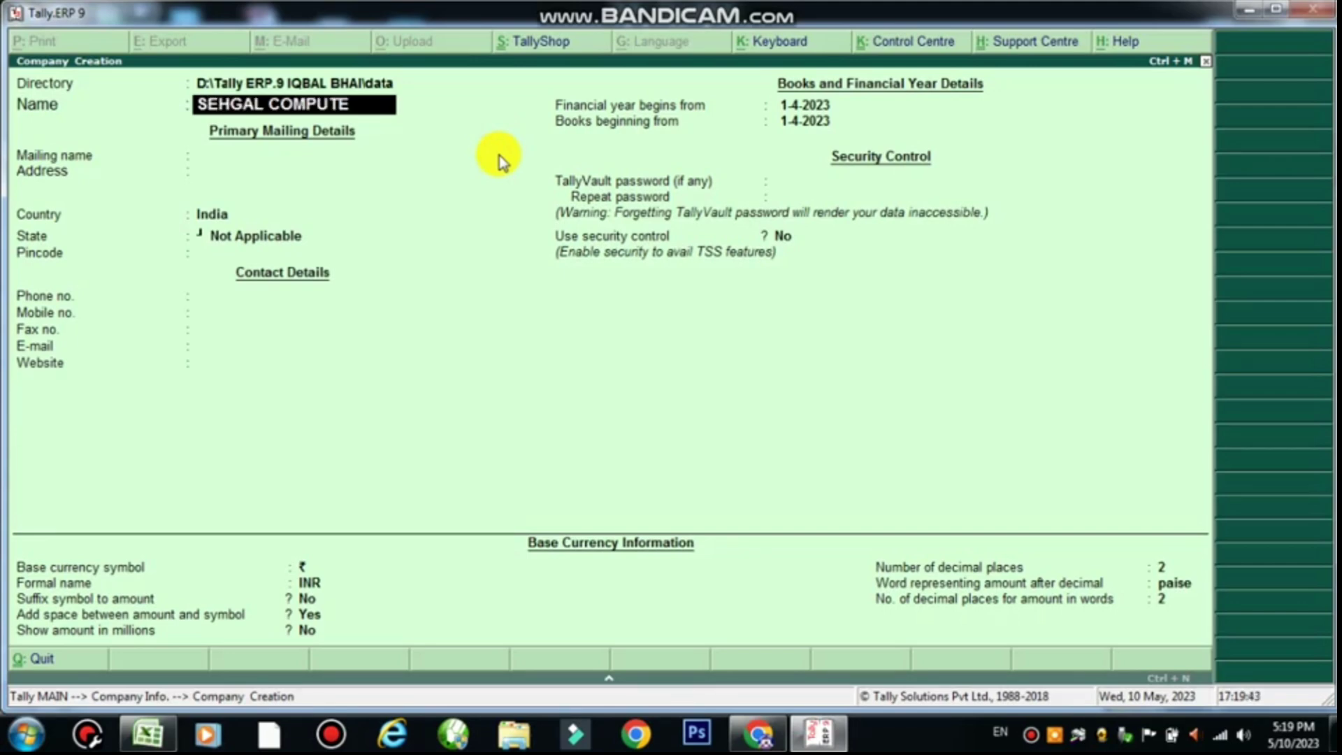
text(R PARTS)
key(Return)
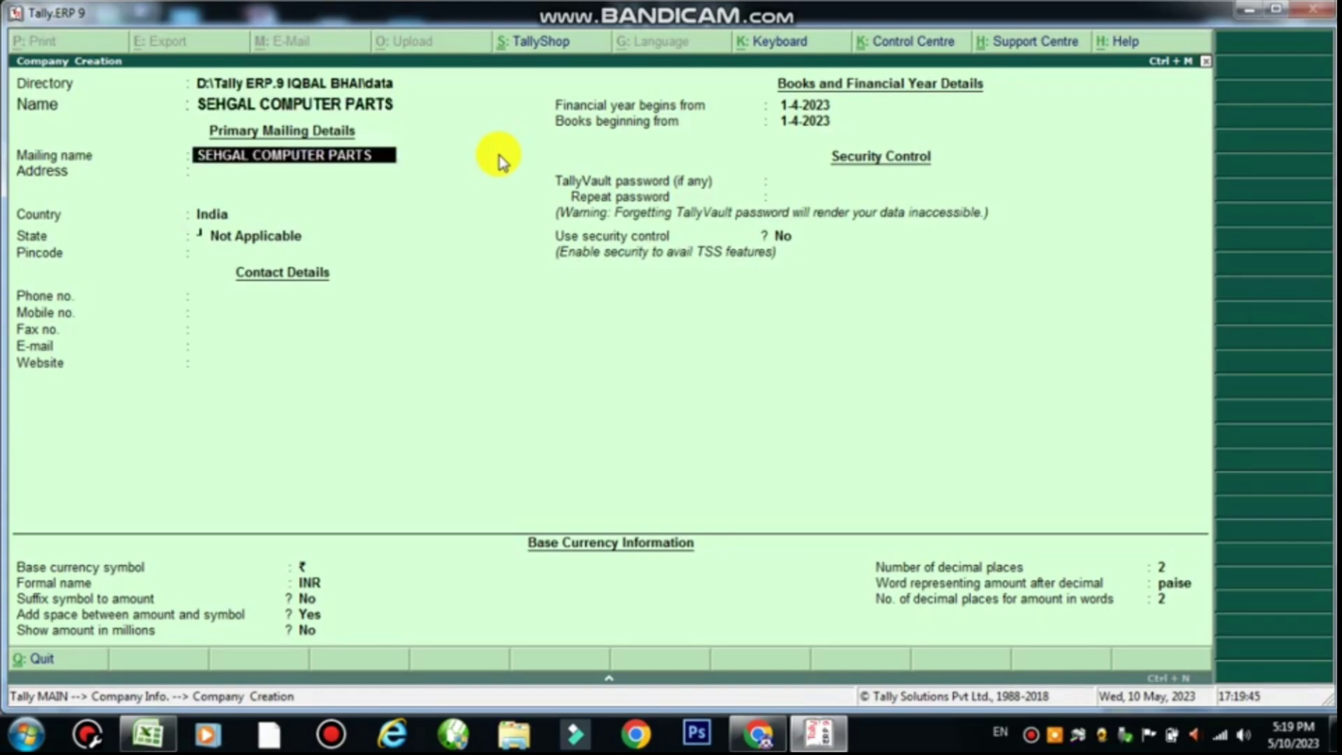
key(Return)
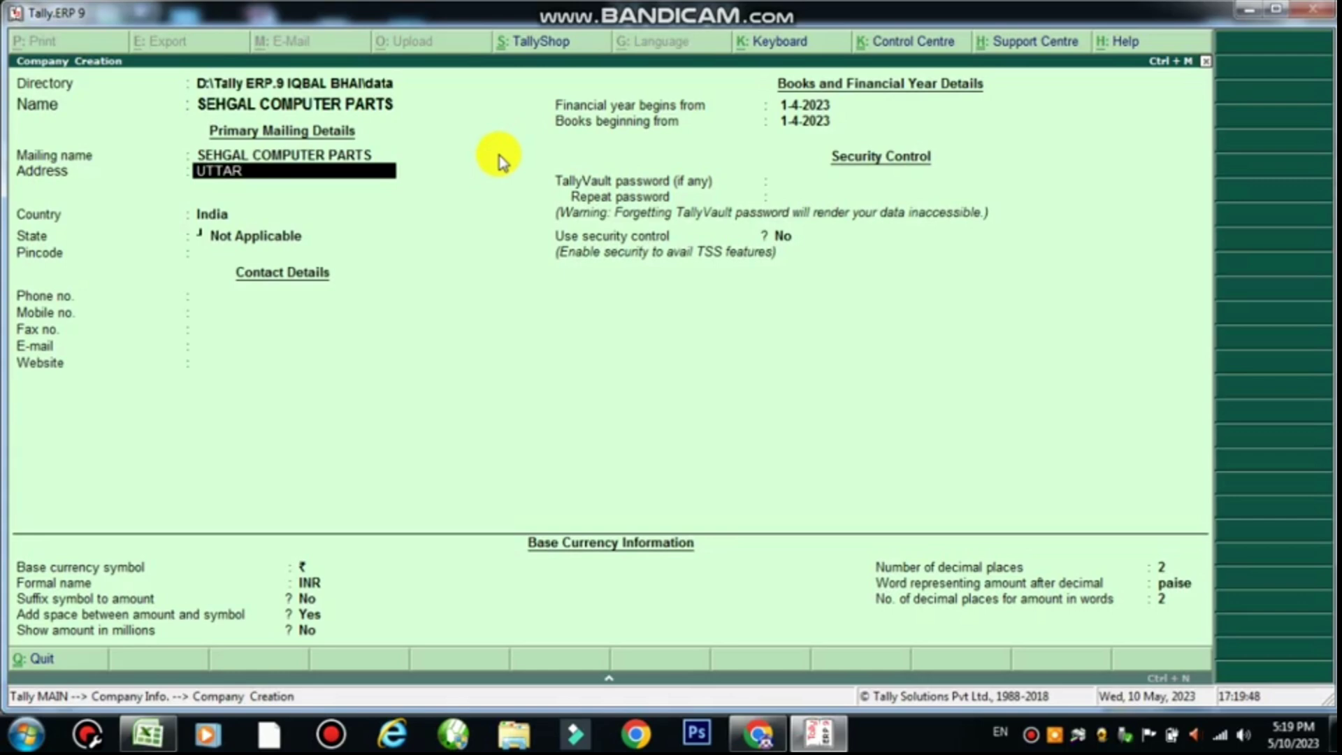
Step: Enter the company's address, keep India as the country, and set the state to Uttar Pradesh
text(UTTARPREDESH)
key(Return)
key(Return)
key(Return)
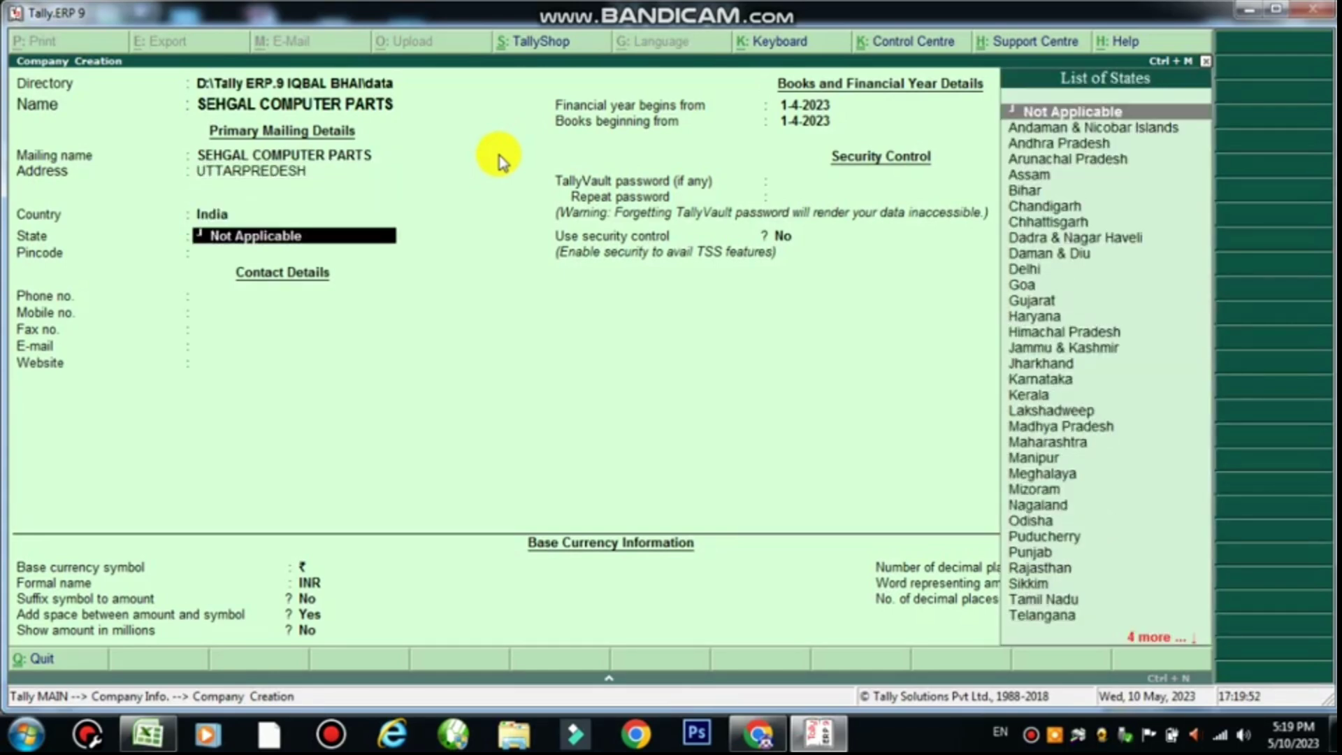
text(UT)
key(Down)
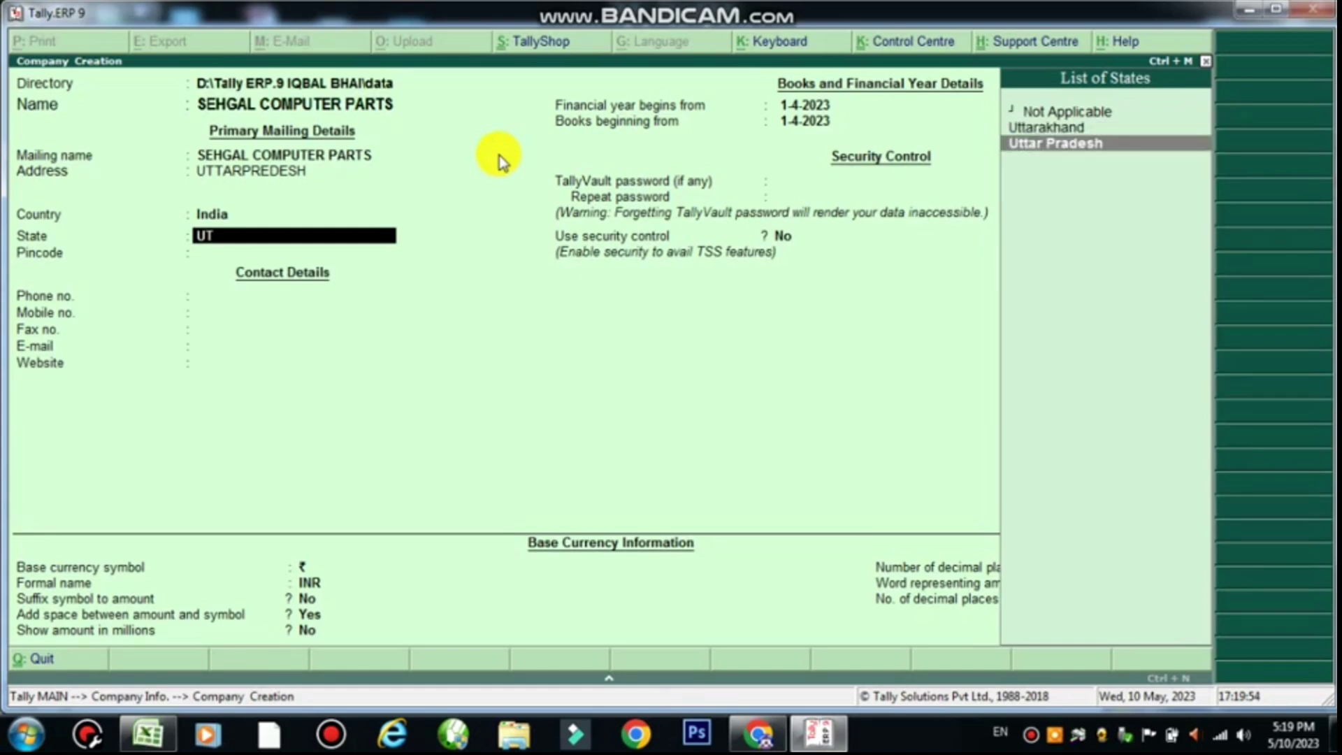
key(Return)
Step: Fill in the company's phone number and leave the pincode and remaining contact fields blank
key(Return)
key(Return)
key(Return)
key(Return)
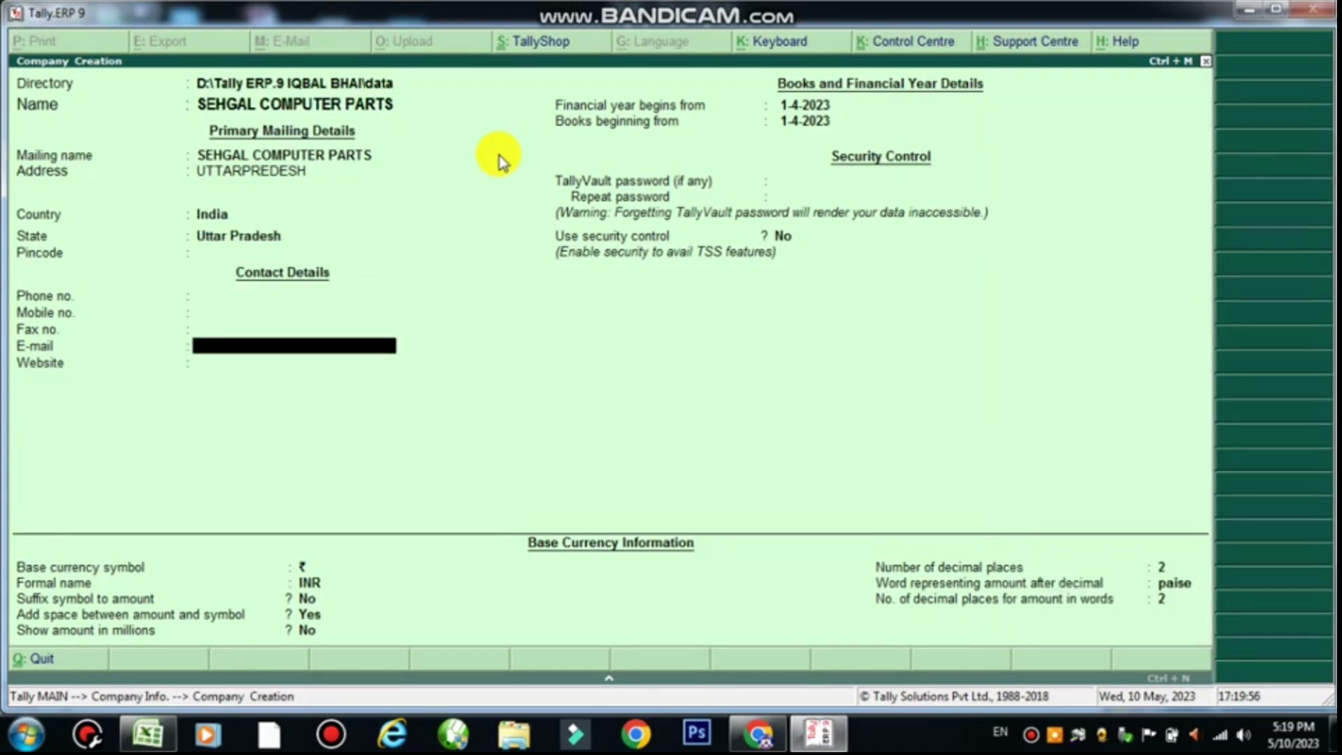
key(Up)
key(Up)
key(Up)
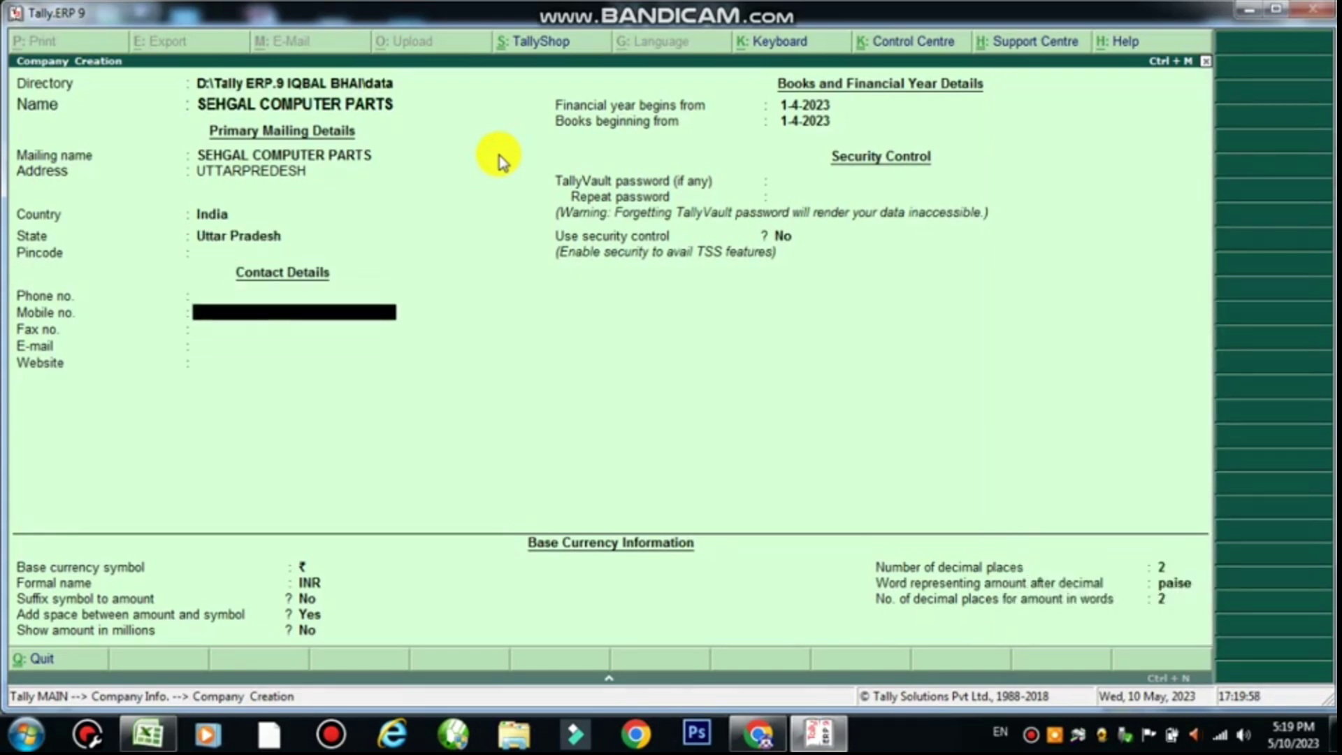
text(00000000)
key(Return)
key(Return)
key(Return)
key(Return)
key(Return)
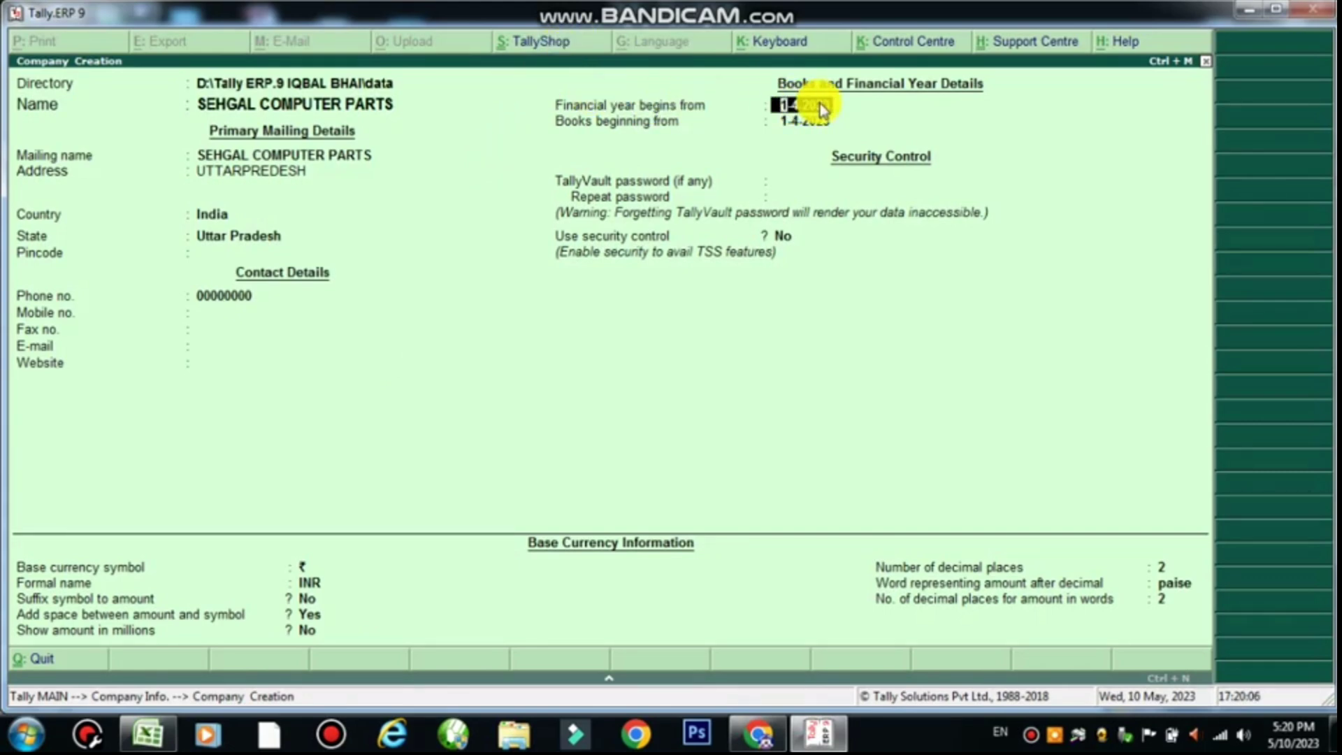
Step: Keep the default financial year, security and base currency settings, and accept the company creation
key(Return)
key(Return)
key(Return)
key(Return)
key(Return)
key(Return)
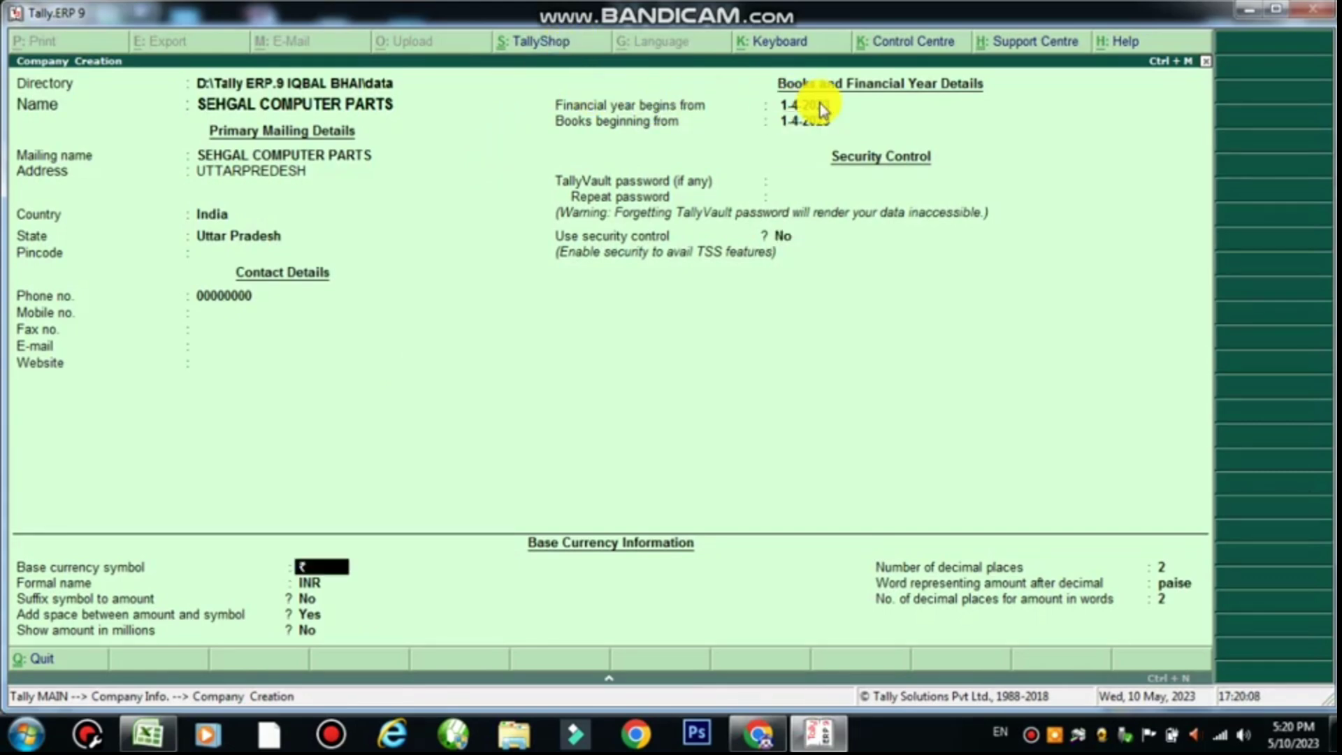
key(Return)
key(Return)
key(Return)
key(Return)
key(Return)
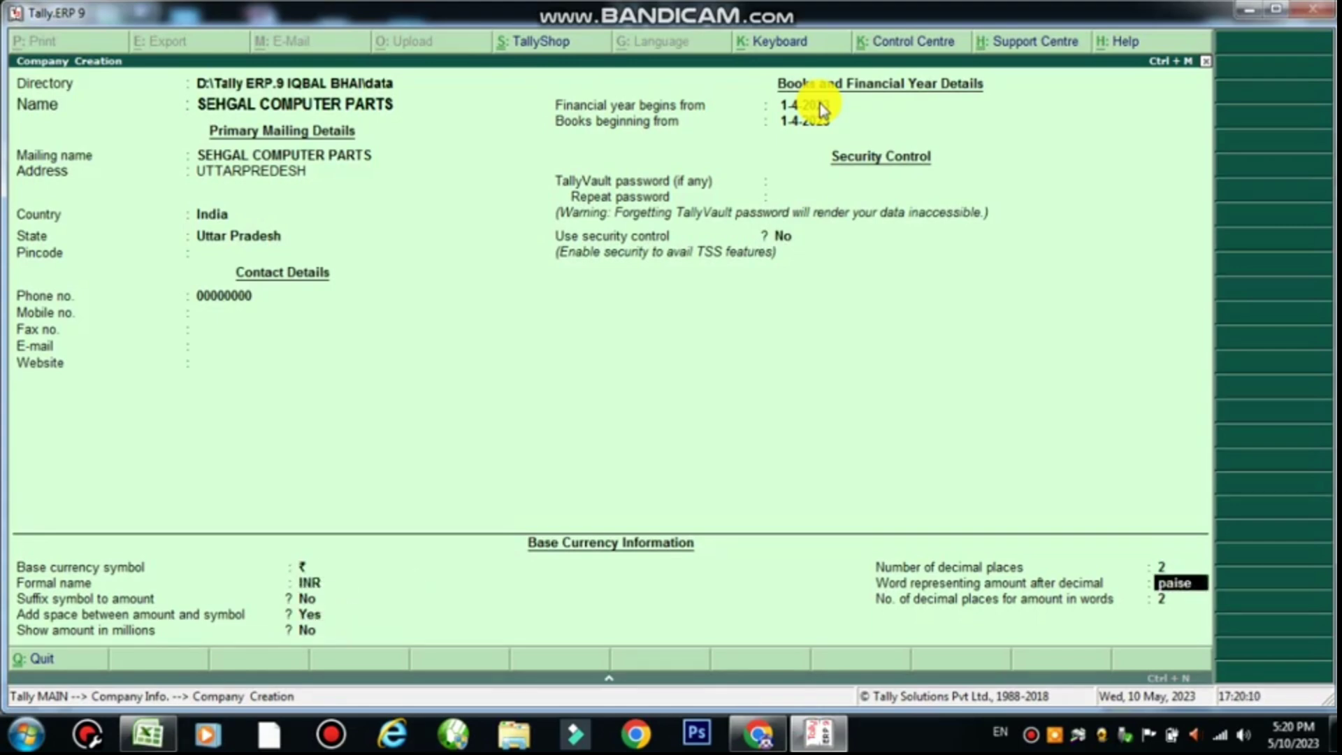
key(Return)
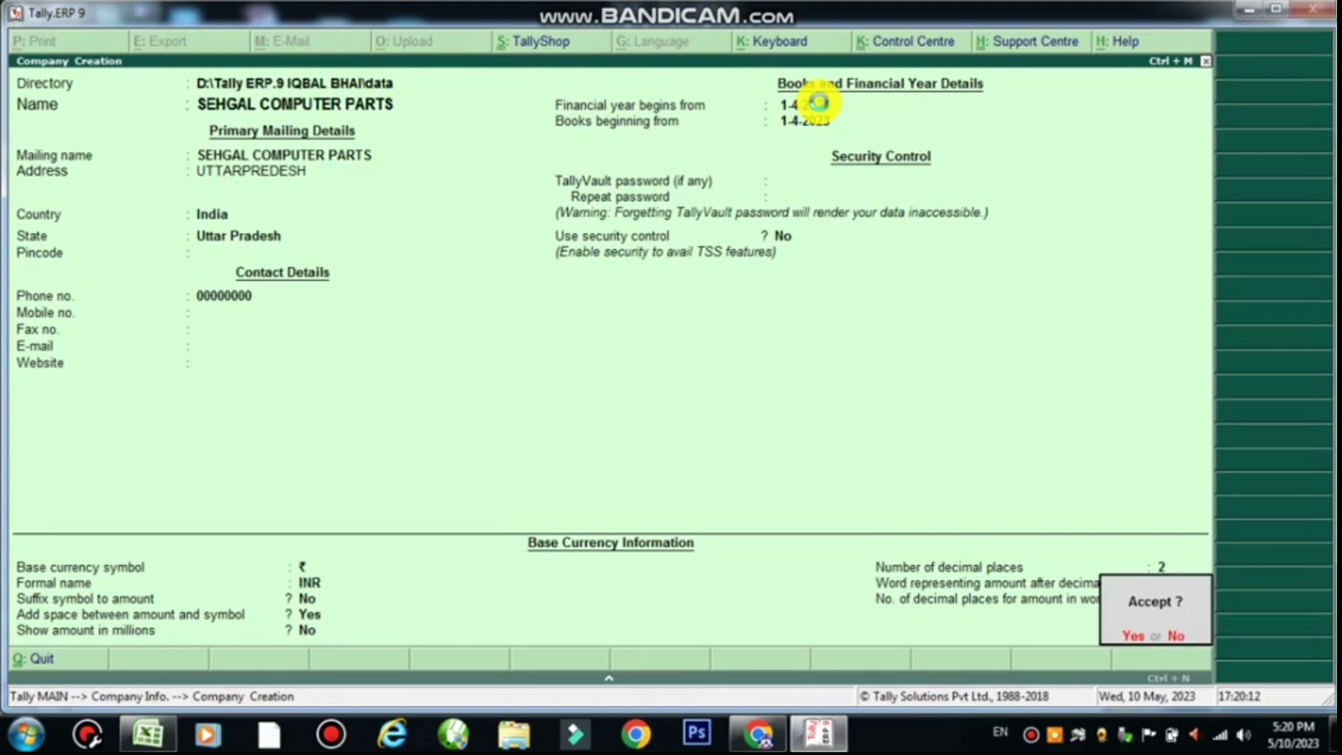
key(Return)
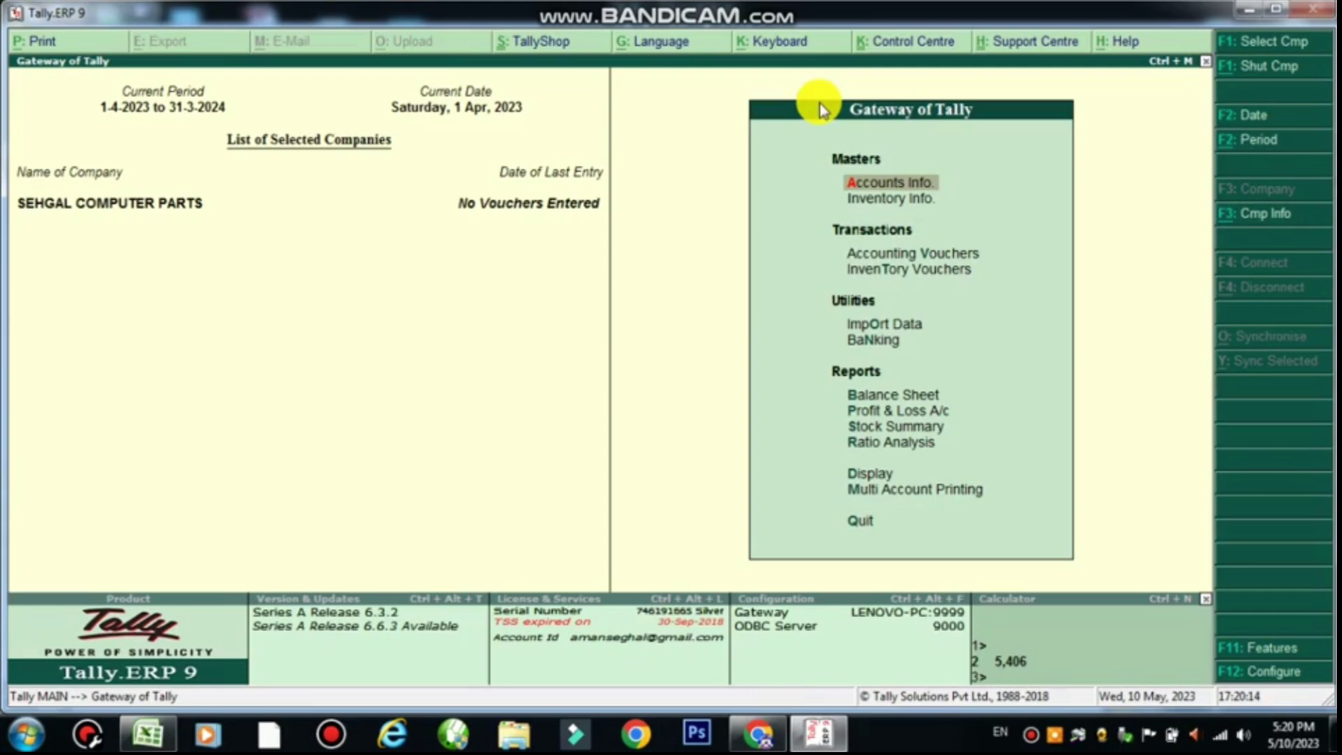
Step: Open a new payment voucher through Accounting Vouchers
key(Down)
key(Down)
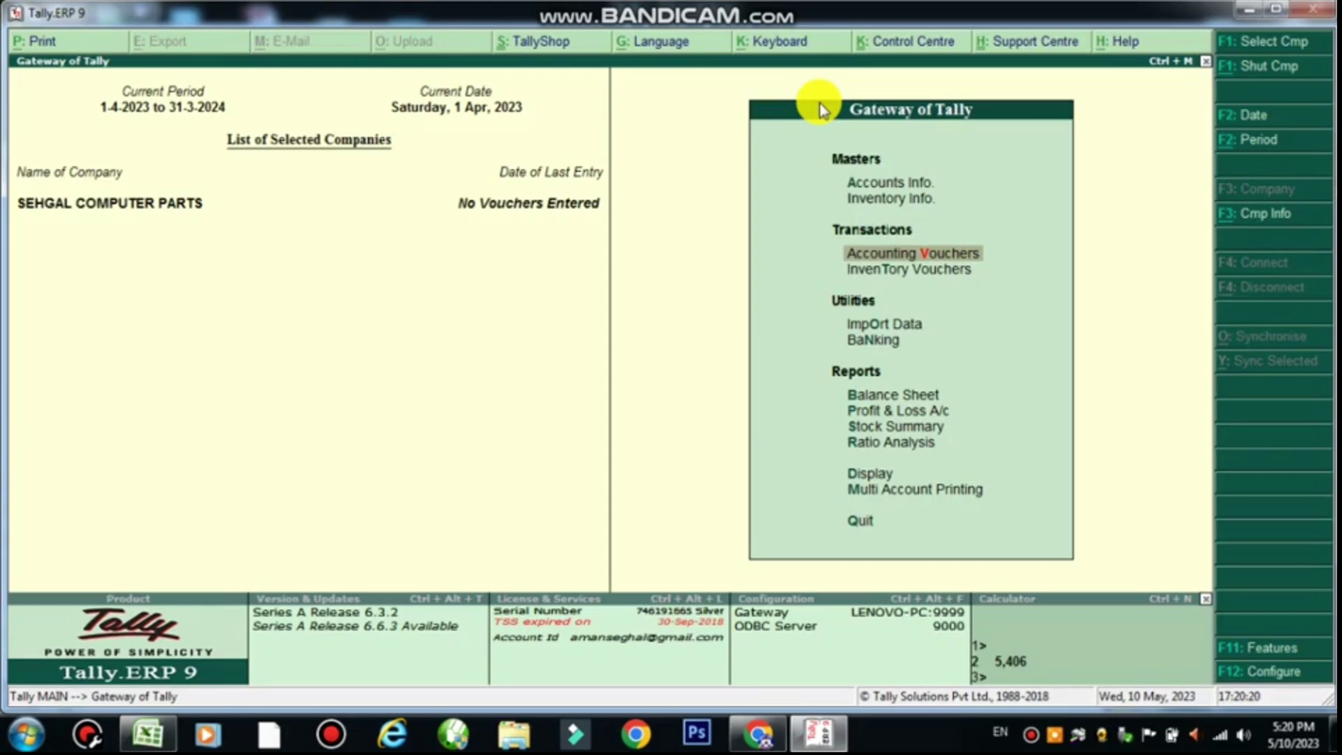
key(Return)
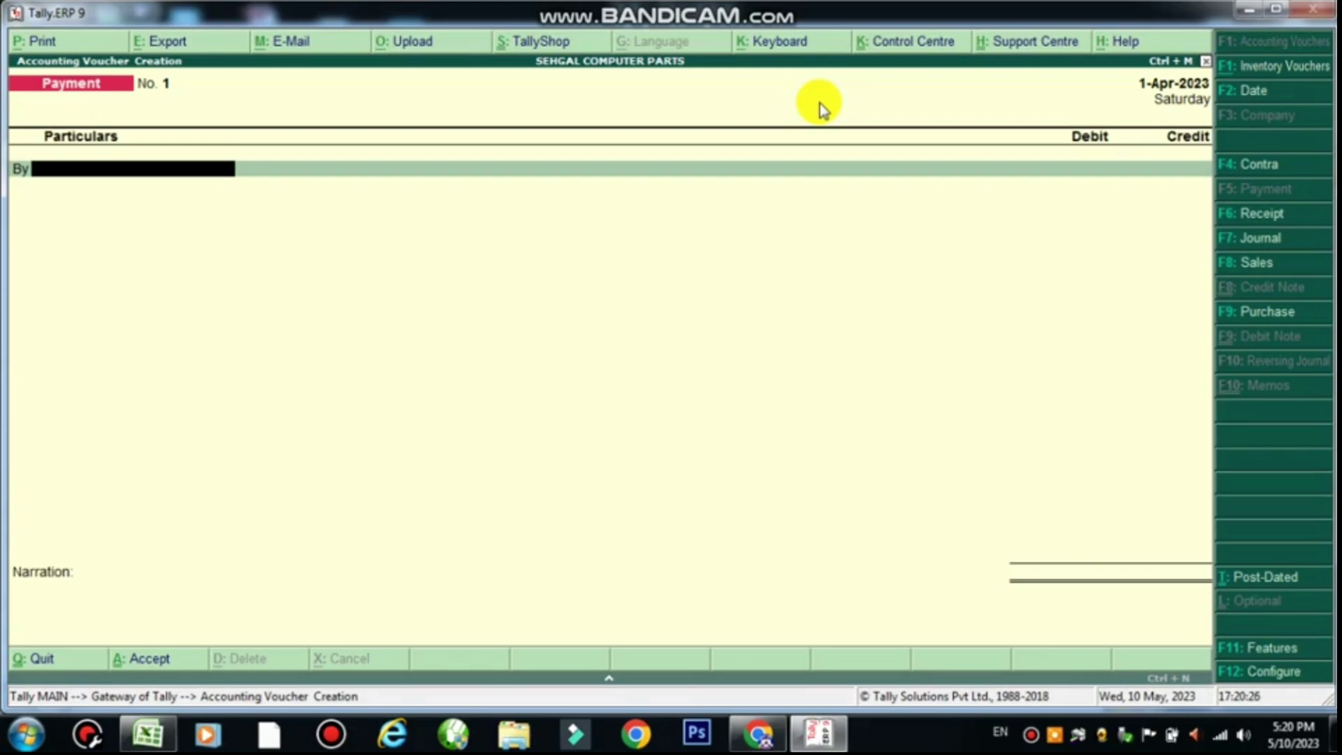
Step: Switch to the Excel statement and examine the opening balance and the first payment row with its debit amount
key(alt+Tab)
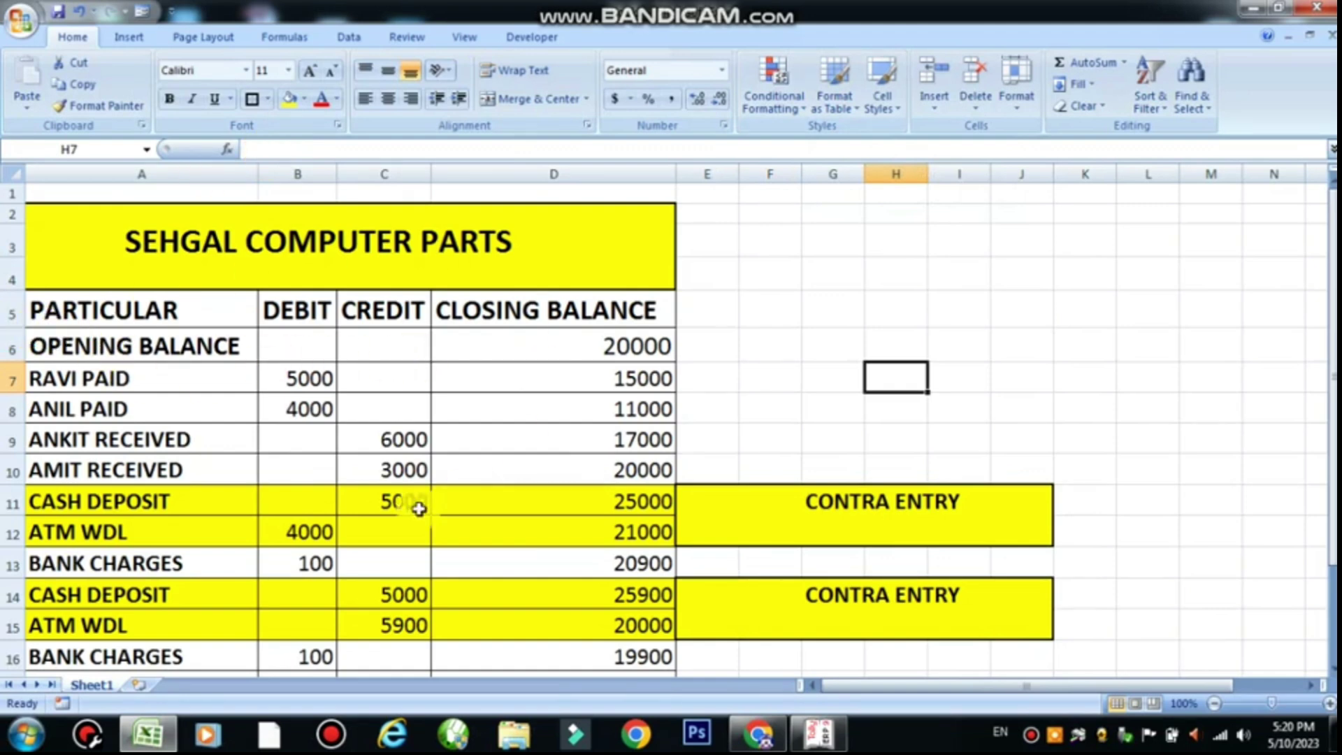
drag(1331, 328, 1332, 337)
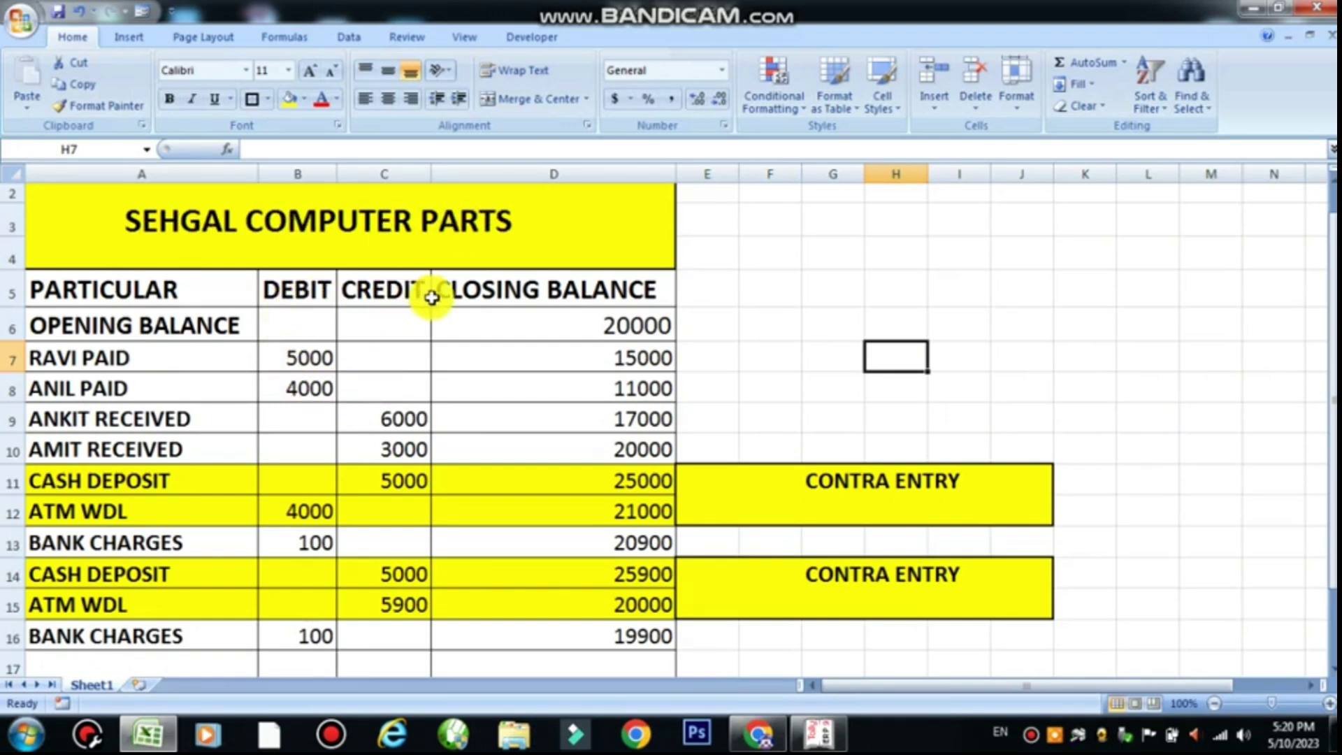
click(63, 330)
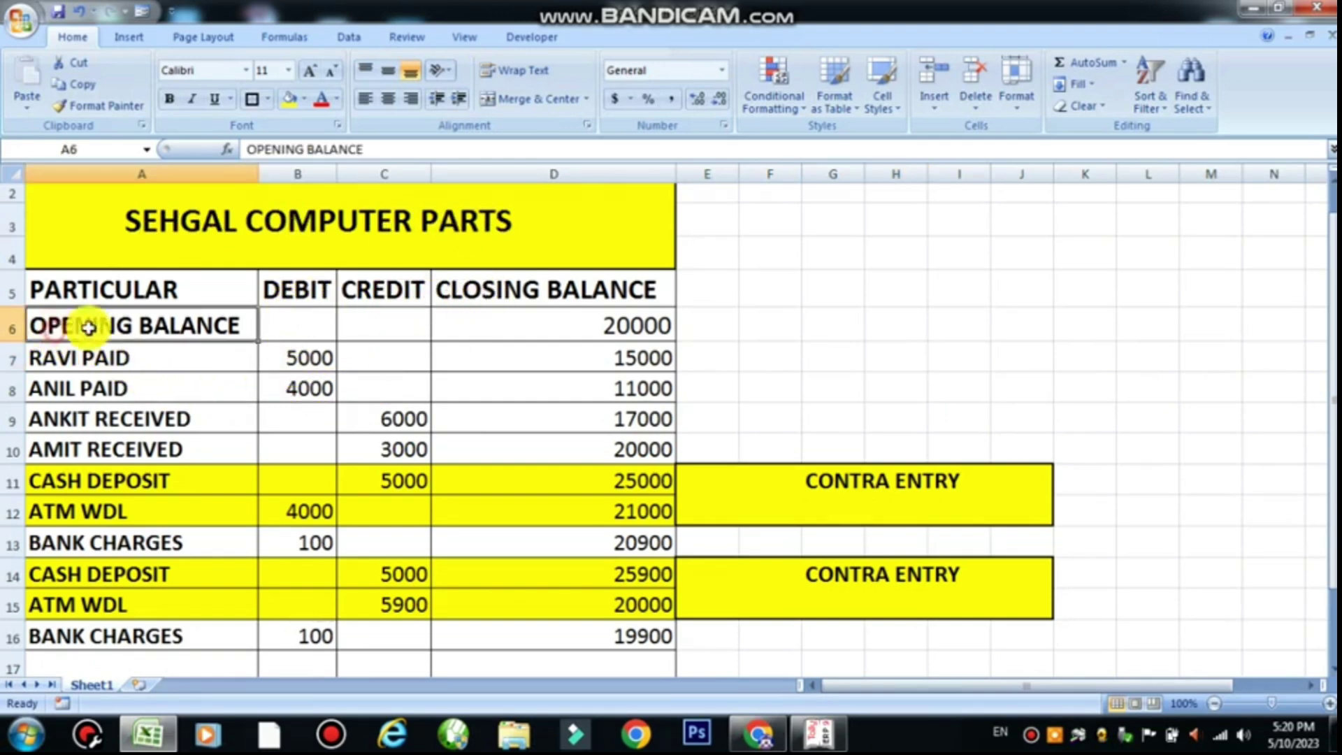
click(609, 328)
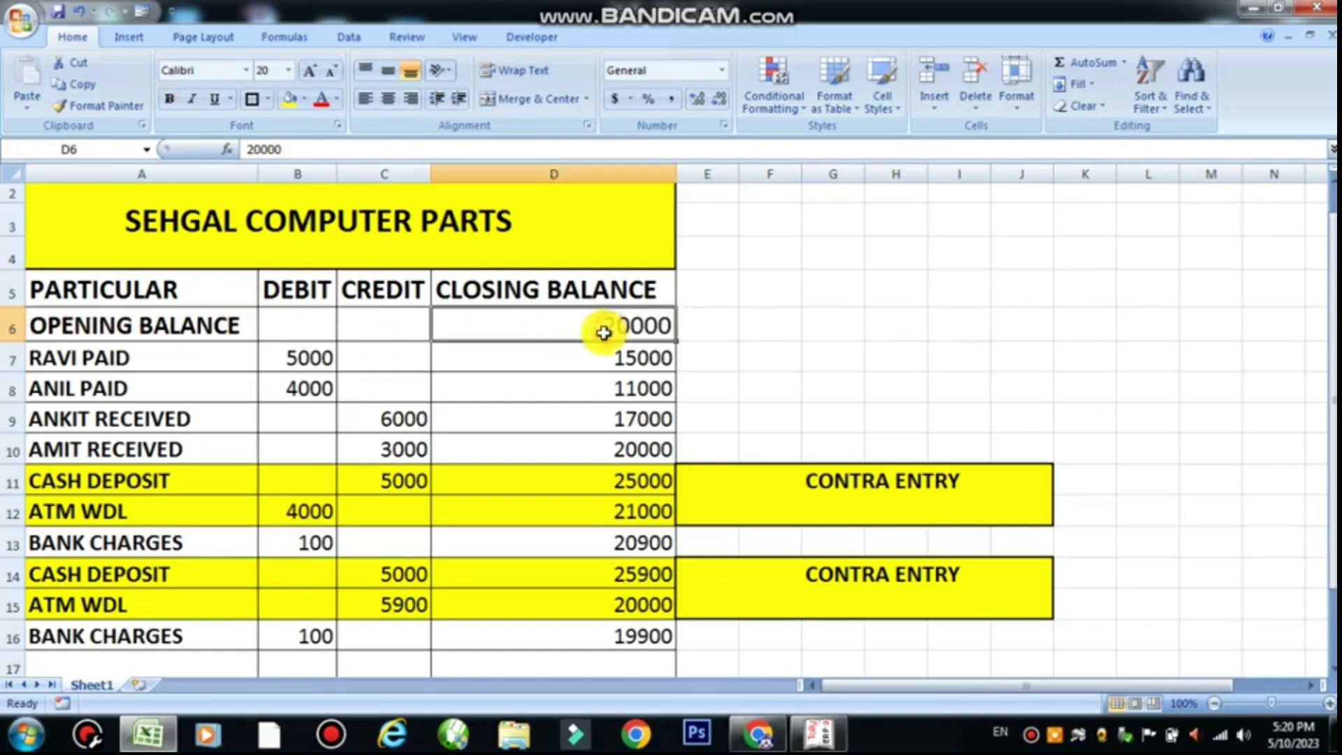
click(101, 365)
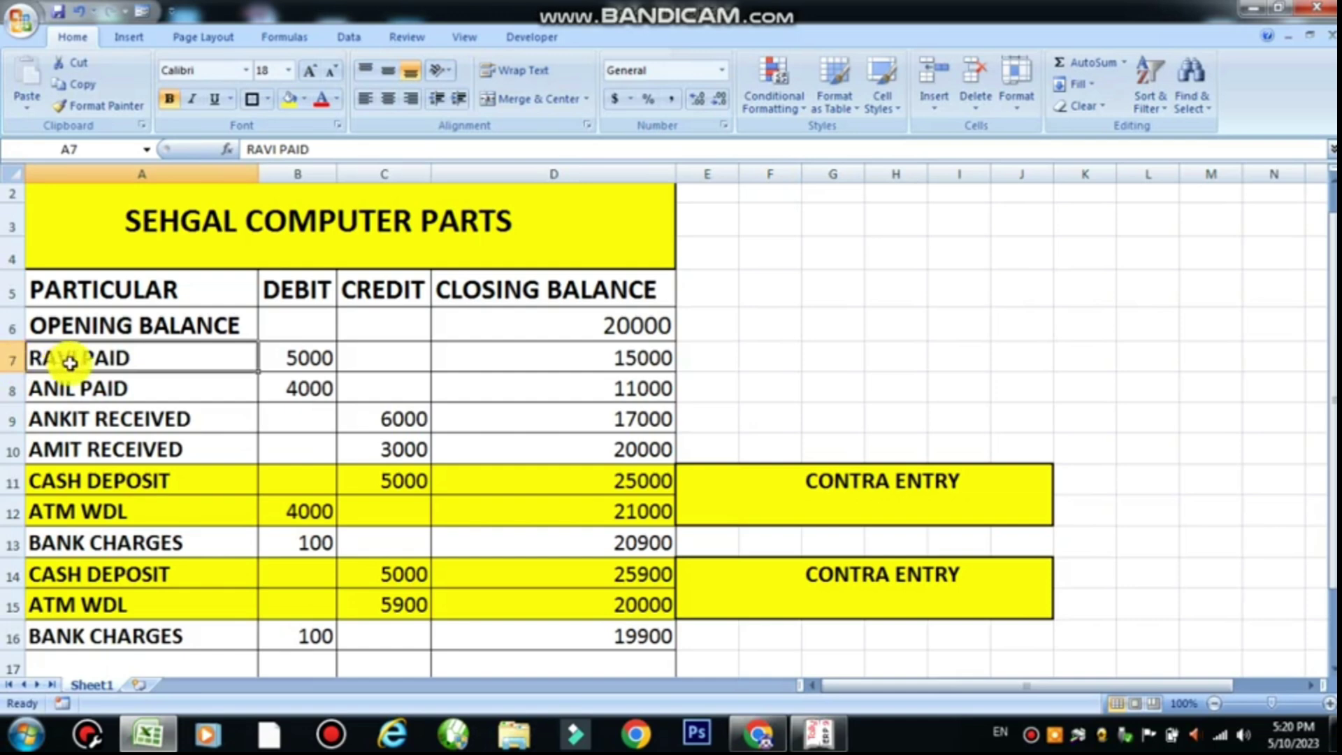
click(288, 364)
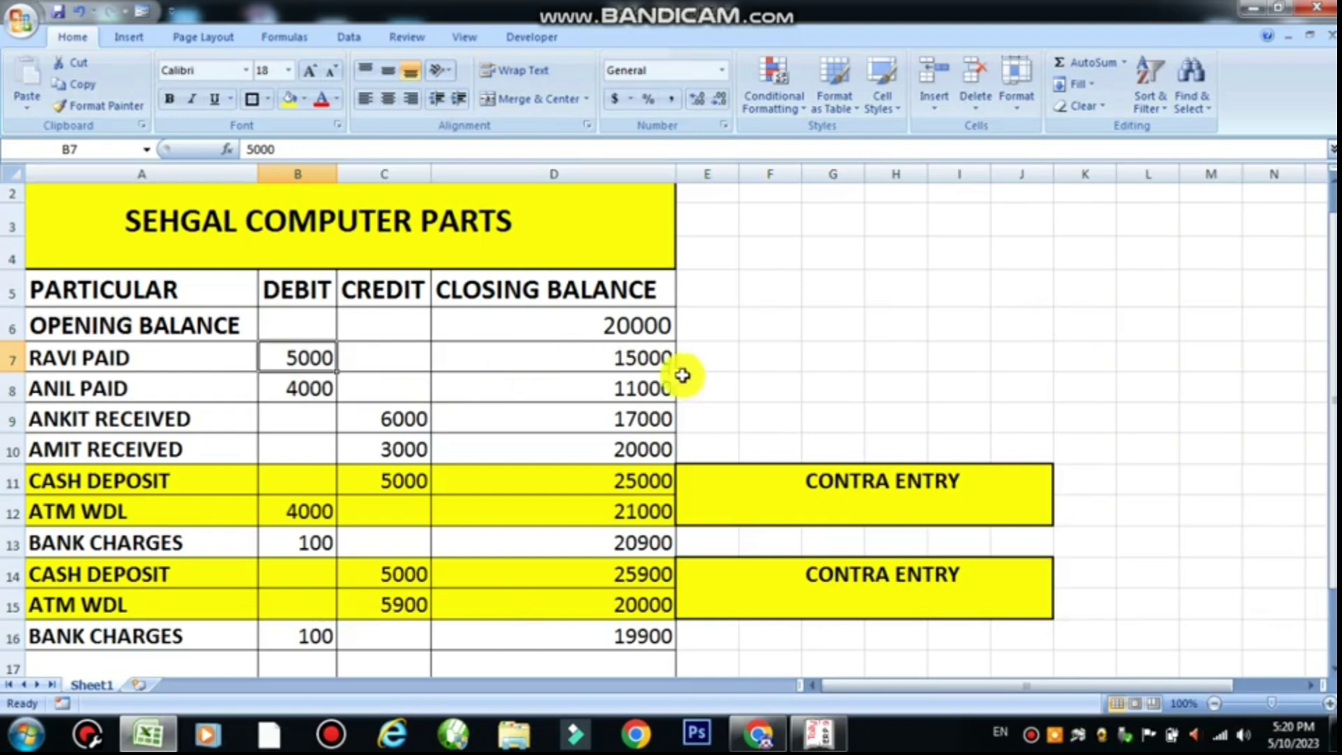
Step: Return to Tally.ERP 9 and, from the payment voucher, create a ledger named after the statement's first payee under Sundry Creditors
key(alt+Tab)
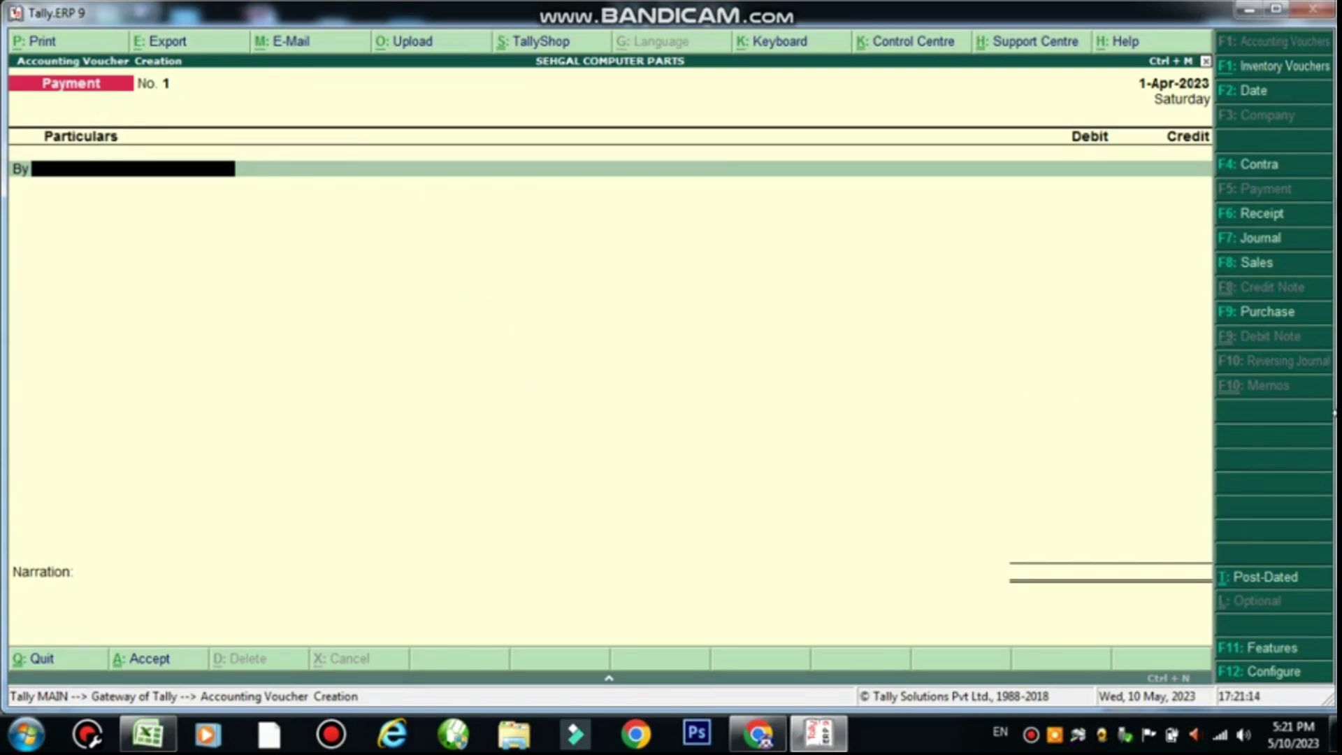
key(alt+c)
text(RA)
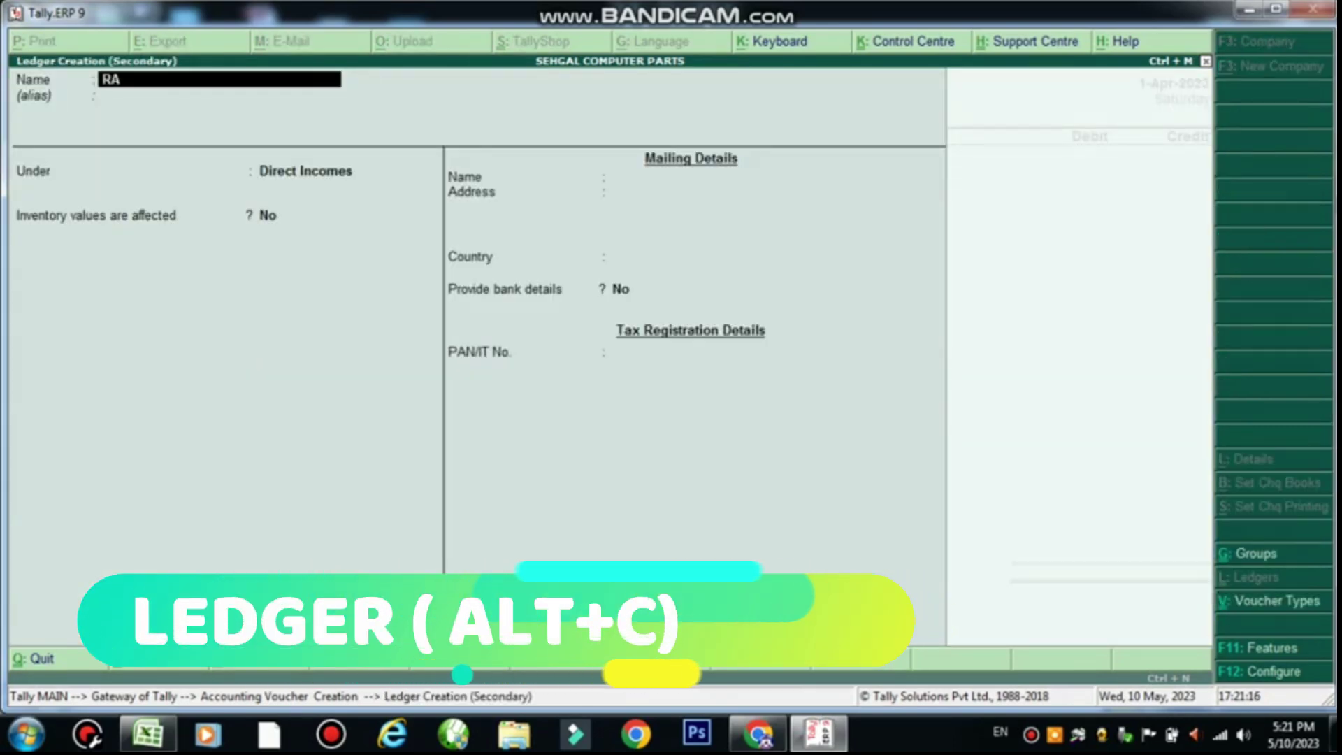
text(VI)
key(Return)
key(Return)
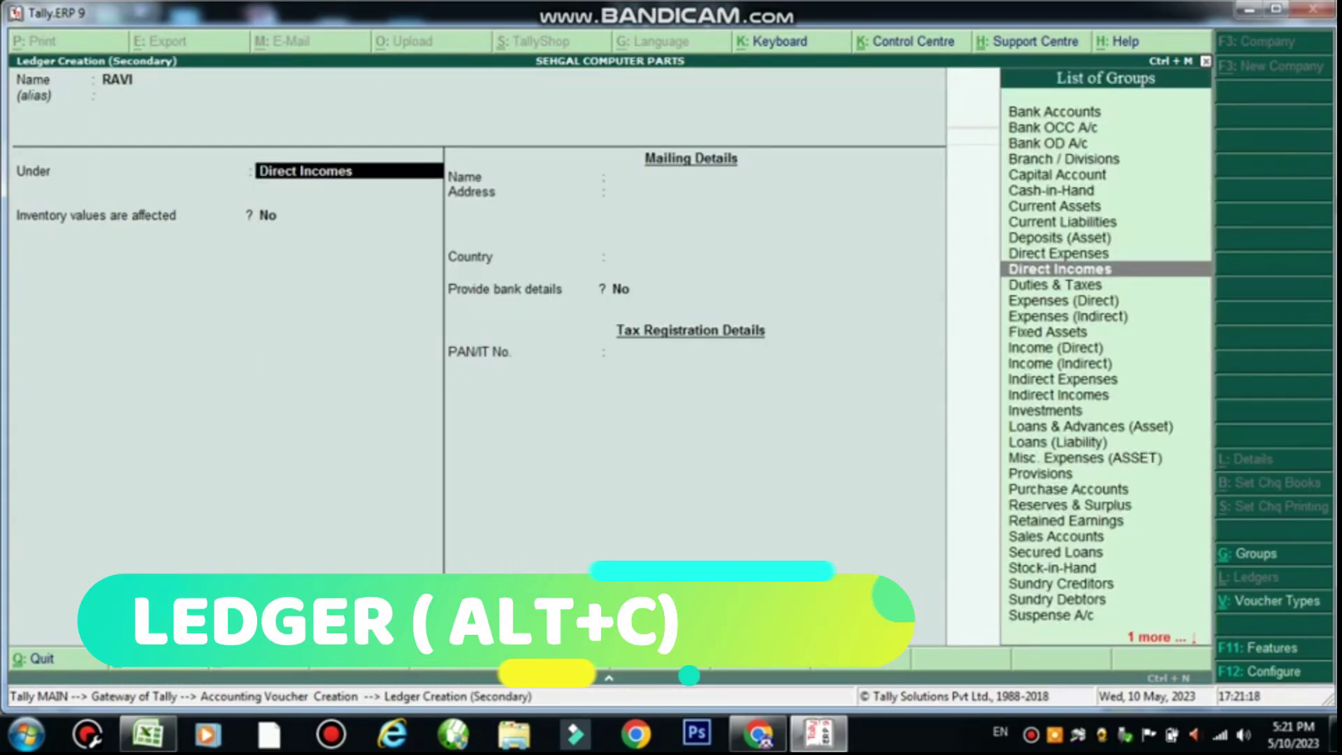
text(S)
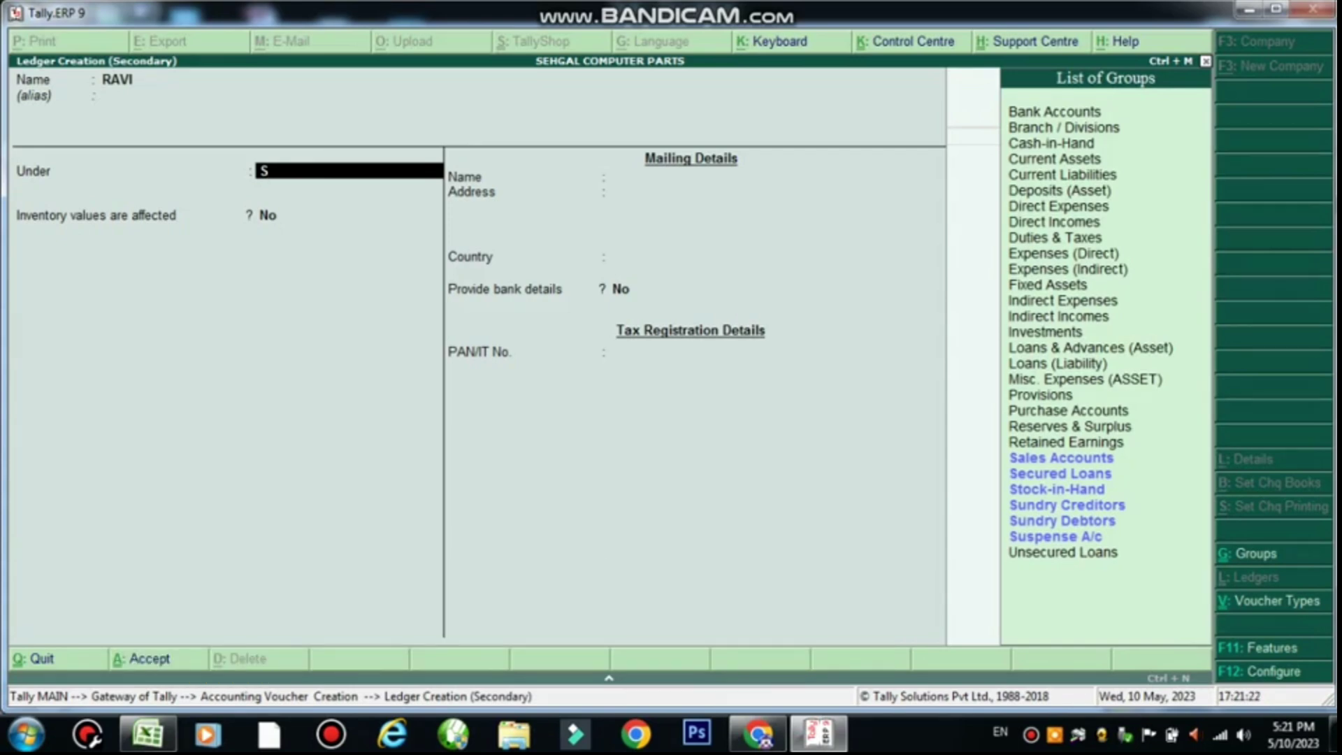
key(Down)
key(Down)
key(Down)
key(Return)
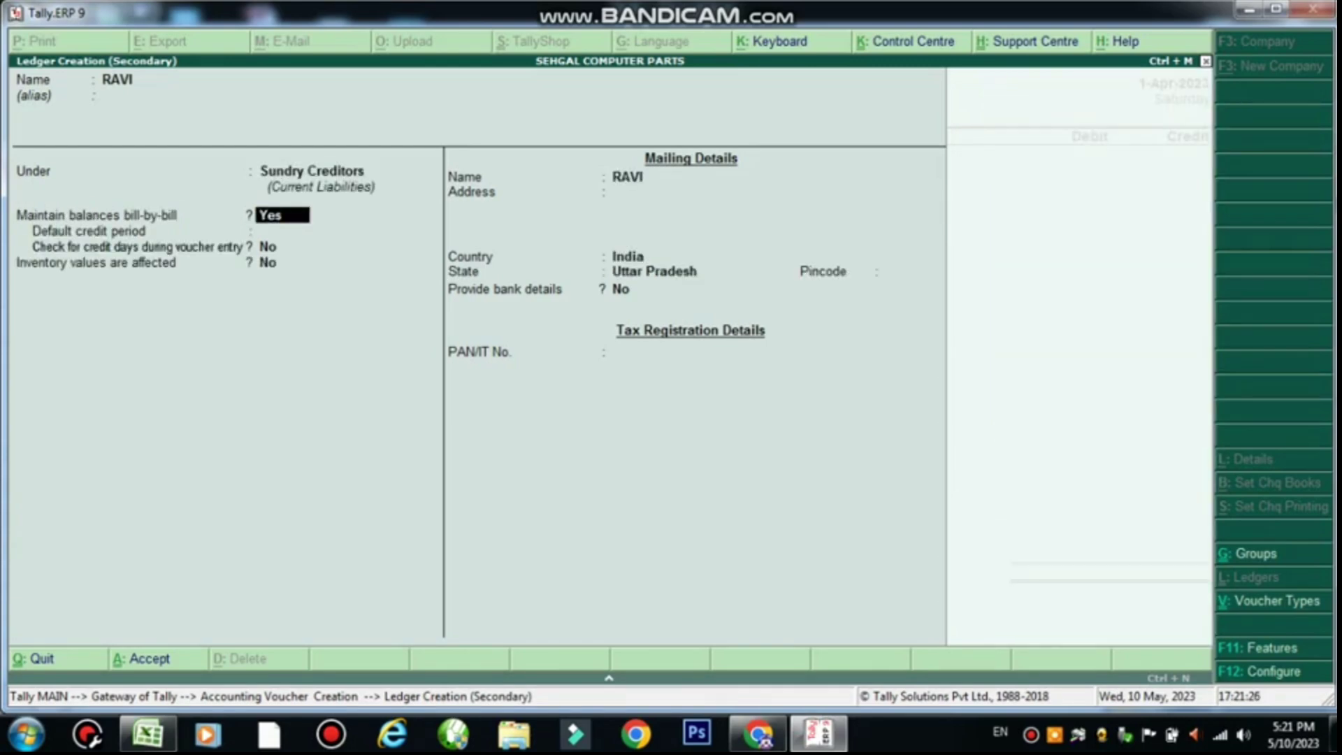
Step: Set the payee ledger's bill-by-bill balances to No and its inventory values are affected option to Yes
key(n)
key(Return)
key(Return)
Step: Enter the payee's mailing address, keep the remaining ledger defaults, and save the ledger into the voucher's debit line
key(Return)
key(BackSpace)
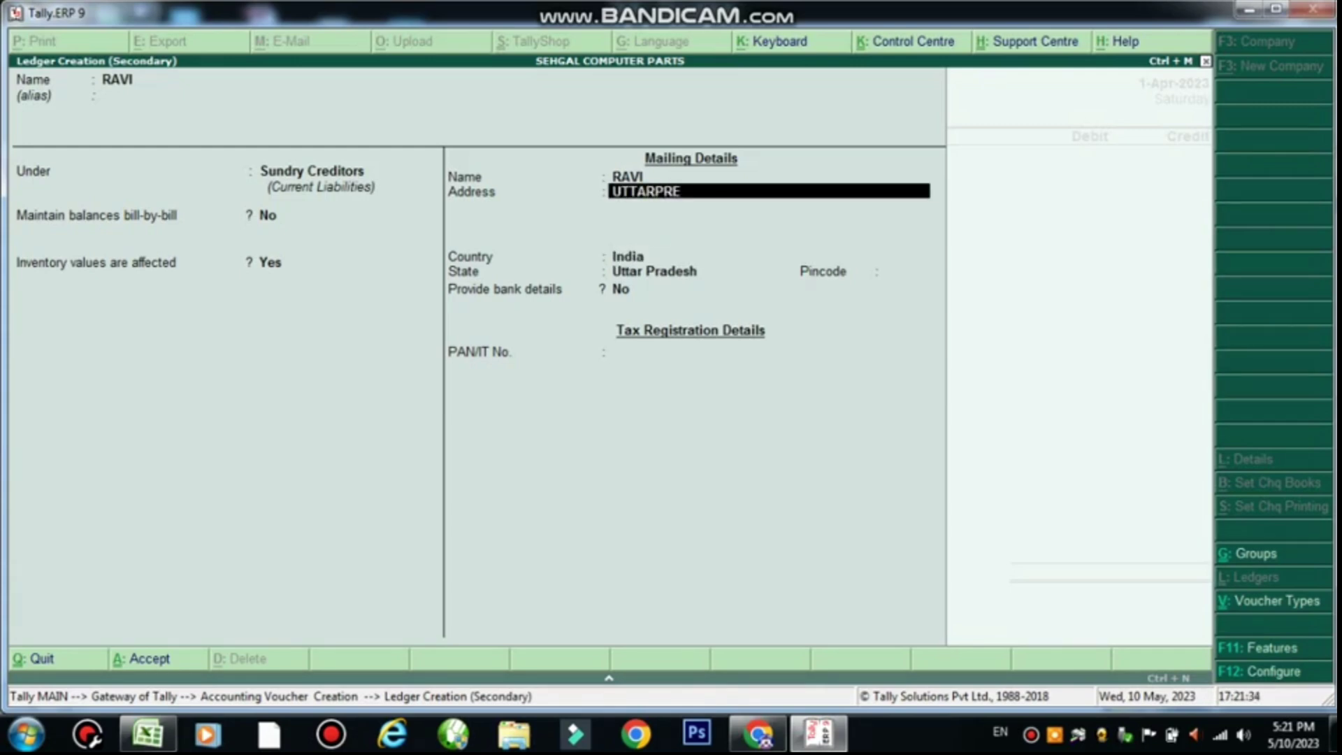
key(Return)
key(Return)
key(Return)
key(Return)
key(Return)
key(Return)
key(Return)
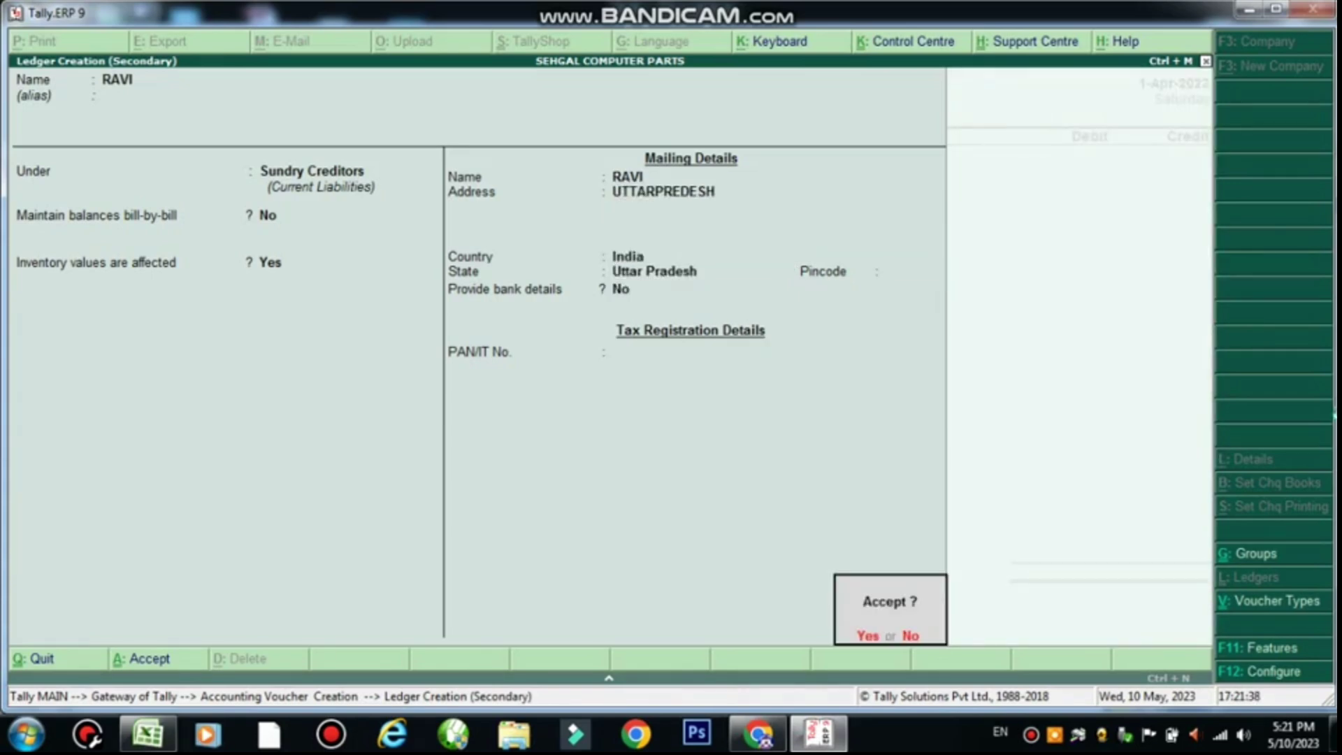
key(Return)
key(Return)
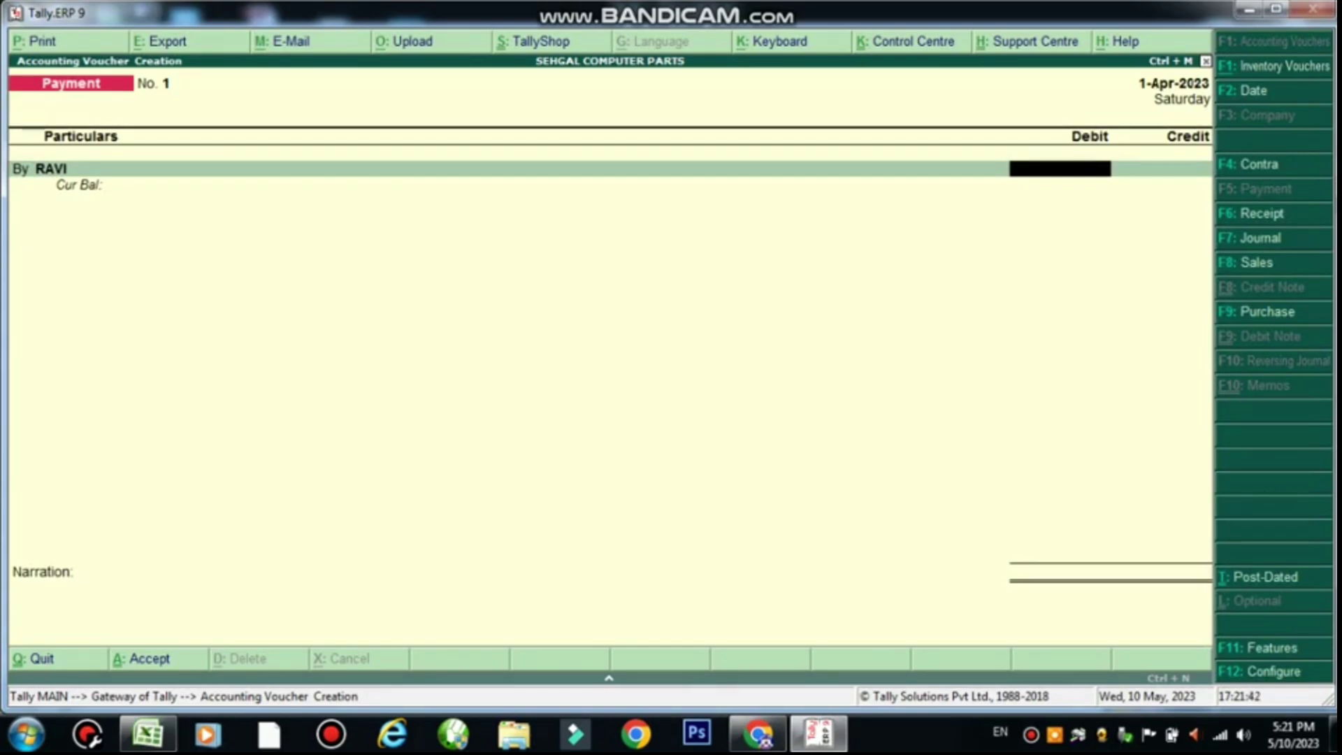
Step: Set the payee's debit amount in the payment voucher to 5000
key(alt+Tab)
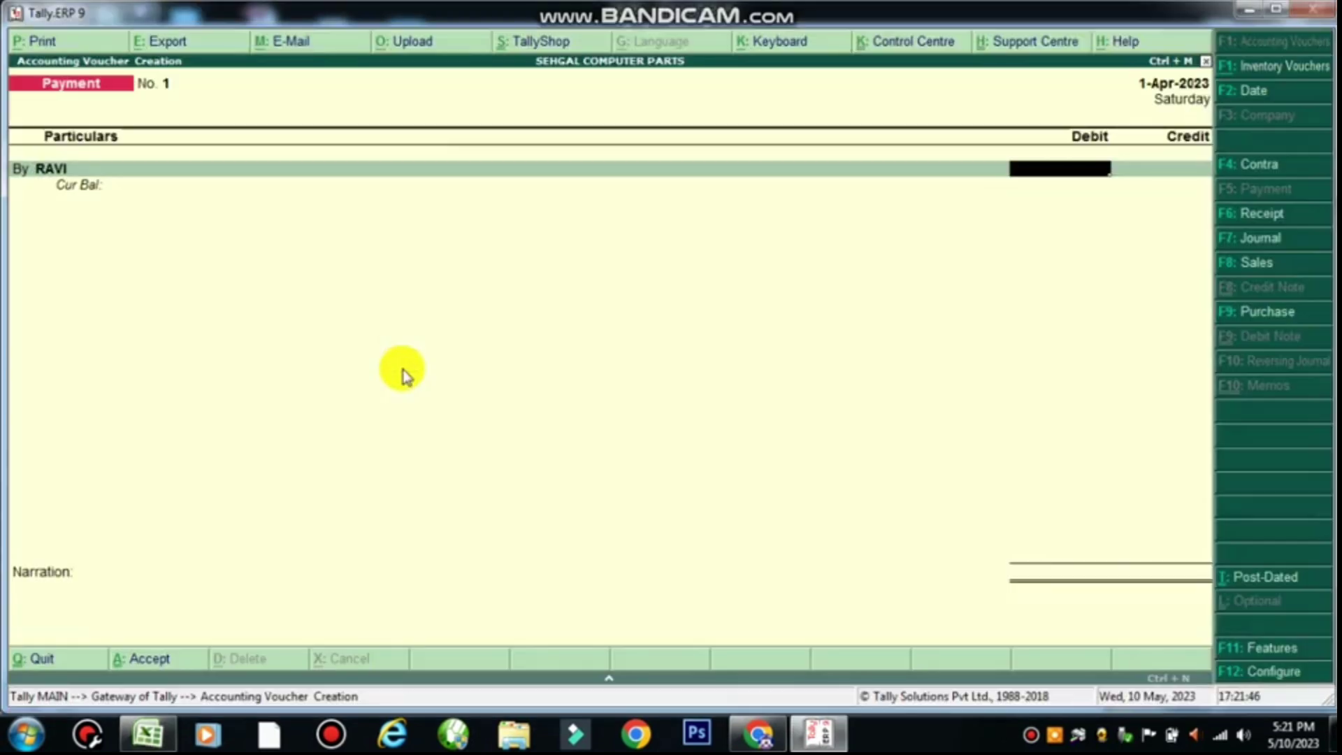
key(alt+Tab)
text(00)
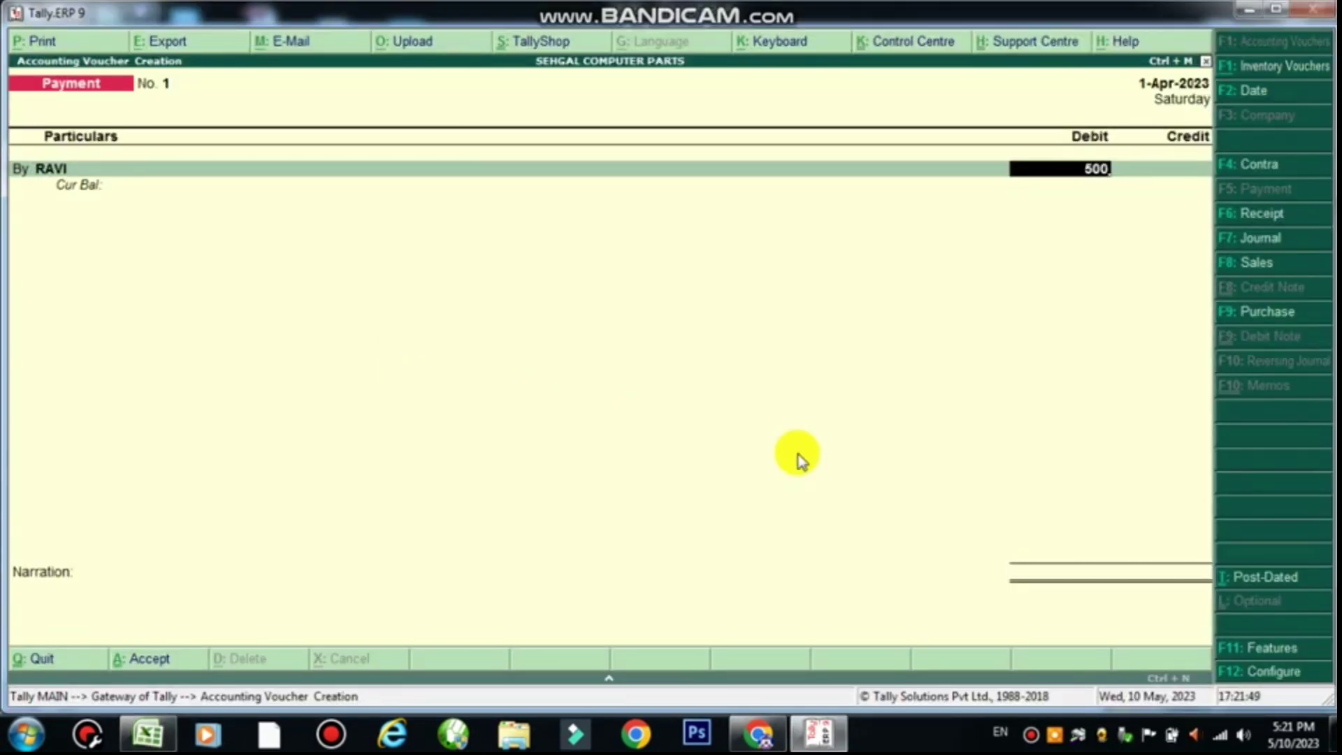
text(0)
key(Return)
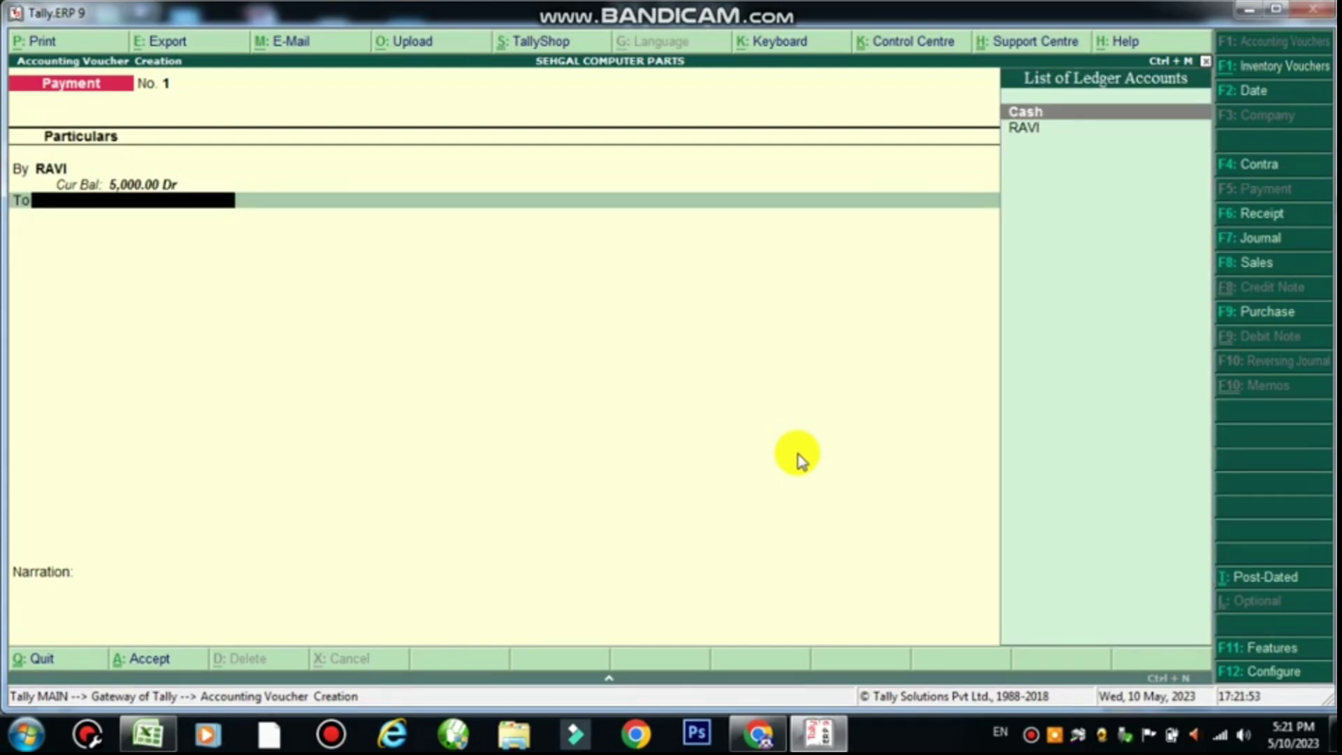
Step: Switch to the Excel statement and enter SBI in cell B4 beneath the company title
key(alt+Tab)
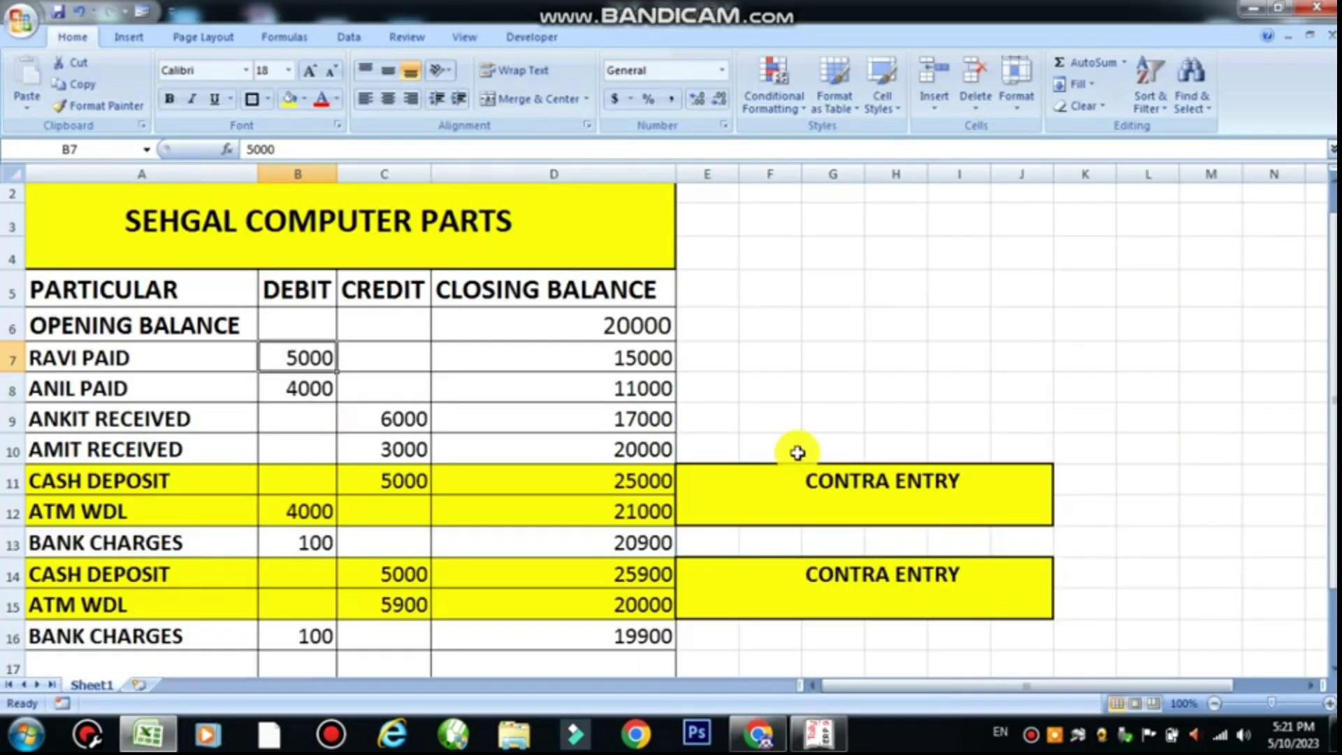
click(266, 252)
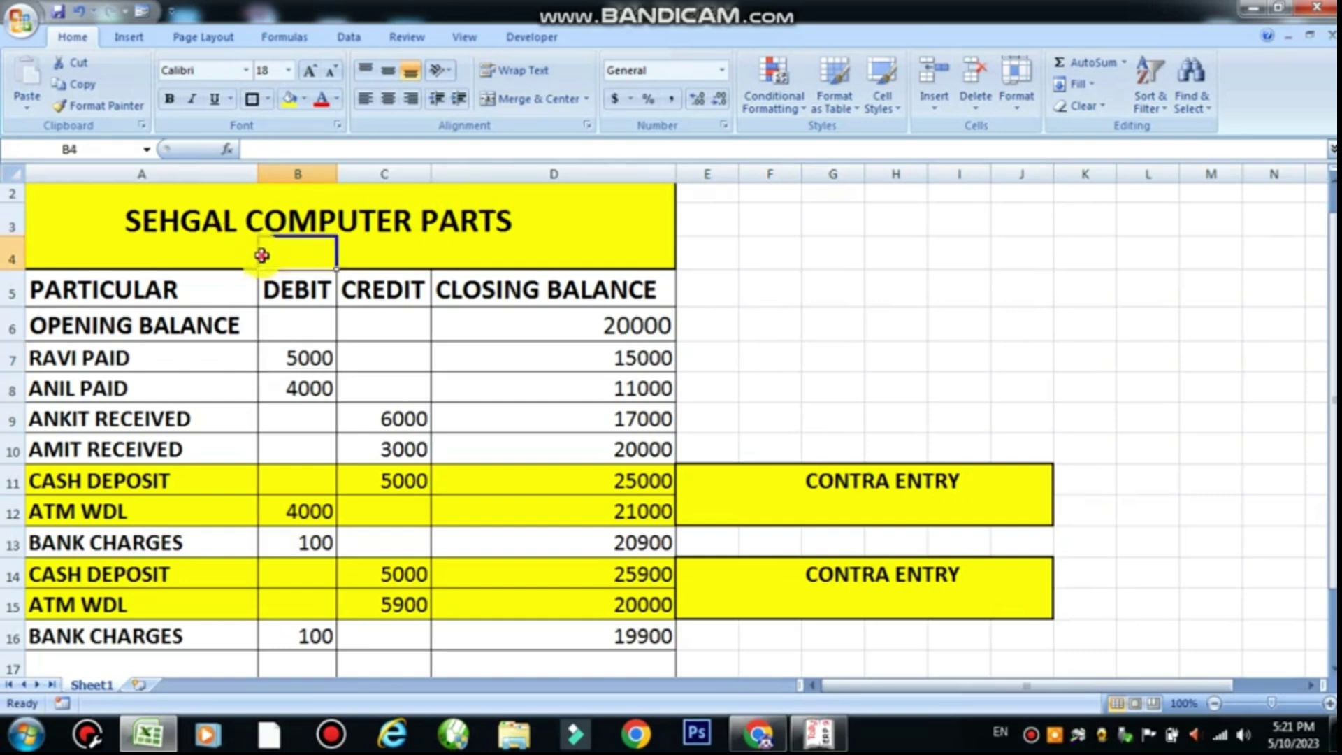
text(SB)
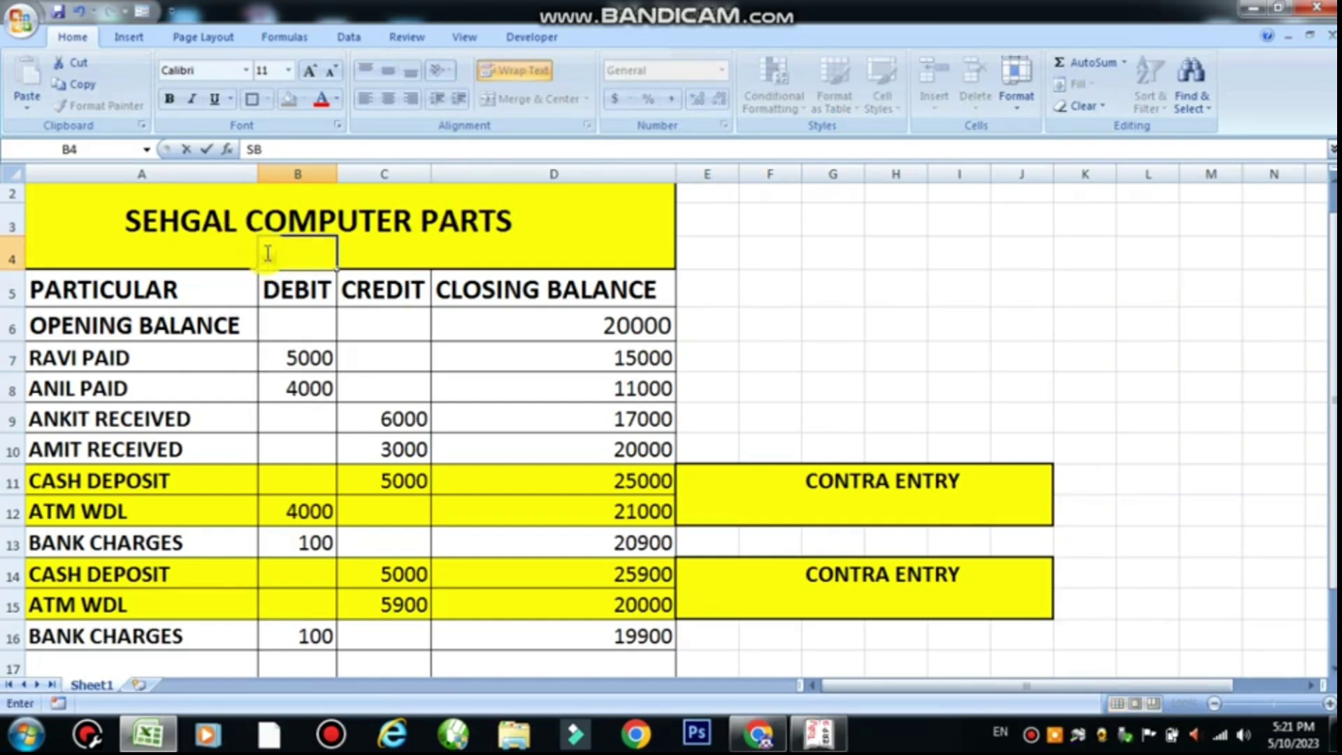
click(351, 252)
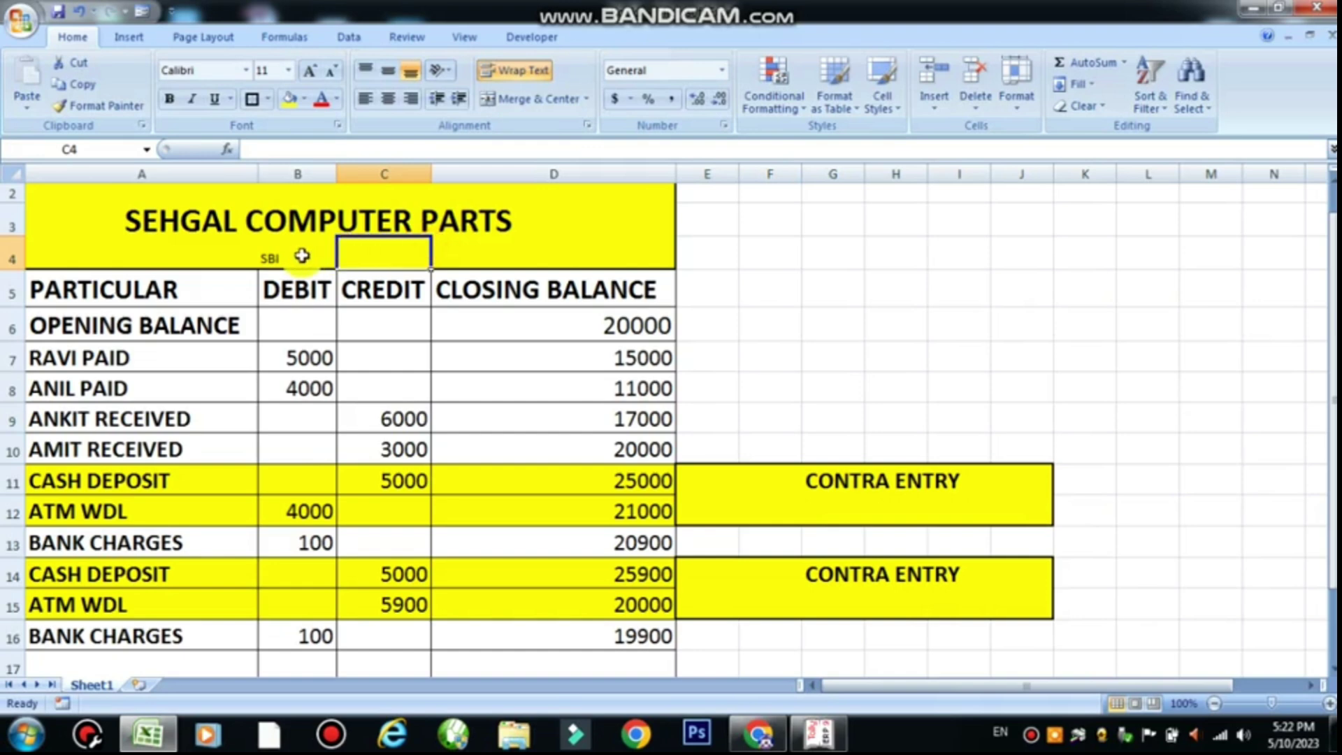
Step: Enlarge the SBI text in cell B4 to font size 18 and put a border around the cell
key(Left)
click(308, 71)
click(308, 70)
click(307, 70)
click(308, 70)
click(435, 196)
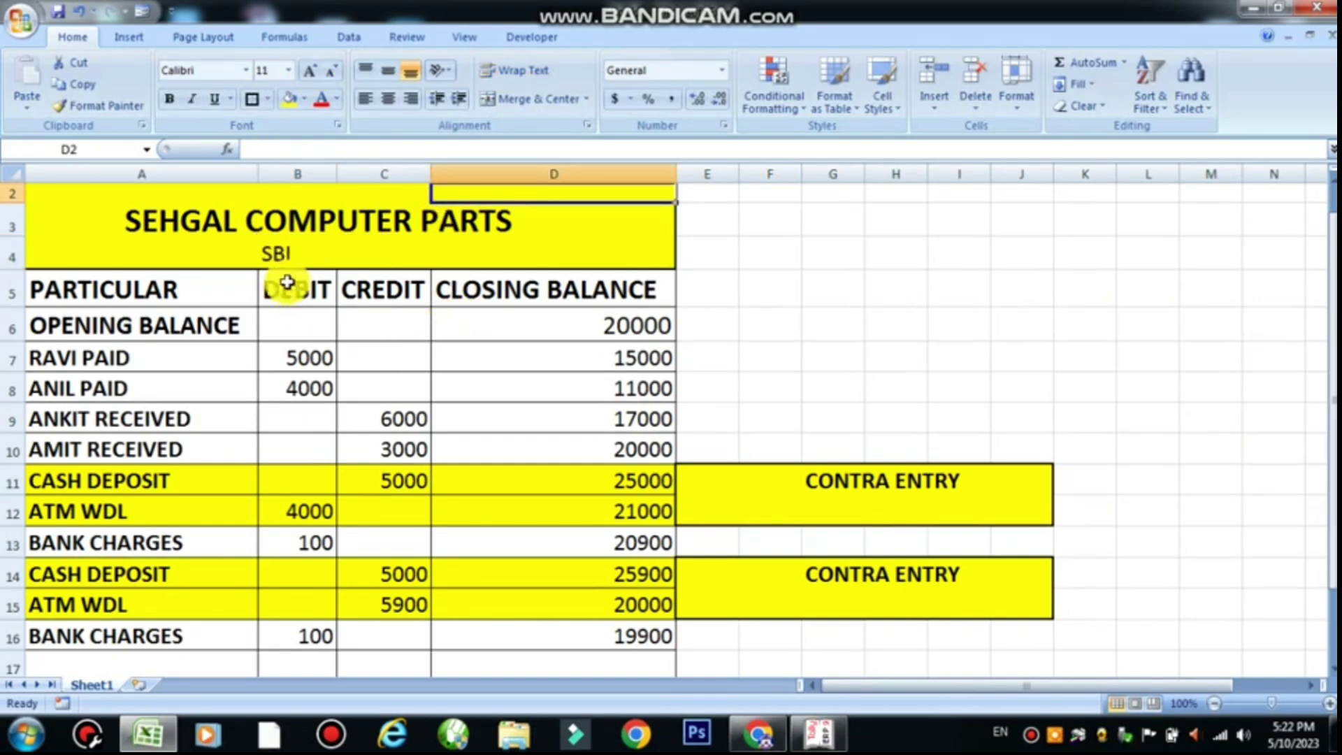
click(291, 254)
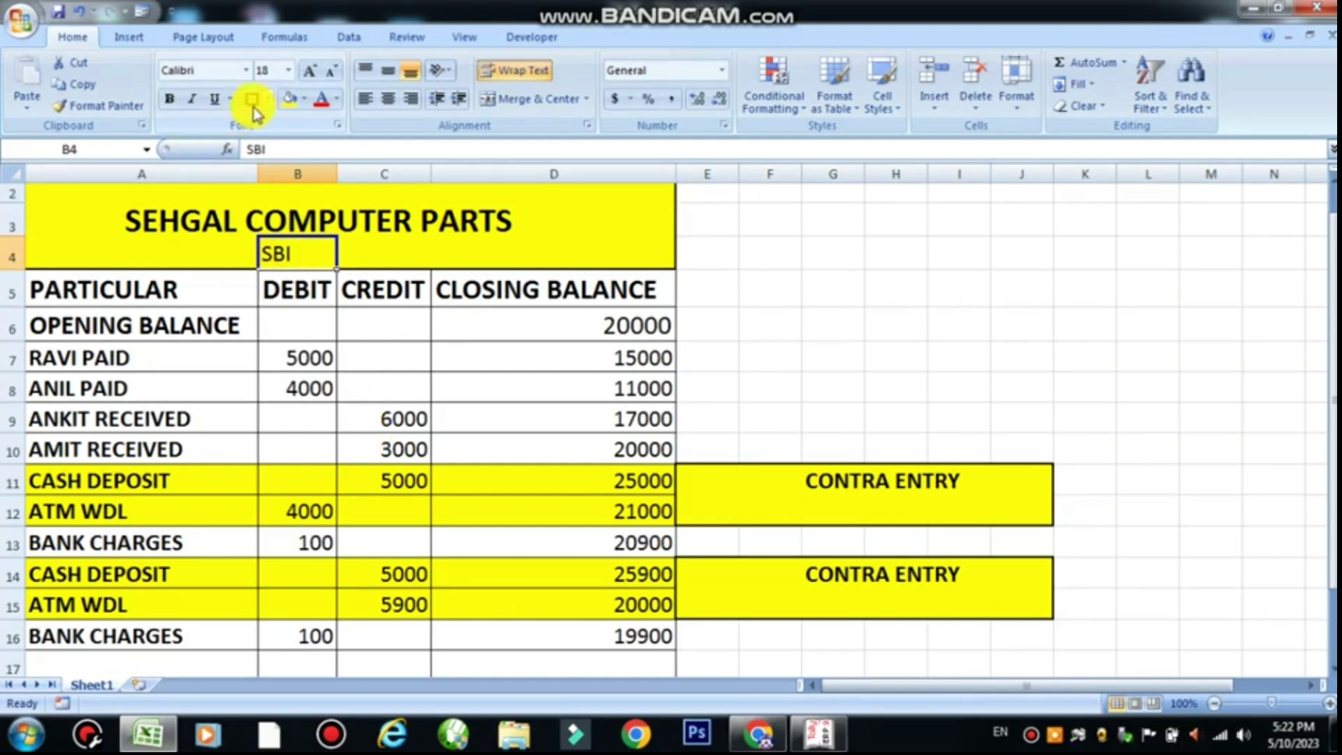
Step: Return to Tally.ERP 9 and, from the payment voucher's credit line, create a ledger named SBI BANK under Bank Accounts
key(alt+Tab)
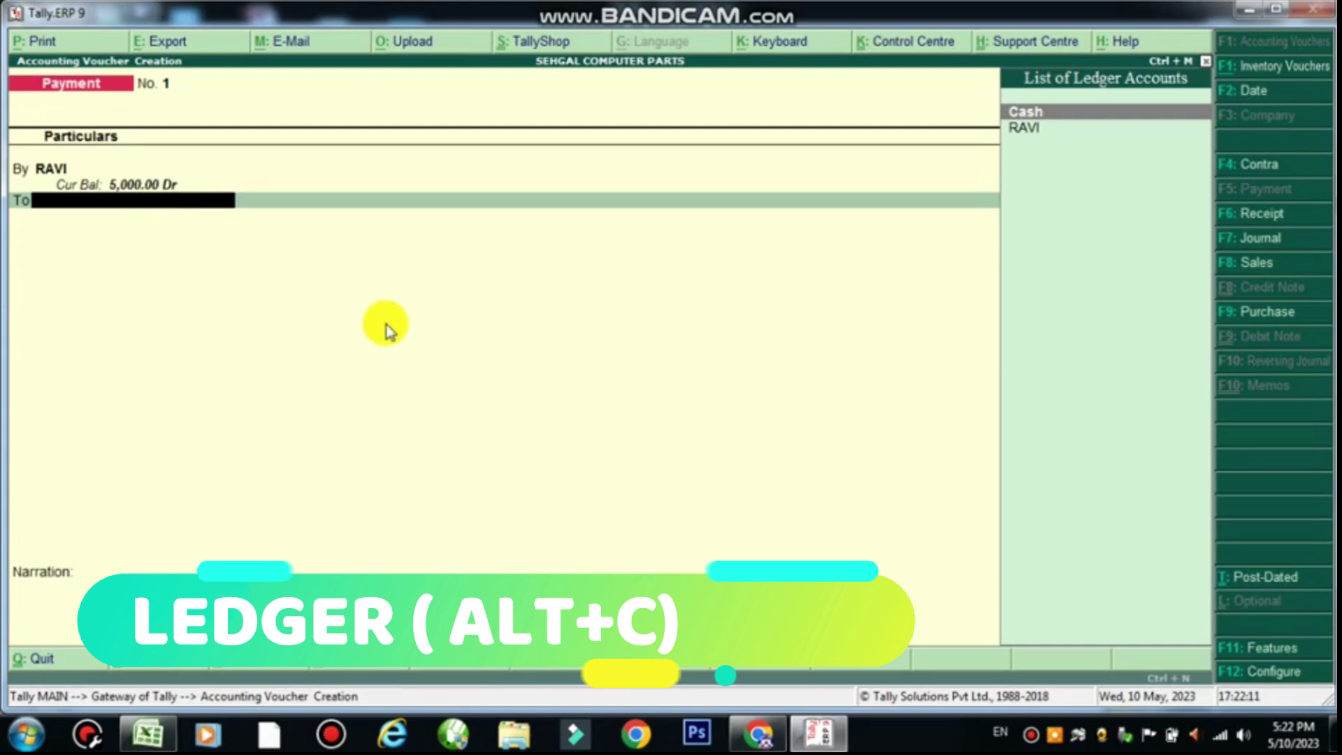
key(alt+c)
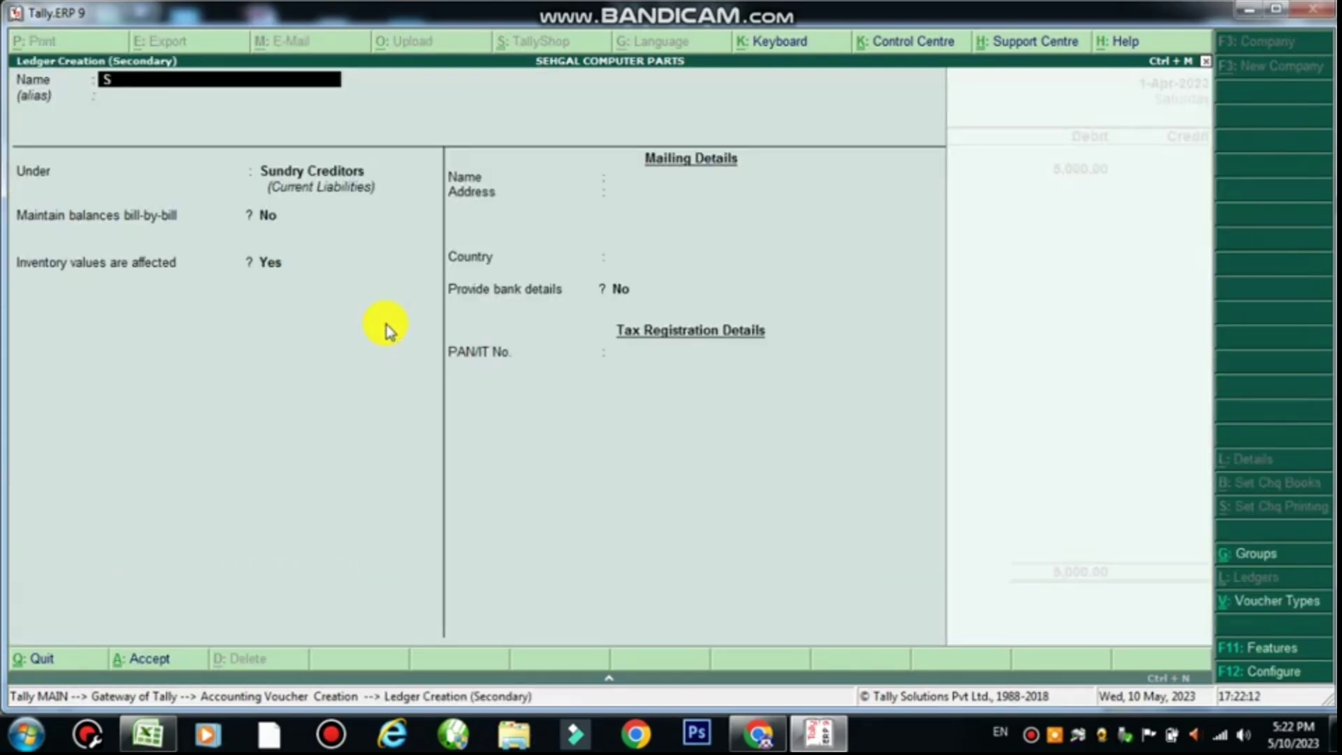
text(SBI BANK)
key(Return)
text(BANK)
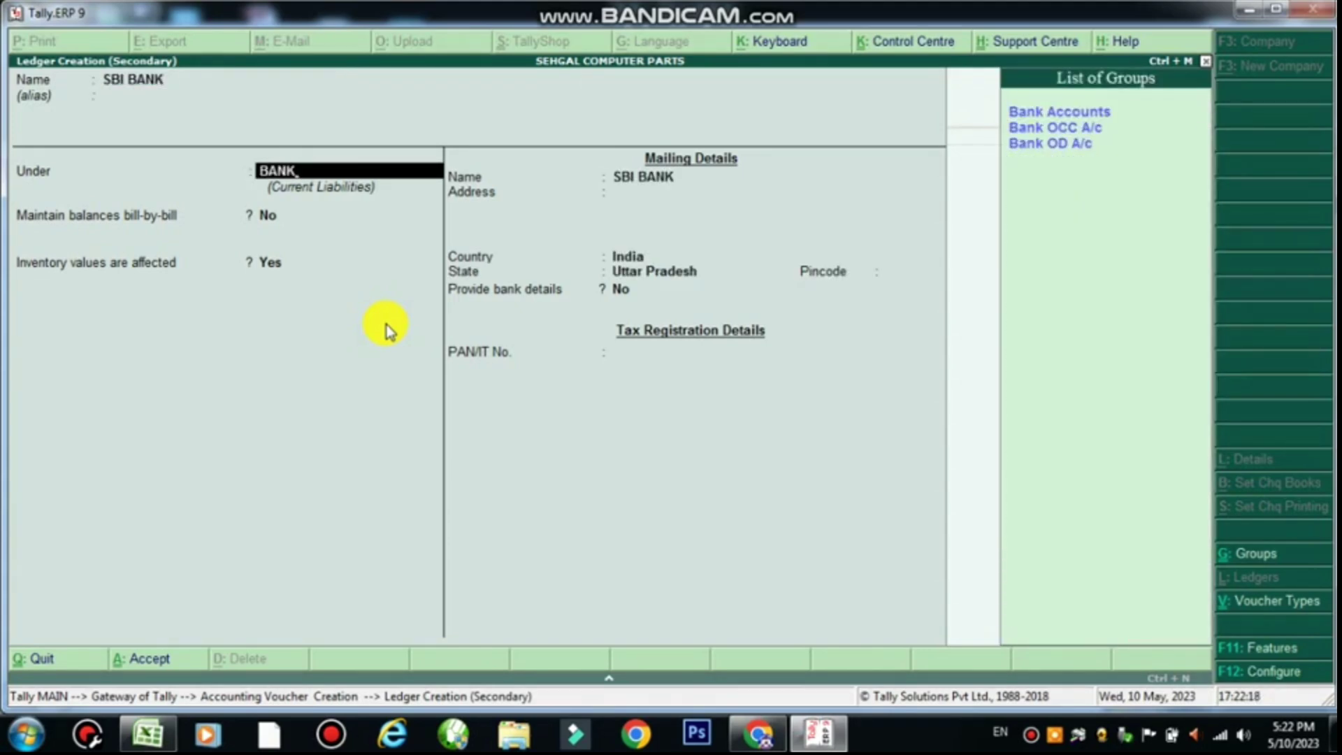
key(Return)
Step: Enter the bank account number, leave the IFS code blank, and keep the bank name as Not Applicable
text(2223556)
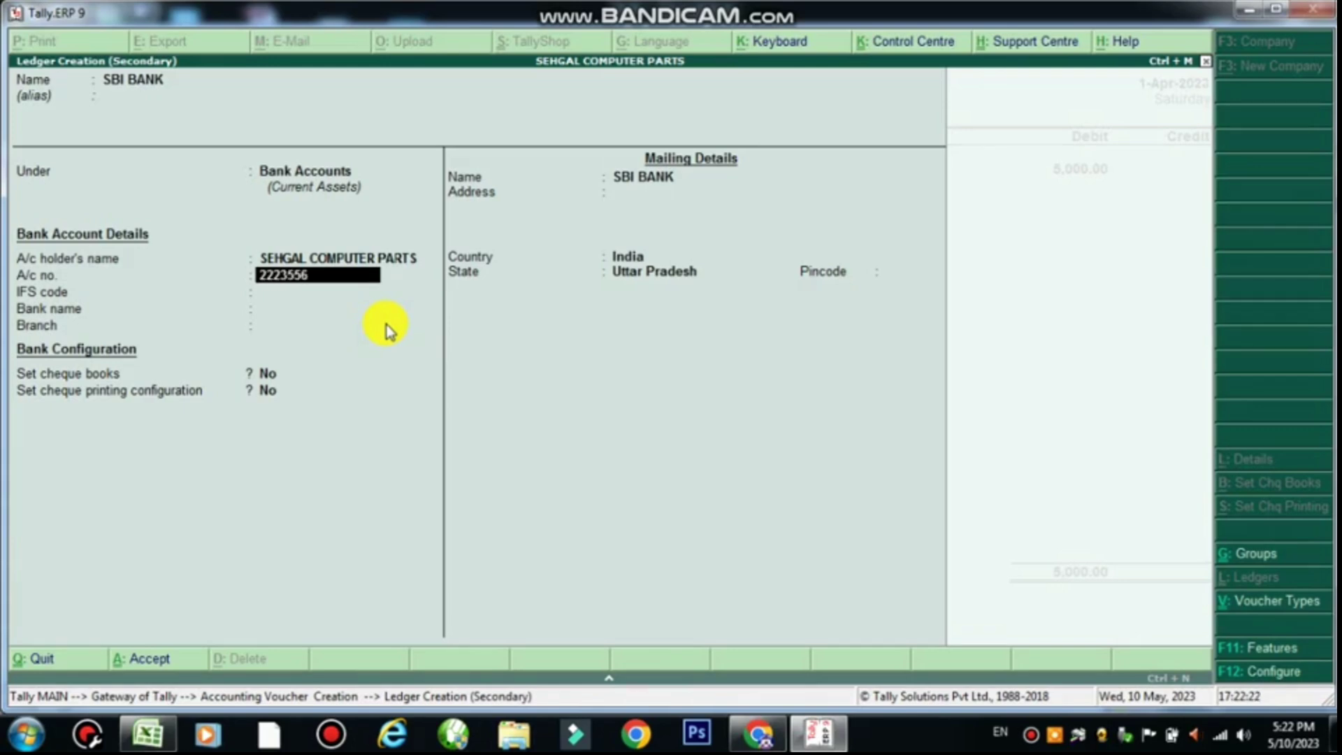
key(Return)
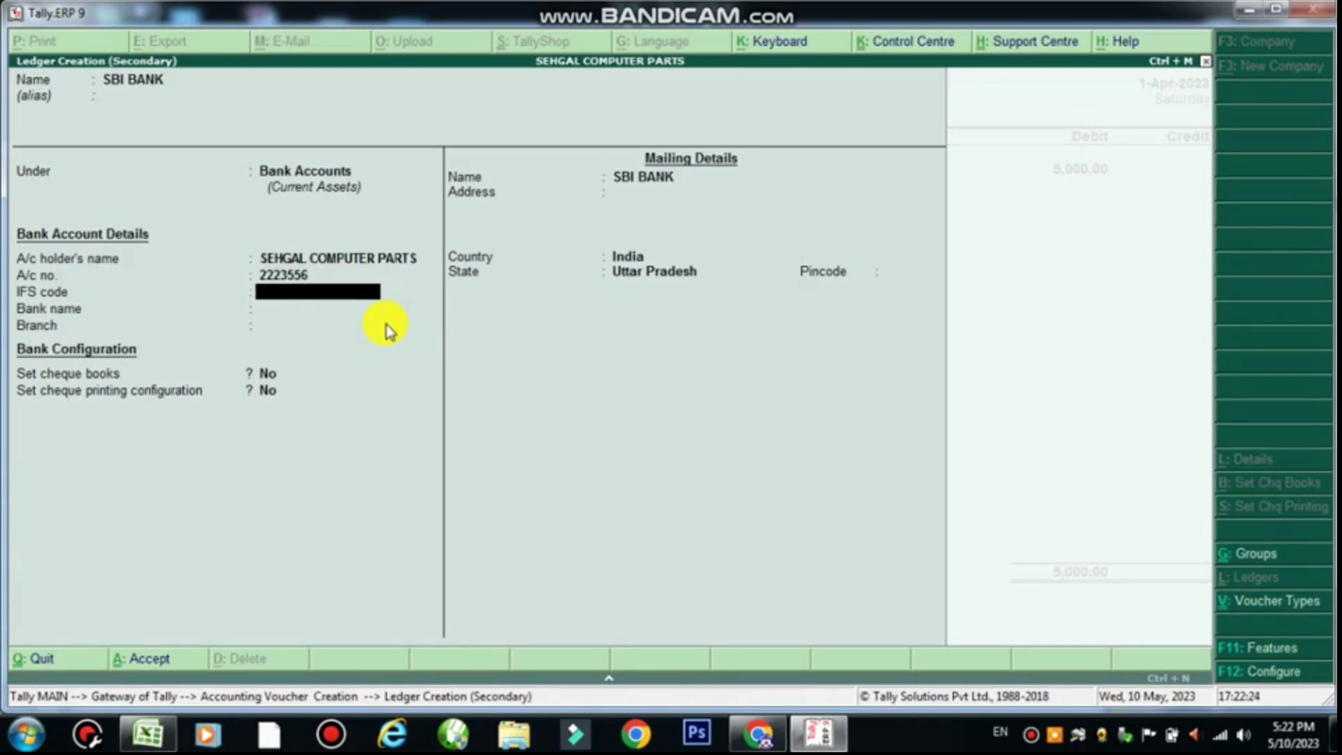
key(Return)
key(Return)
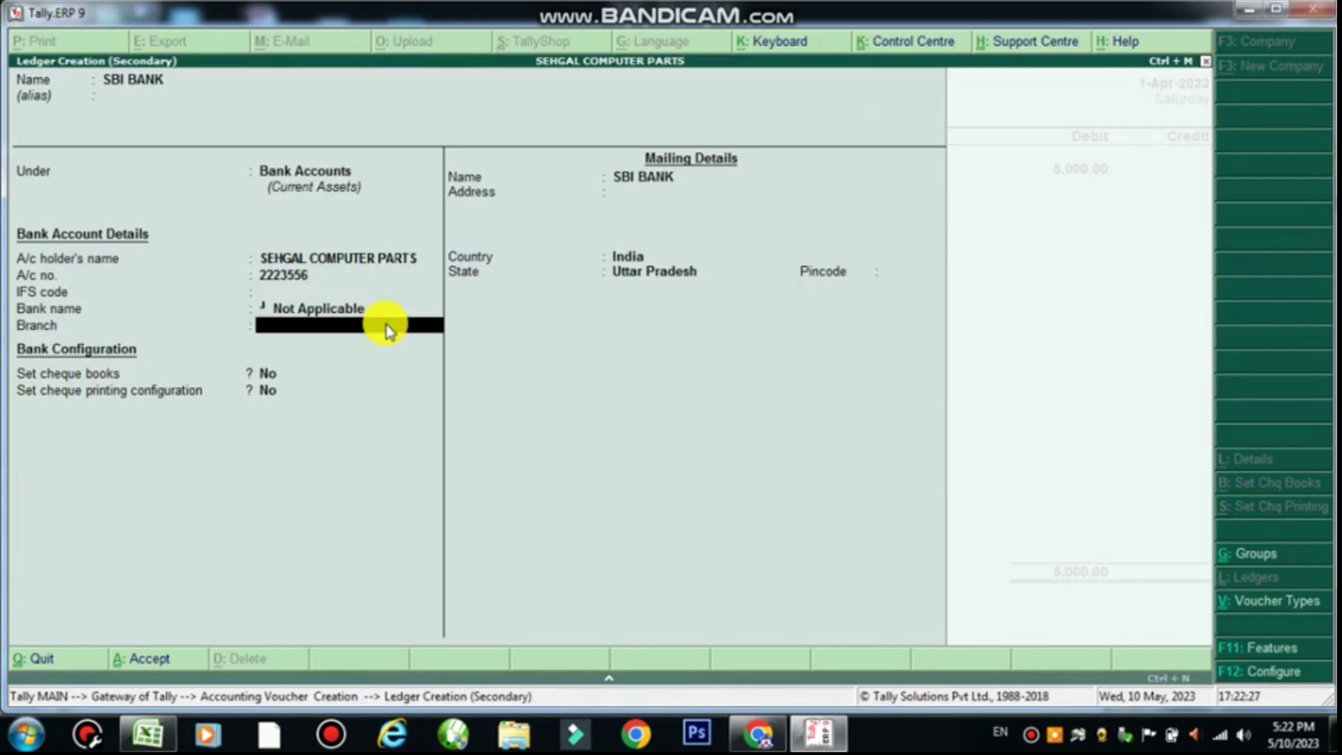
key(BackSpace)
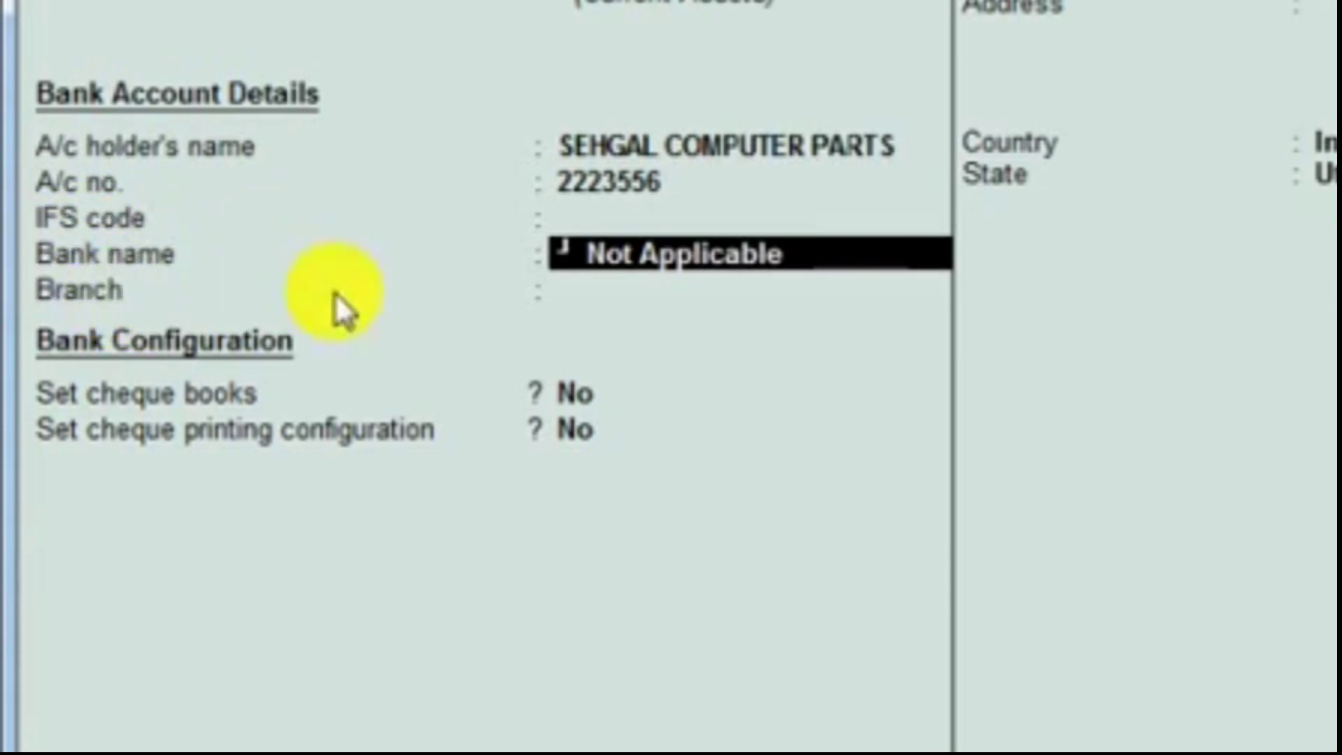
text(UT)
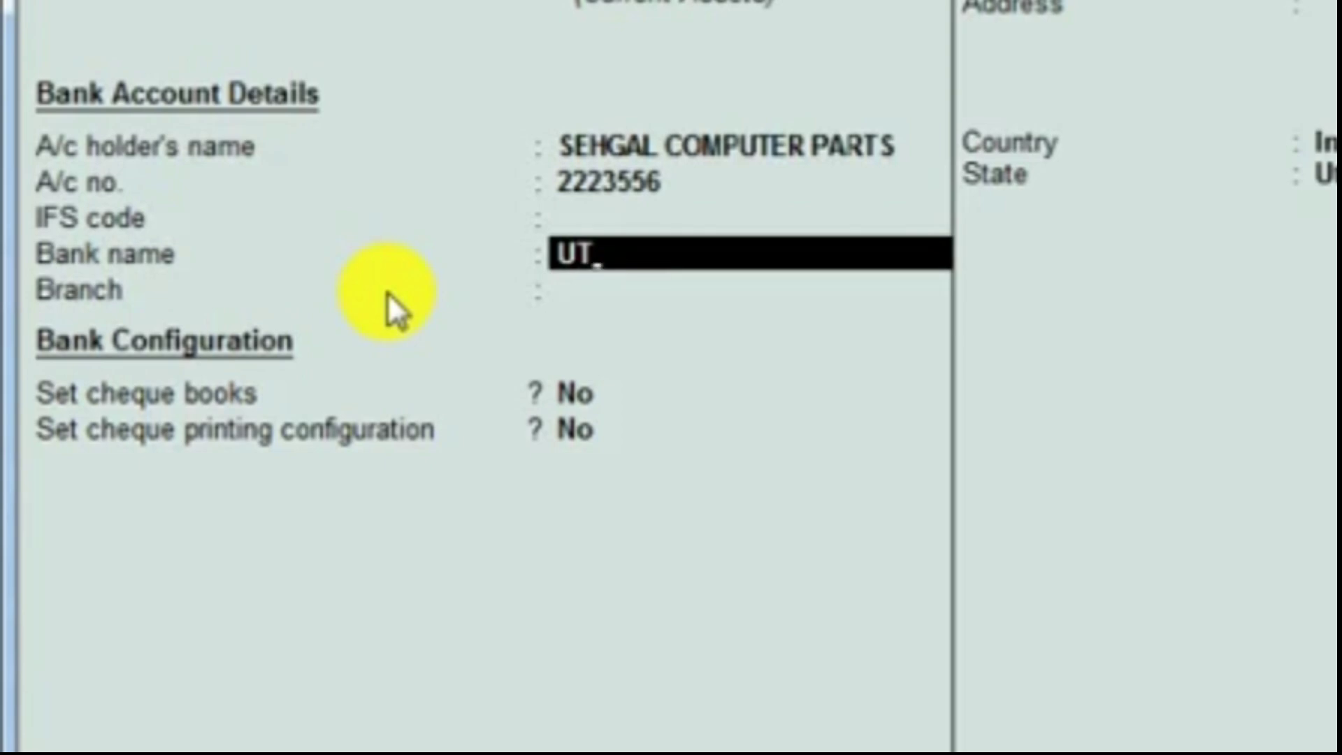
key(BackSpace)
key(Return)
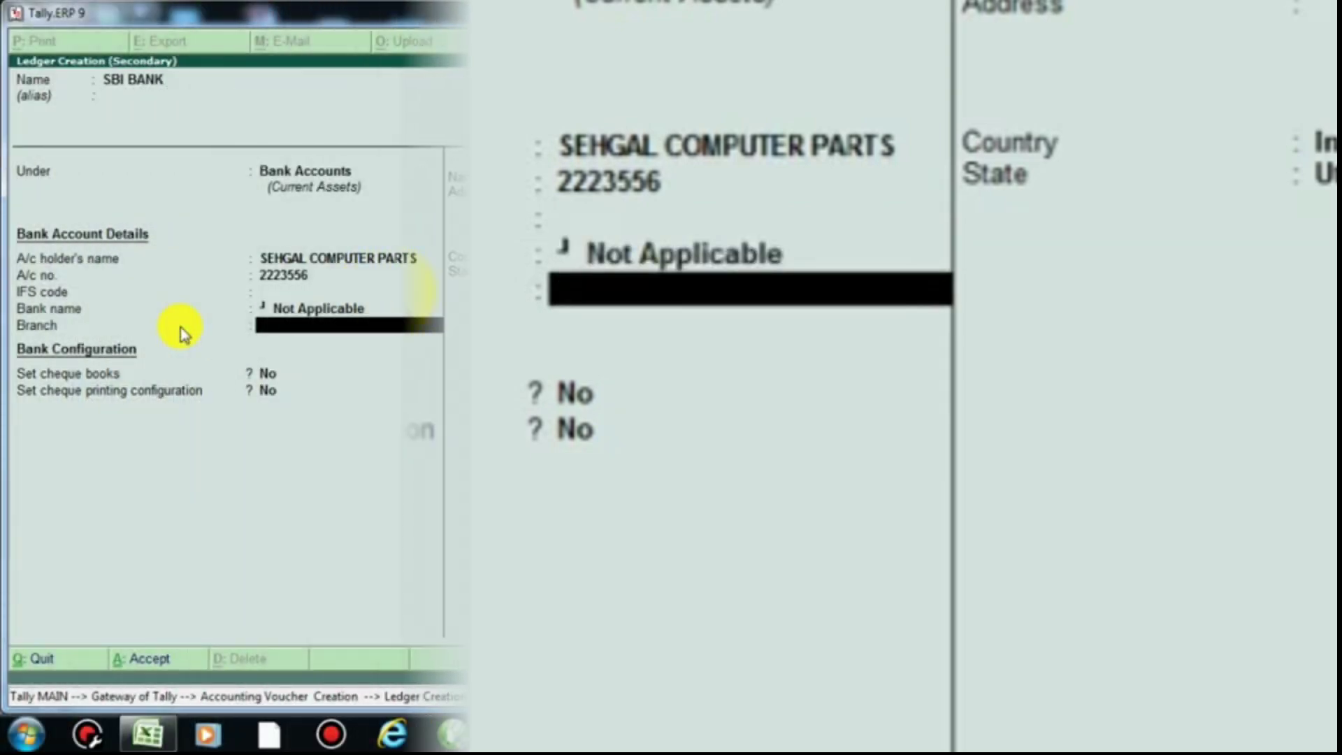
Step: Keep the remaining bank ledger defaults, with state Uttar Pradesh, and save SBI BANK into the voucher's credit line
key(Return)
key(Return)
key(Return)
key(Return)
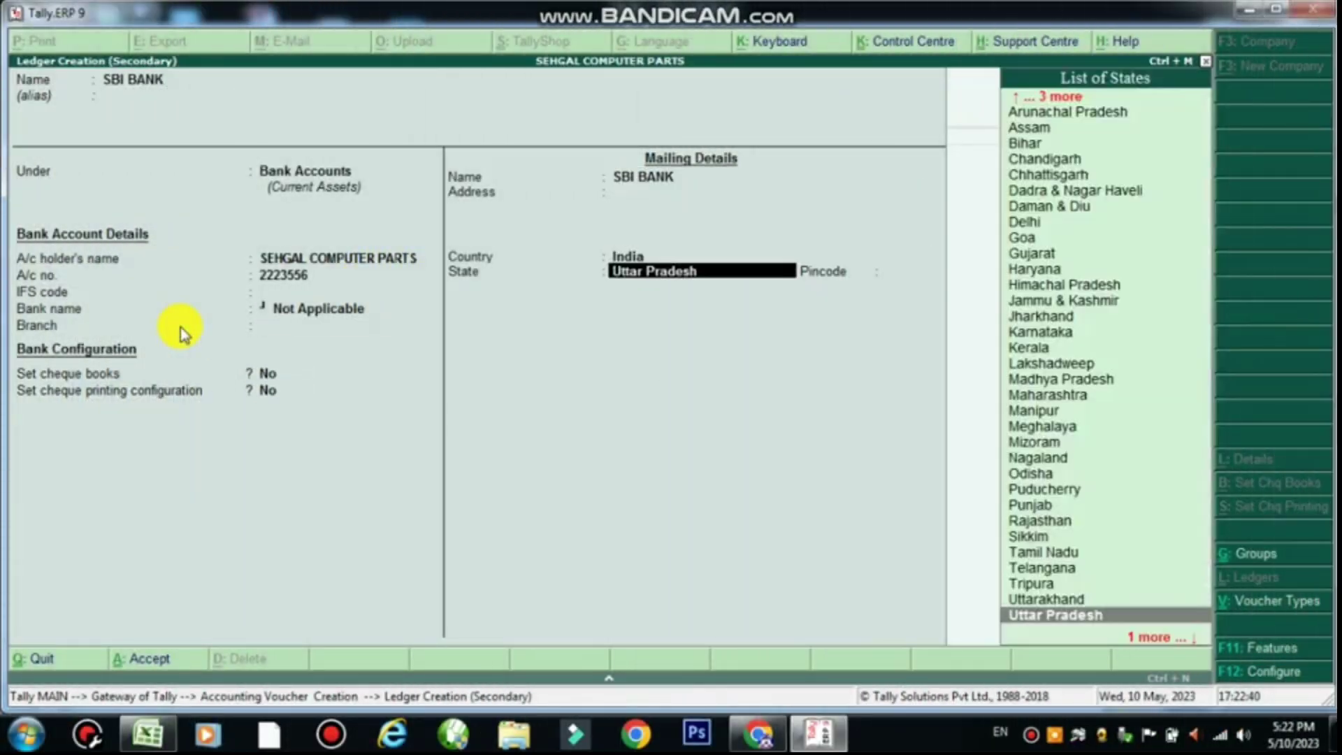
key(Return)
key(Return)
key(Return)
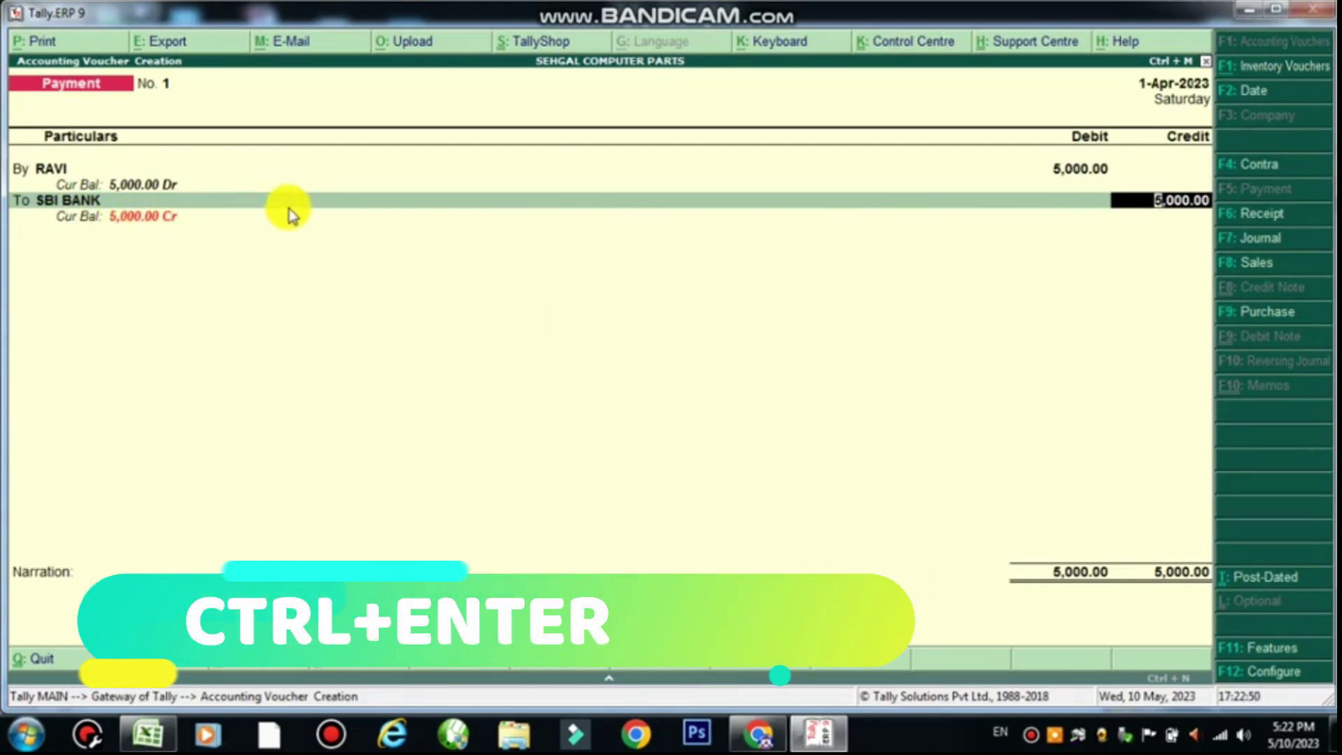
Step: Open the SBI BANK ledger for alteration from the voucher and advance through its details to the opening balance
key(BackSpace)
key(ctrl+Return)
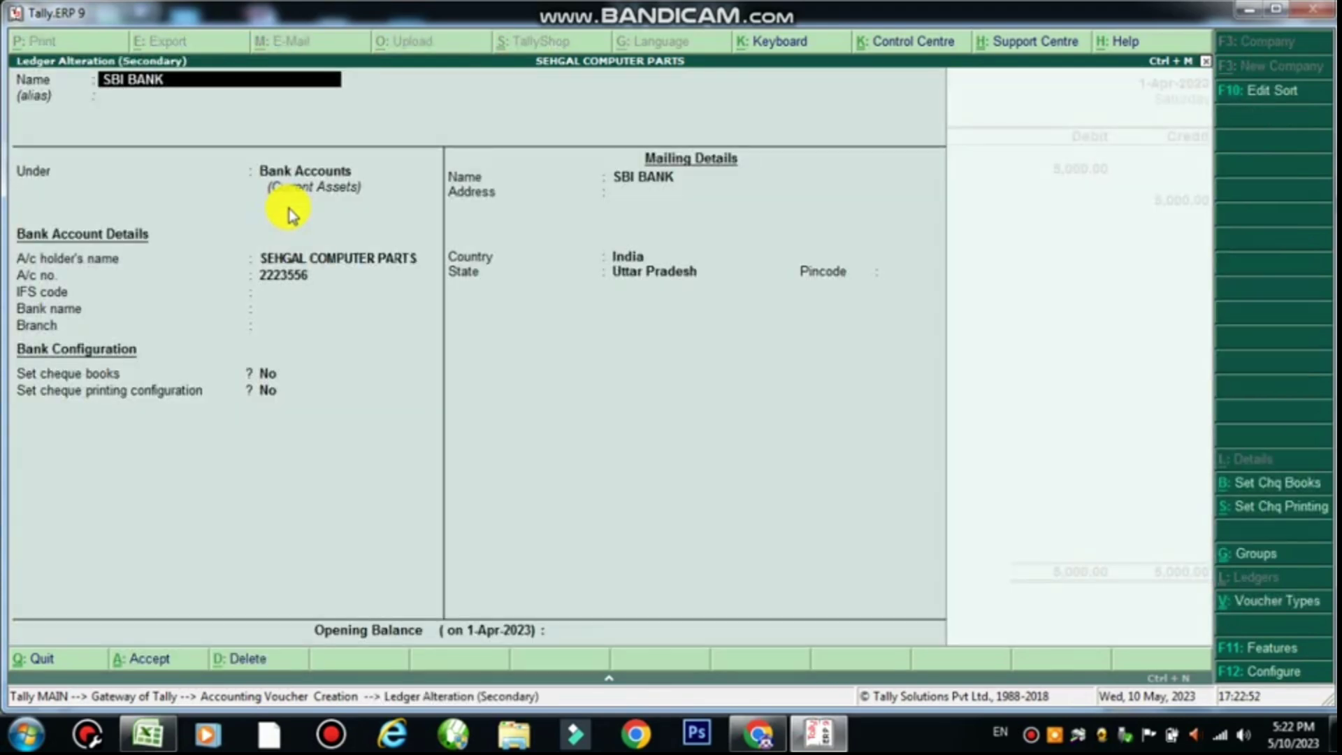
key(Return)
key(Return)
key(Return)
key(Return)
key(Return)
key(Return)
key(Return)
key(Return)
key(Return)
key(Return)
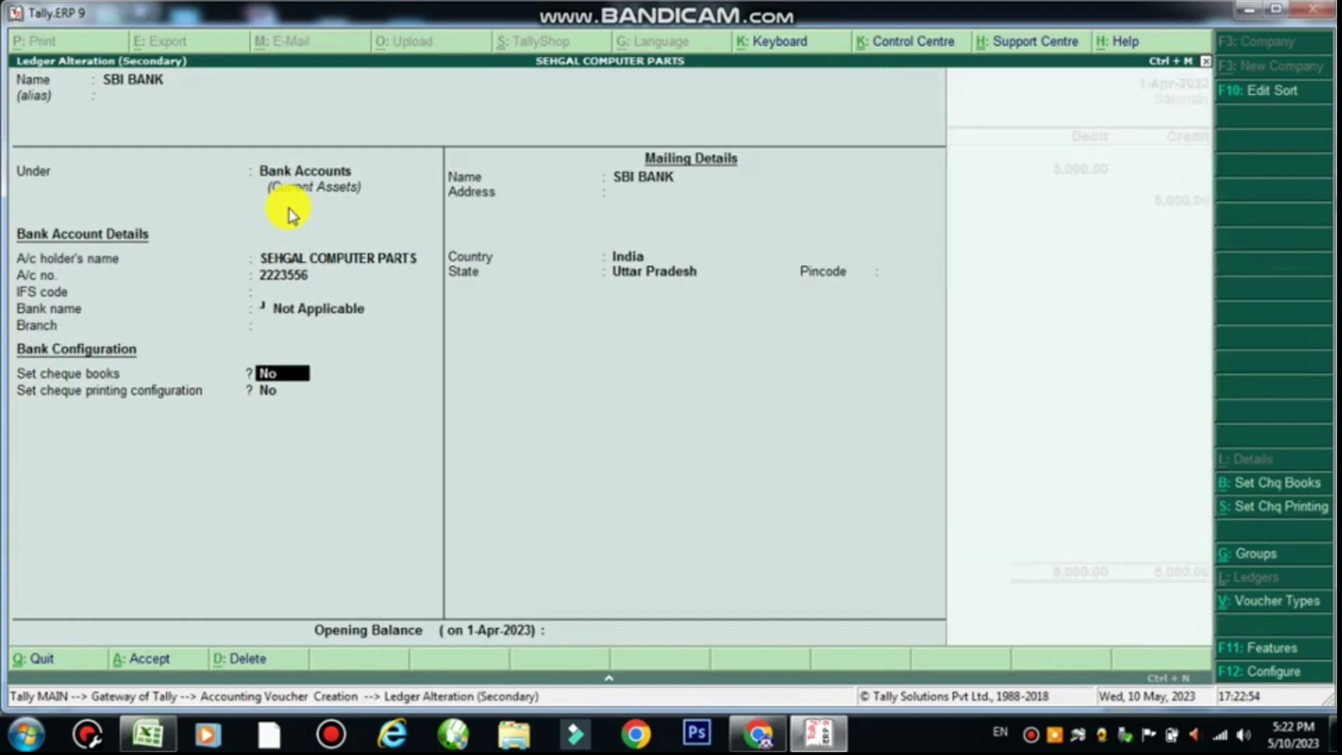
key(Return)
key(Return)
key(Return)
key(Return)
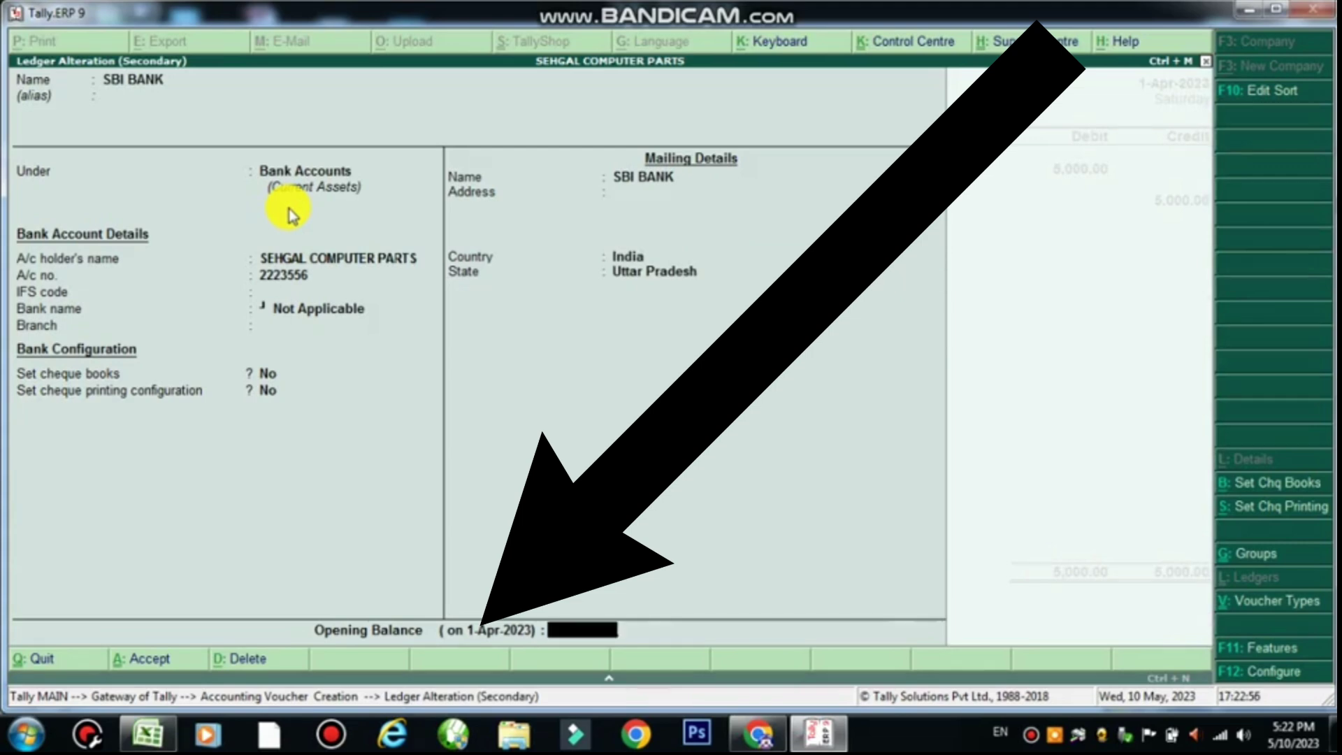
Step: Check the opening balance row in the Excel statement, set SBI BANK's opening balance to 20000 Dr, and save the ledger
key(alt+Tab)
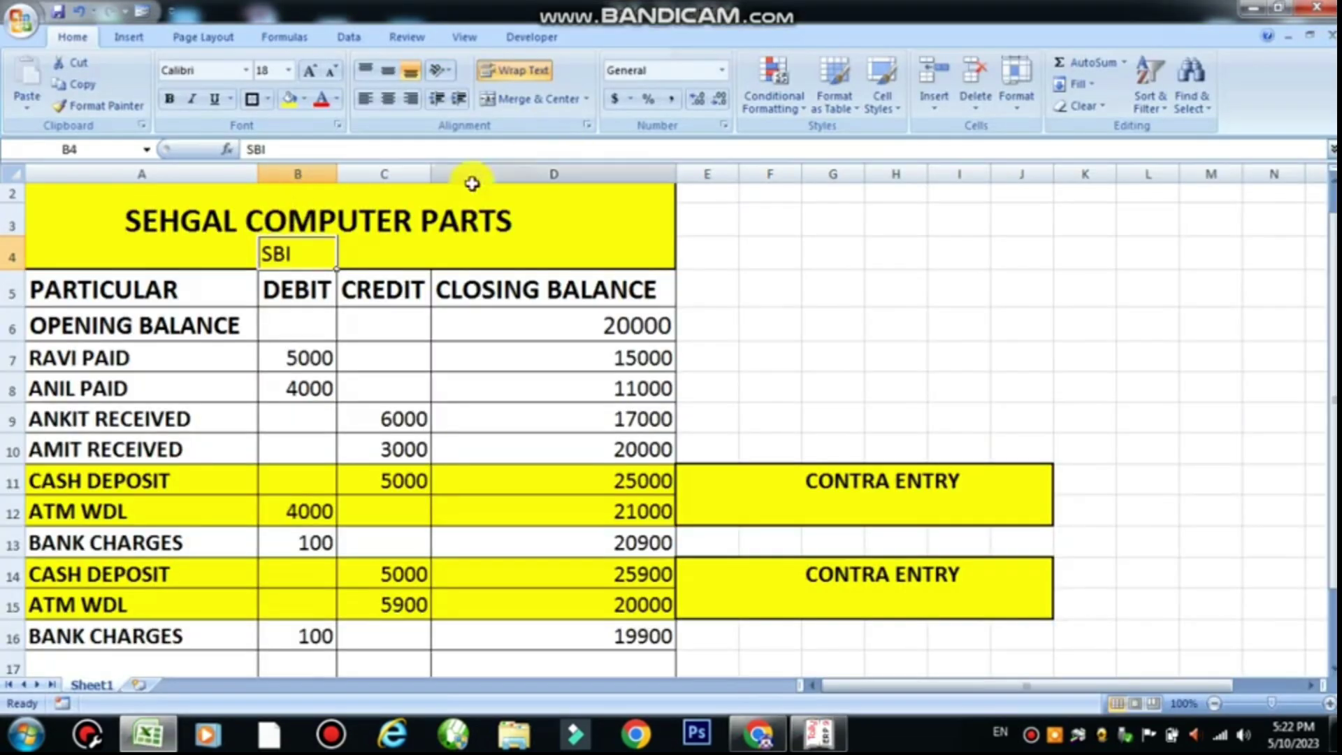
click(87, 327)
drag(279, 318, 590, 321)
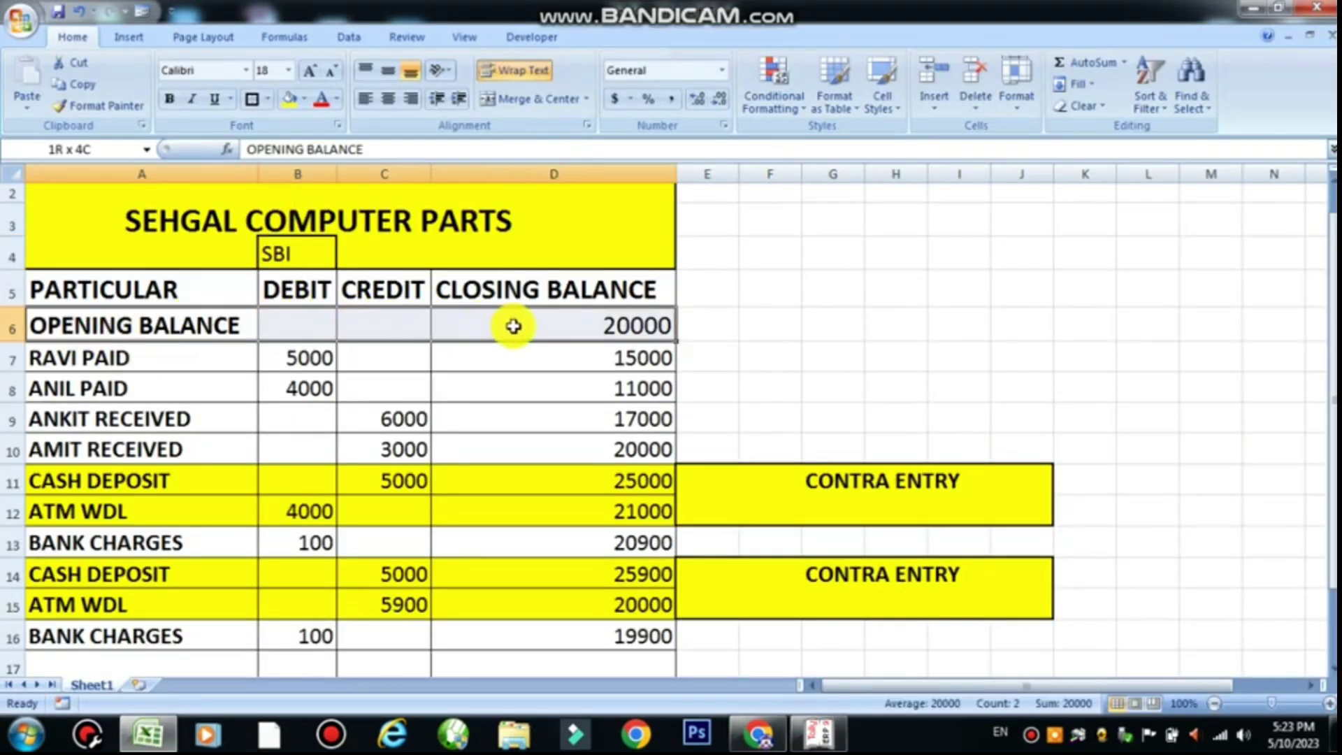
key(alt+Tab)
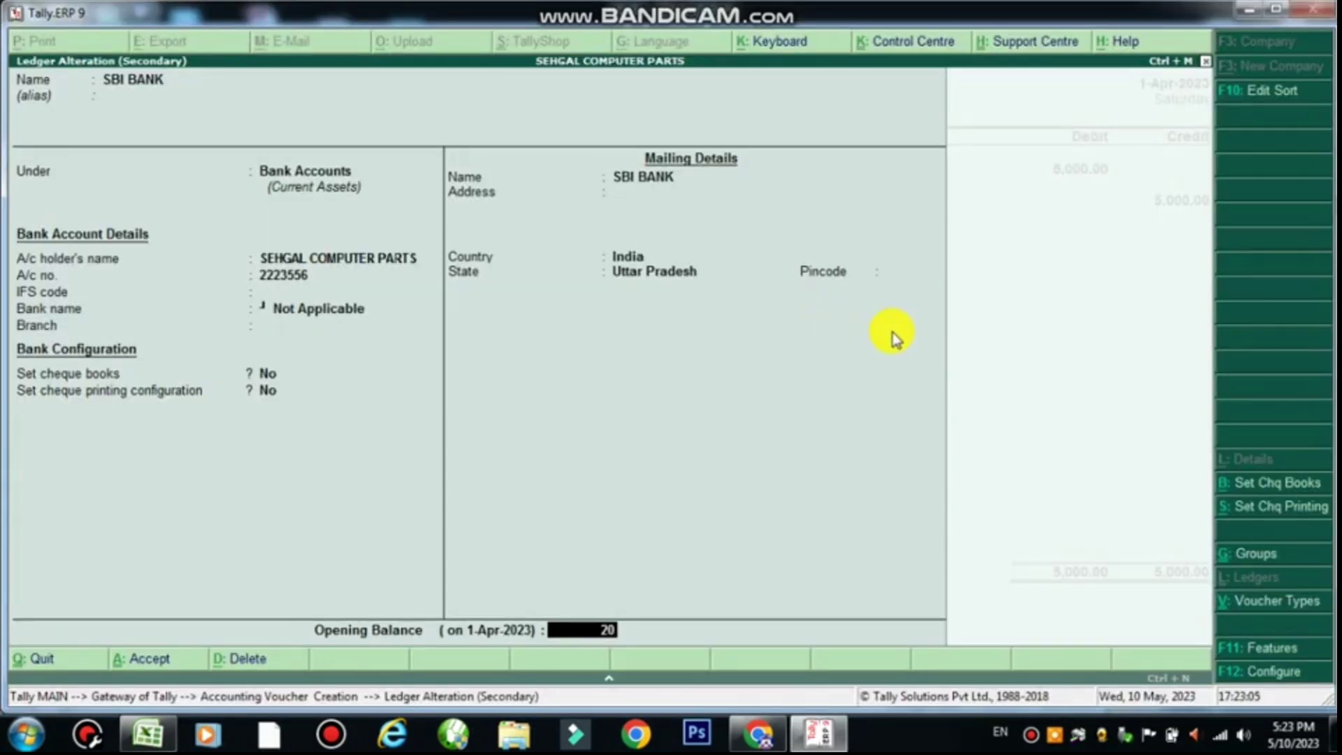
key(Return)
key(Return)
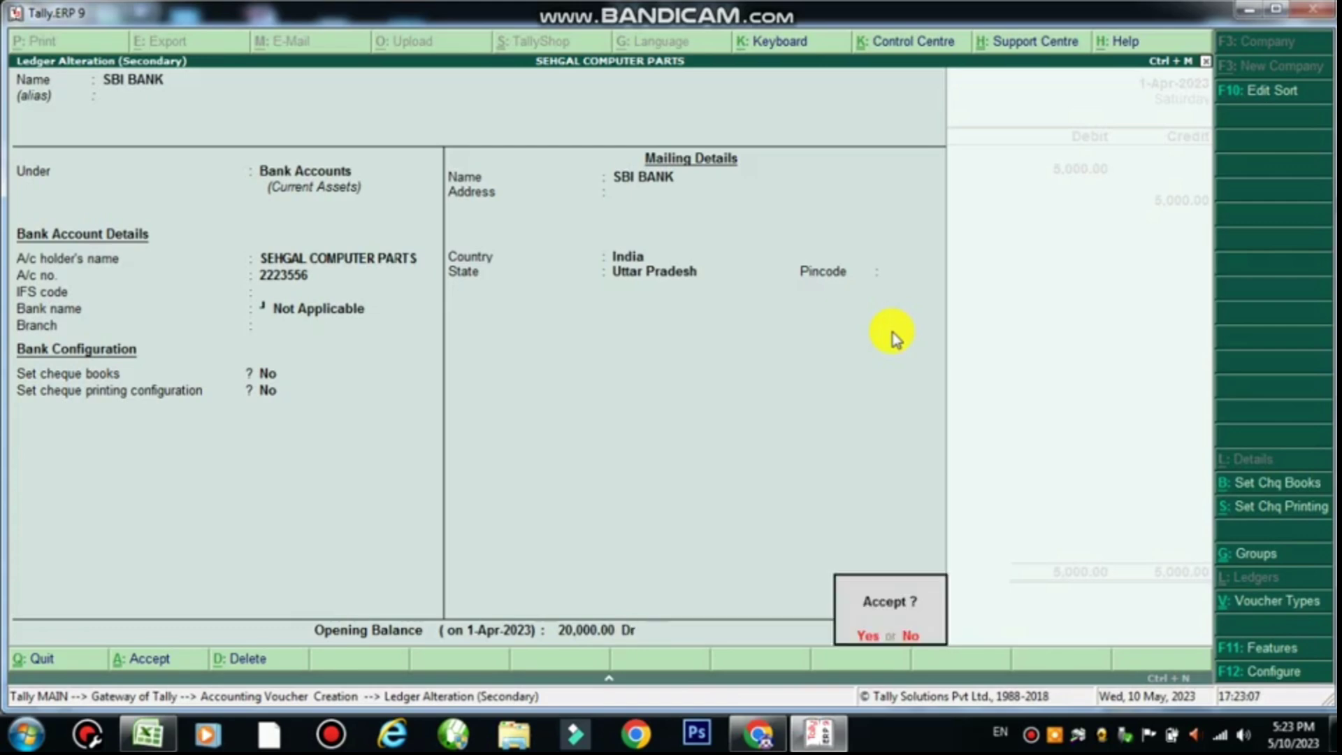
key(Return)
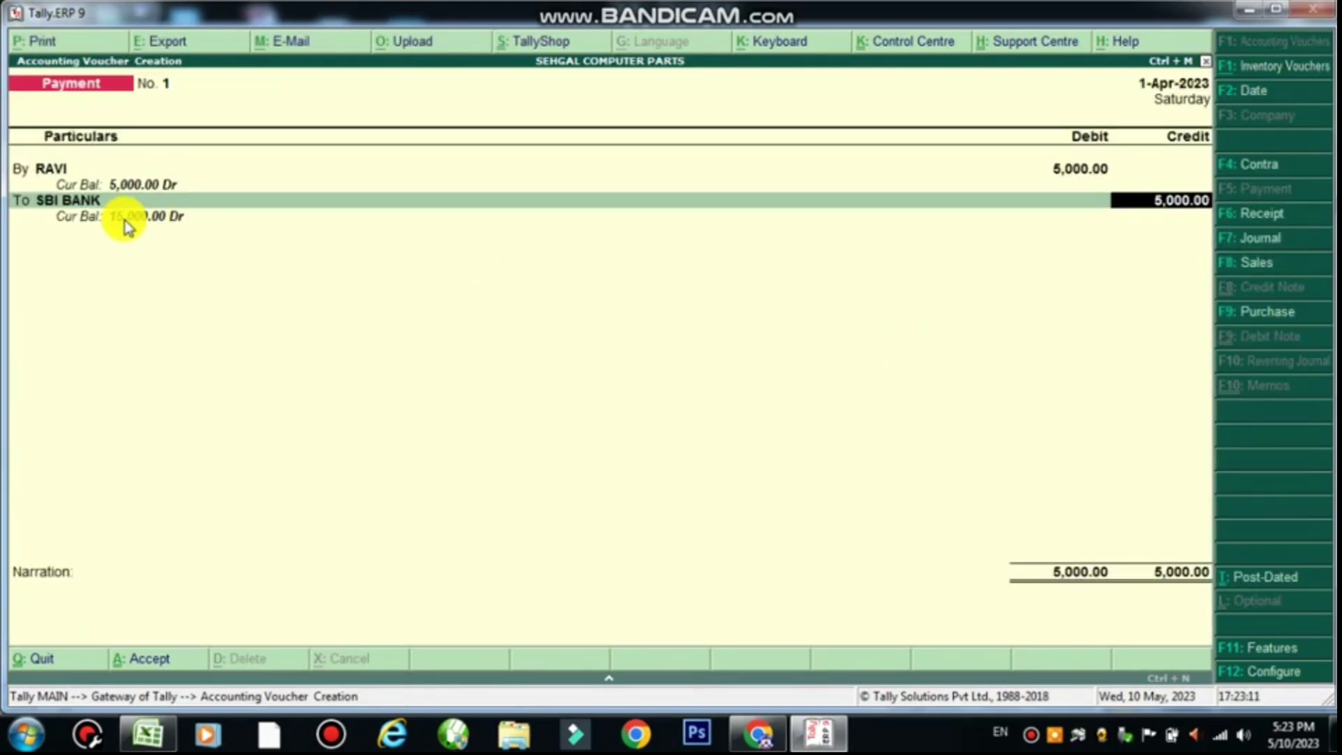
Step: Switch to the Excel statement and fill the first payment's closing balance in cell D7 with yellow
key(alt+Tab)
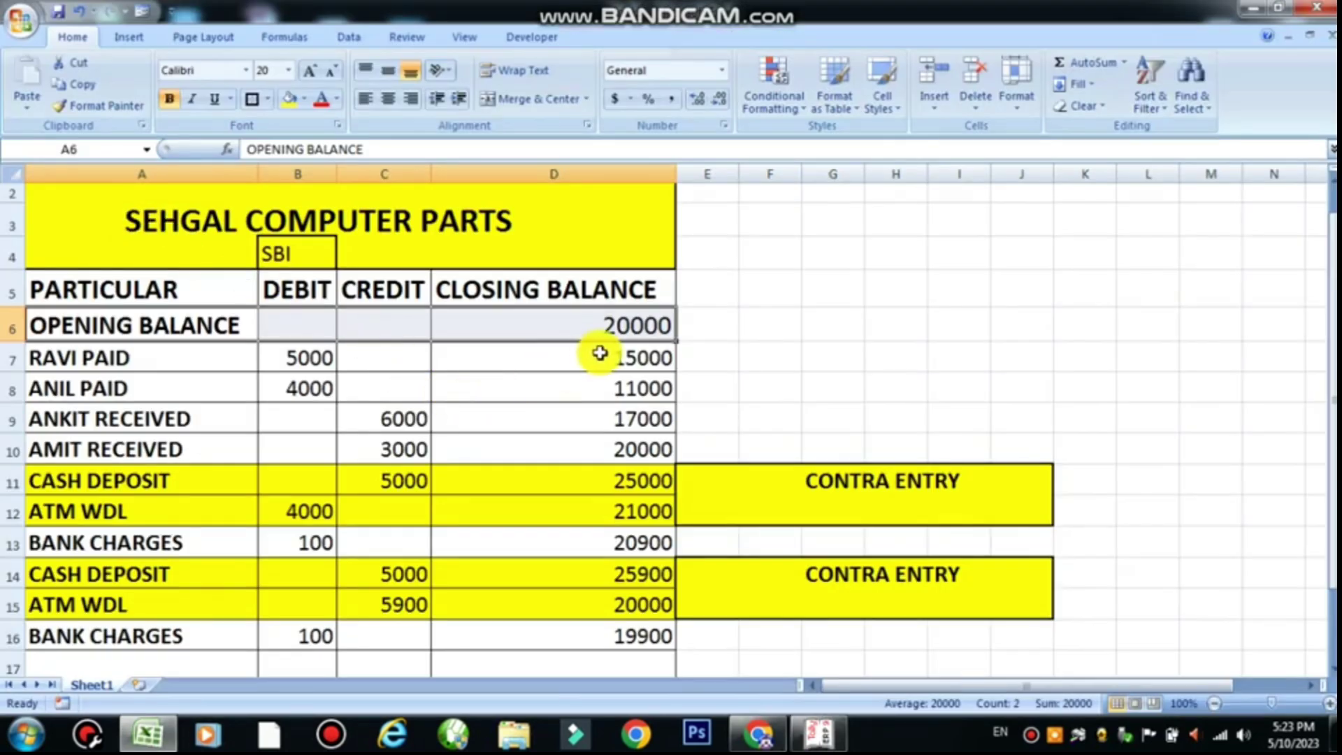
click(600, 353)
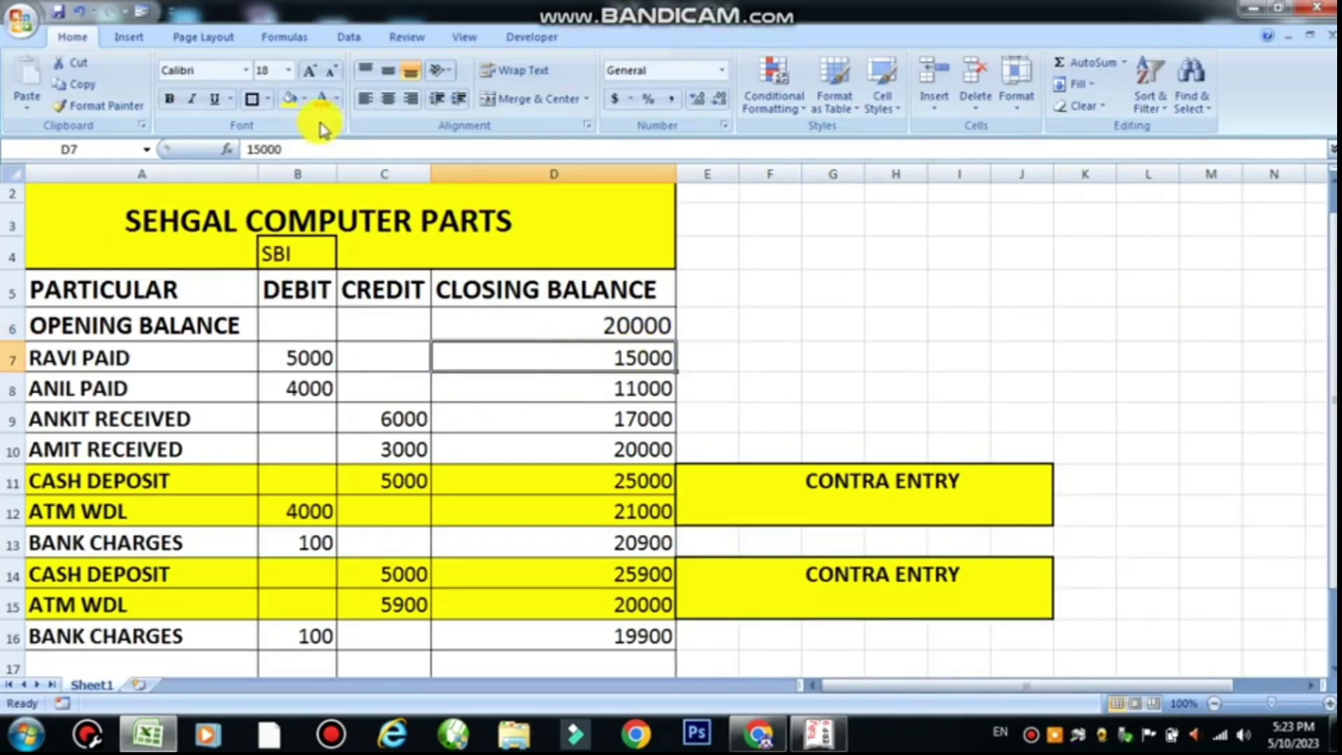
click(289, 99)
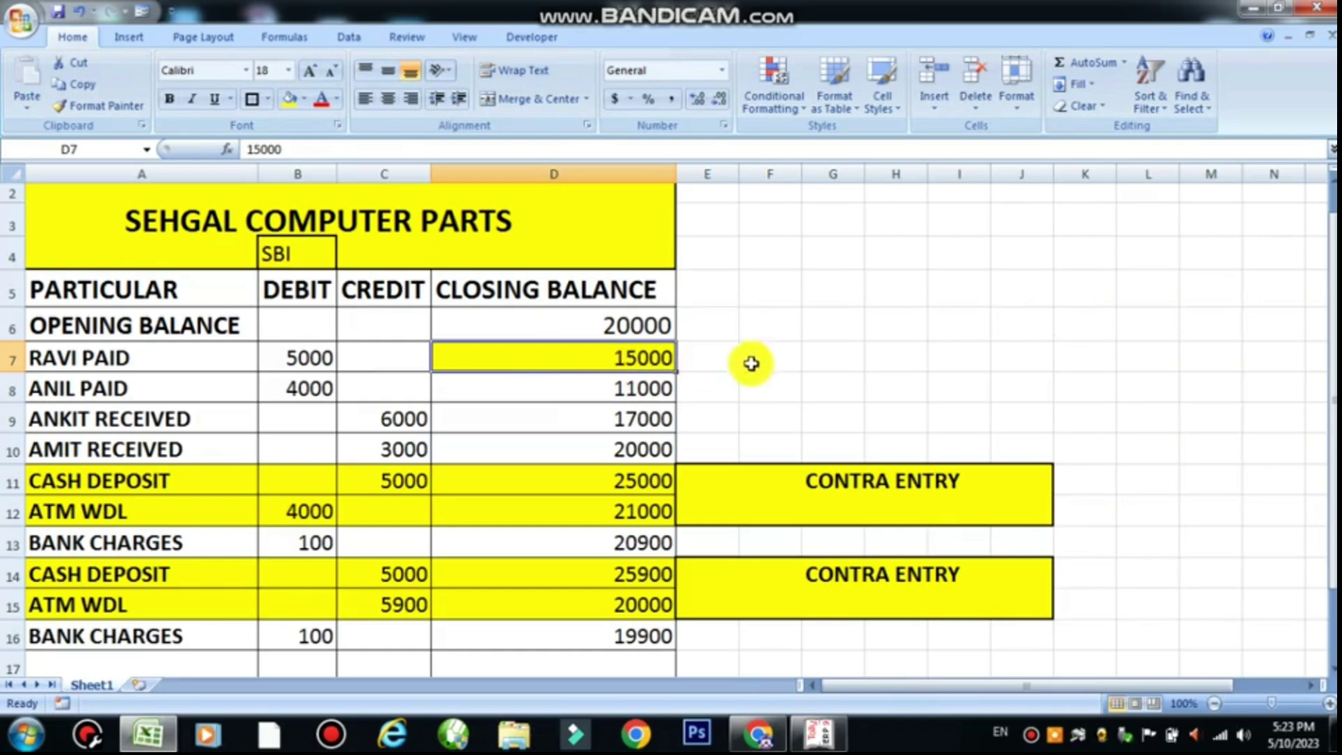
click(842, 357)
Step: Return to Tally.ERP 9, keep SBI BANK's credit at 5000, enter a narration that the payee was paid, and save the payment voucher
key(alt+Tab)
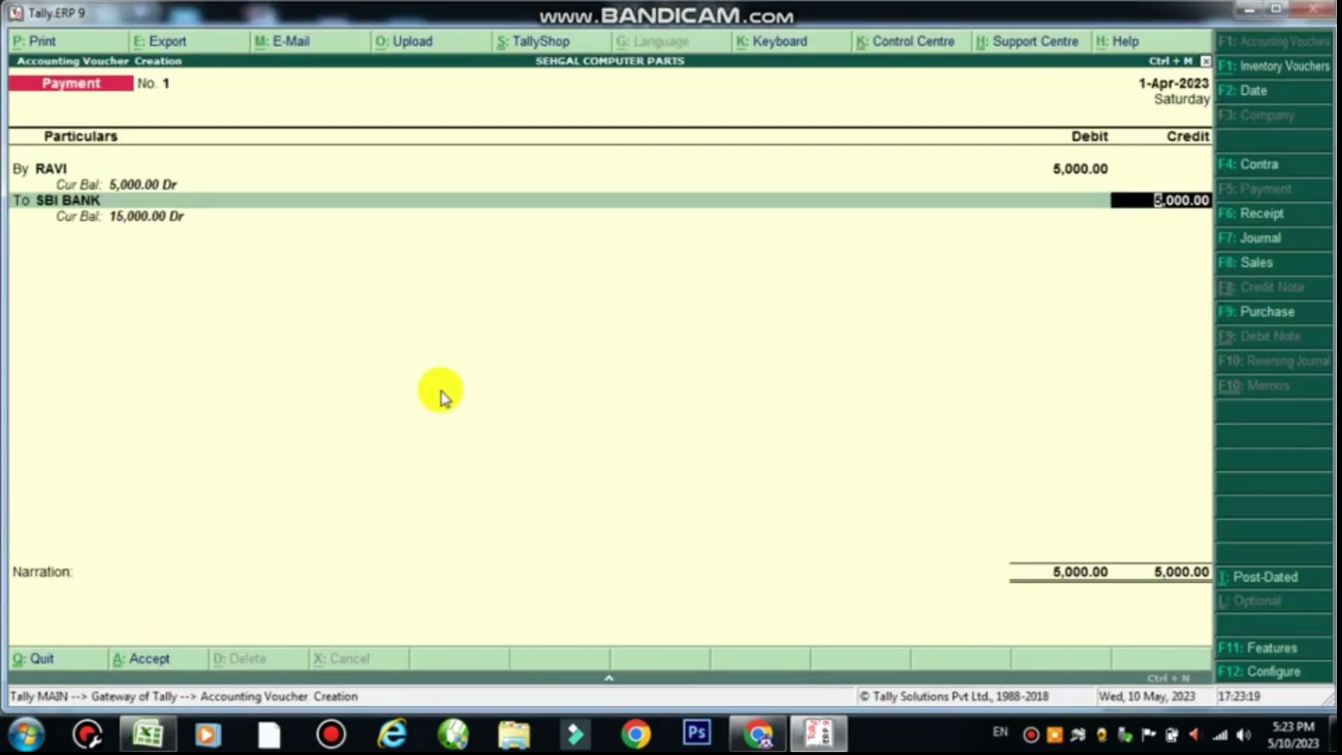
key(Return)
key(Return)
key(Return)
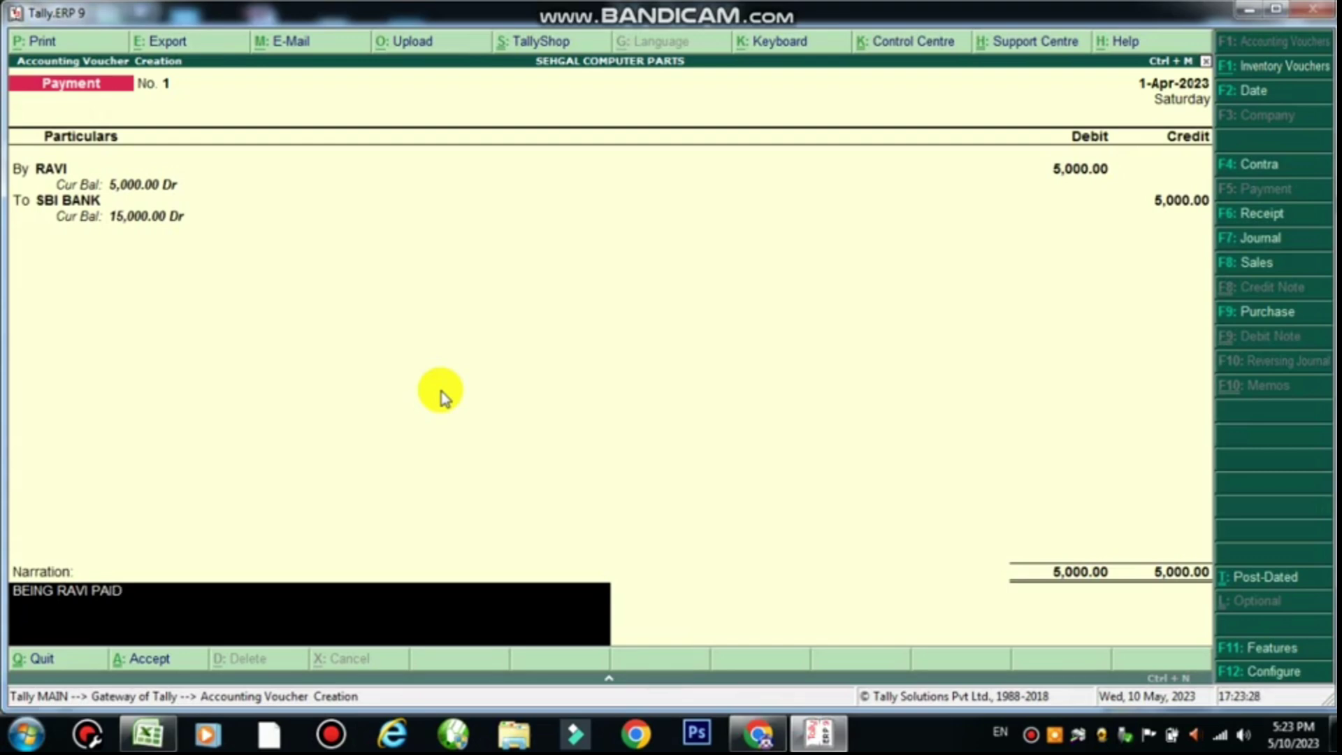
key(Return)
click(441, 391)
key(Return)
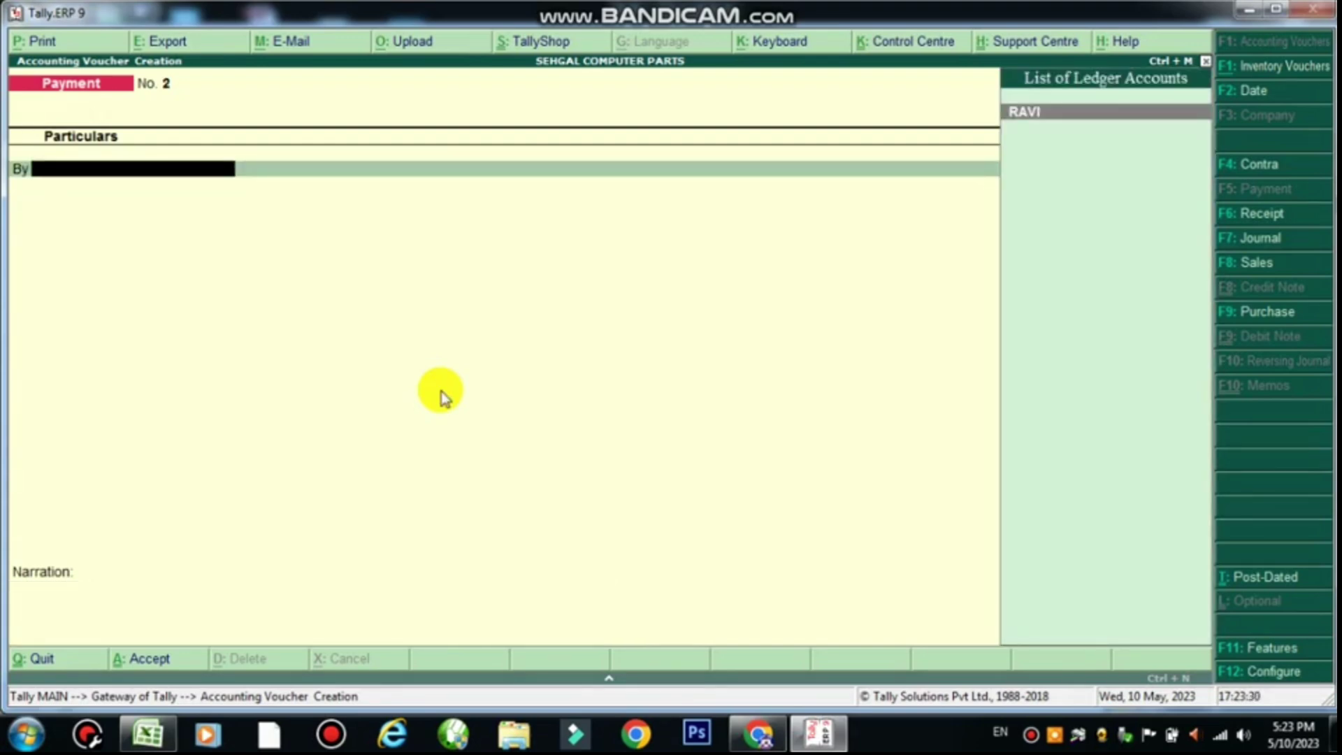
Step: Switch to Excel, fill the first payment row A7:D7 with yellow, and select the next payment's debit amount in B8
key(alt+Tab)
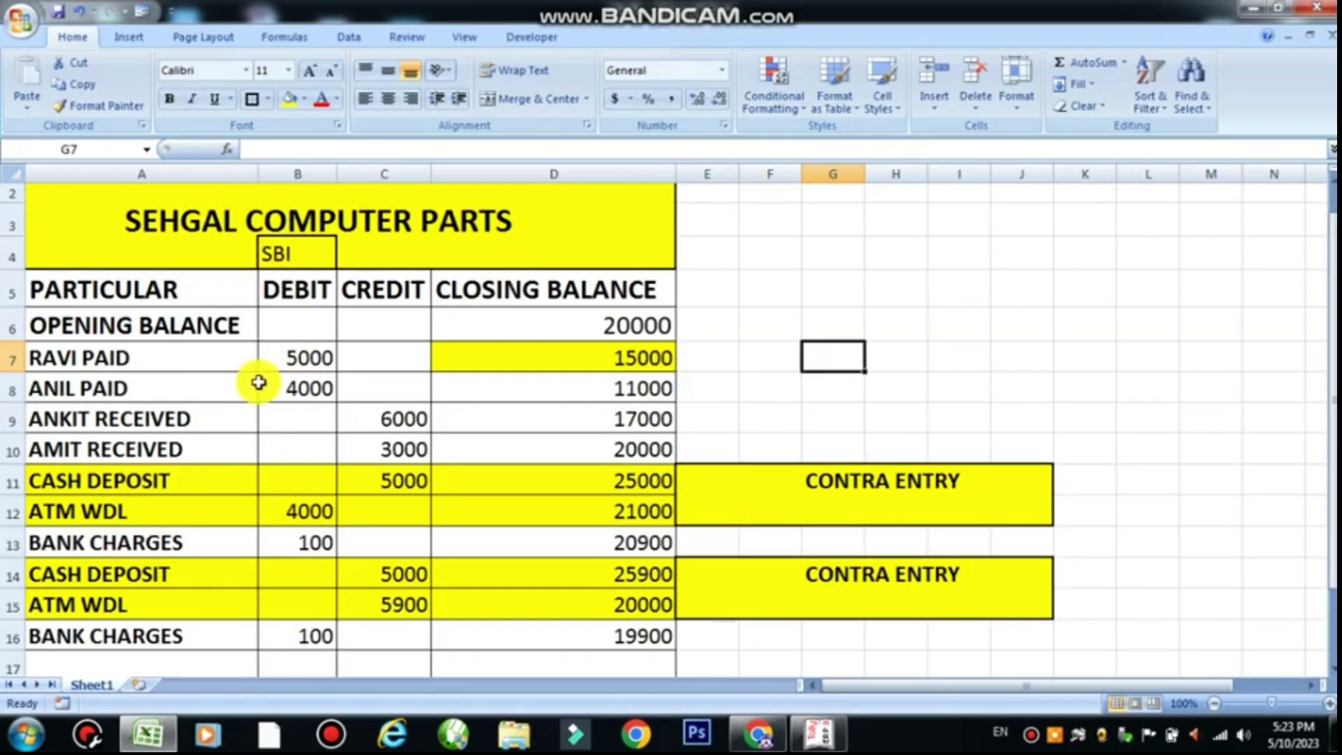
click(129, 375)
drag(105, 359, 440, 359)
click(289, 99)
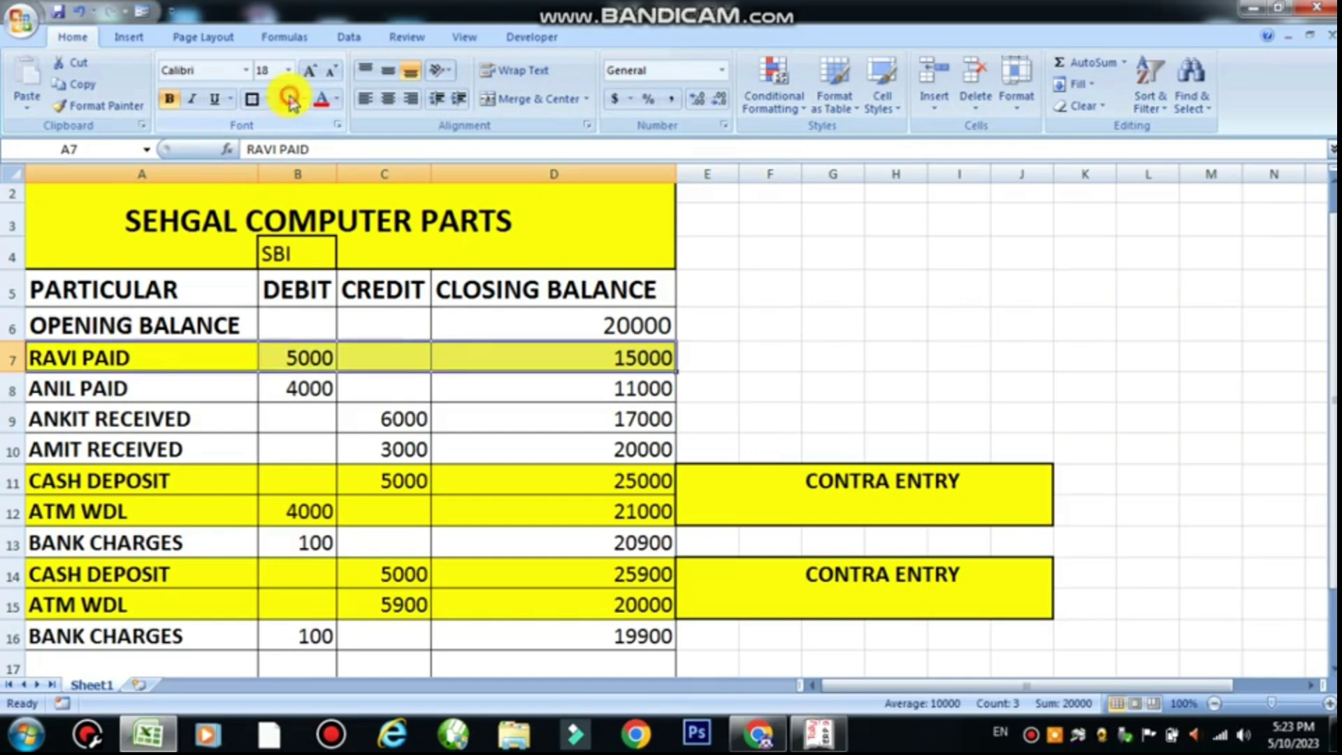
click(382, 390)
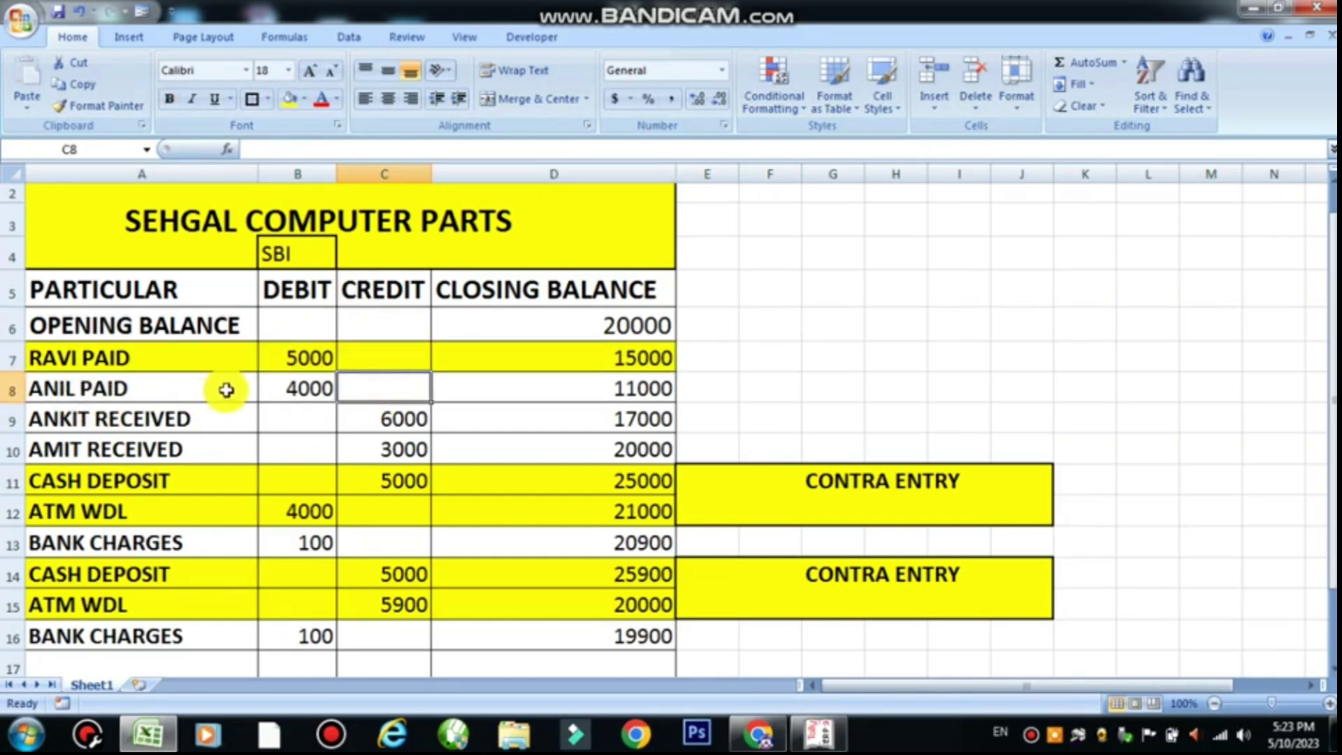
click(292, 390)
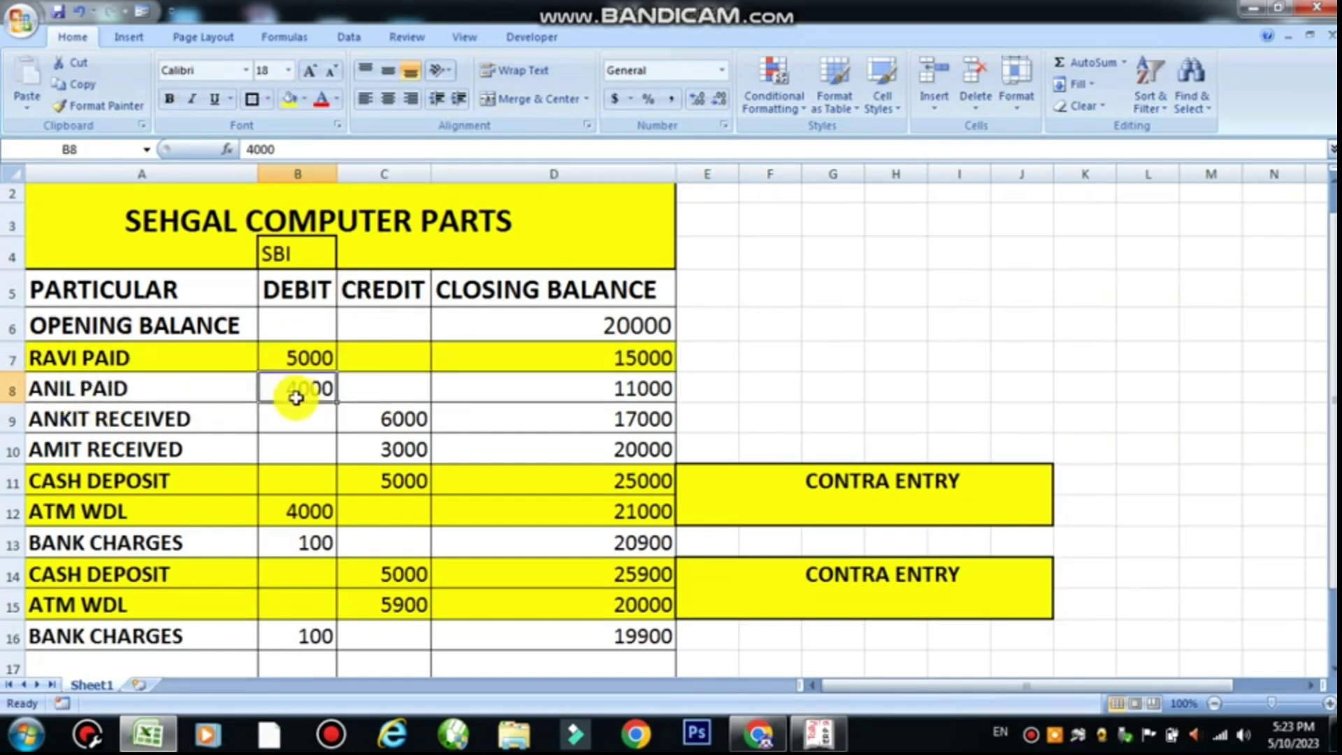
Step: Switch to Tally.ERP 9 and start a new ledger named after the row 8 payee, grouped under Sundry Creditors without bill-by-bill balances
key(alt+Tab)
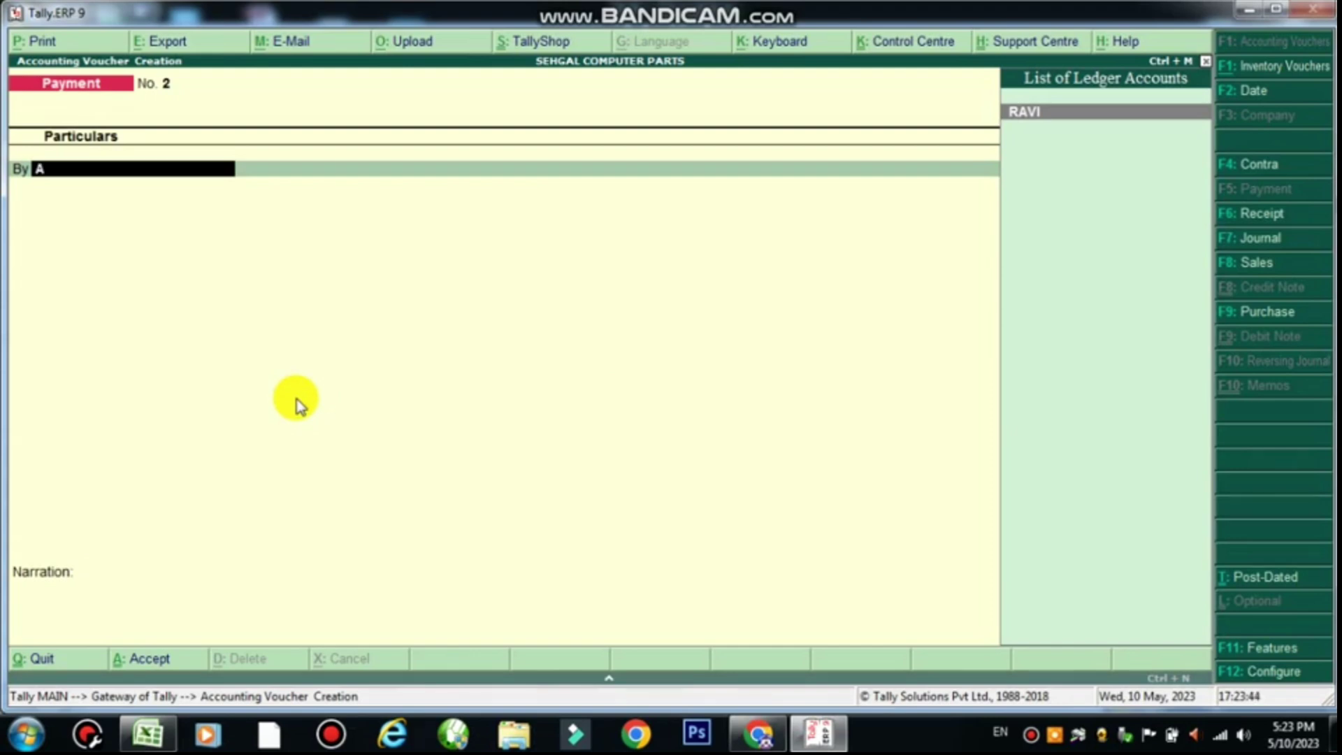
key(n)
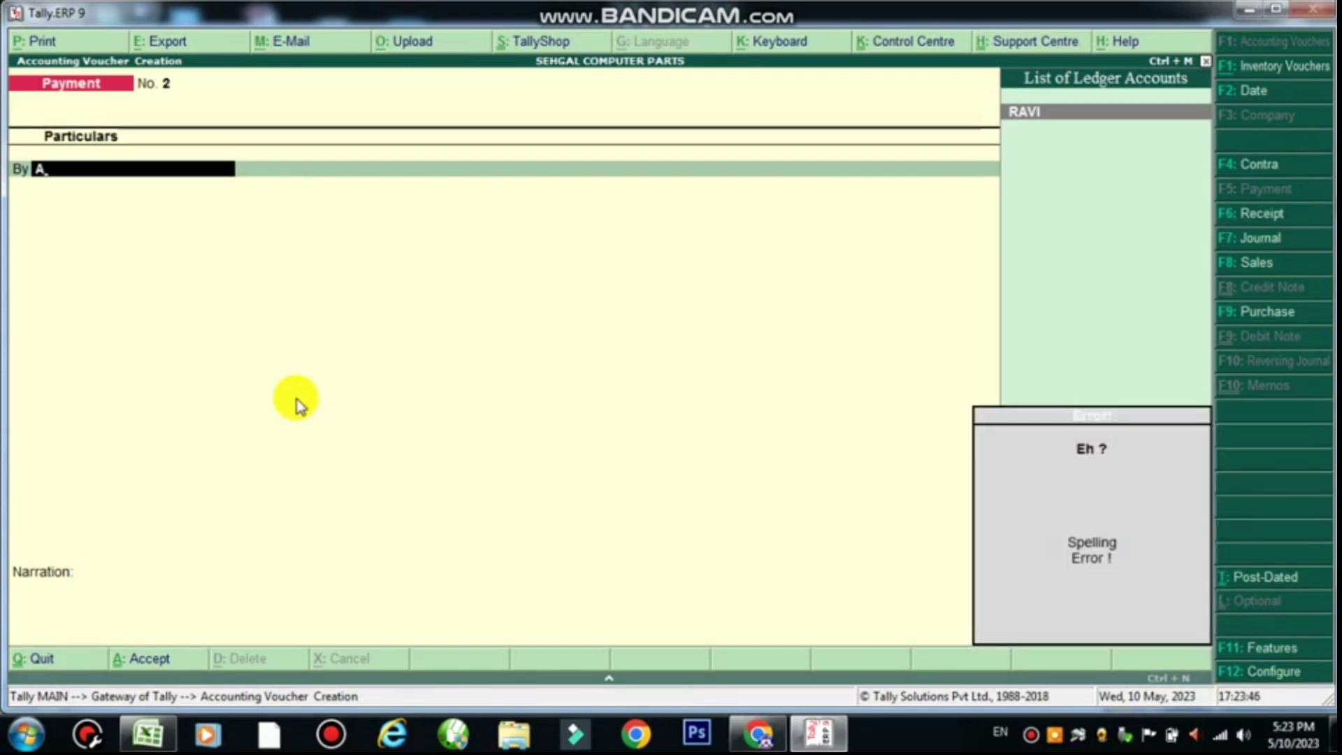
key(alt+c)
key(Return)
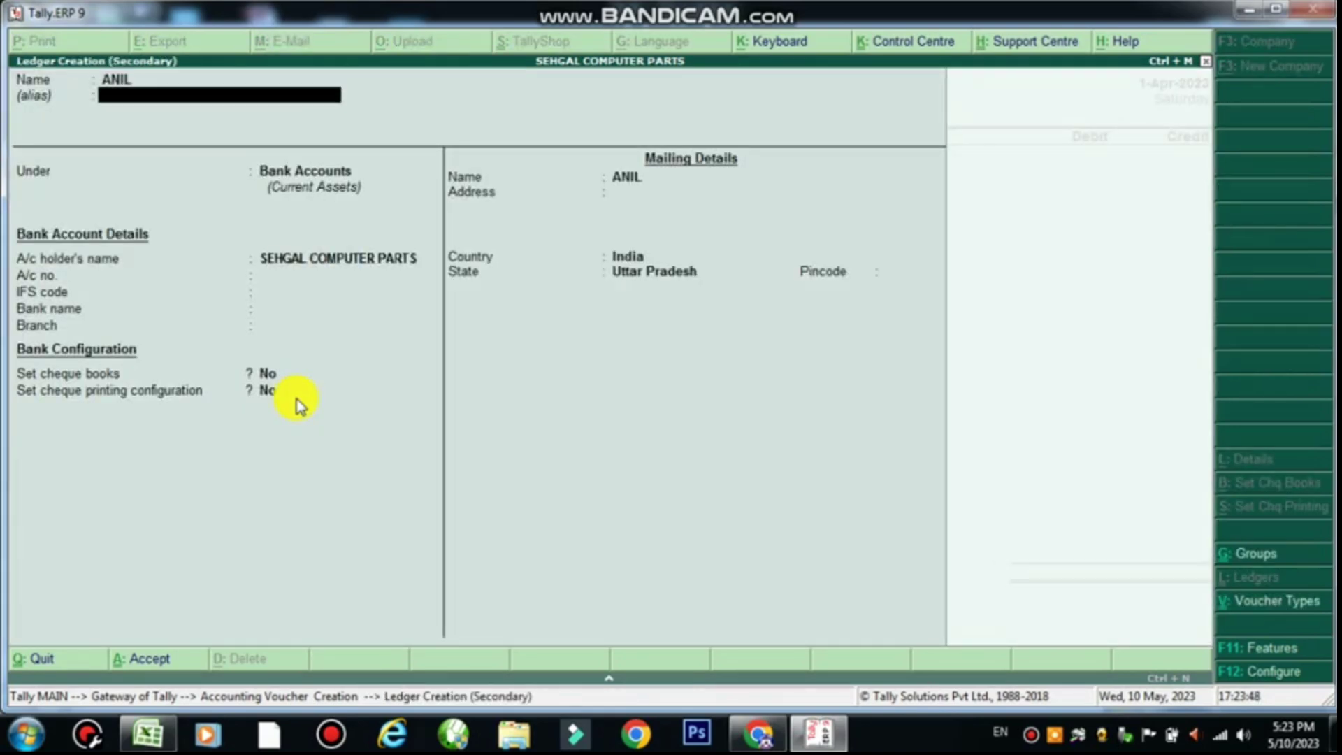
key(Return)
text(s)
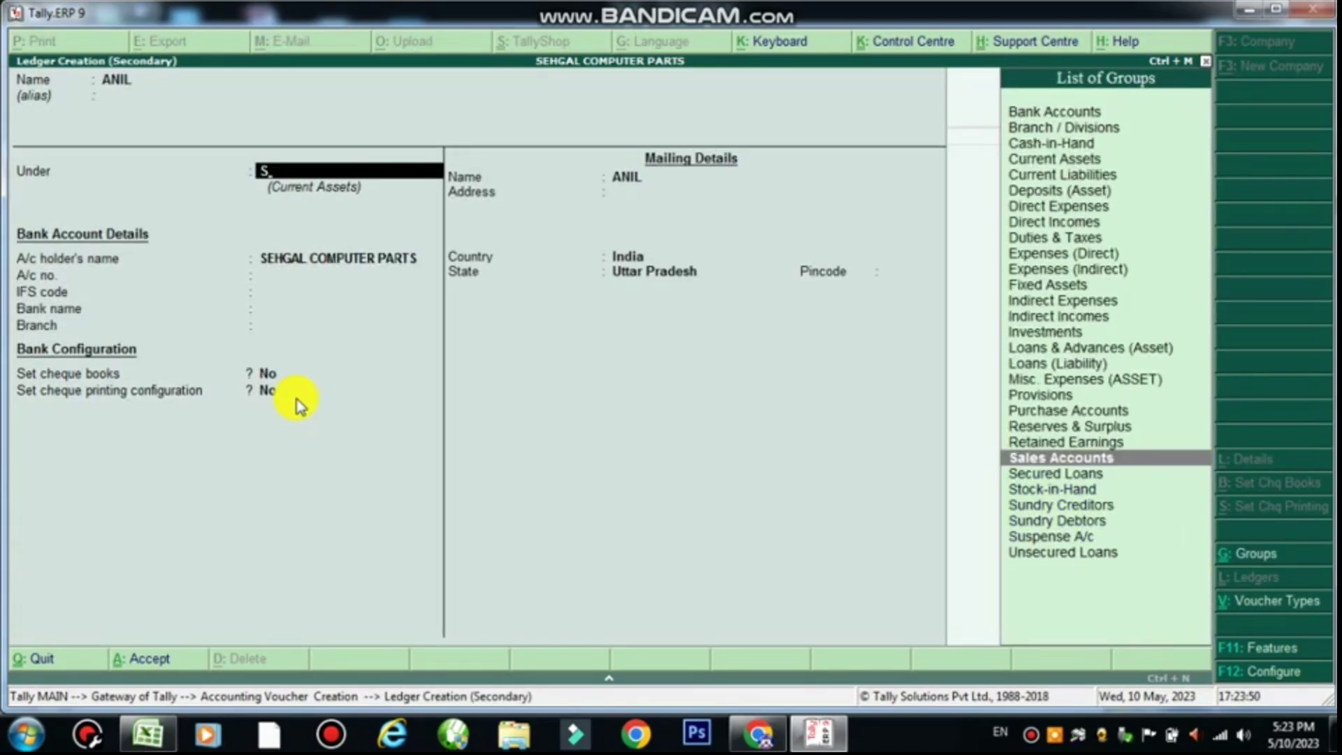
key(Down)
key(Down)
key(Down)
key(Return)
key(Return)
key(Return)
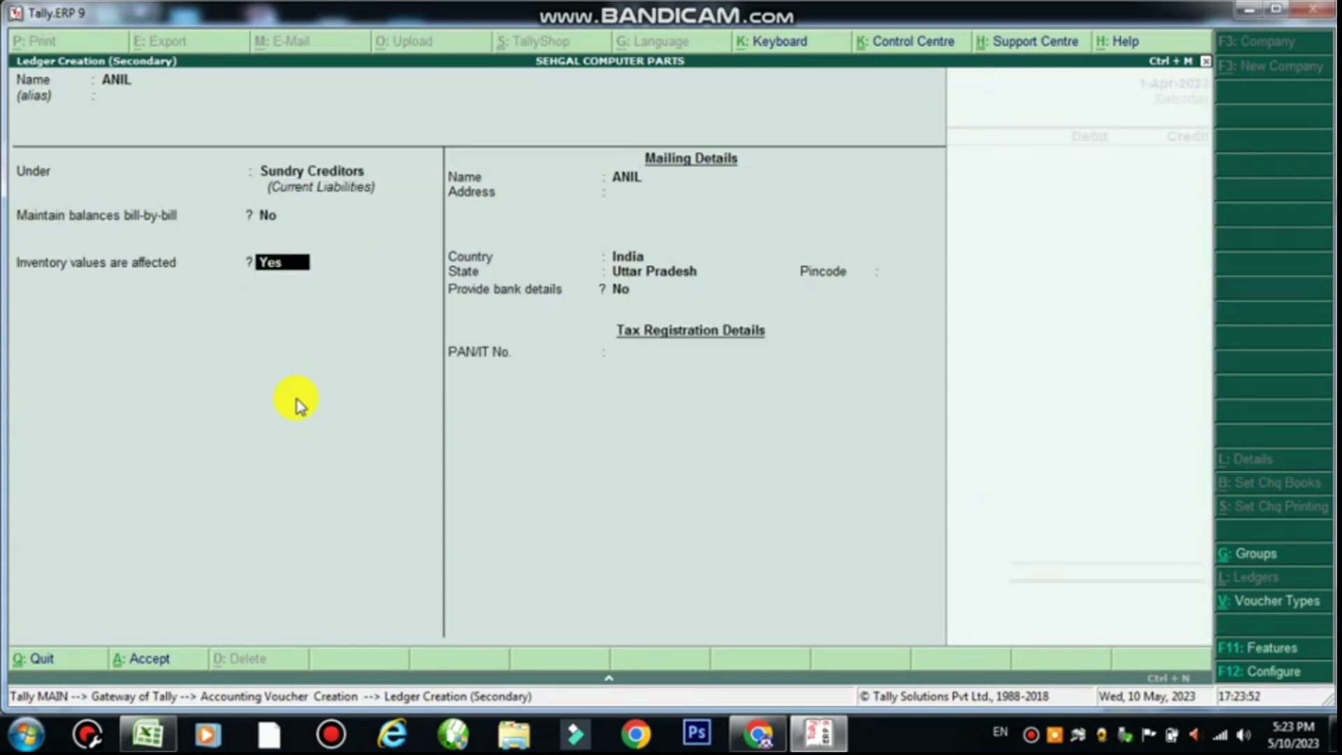
Step: Keep the payee ledger's remaining default details, save it, and leave its inventory allocations empty
key(Return)
key(Return)
key(Return)
key(Return)
key(Return)
key(Return)
key(Return)
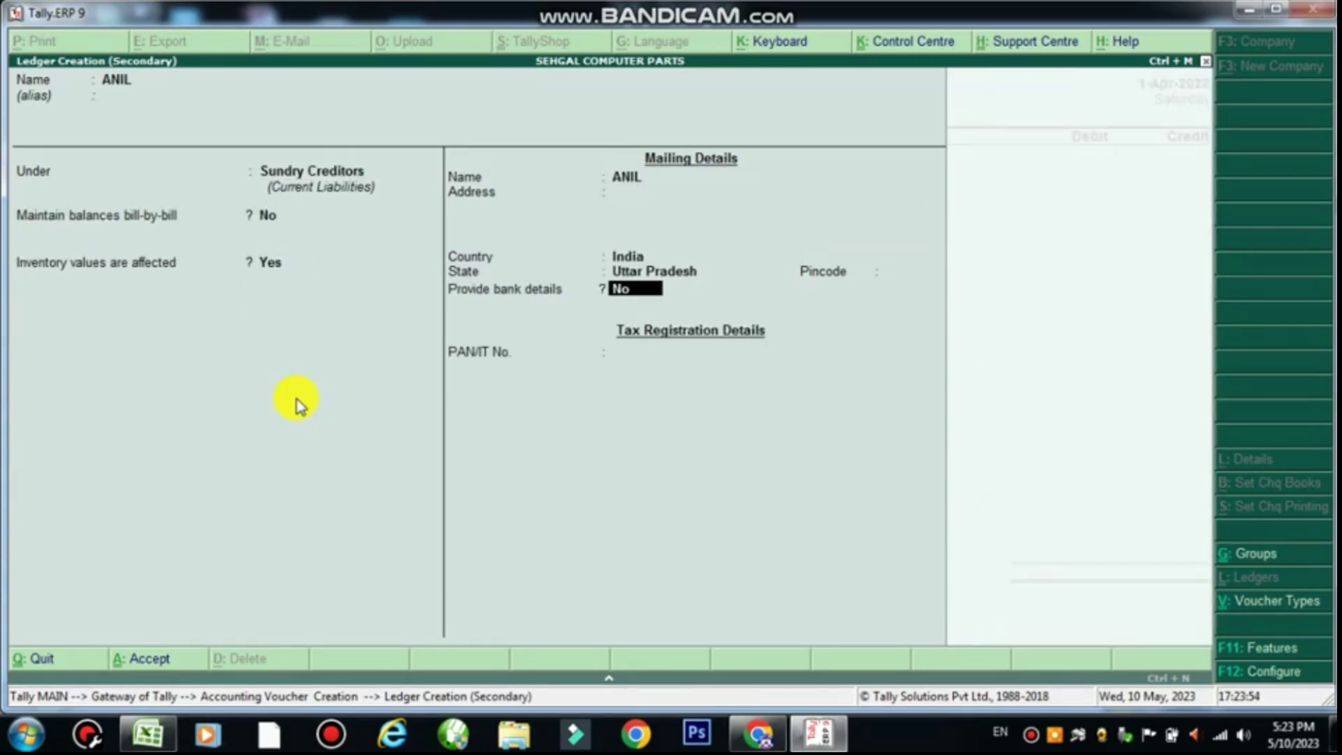
key(Return)
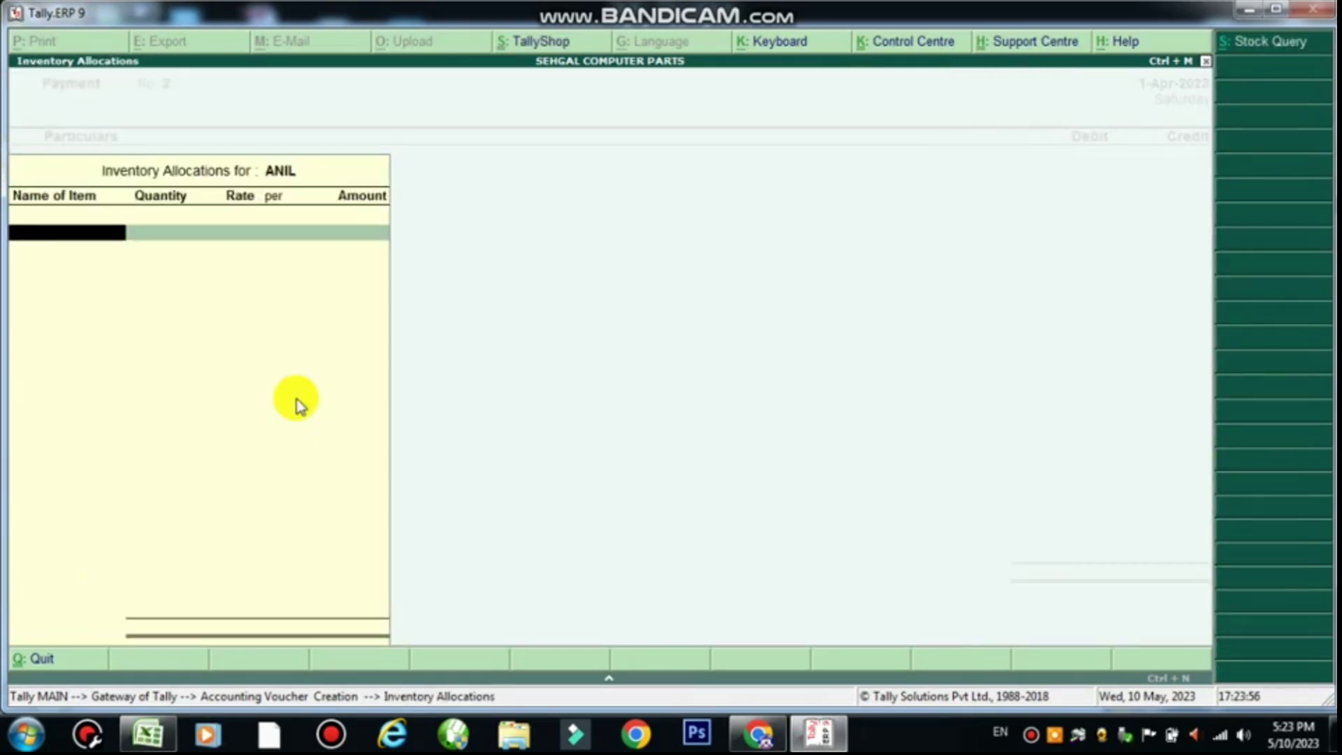
key(Return)
Step: Check the payment amount in Excel, debit the payee 4000 in the Tally payment voucher, and choose SBI BANK as the credit ledger
key(alt+Tab)
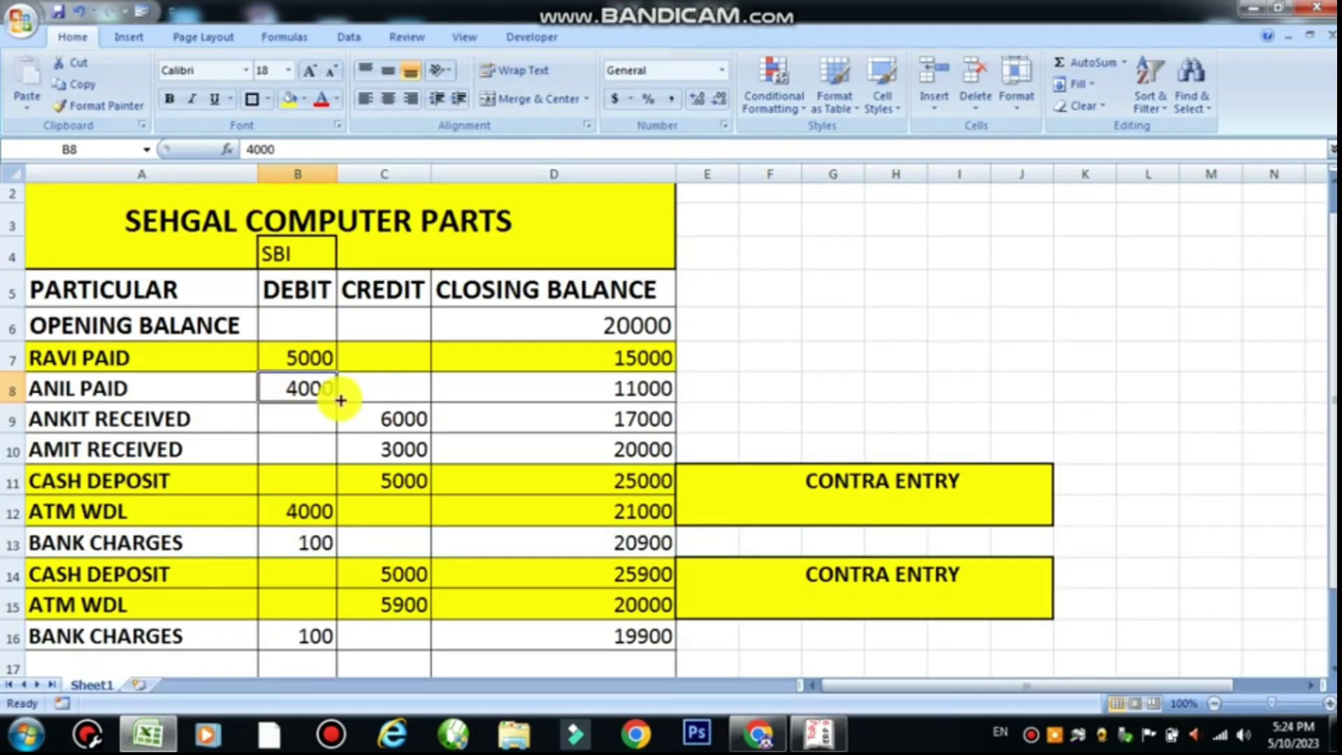
key(alt+Tab)
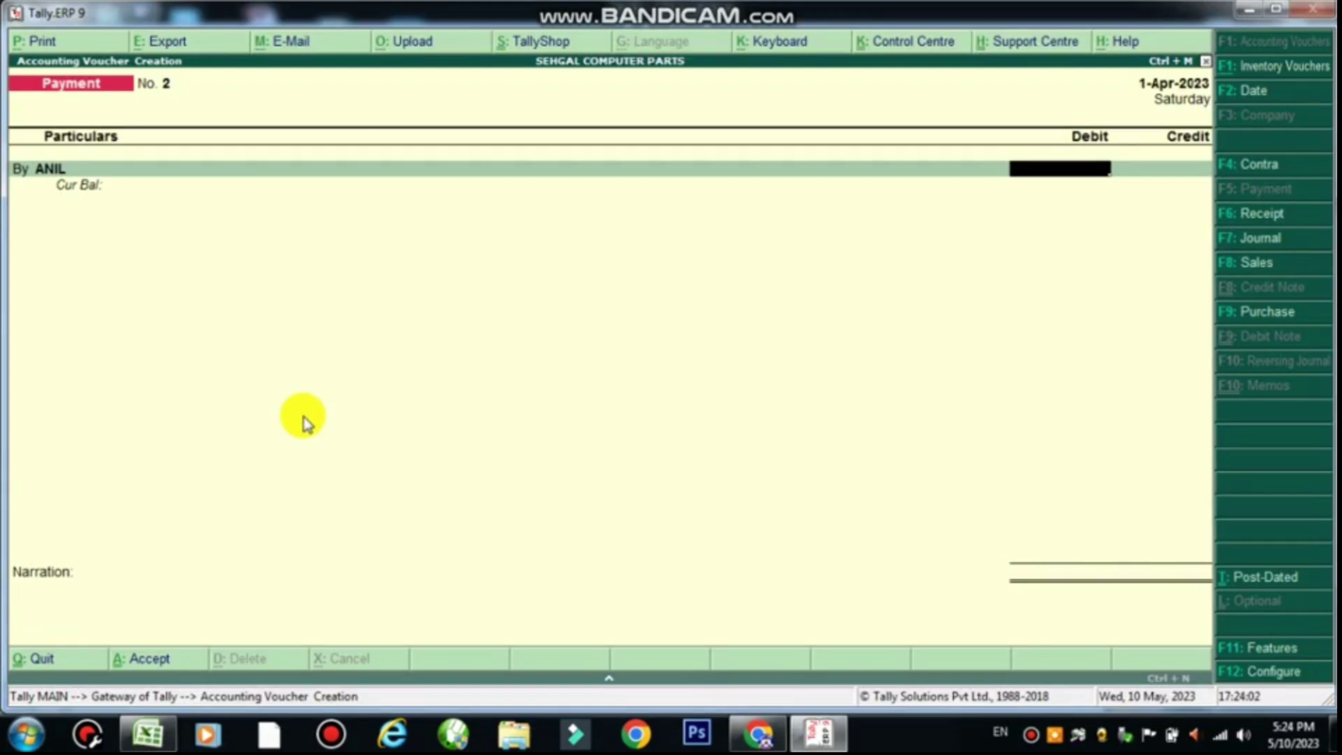
key(Return)
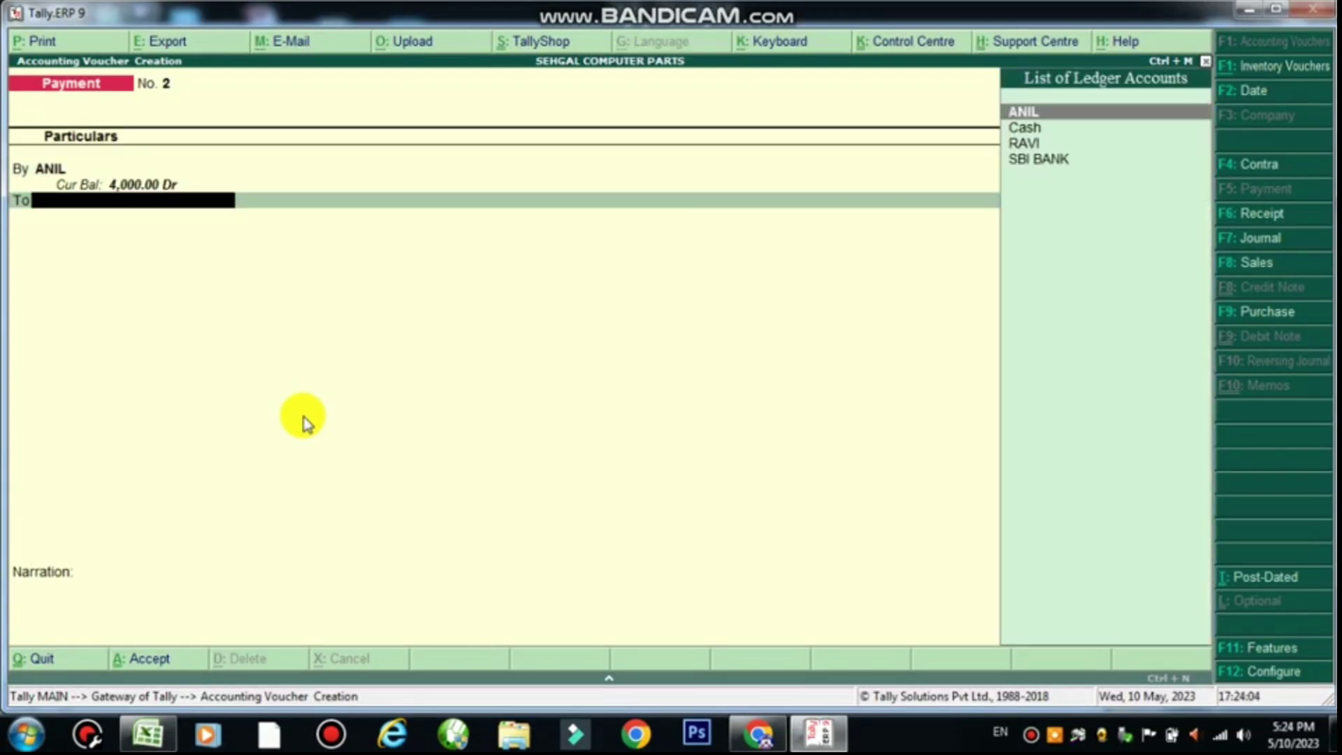
text(SBI)
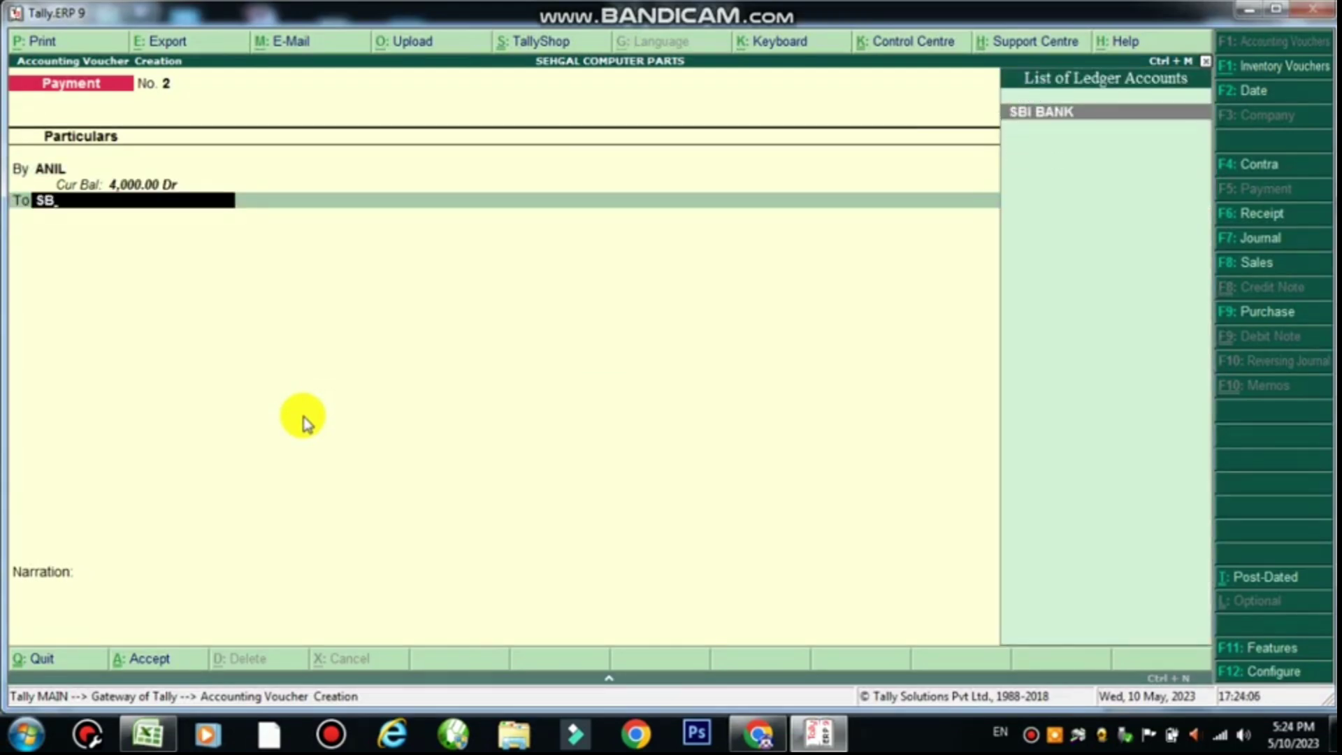
key(Return)
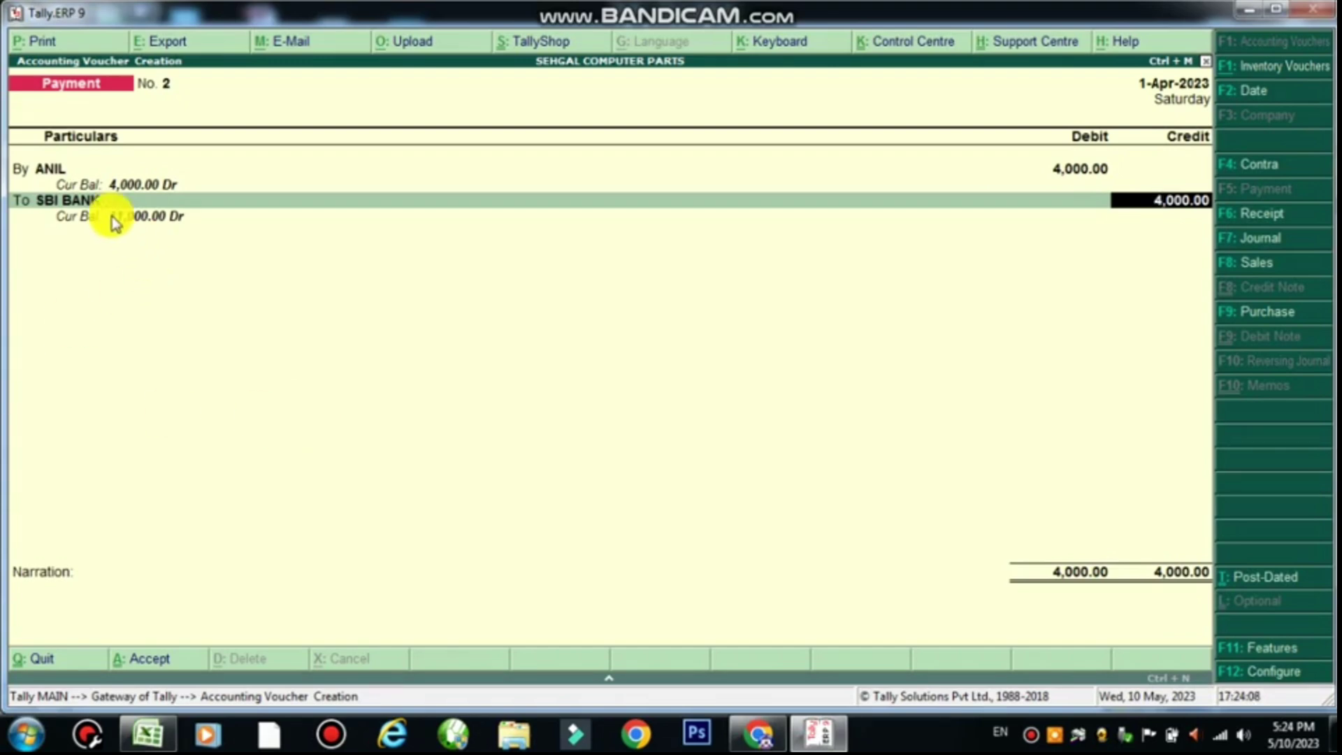
Step: Switch to the Excel statement and fill the second payment's closing balance in cell D8 with yellow
key(alt+Tab)
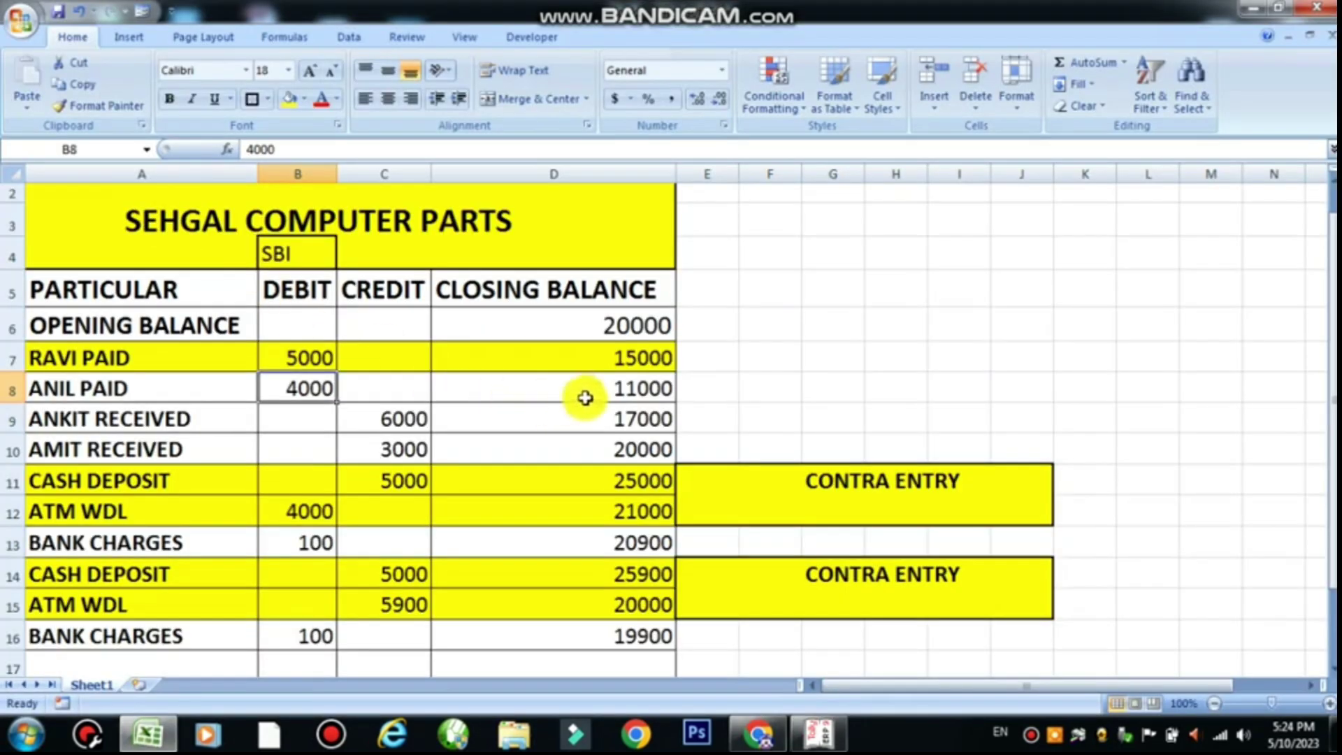
click(606, 387)
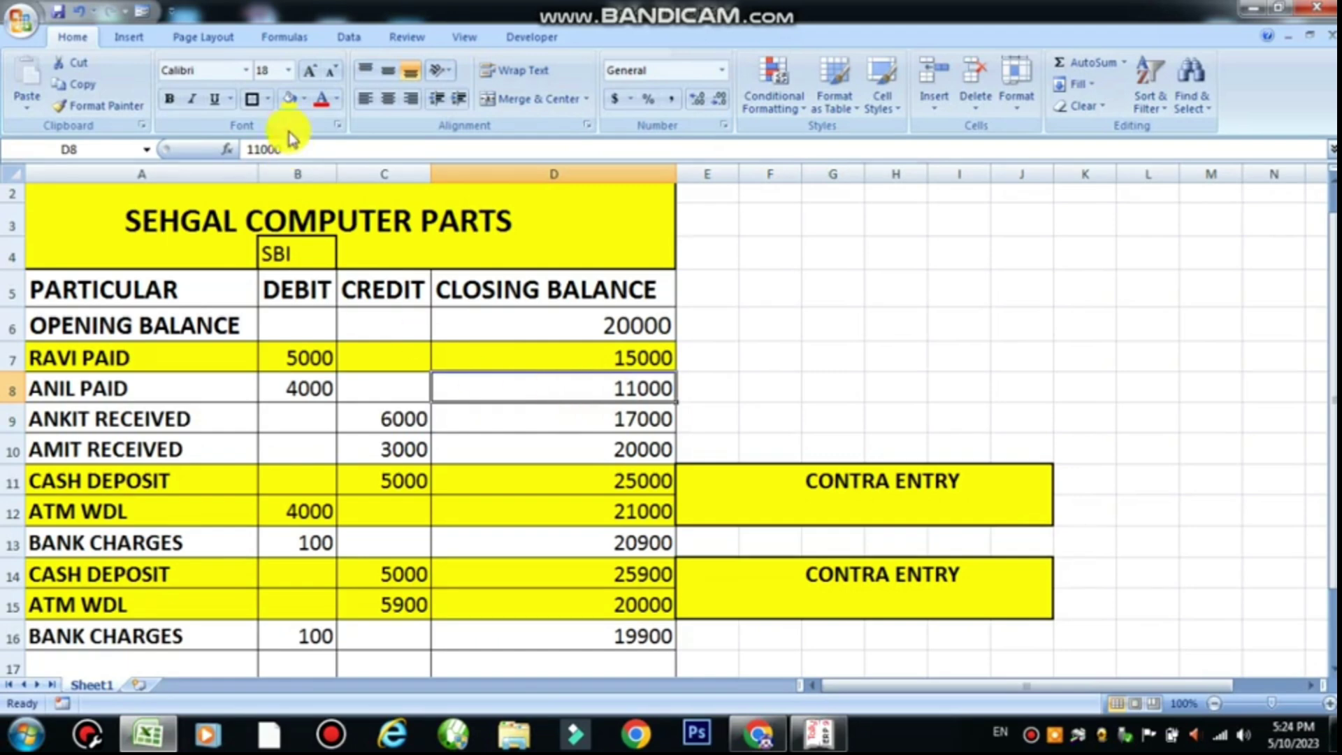
click(286, 99)
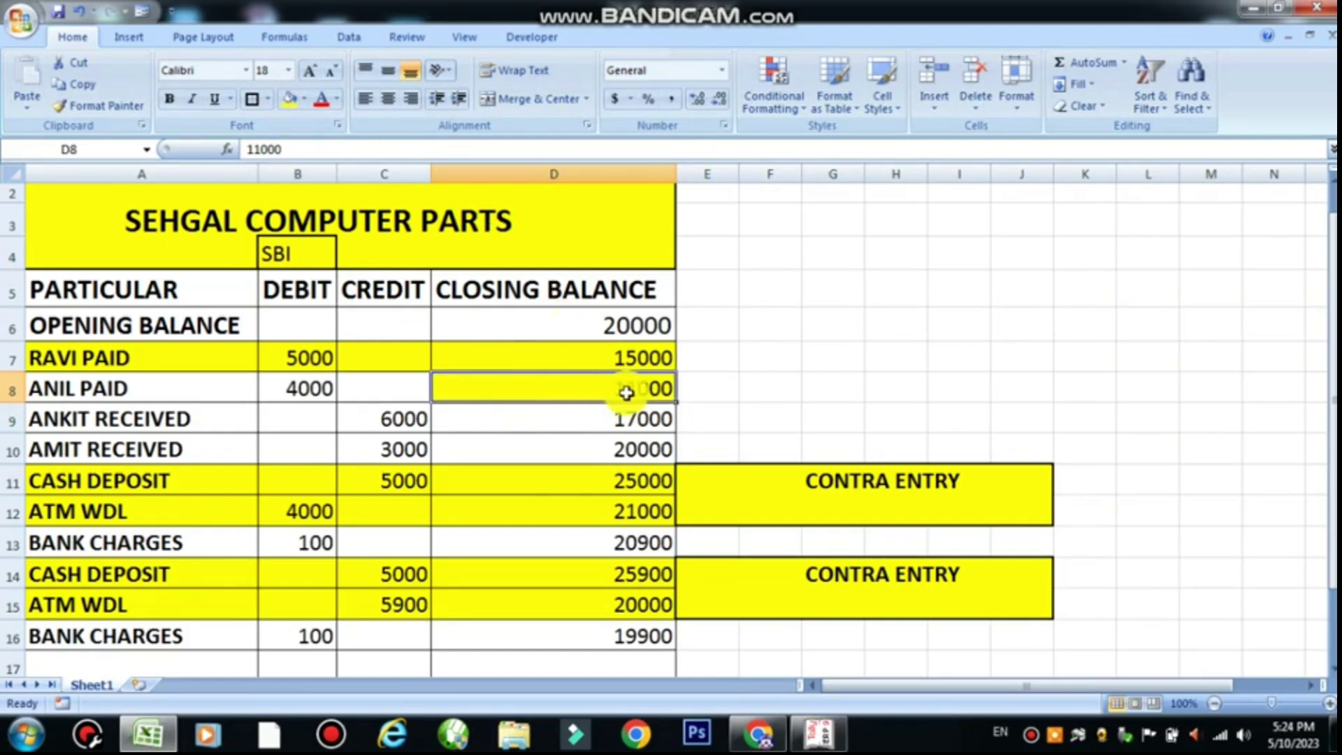
Step: Return to Tally.ERP 9, keep SBI BANK's credit at 4000, enter a narration that the payee was paid, and save the voucher
key(alt+Tab)
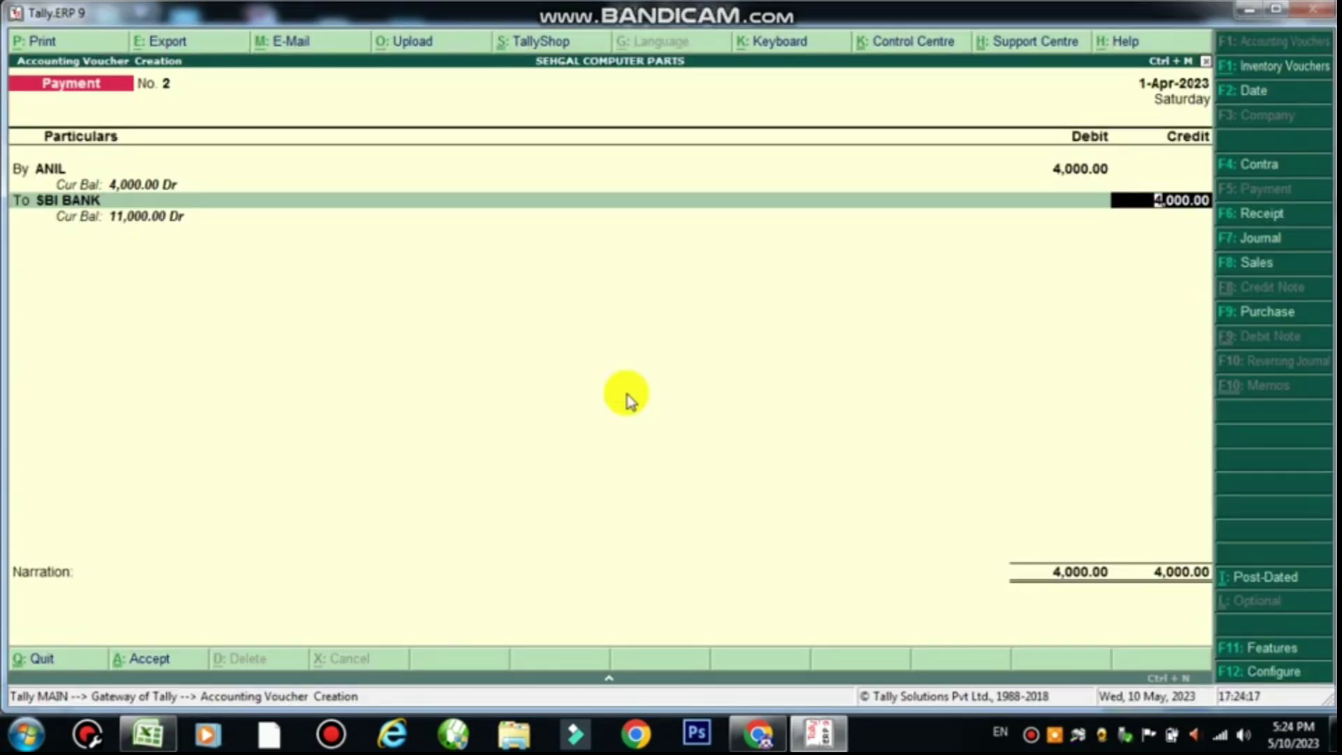
key(Return)
key(Return)
key(Return)
key(Return)
key(Return)
key(Return)
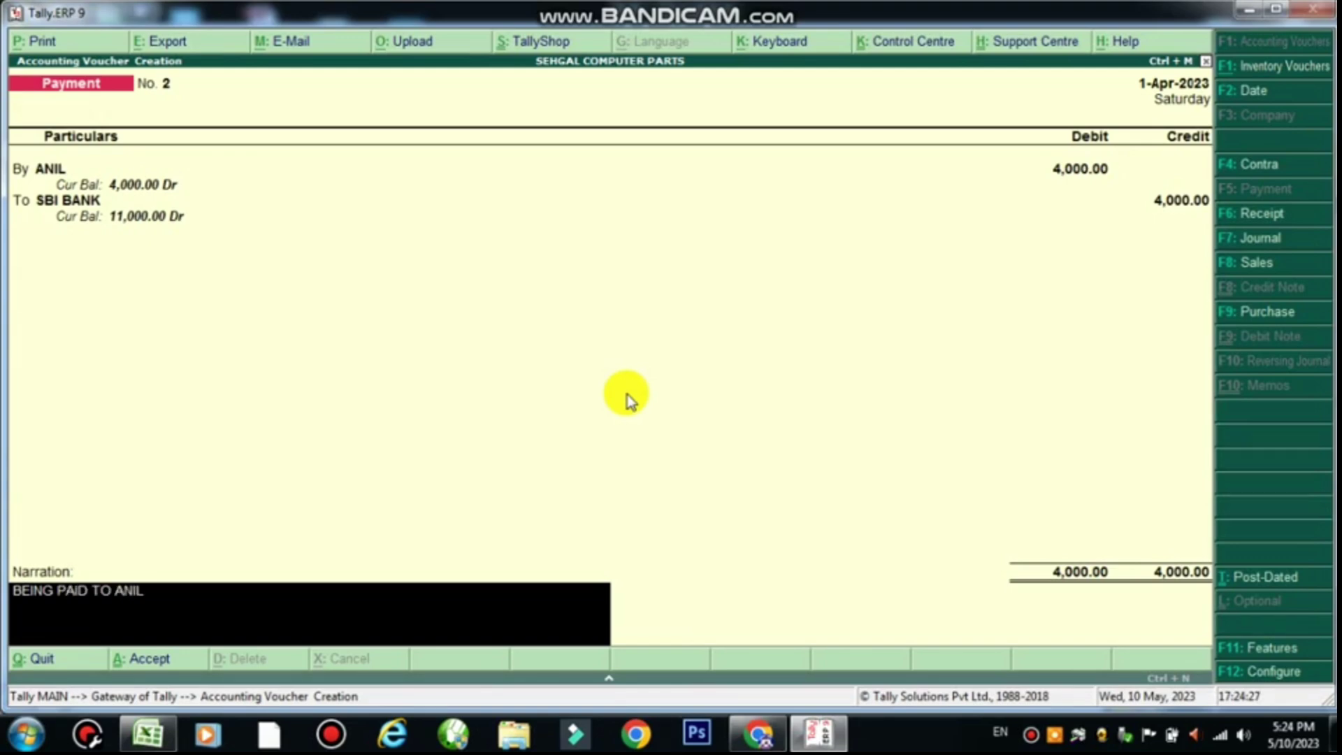
key(Return)
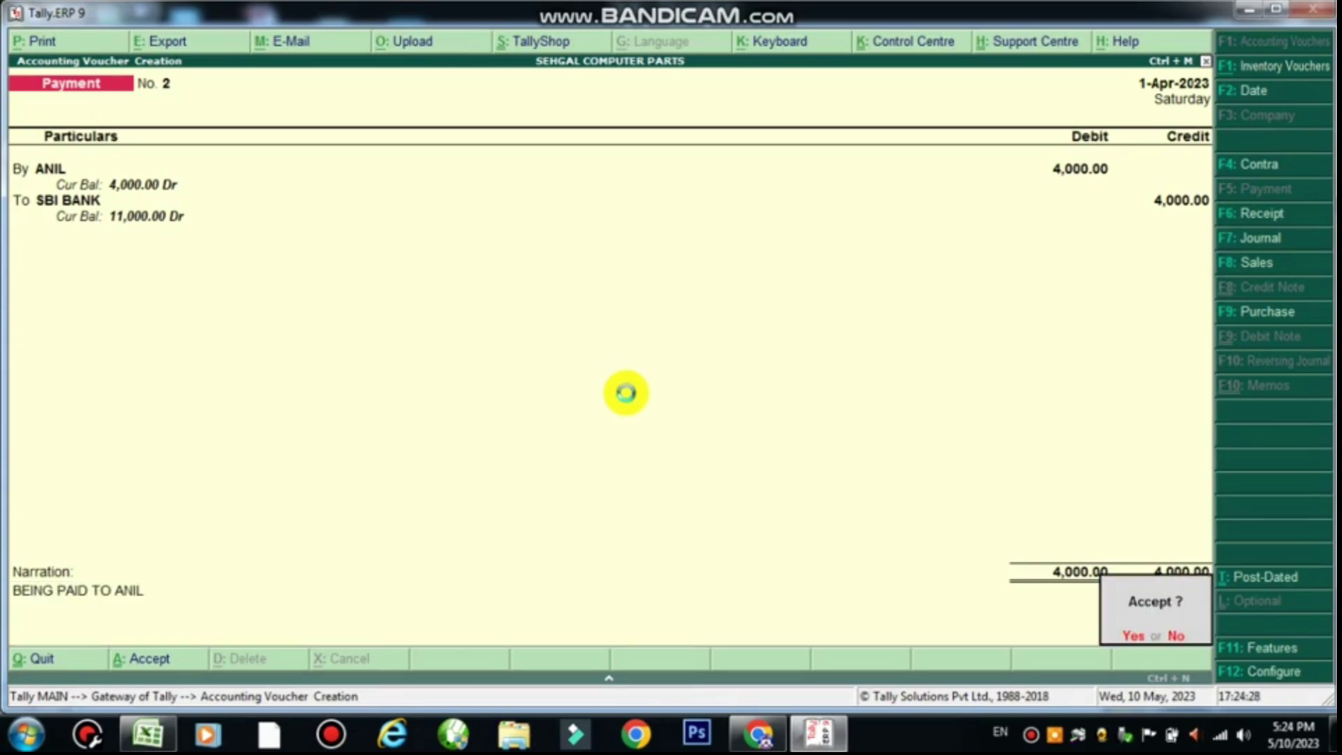
key(Return)
Step: Switch to Excel, fill the second payment row A8:D8 with yellow, and select the first received entry in A9
key(alt+Tab)
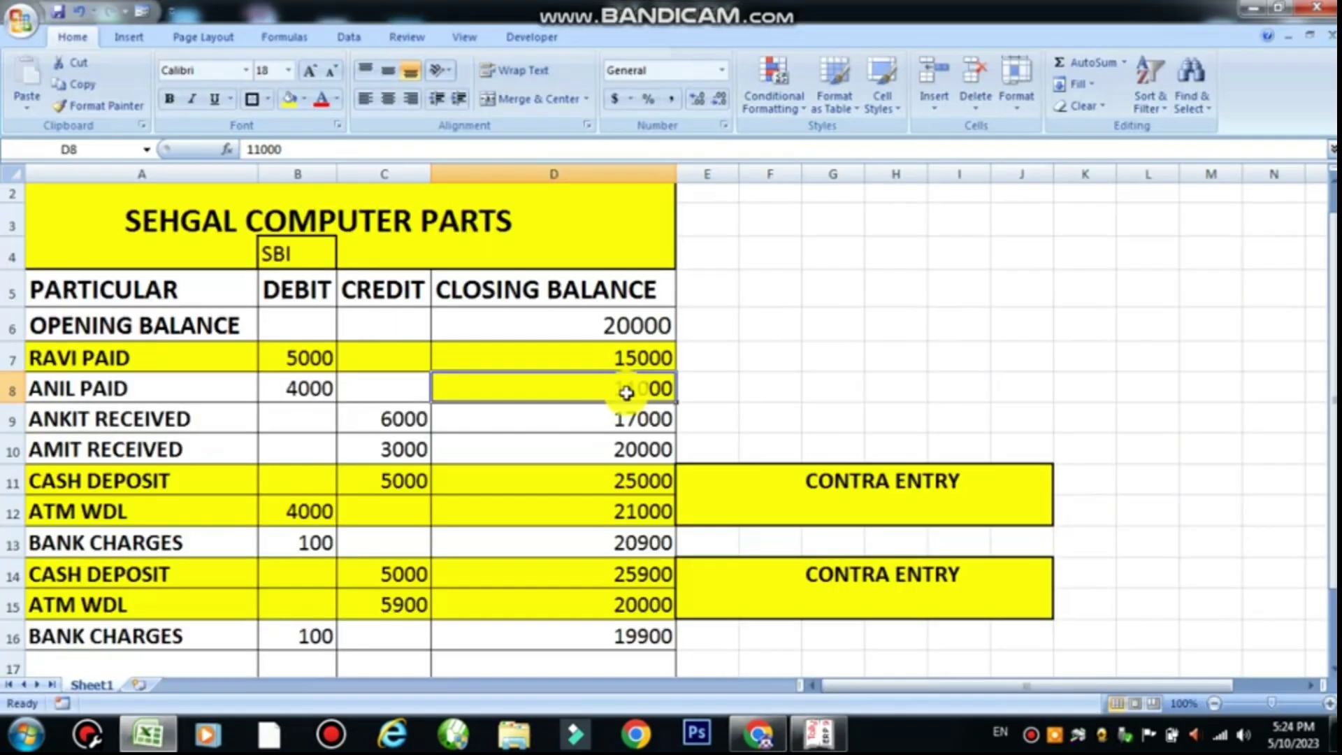
drag(112, 389, 458, 389)
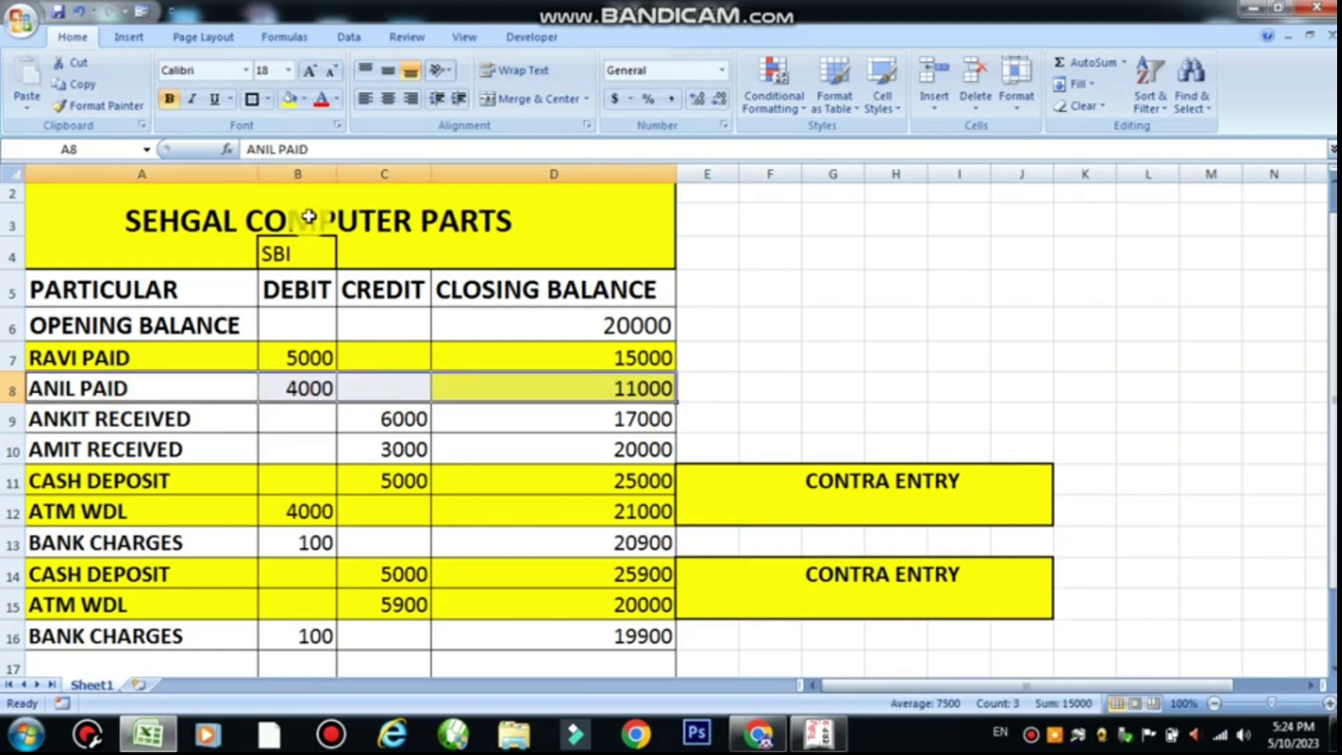
click(291, 103)
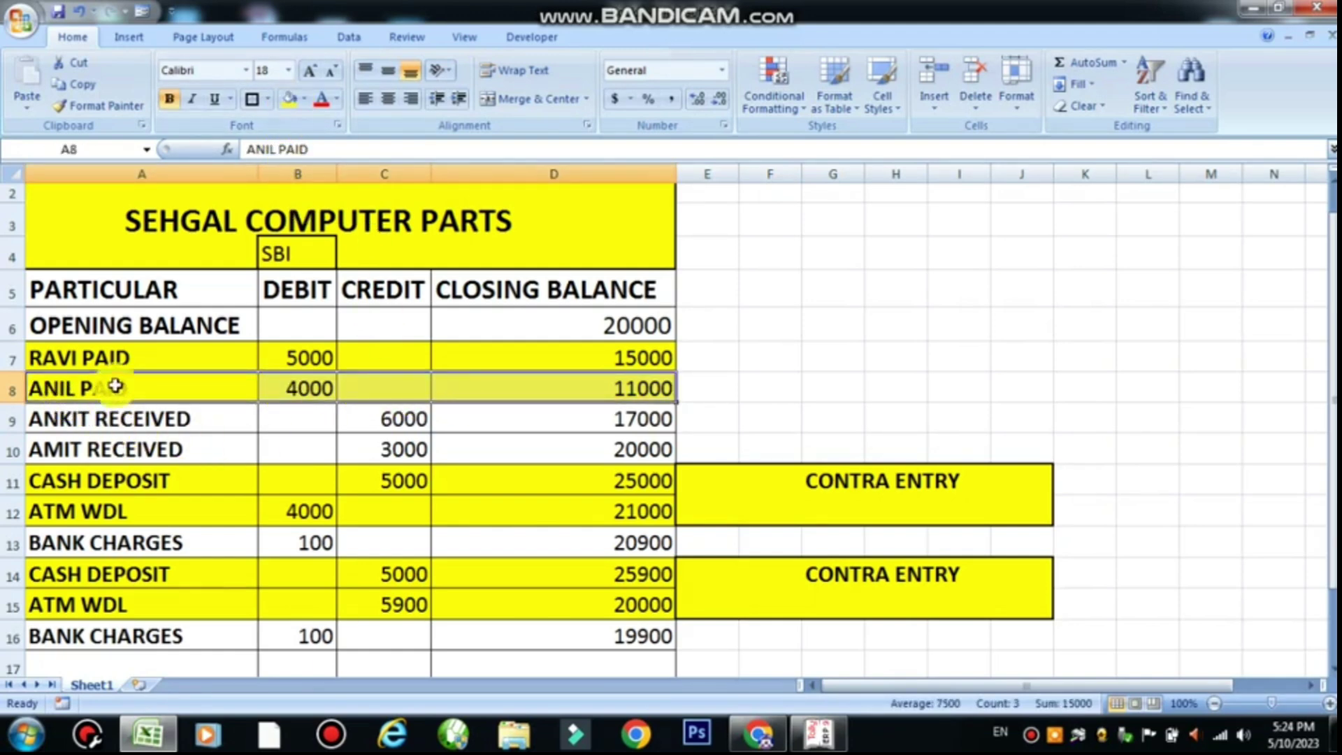
click(63, 421)
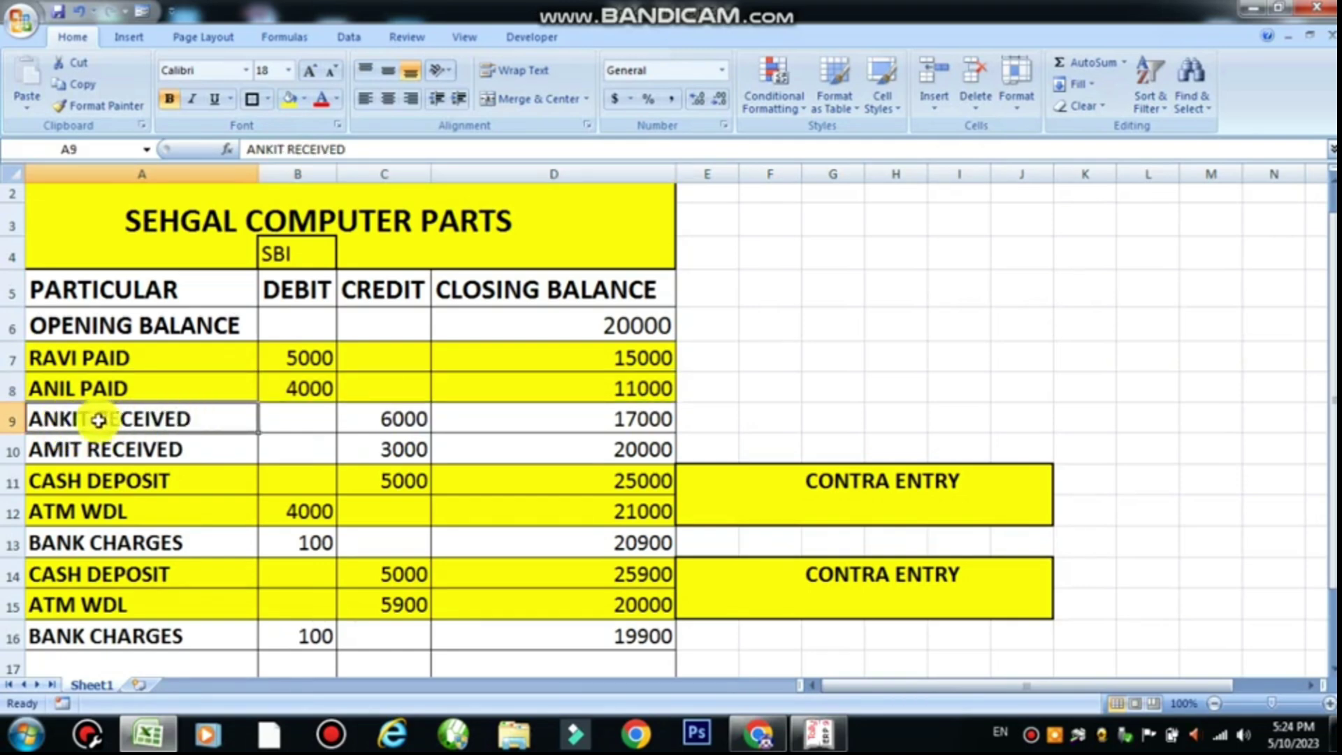
Step: Switch to Tally.ERP 9, change the voucher type to Receipt, and check the payer's name in row 9 of the Excel statement
key(alt+Tab)
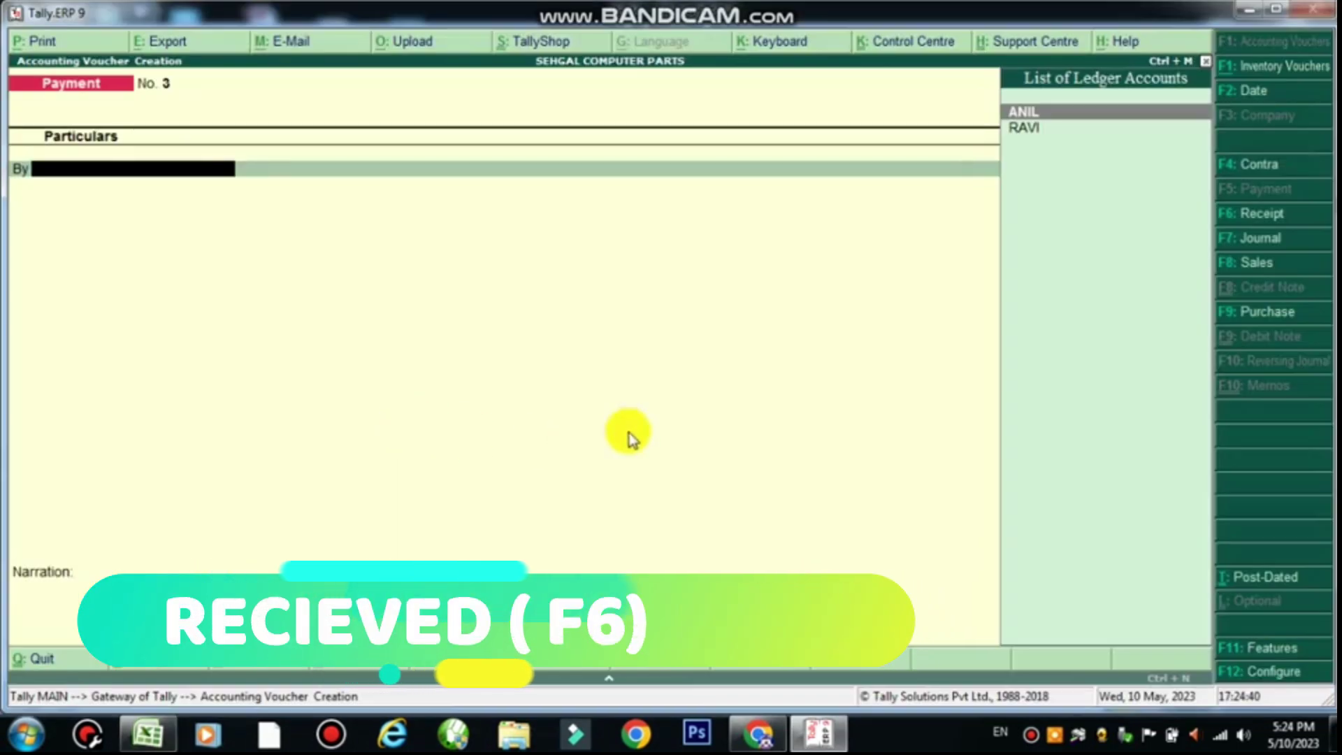
click(1255, 215)
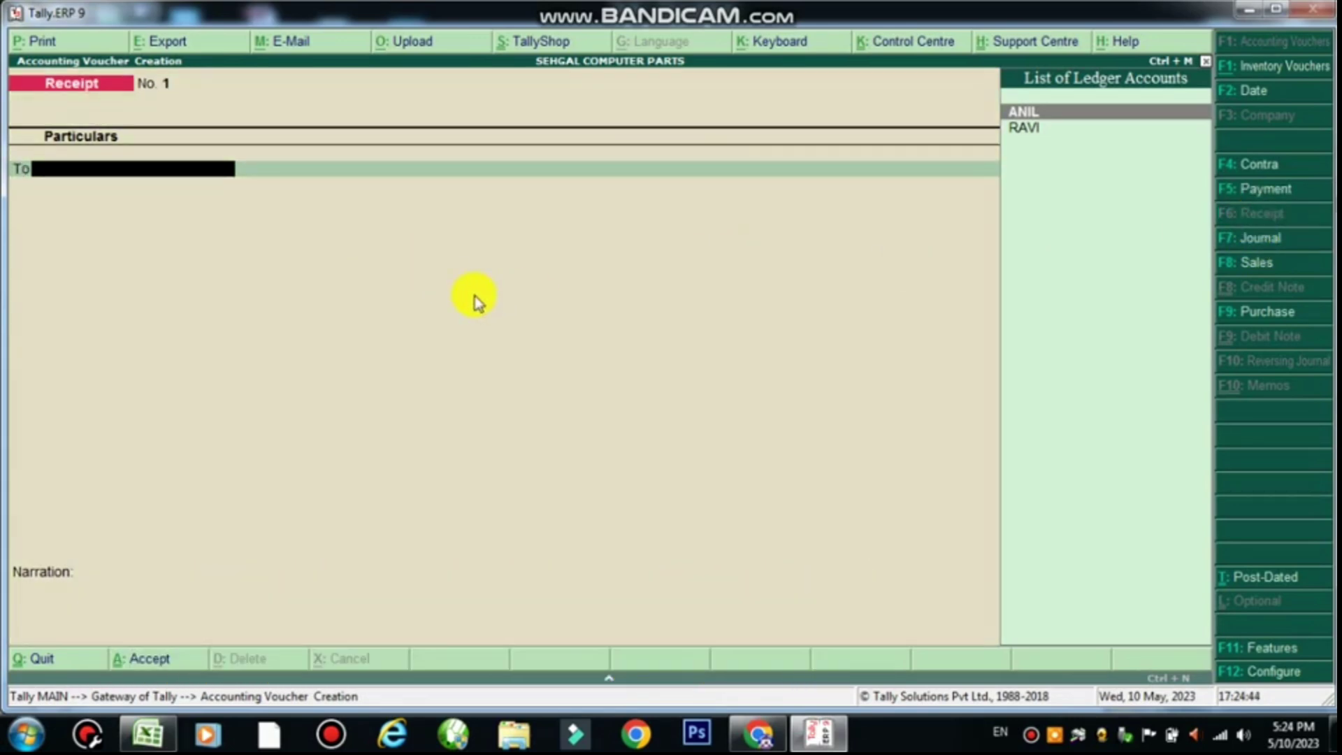
key(alt+Tab)
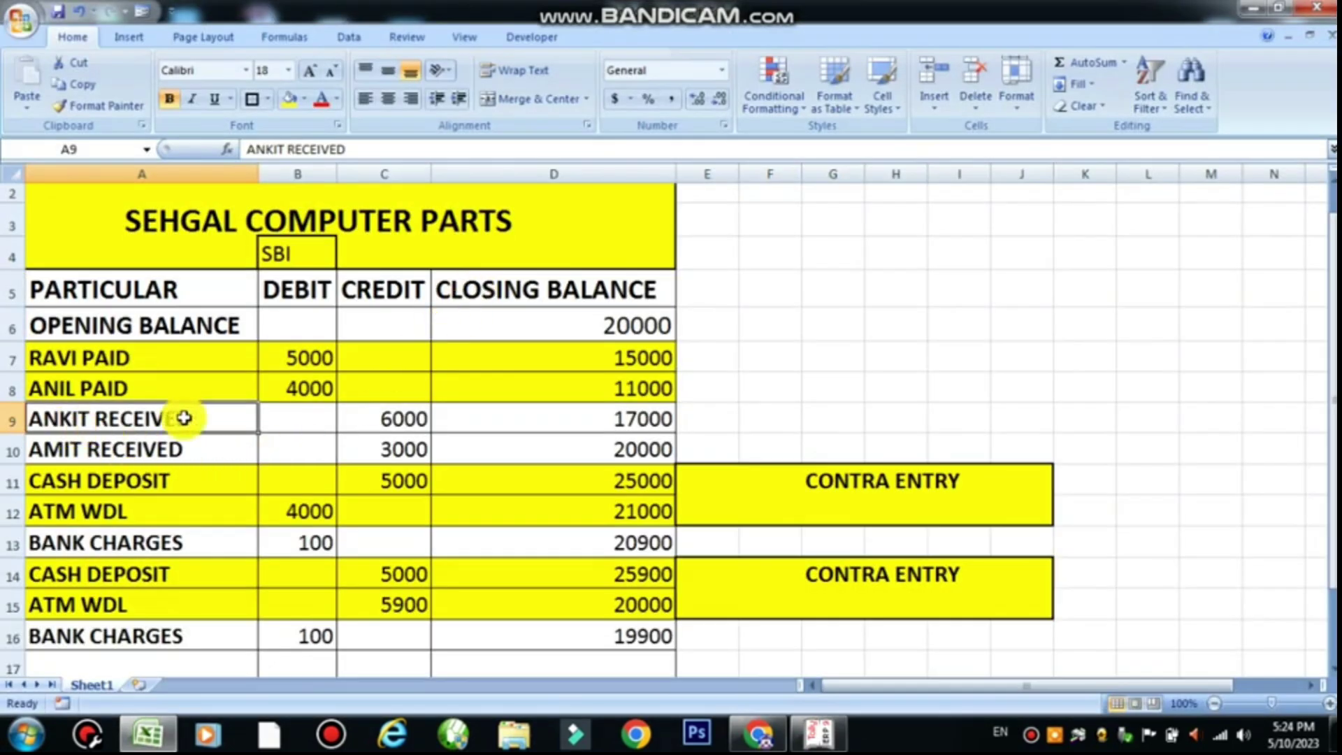
key(alt+Tab)
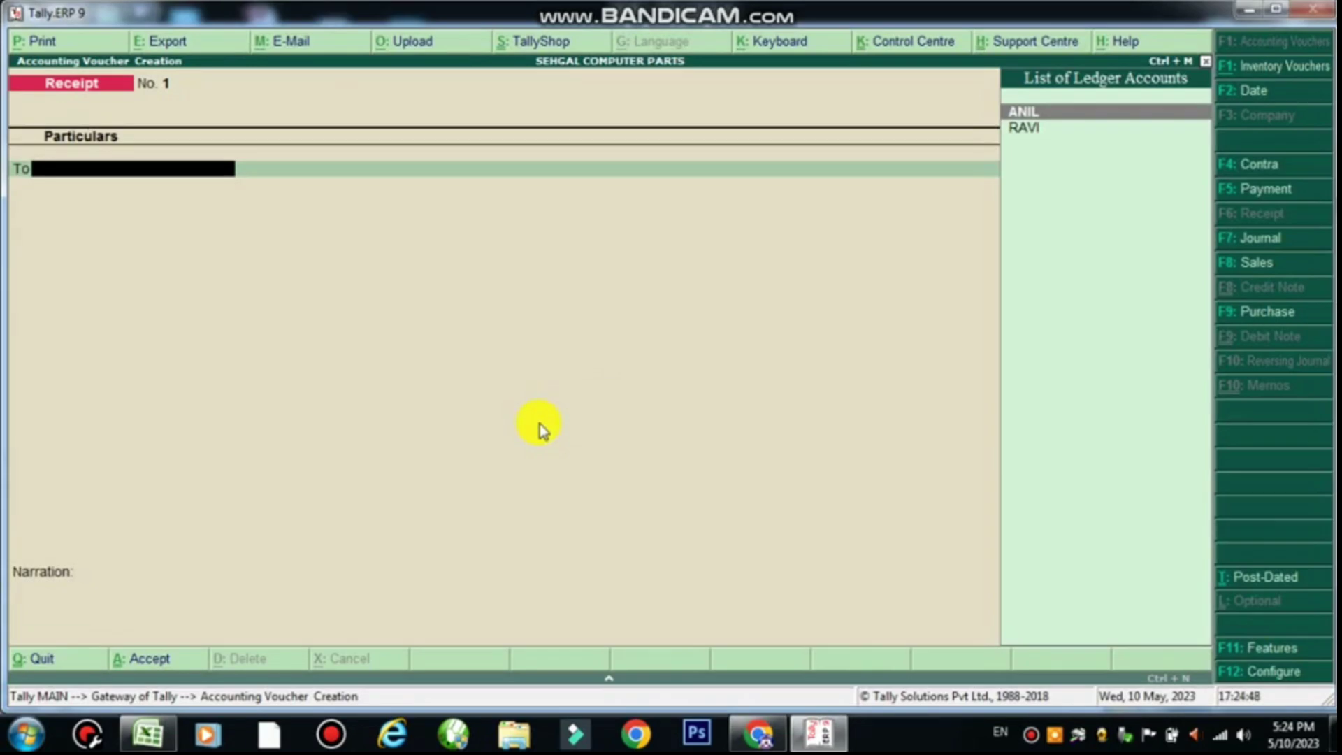
Step: Start a new ledger named after the row 9 payer under Sundry Debtors, with inventory values affected set to Yes
key(alt+c)
text(ANKI)
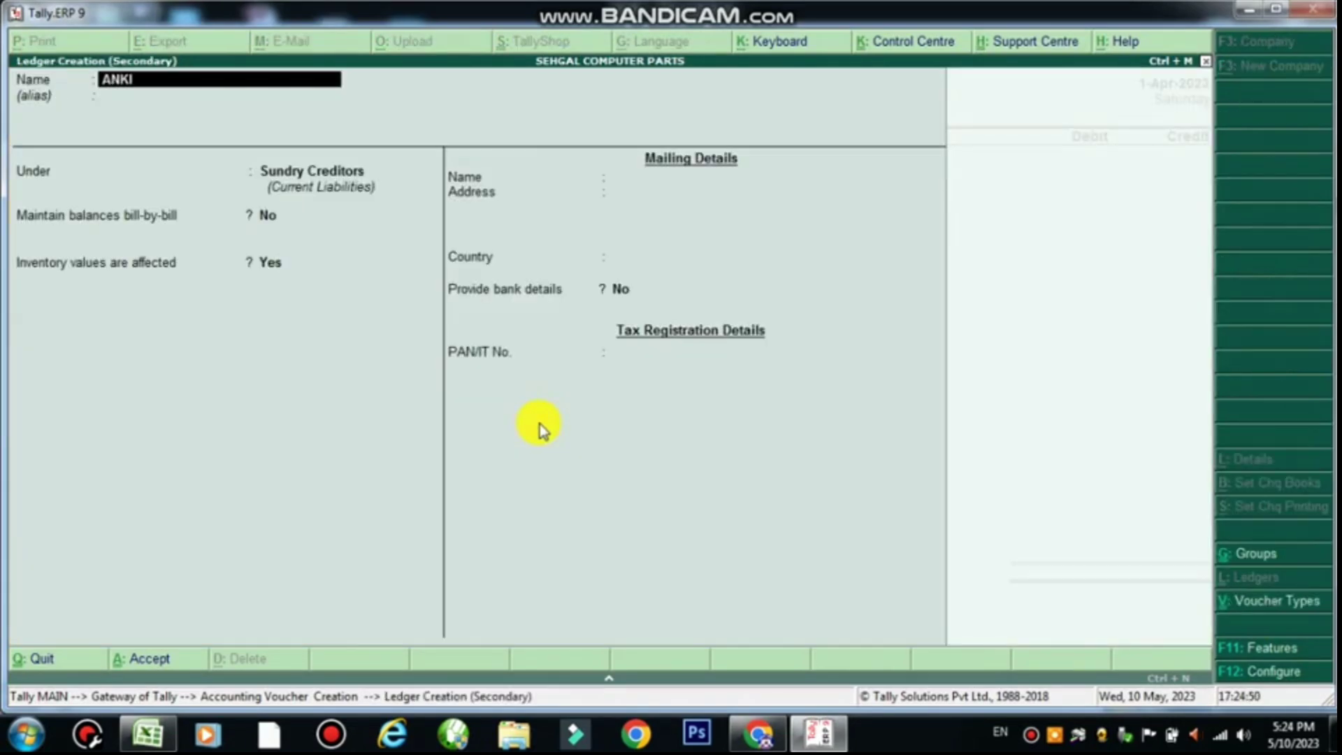
text(T)
key(Return)
key(Return)
text(S)
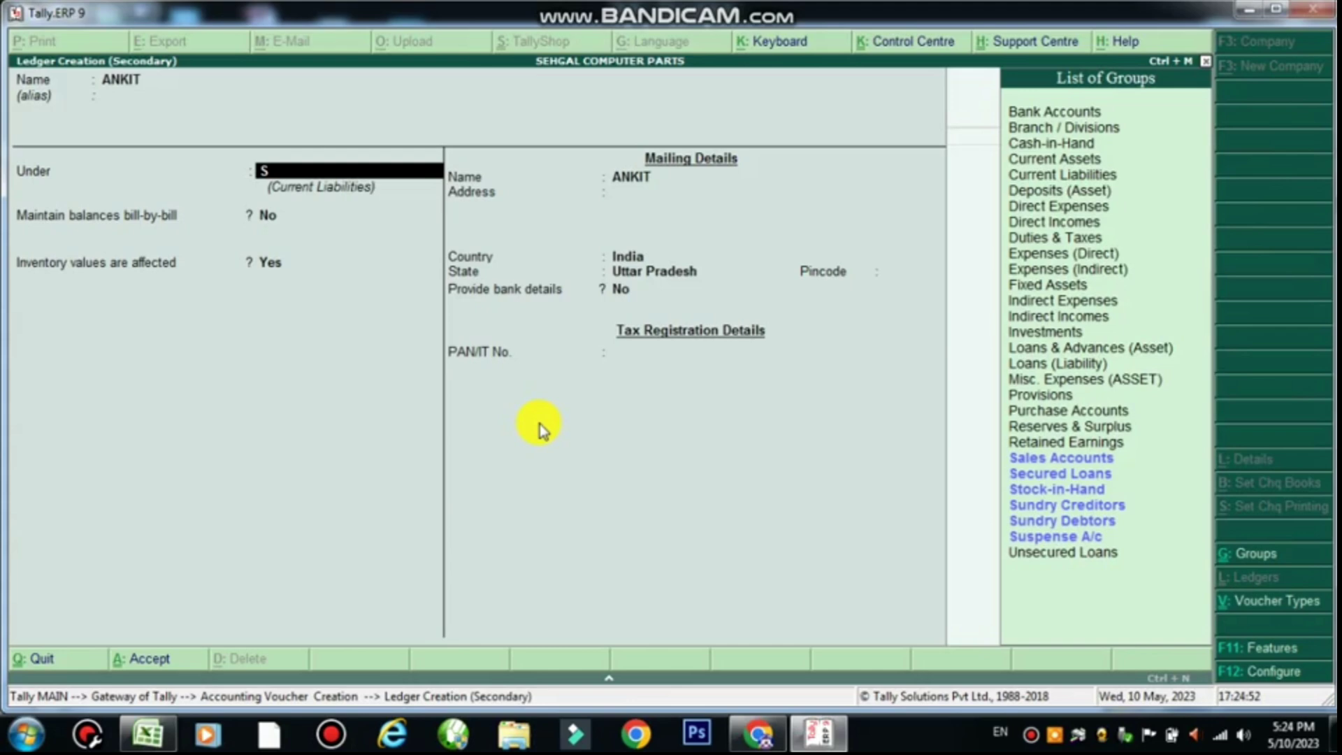
key(Down)
key(Down)
key(Down)
key(Down)
key(Return)
key(Return)
text(Y)
key(Return)
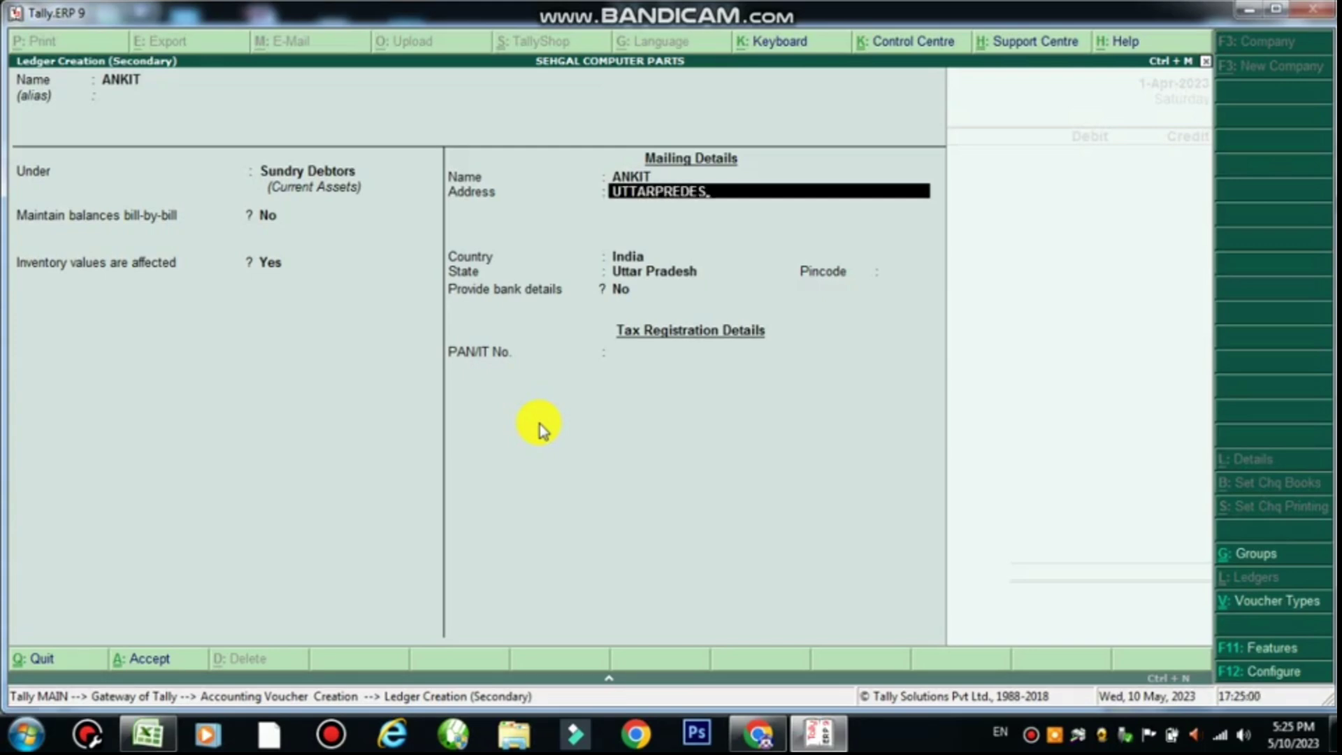
Step: Fill in the payer's address, keep the other defaults, save the ledger, and leave its inventory allocations empty
text(UTTARPREDESH)
key(Return)
key(Return)
key(Return)
key(Return)
key(Return)
key(Return)
key(Return)
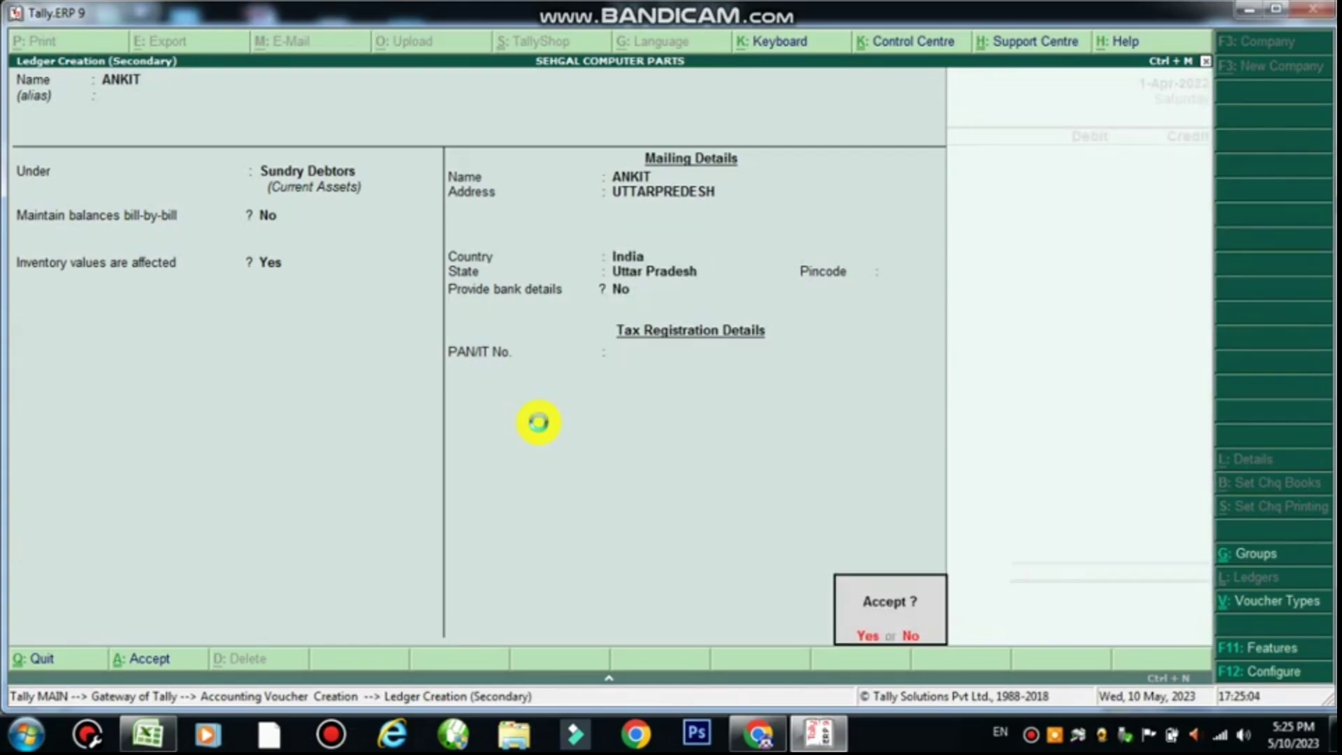
key(Return)
key(Return)
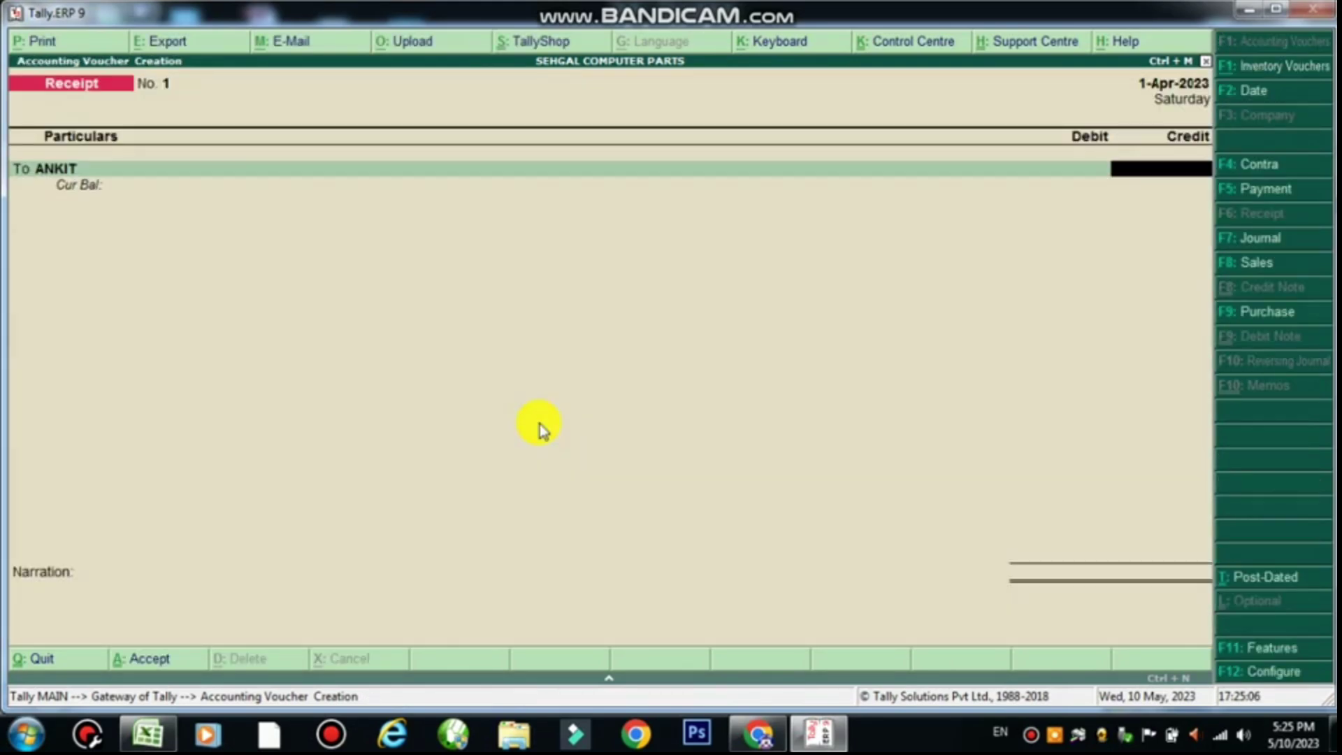
Step: Check the received amount in Excel cell C9 and credit the payer 6000 in the Tally receipt voucher
key(alt+Tab)
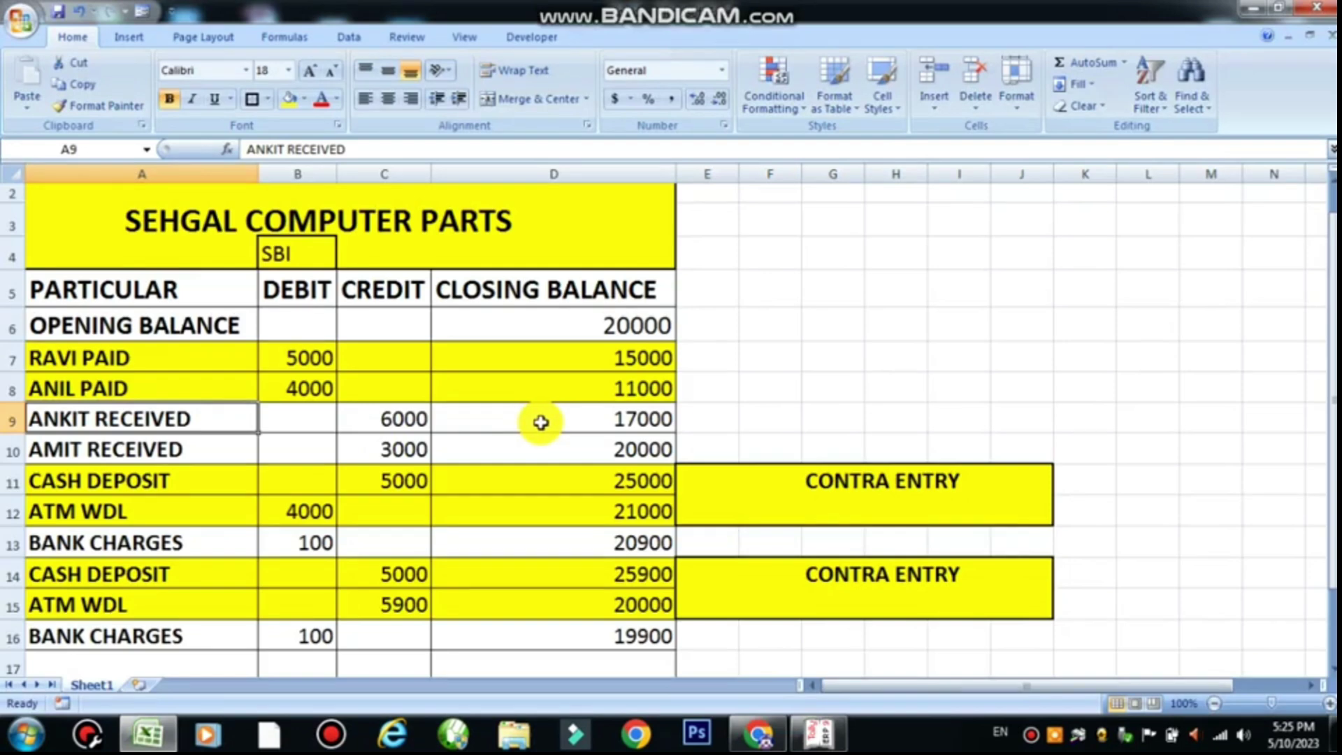
click(355, 419)
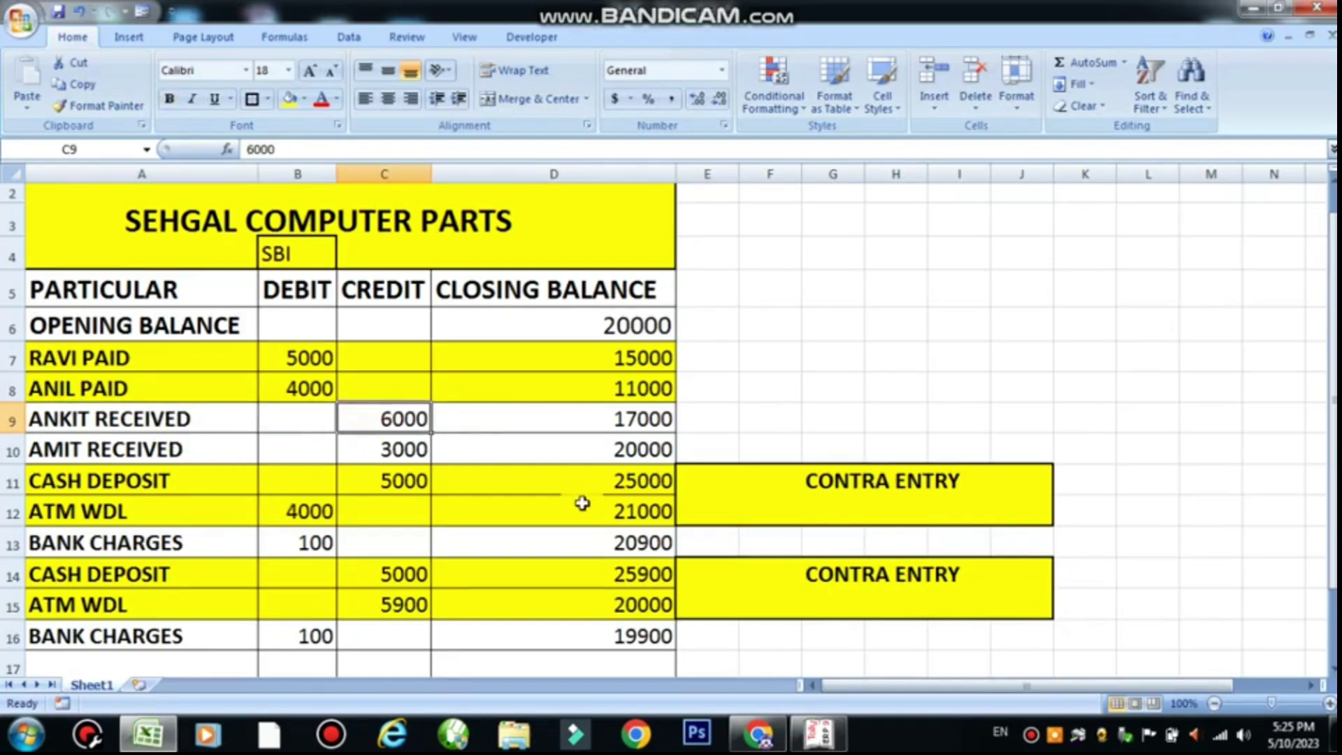
key(alt+Tab)
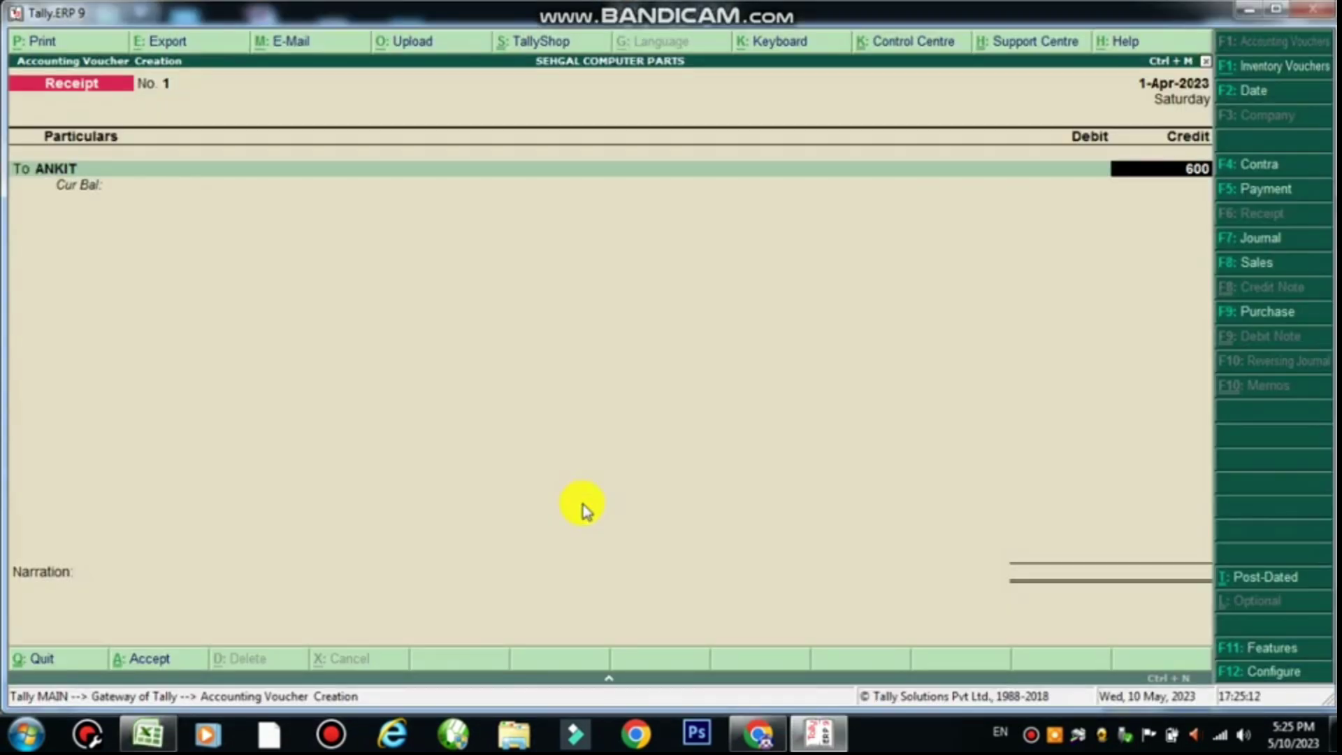
text(0)
key(Return)
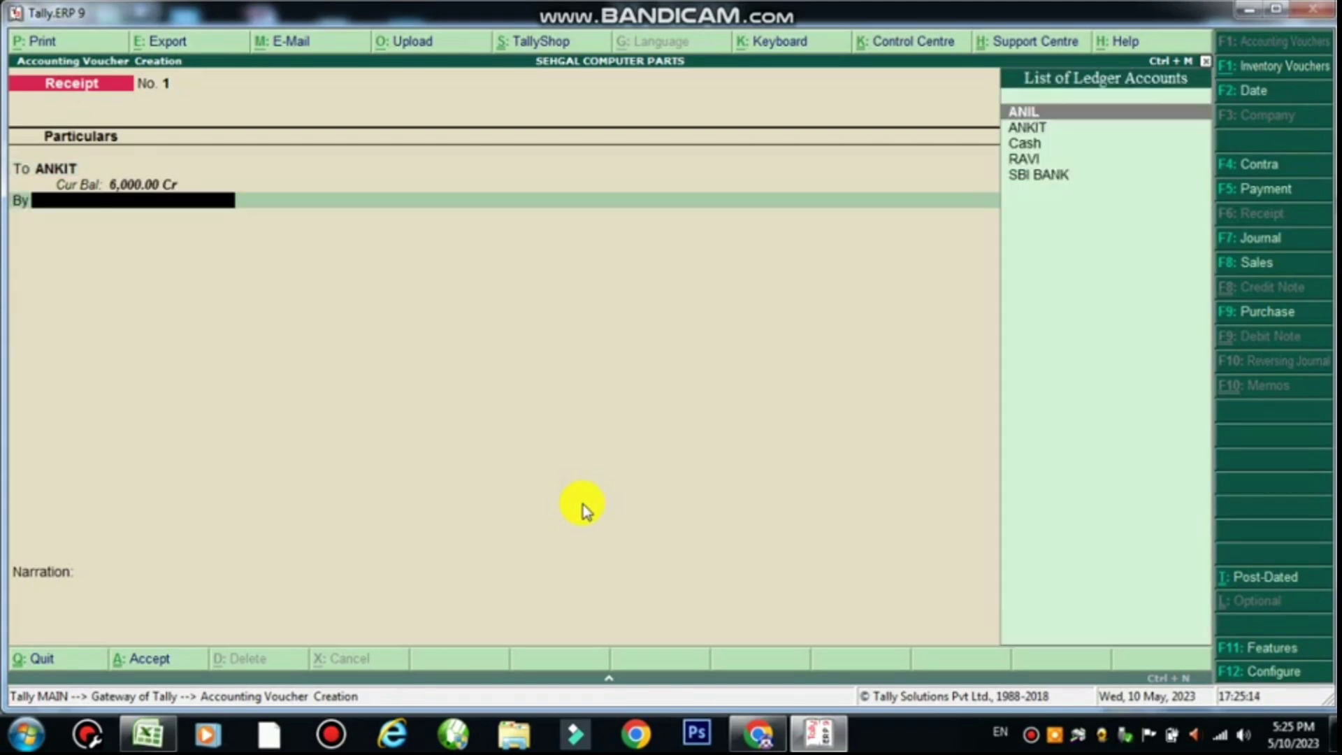
Step: Debit SBI BANK 6000 in the receipt voucher and compare its balance with the closing balance in Excel cell D9
text(sb)
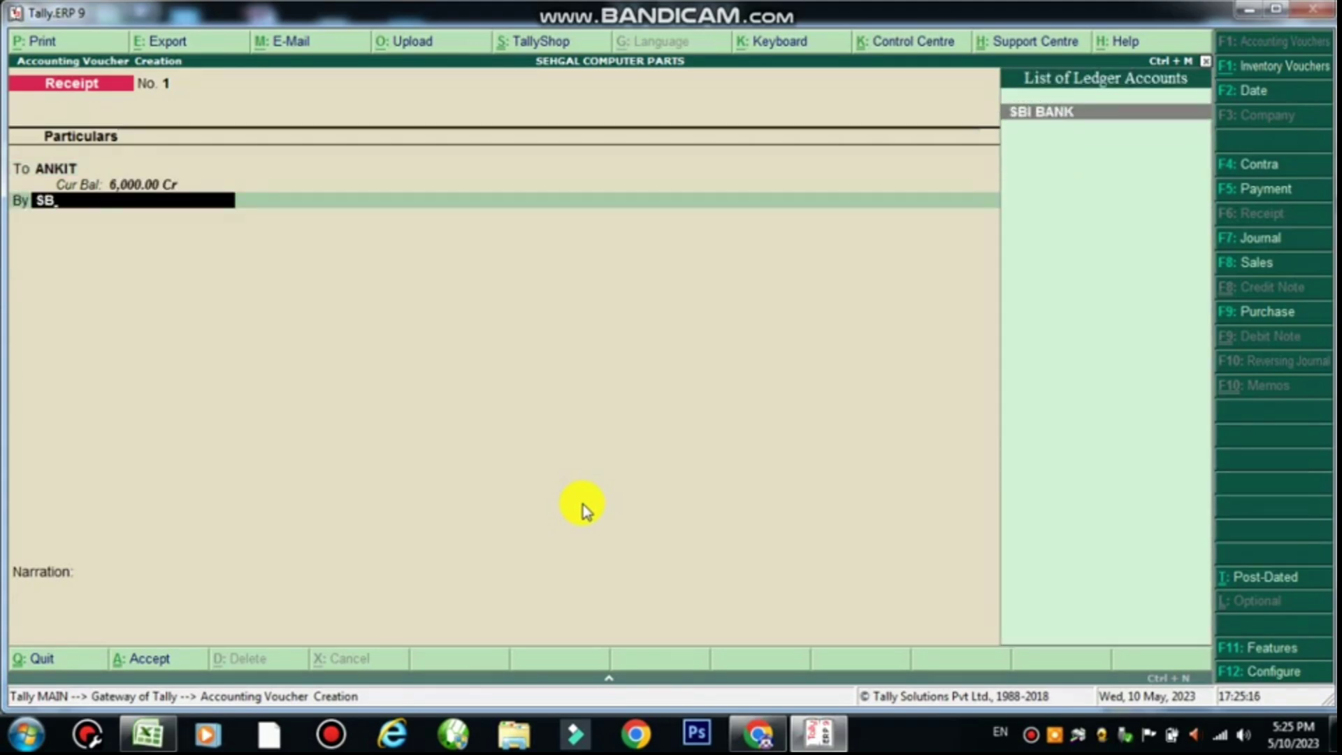
key(Return)
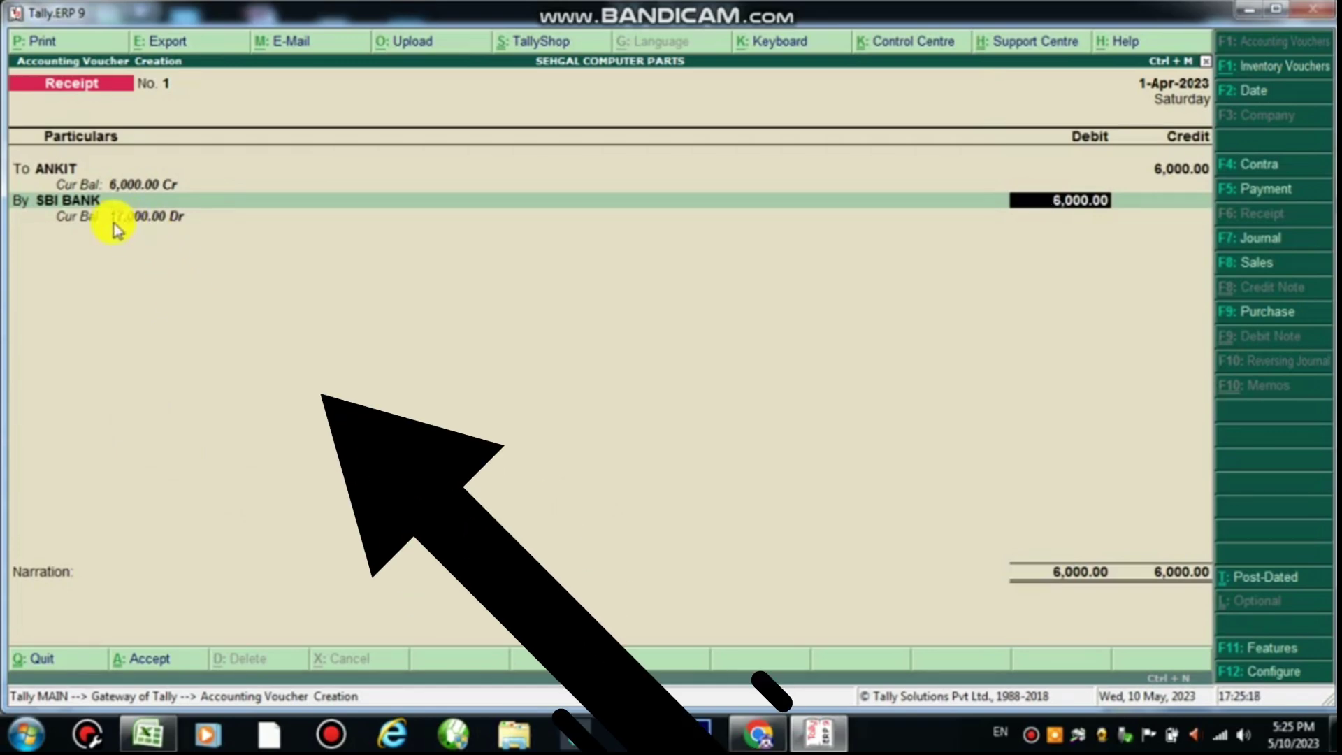
key(alt+Tab)
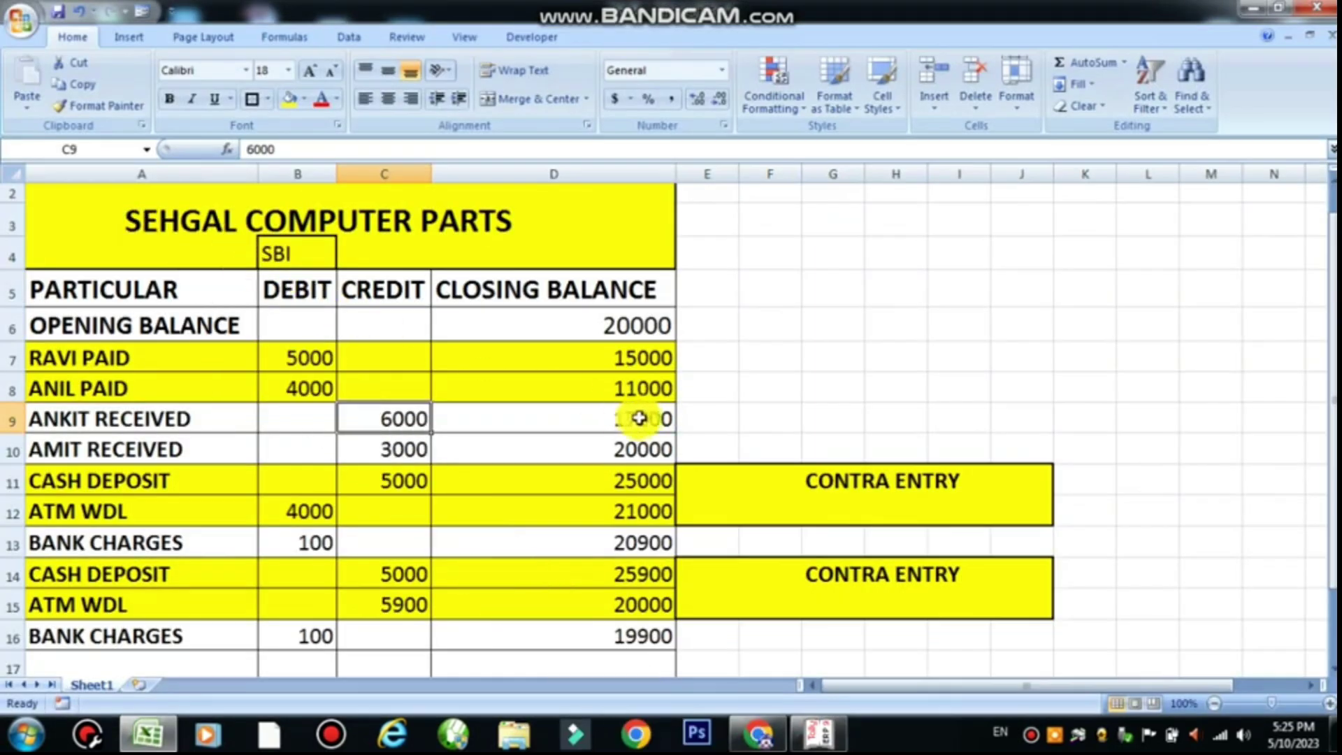
click(626, 419)
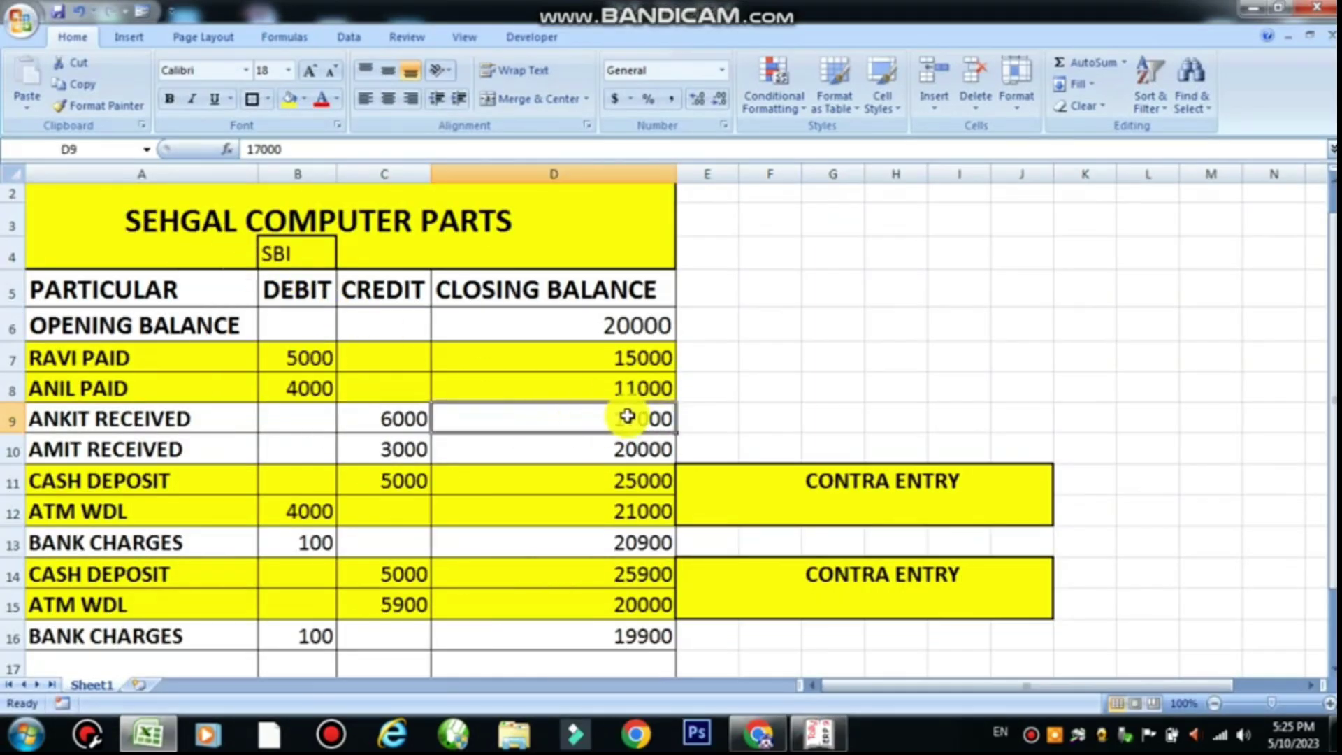
key(alt+Tab)
Step: Enter the narration BEING RECIEVED in the receipt voucher and save it
key(Return)
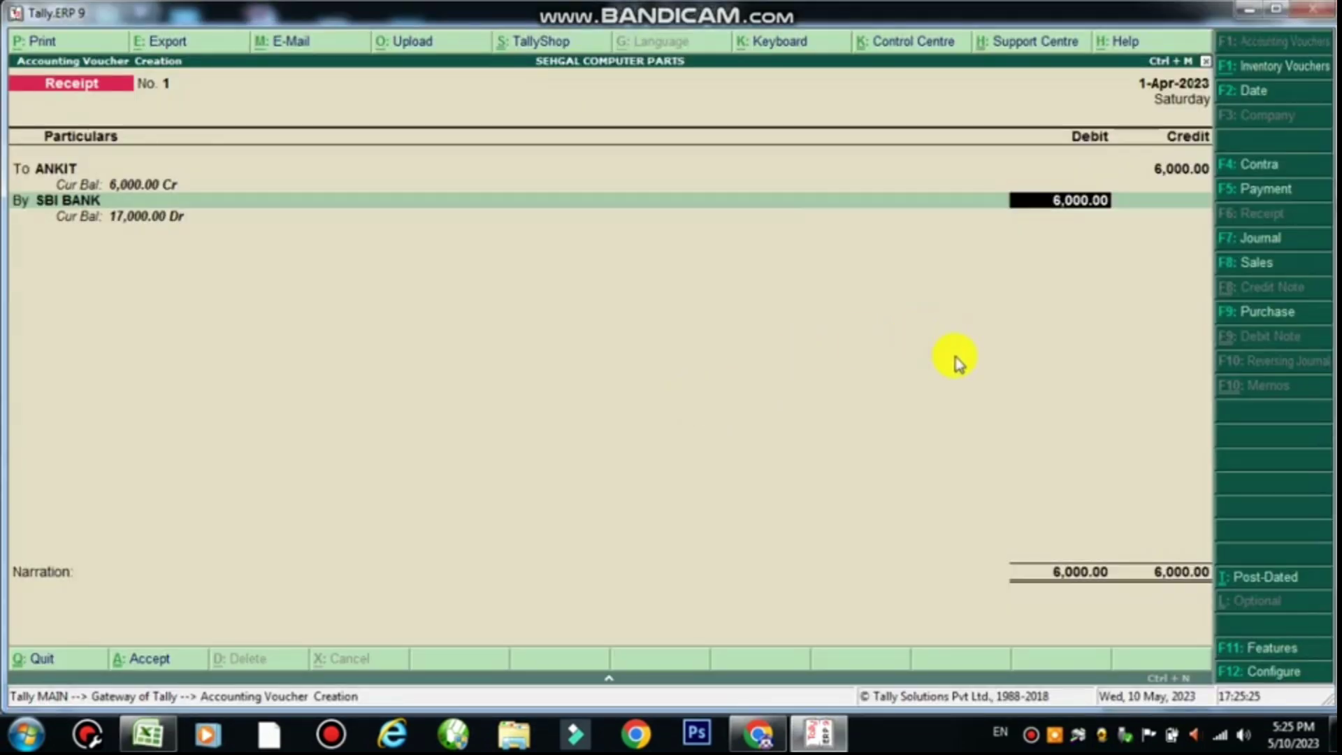
key(Return)
key(Return)
key(Return)
key(Return)
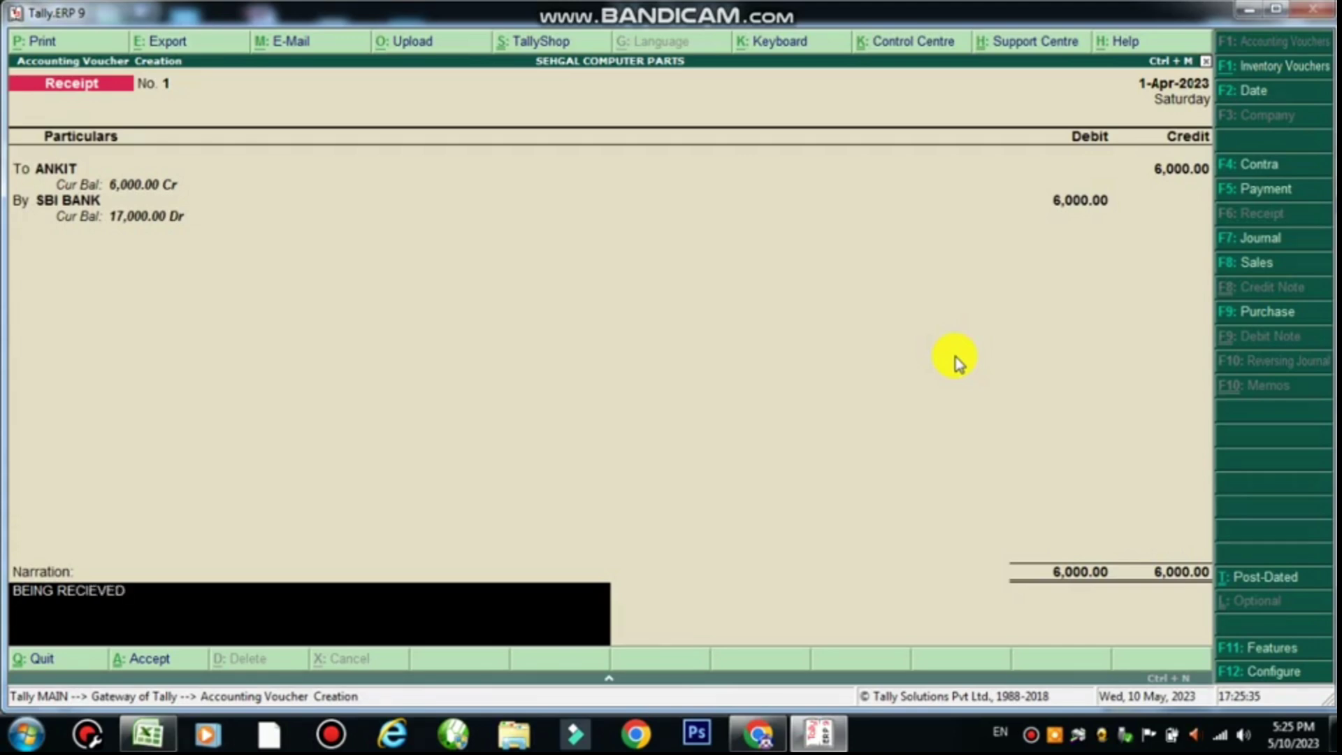
key(Return)
key(Return)
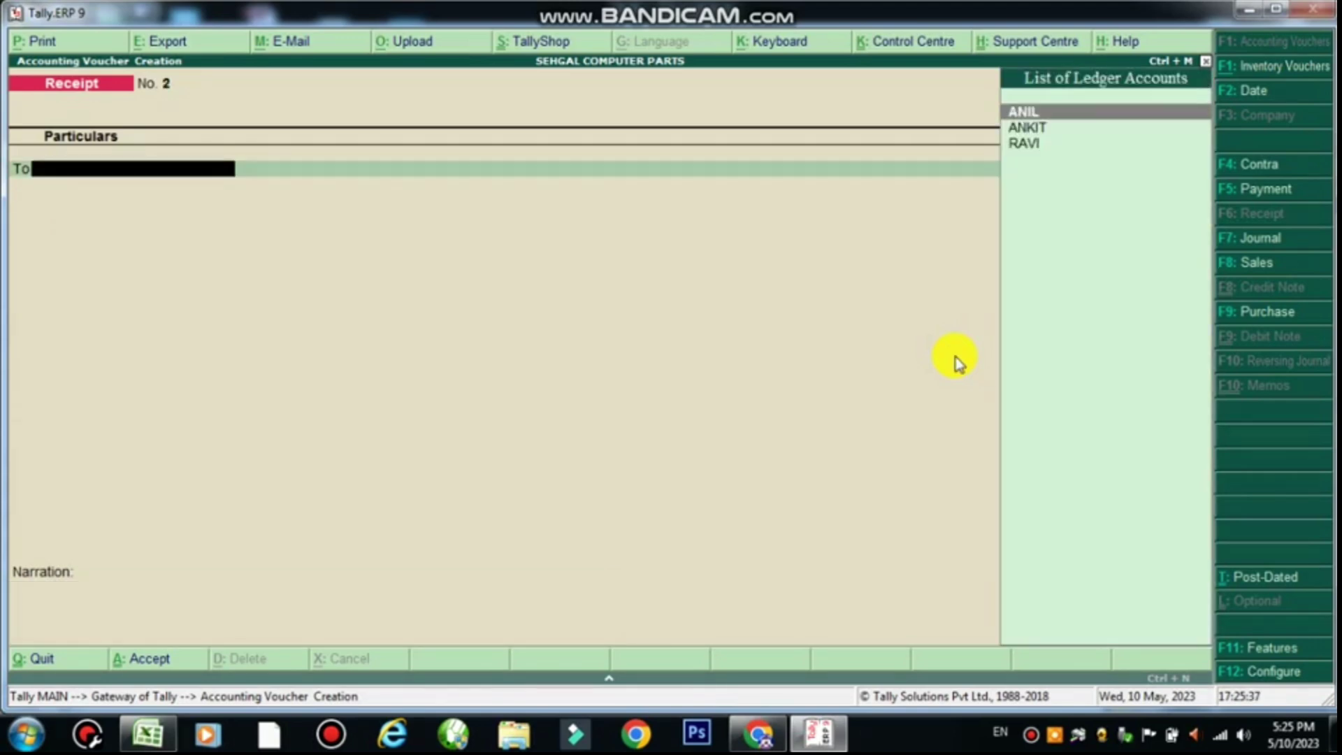
Step: Check the payer's name and received amount in row 10 of the Excel statement and return to Tally.ERP 9
key(alt+Tab)
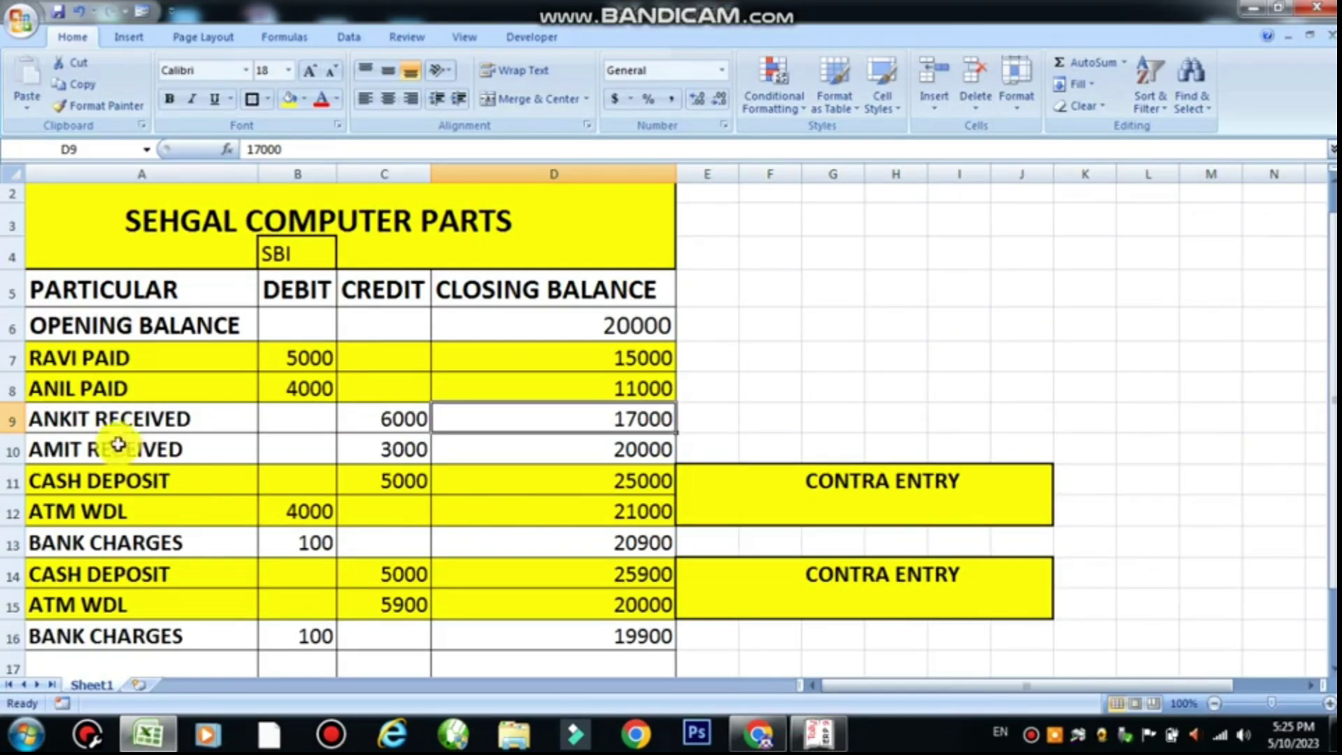
click(73, 450)
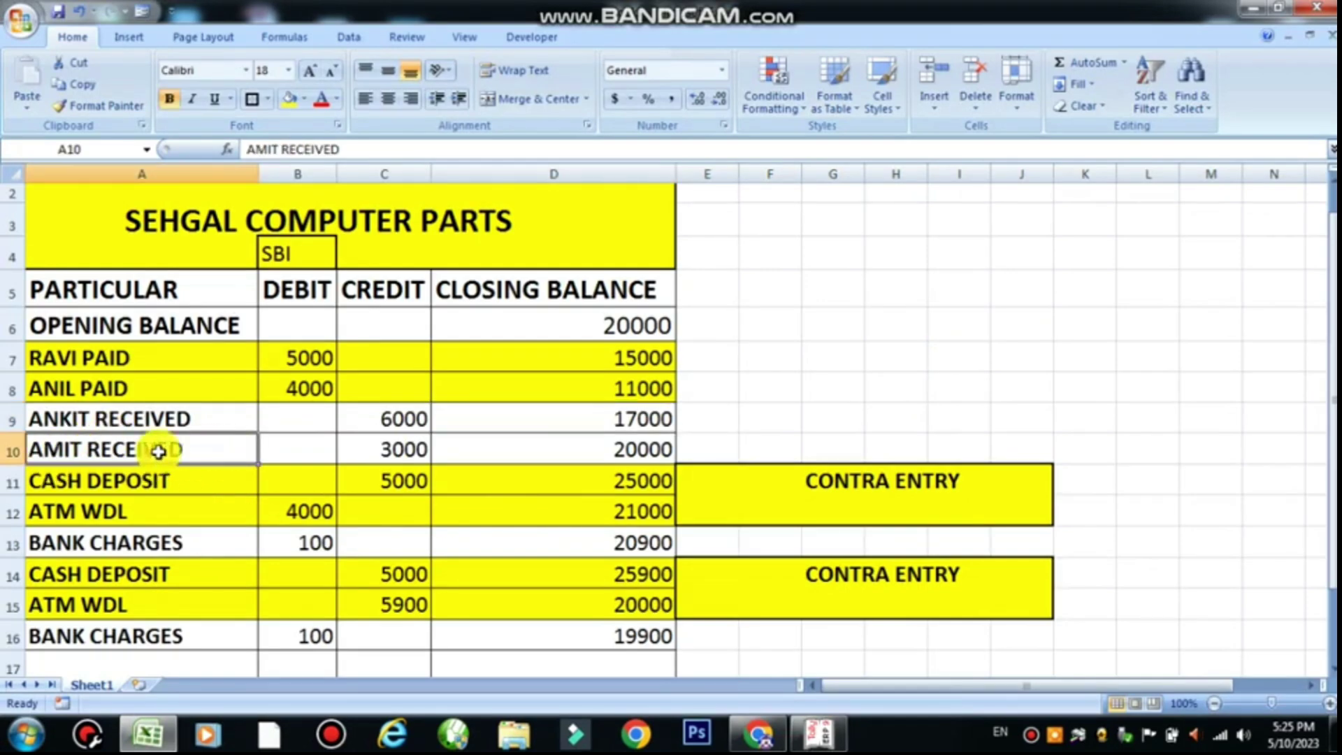
click(384, 448)
key(alt+Tab)
key(alt+Tab)
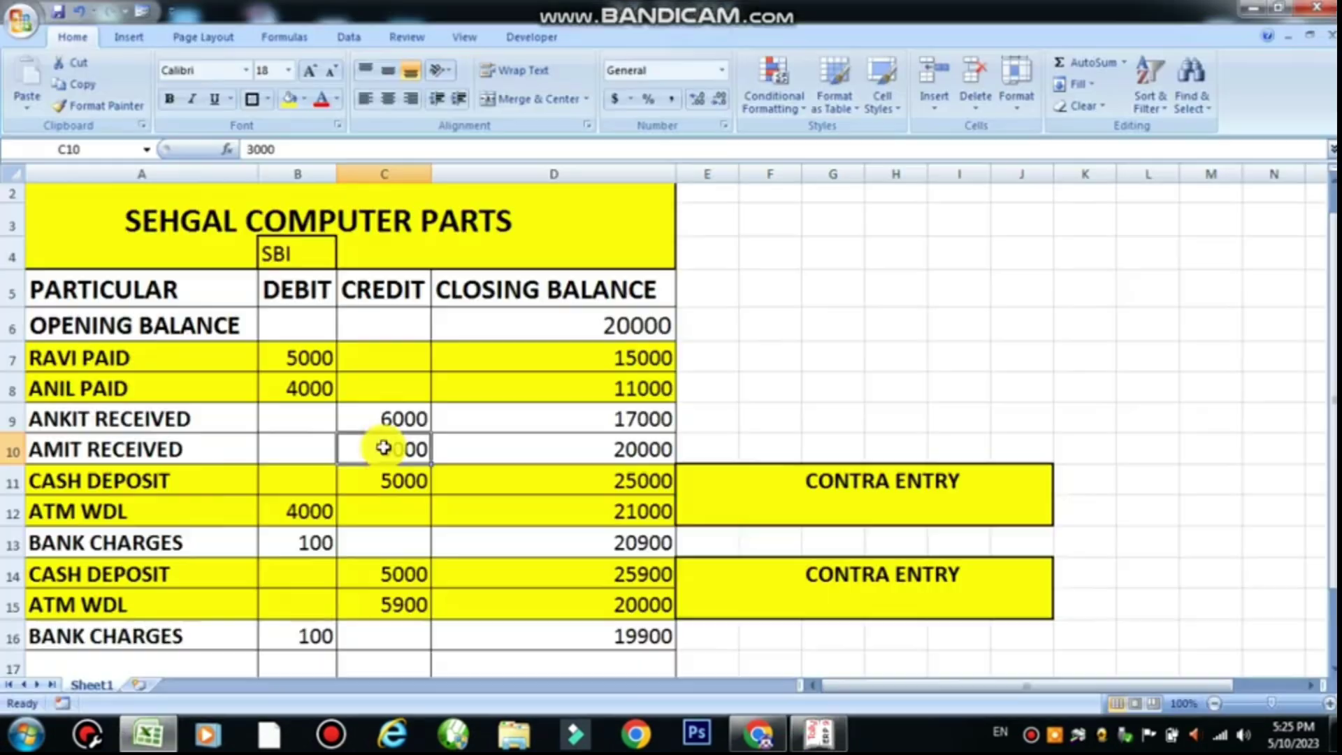
click(88, 451)
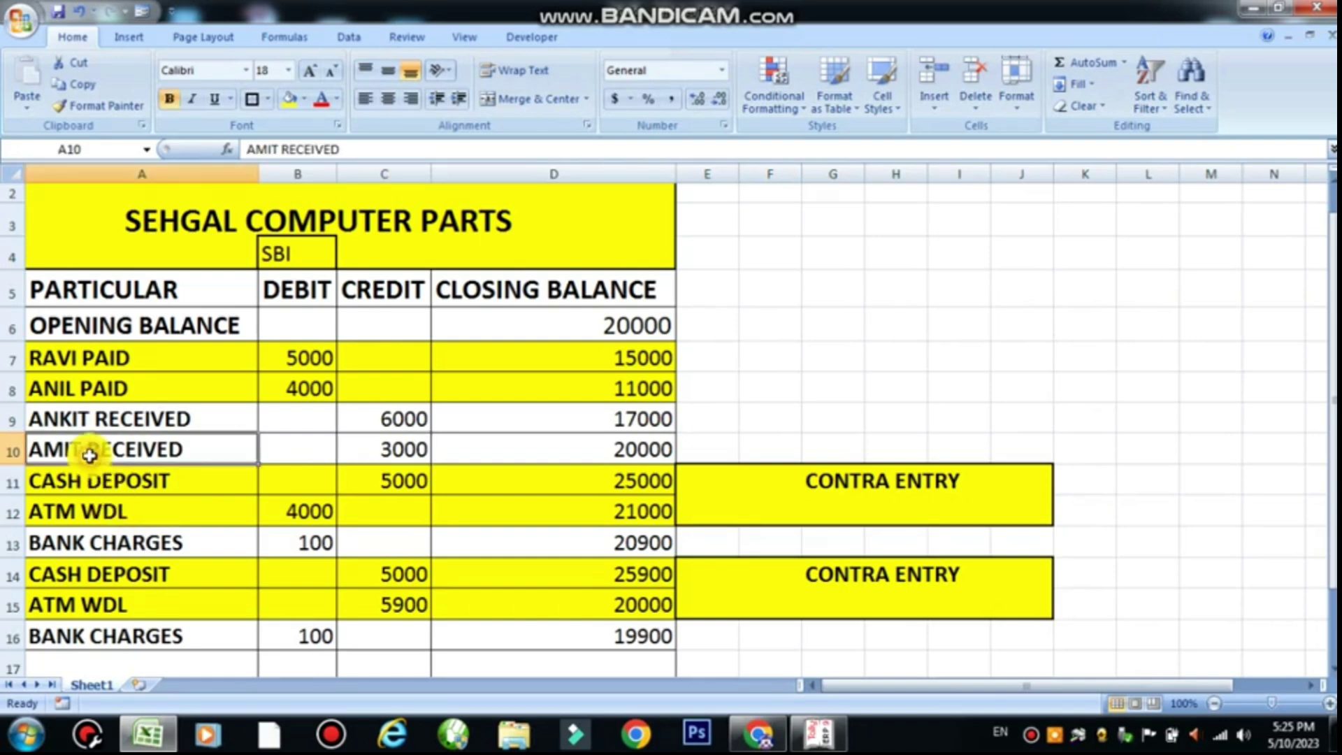
key(alt+Tab)
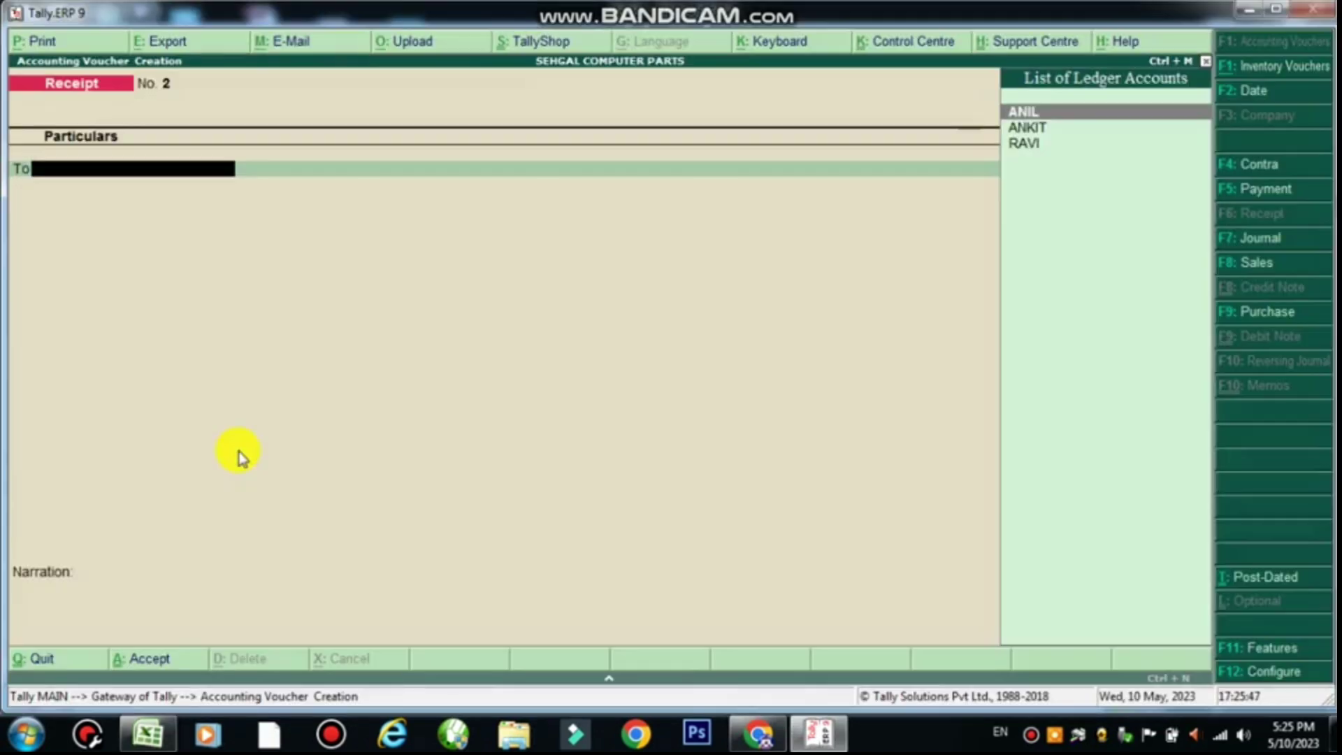
Step: Start a new ledger named after the row 10 payer, keeping Sundry Debtors as group and inventory values affected at Yes
text(AMIT)
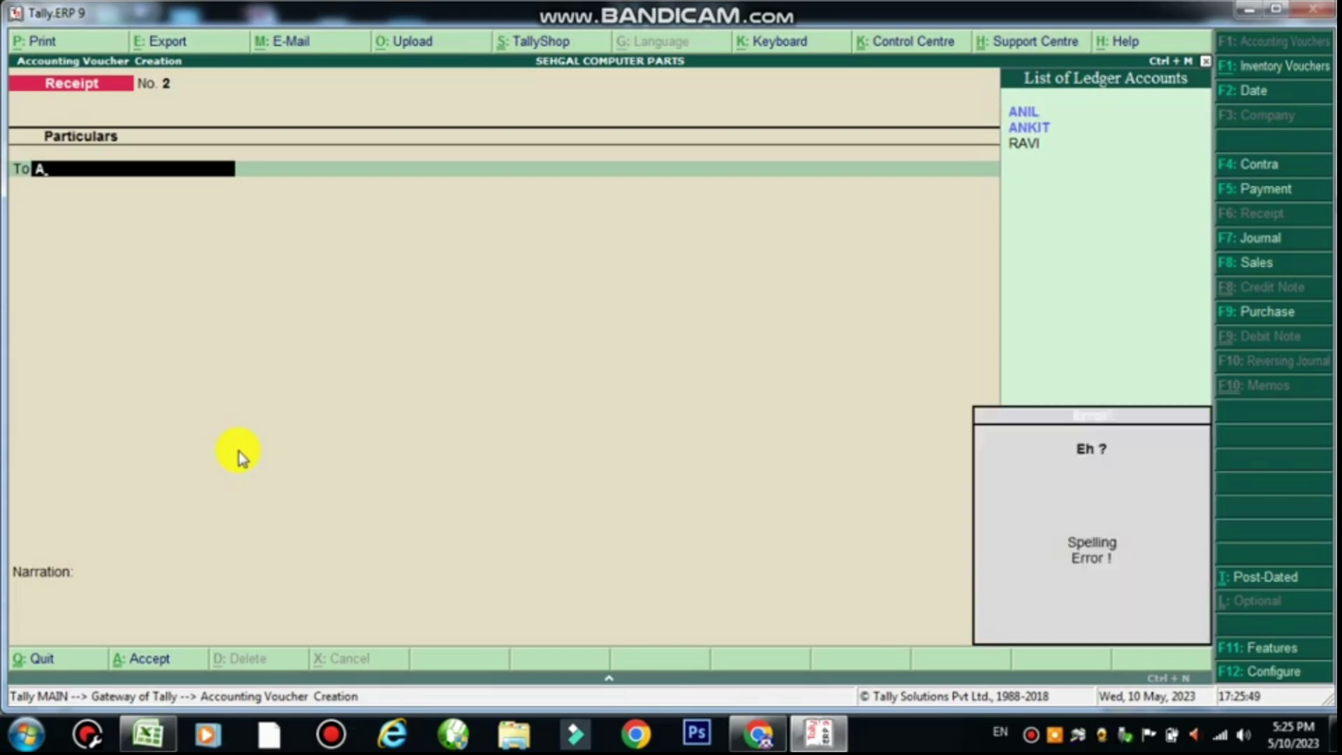
key(alt+c)
text(A)
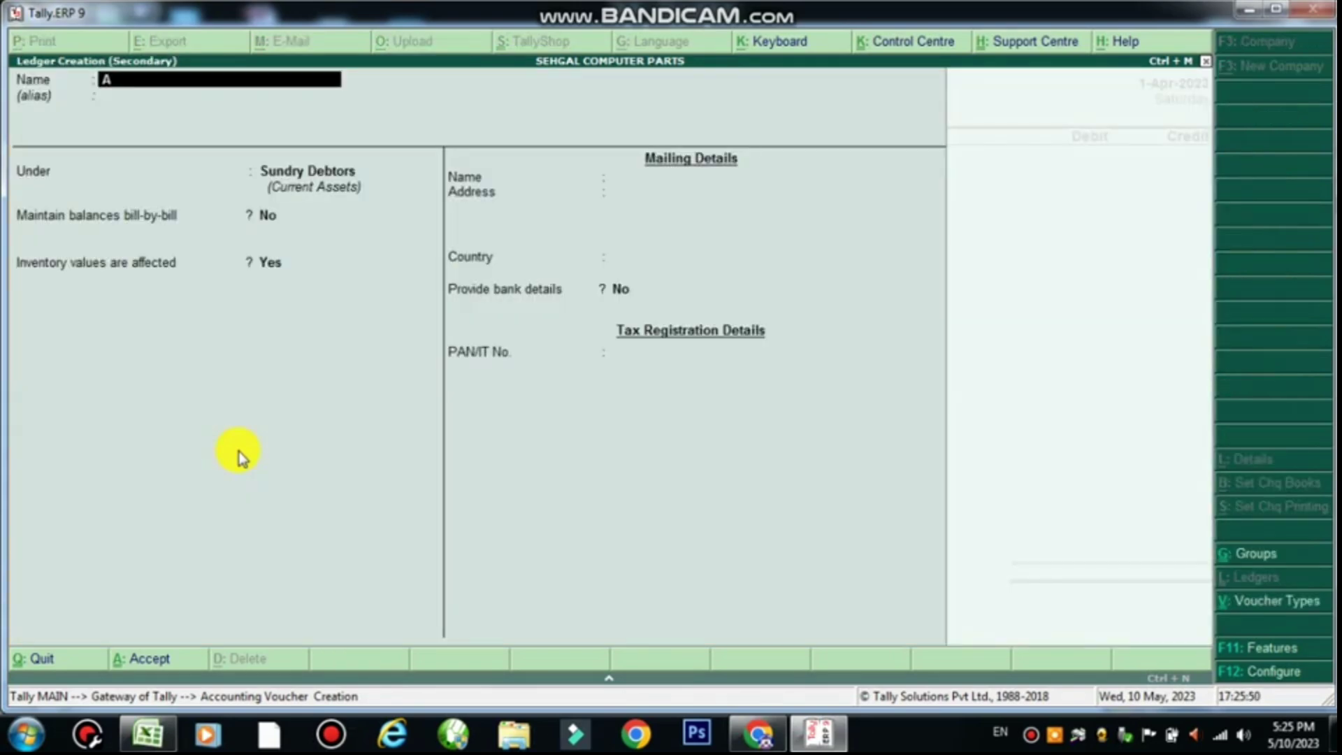
text(MIT)
key(Return)
key(Return)
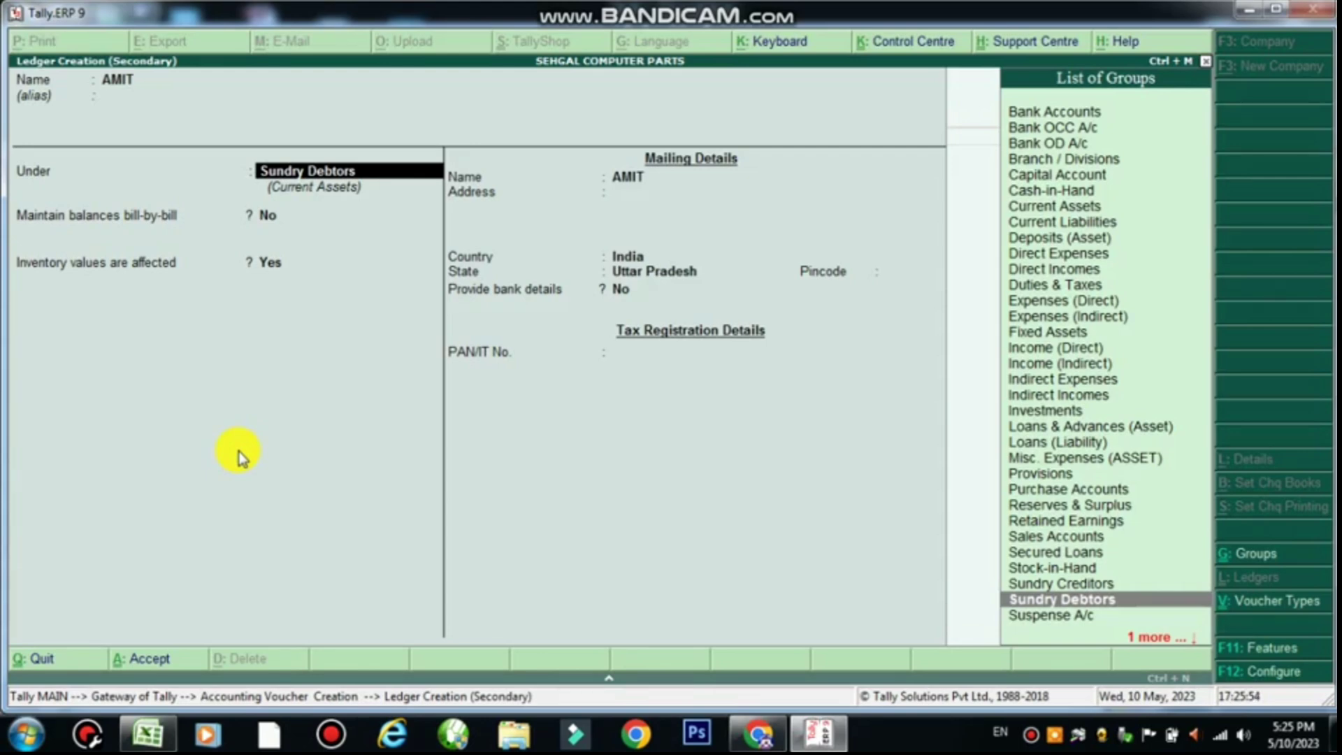
key(Return)
key(Return)
key(Return)
key(Return)
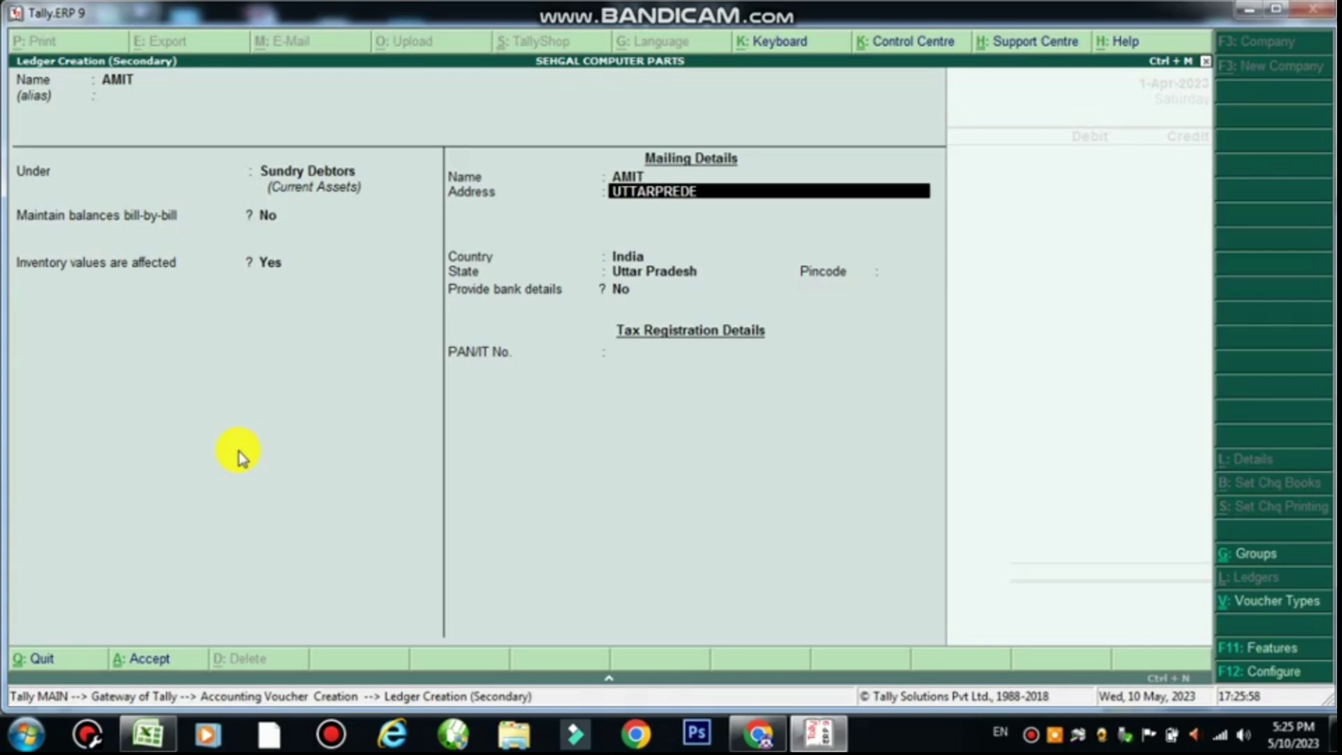
Step: Complete the row 10 payer's address, keep the other defaults, save the ledger, and leave its inventory allocations empty
key(Return)
key(Return)
key(Return)
key(Return)
key(Return)
key(Return)
key(Return)
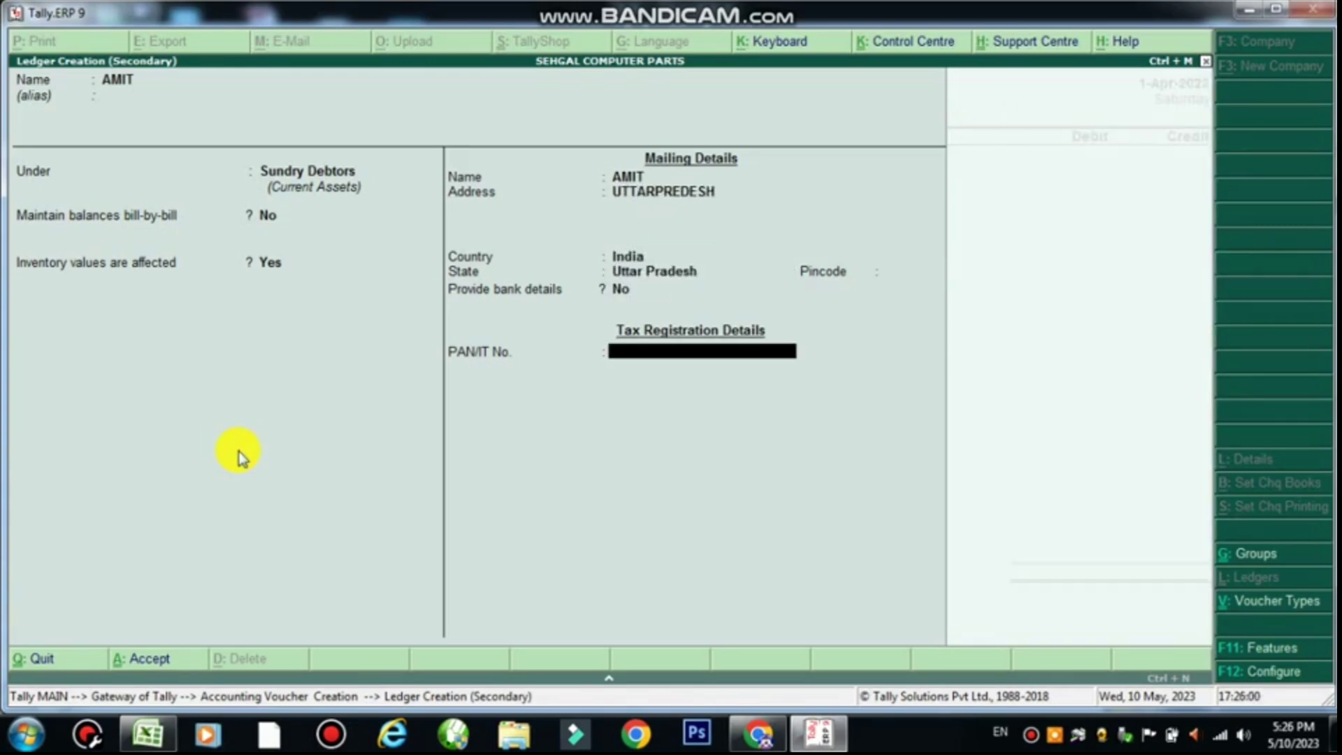
key(Return)
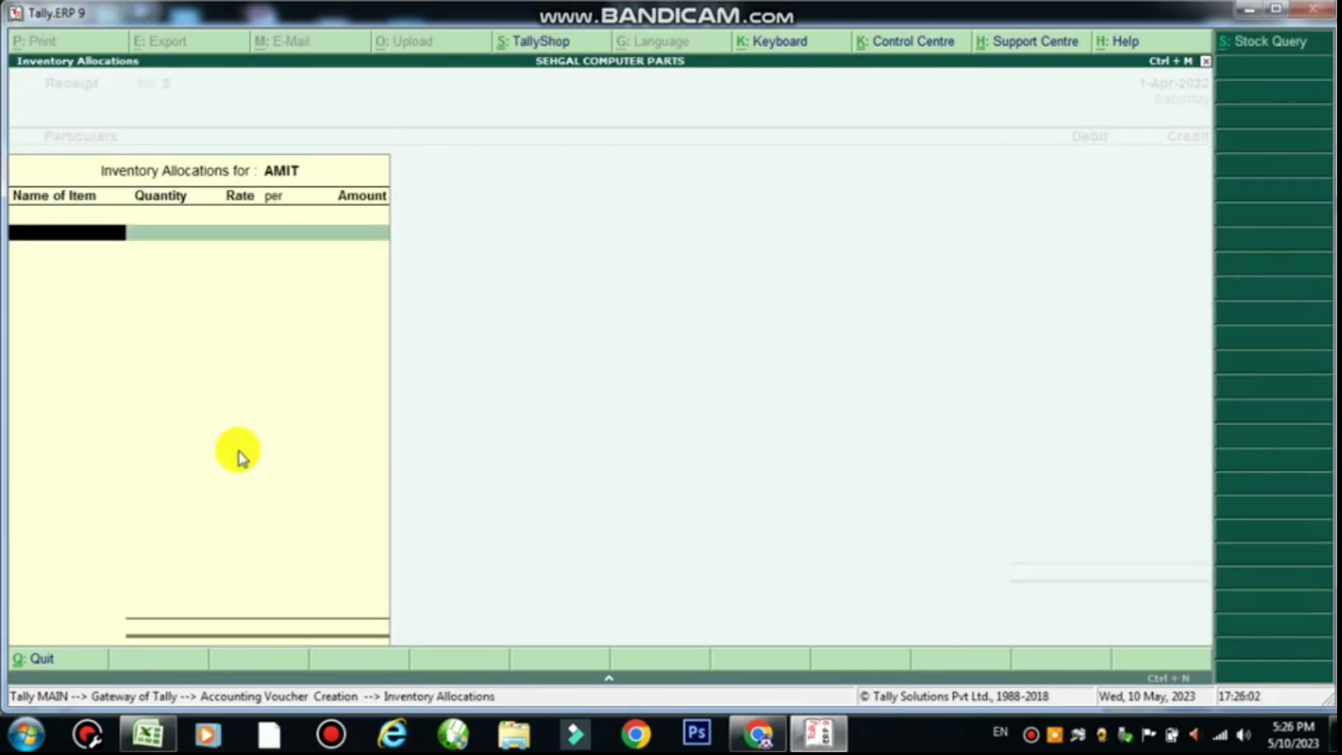
key(Escape)
Step: Check the received amount in Excel cell C10 and credit the payer 3000 in the second receipt voucher
key(alt+Tab)
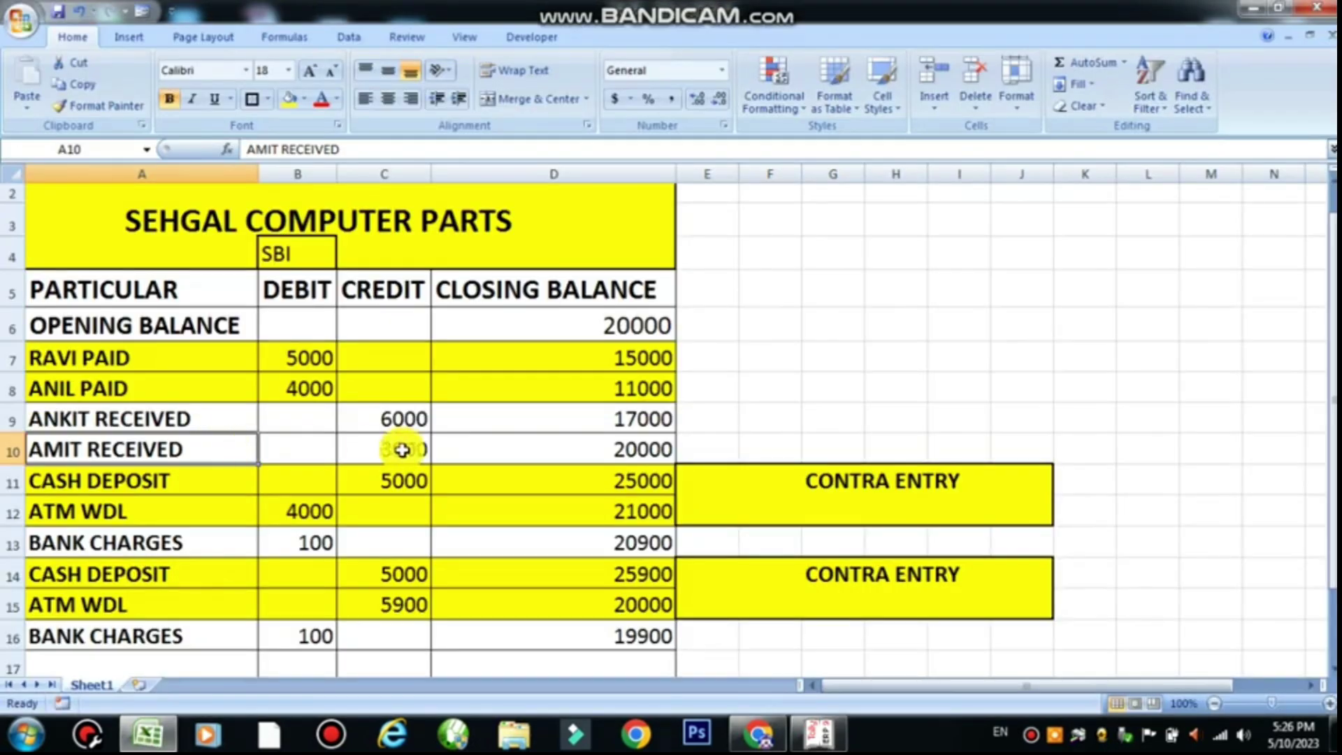
click(371, 450)
key(alt+Tab)
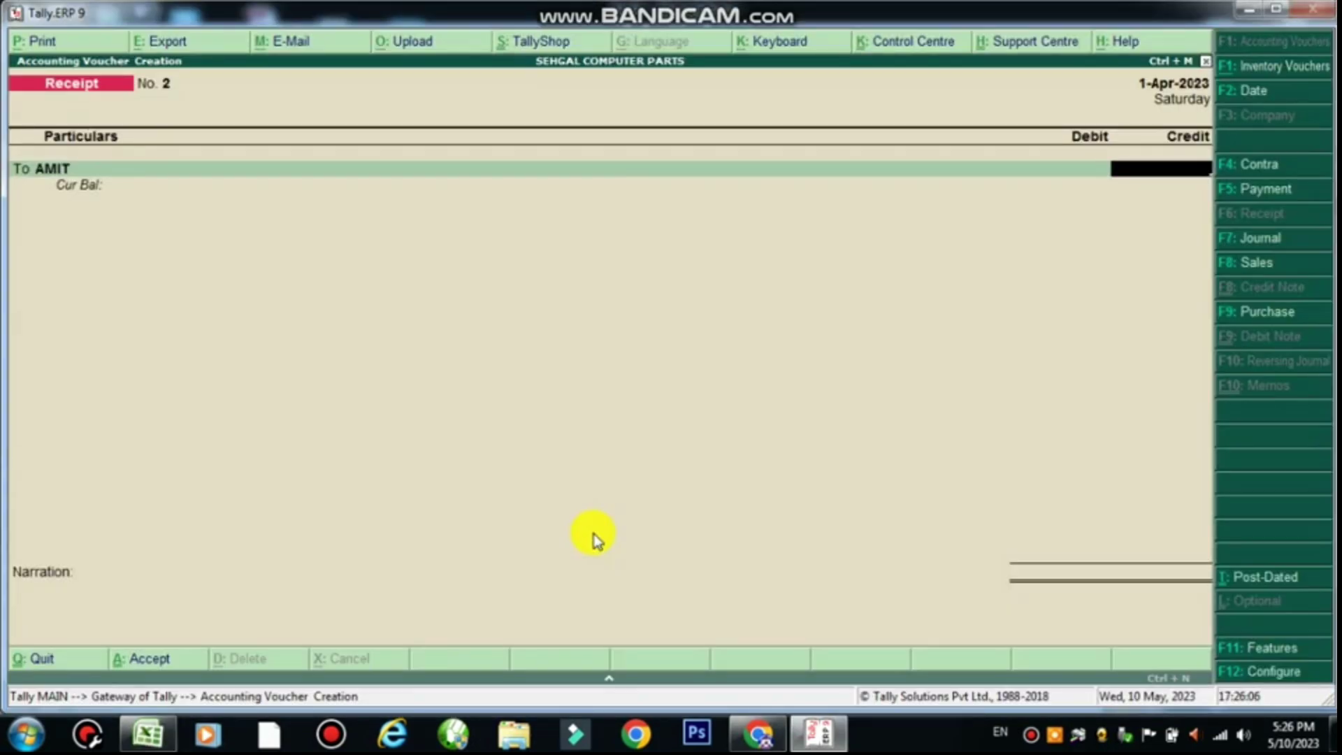
key(Return)
key(Return)
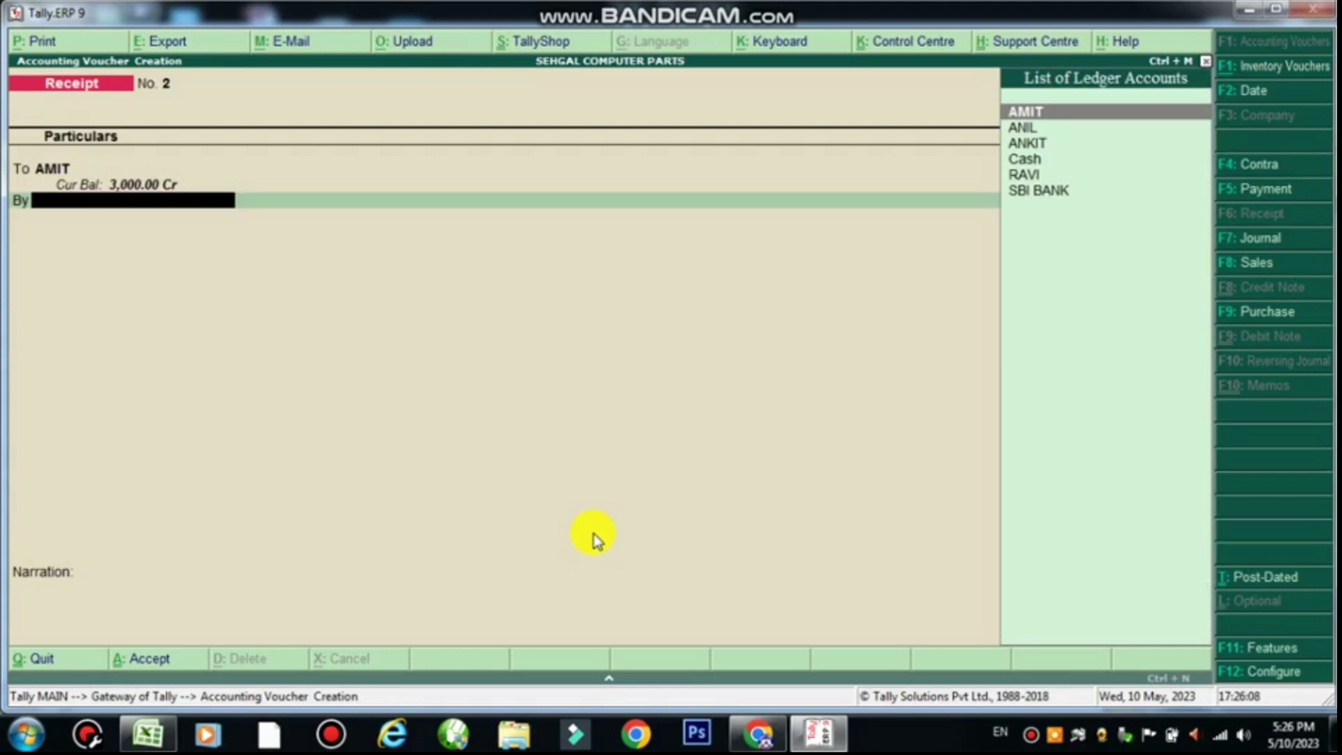
Step: Debit SBI BANK 3000 in the second receipt voucher and compare its balance with the closing balance in Excel cell D10
text(sb)
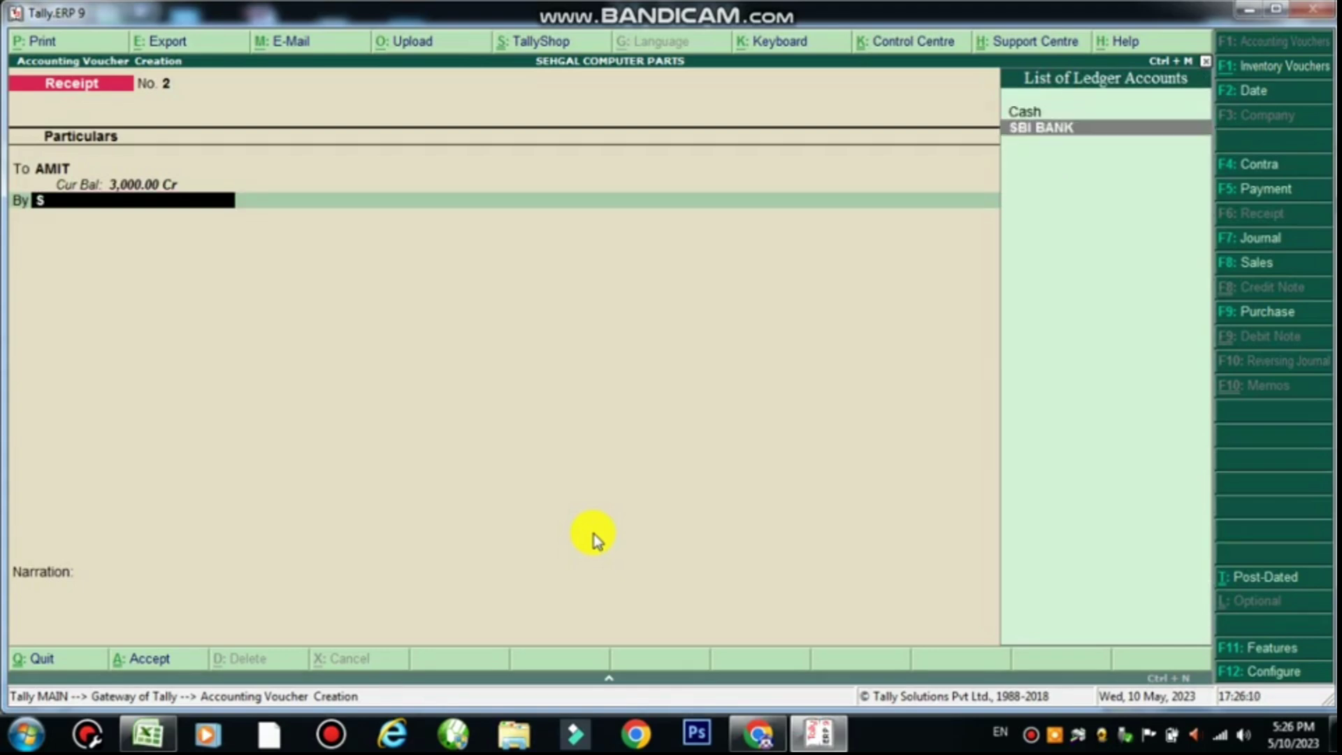
key(Return)
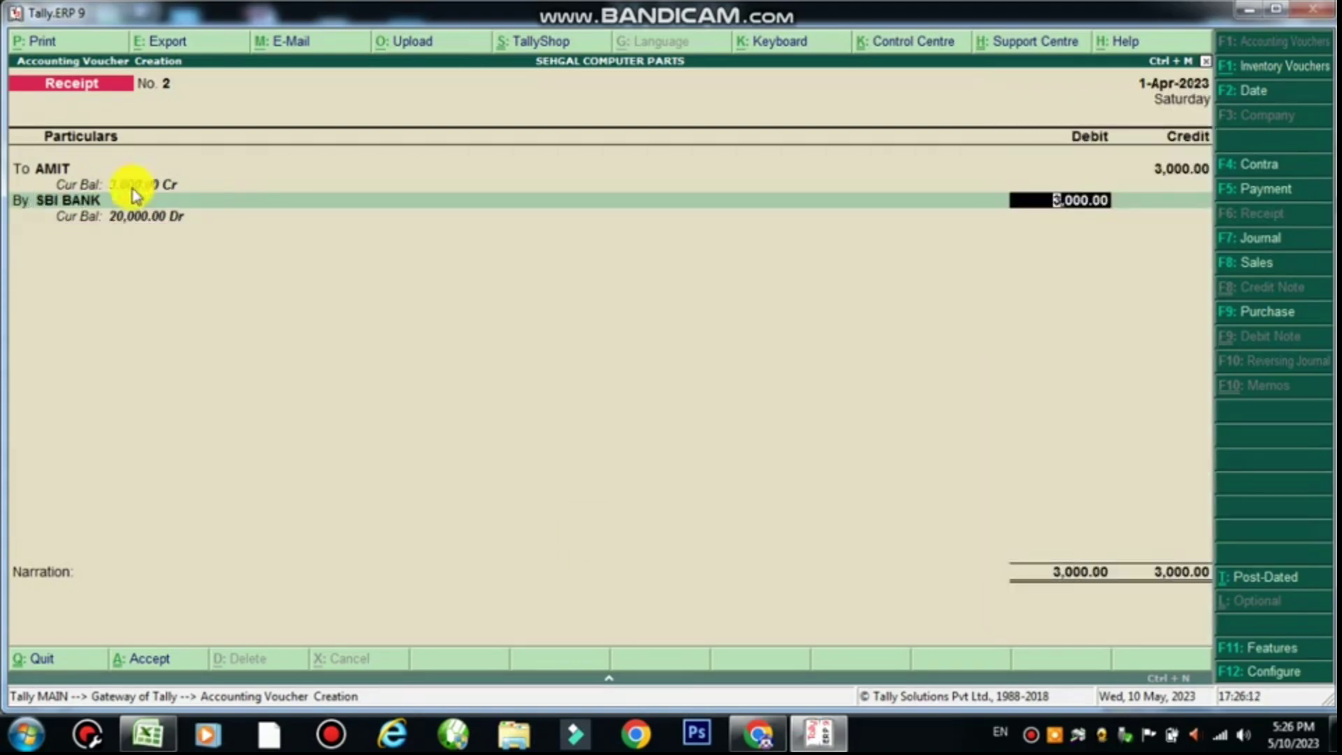
key(alt+Tab)
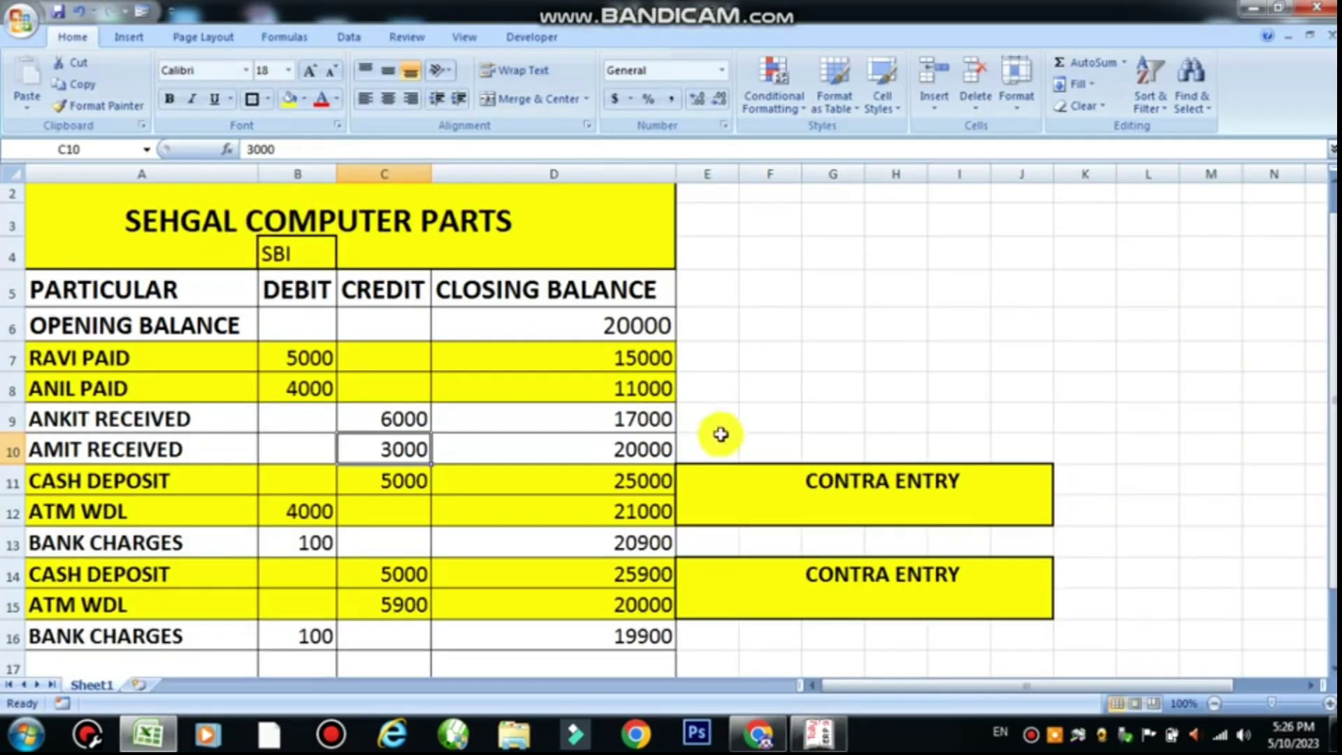
click(654, 445)
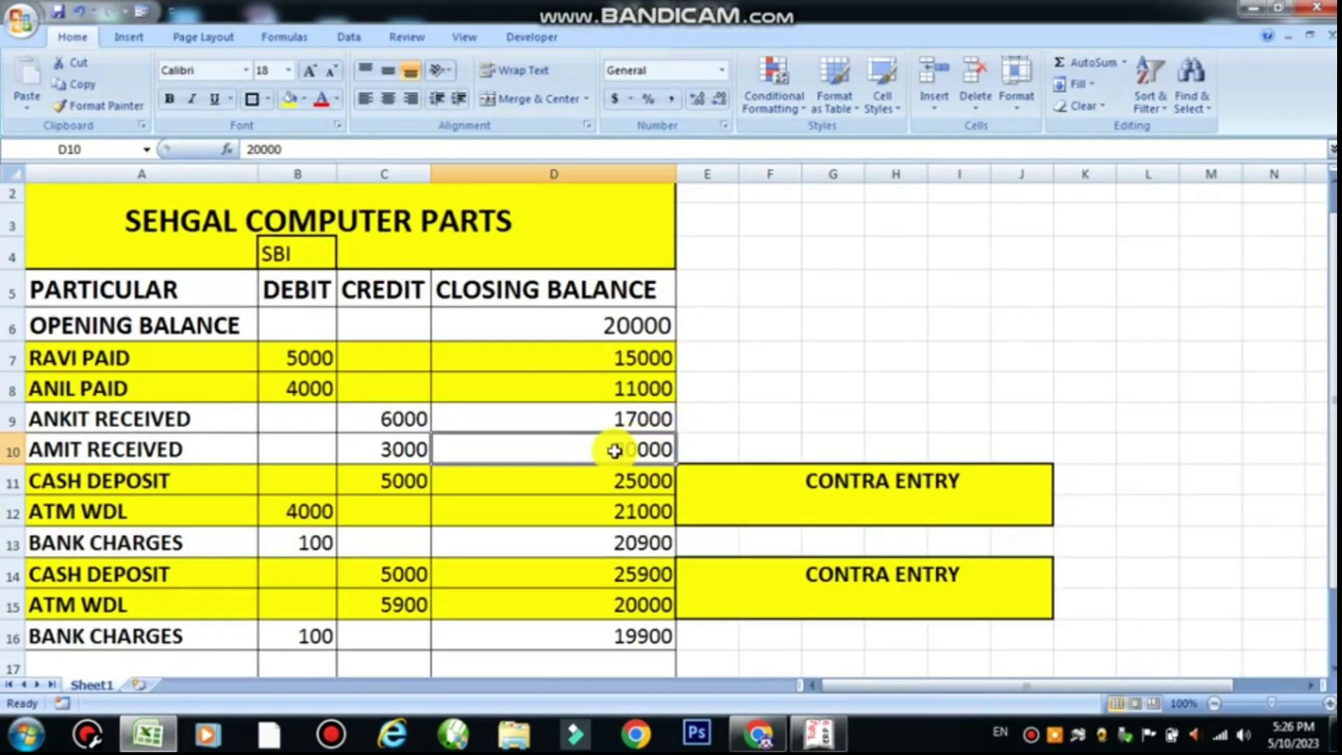
key(alt+Tab)
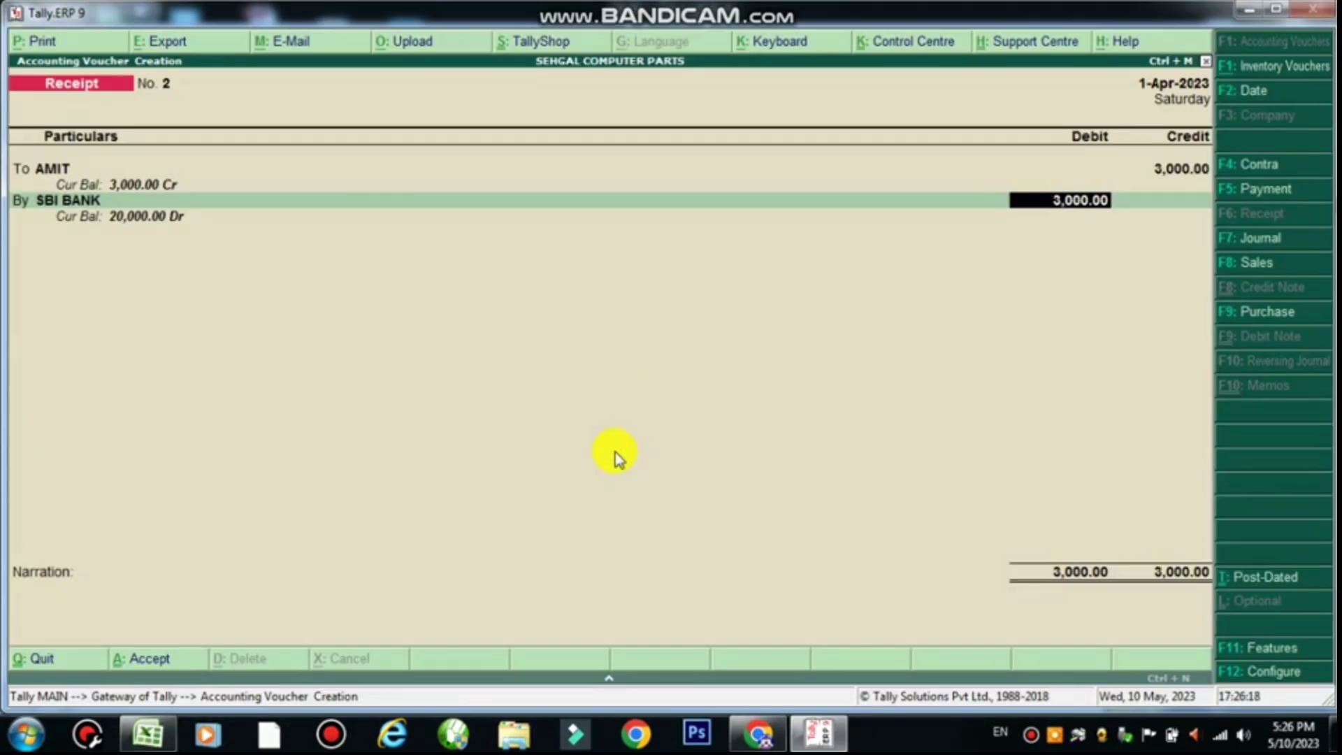
Step: Leave the second receipt voucher's narration empty and save the voucher
key(Return)
key(Return)
key(Return)
key(Return)
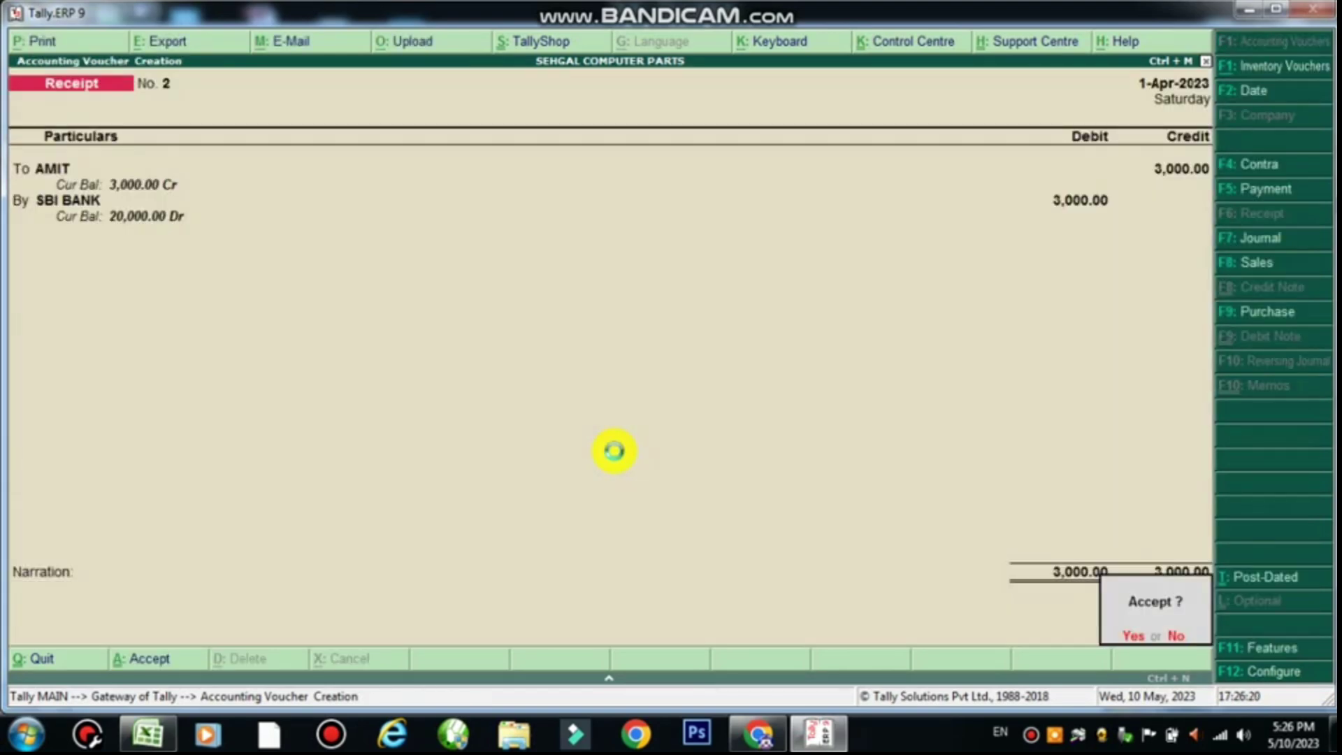
key(Return)
Step: Switch to Excel and examine the CASH DEPOSIT and ATM WDL entries in rows 11 and 12 with their CONTRA ENTRY note
key(alt+Tab)
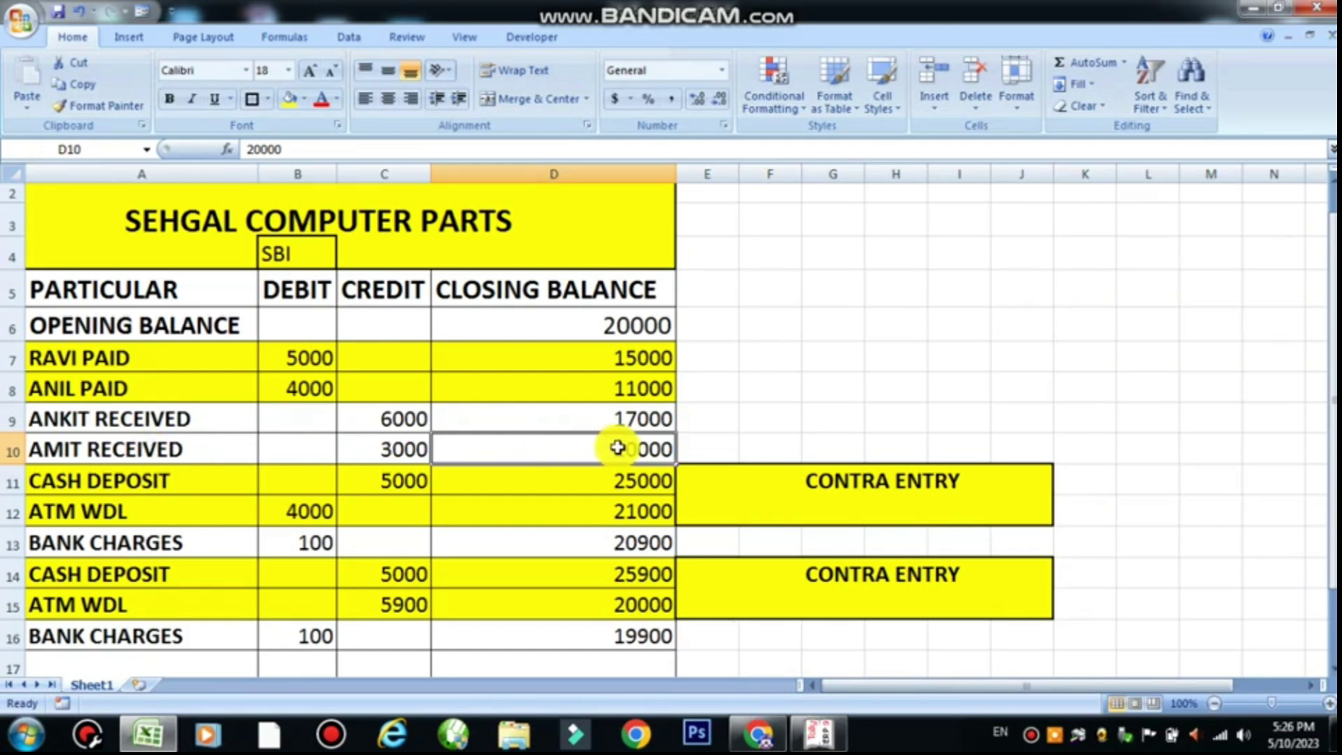
click(85, 480)
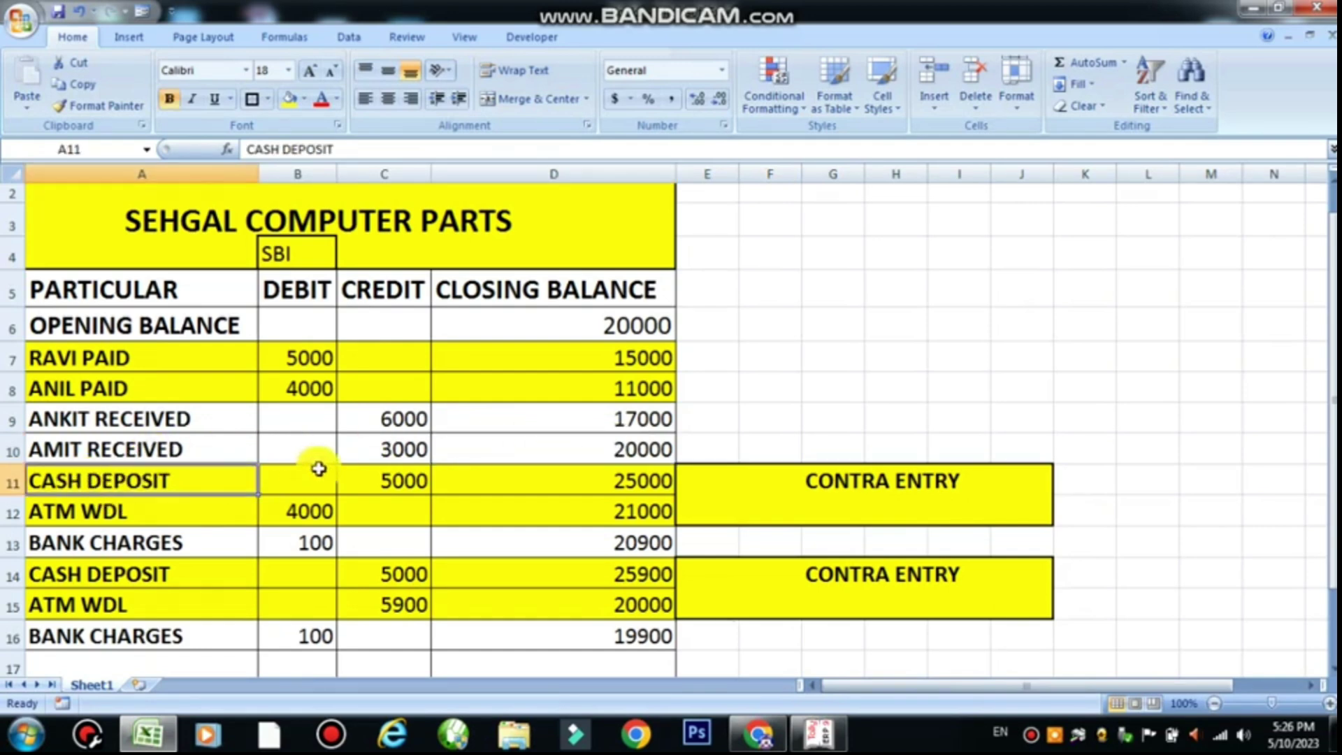
click(869, 481)
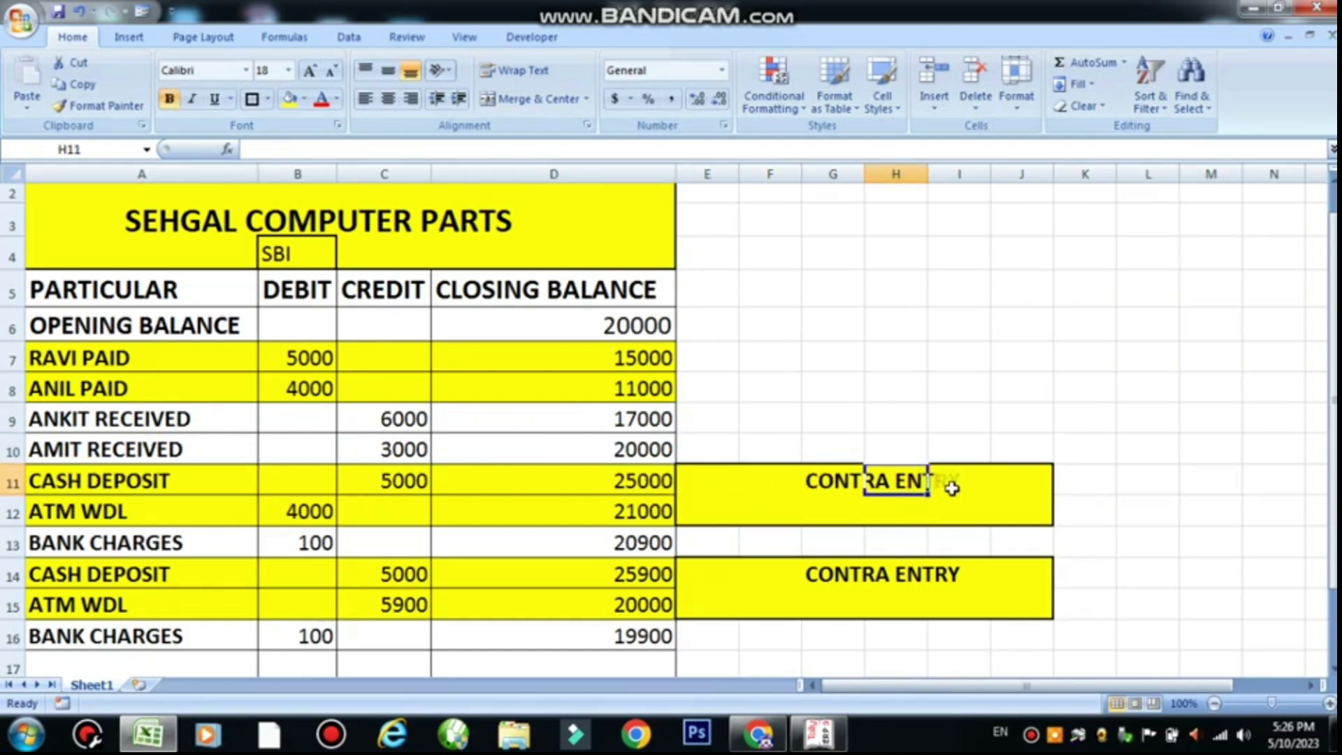
click(838, 504)
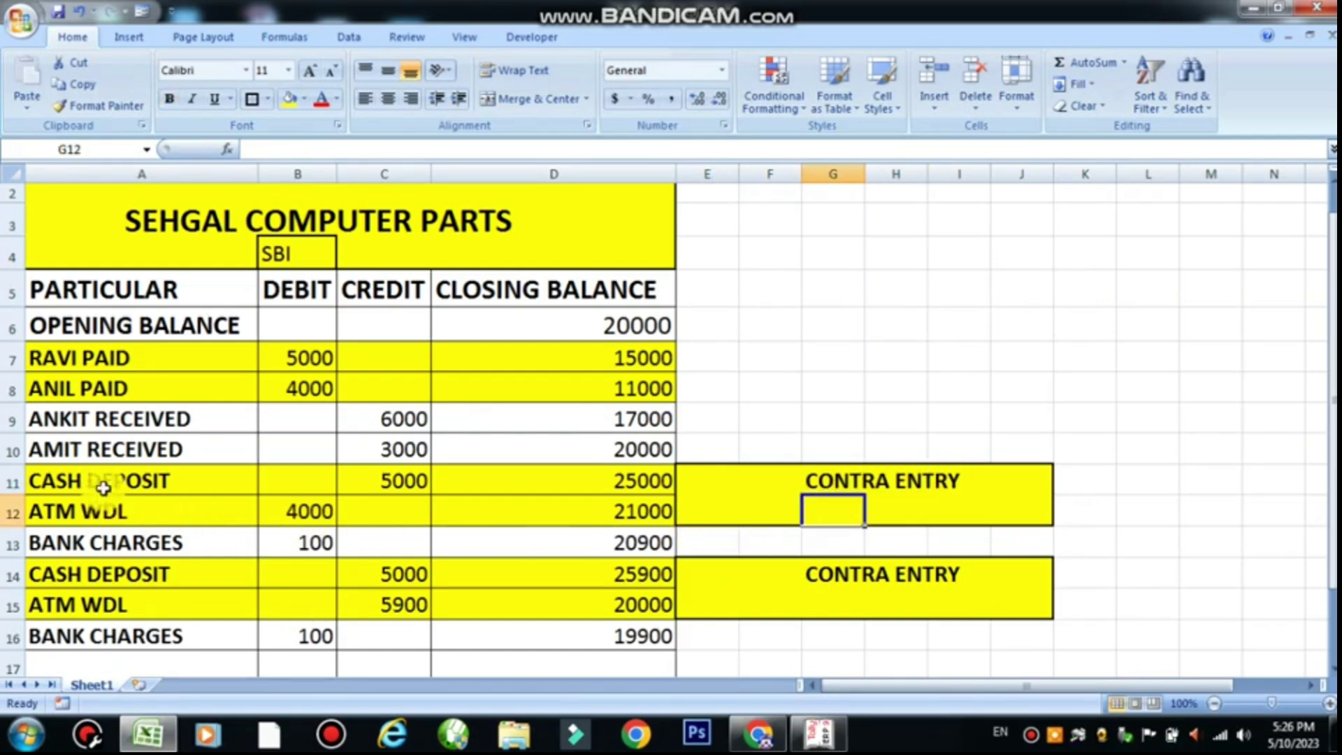
click(134, 504)
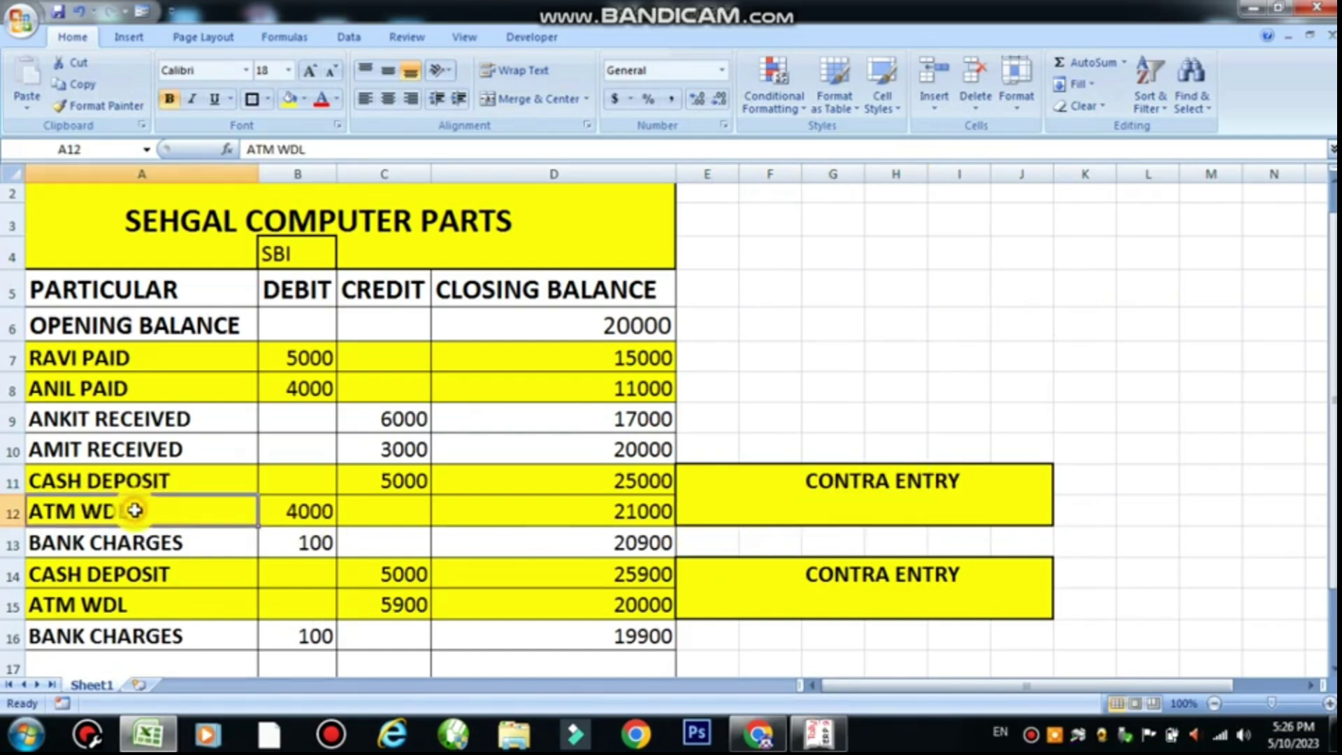
click(156, 482)
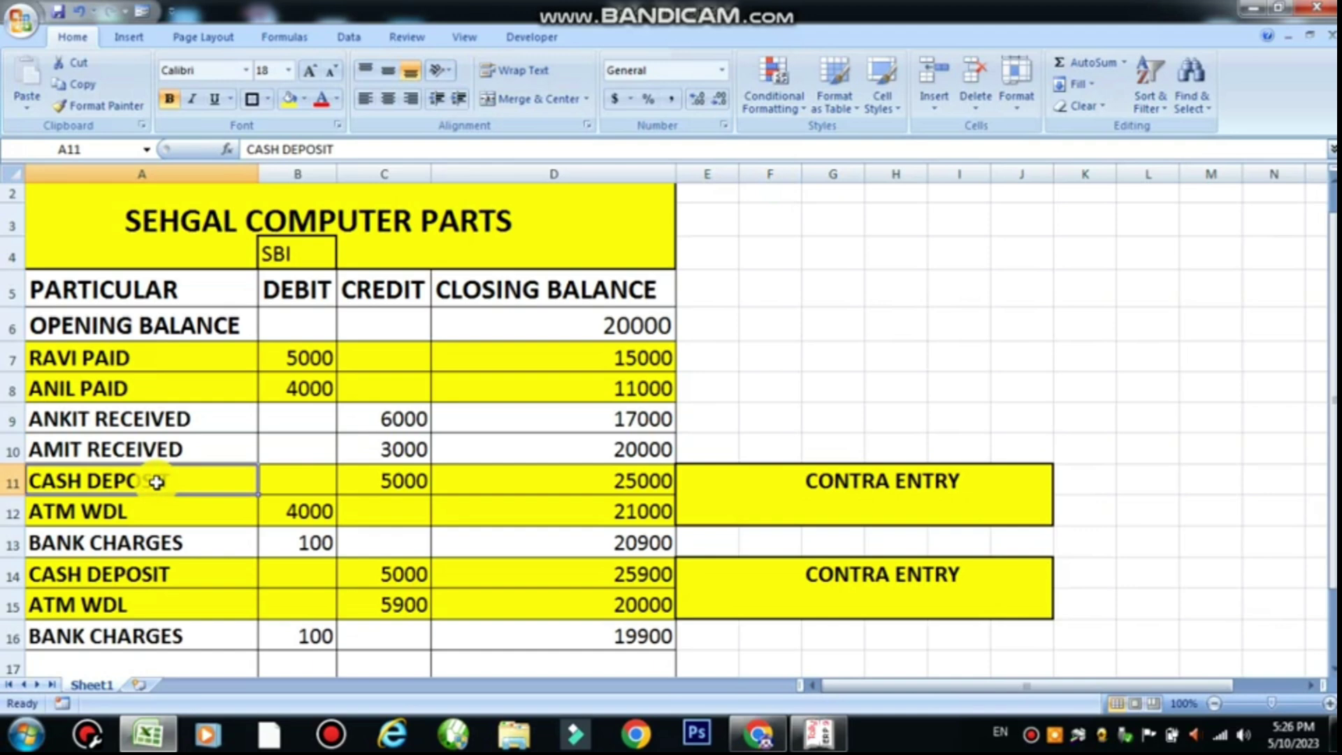
click(207, 508)
click(225, 478)
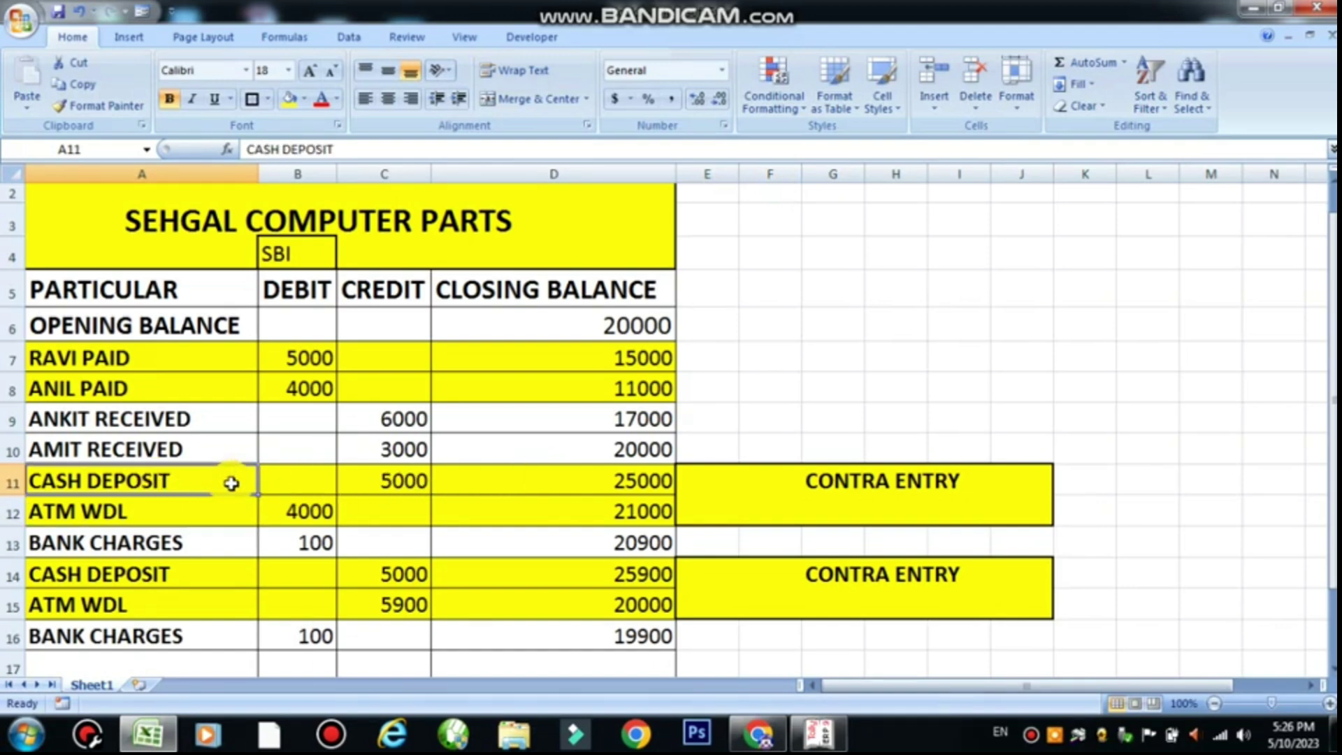
click(224, 515)
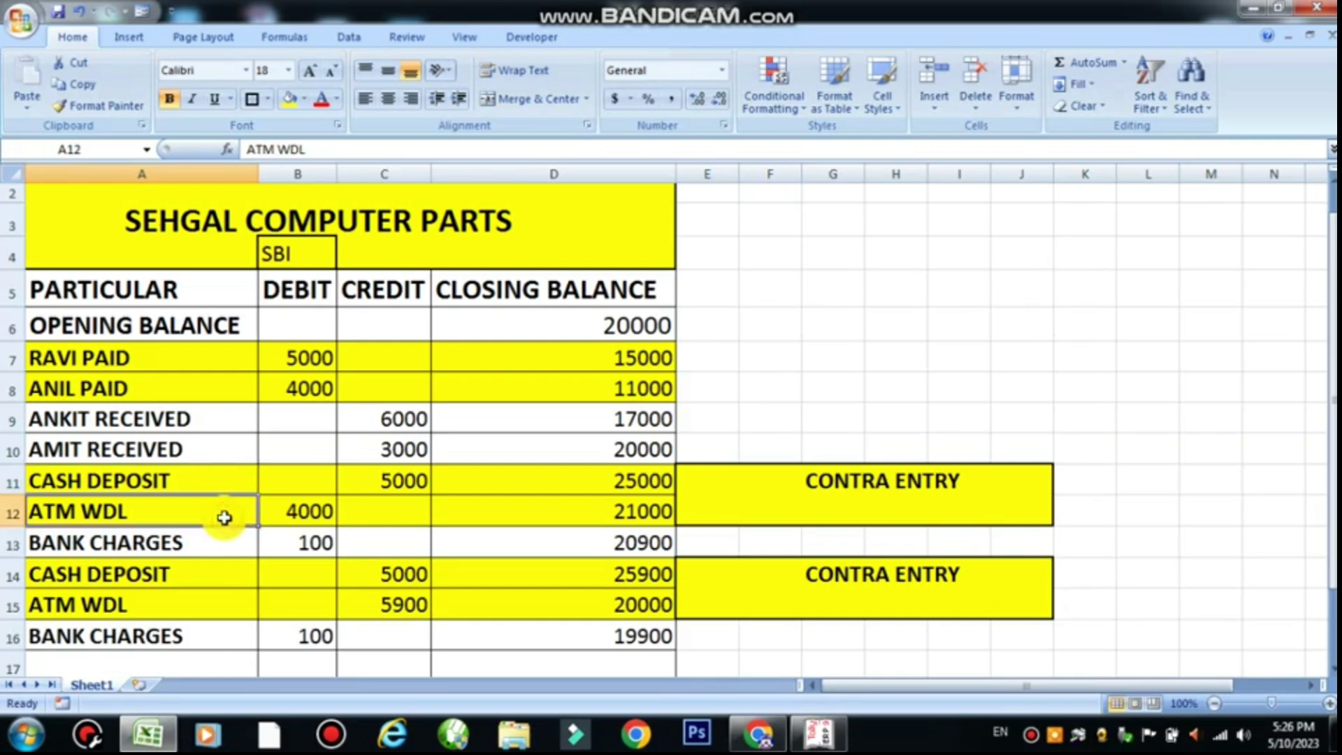
Step: Select the CASH DEPOSIT entry in Excel cell A11 and start a contra voucher for it in Tally.ERP 9
click(221, 478)
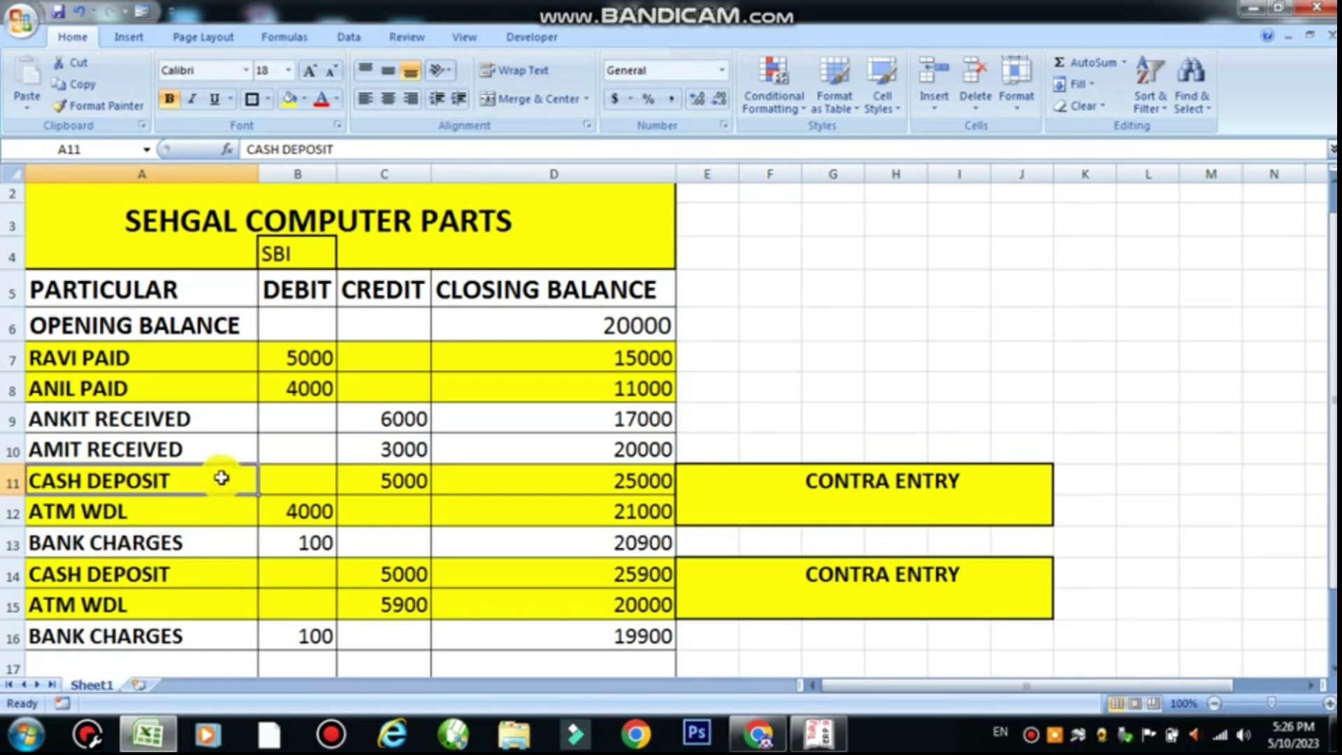
key(alt+Tab)
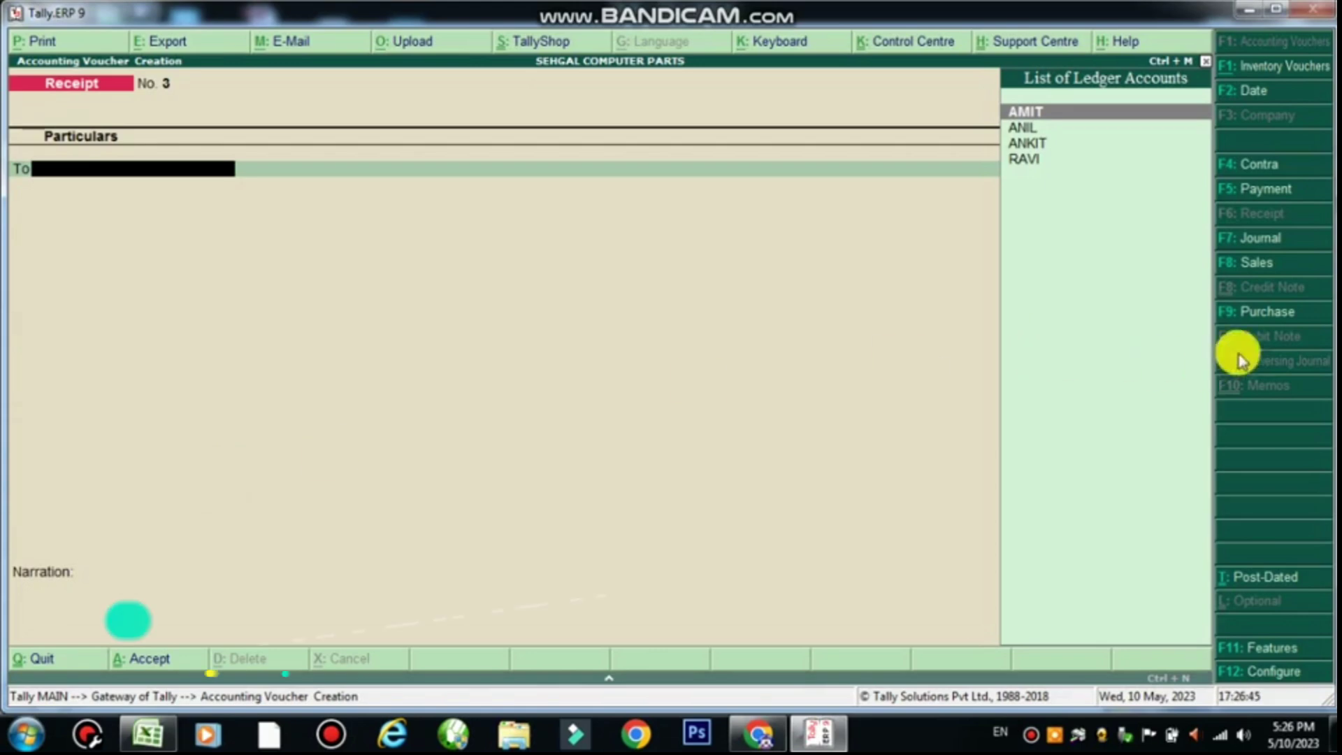
click(1279, 171)
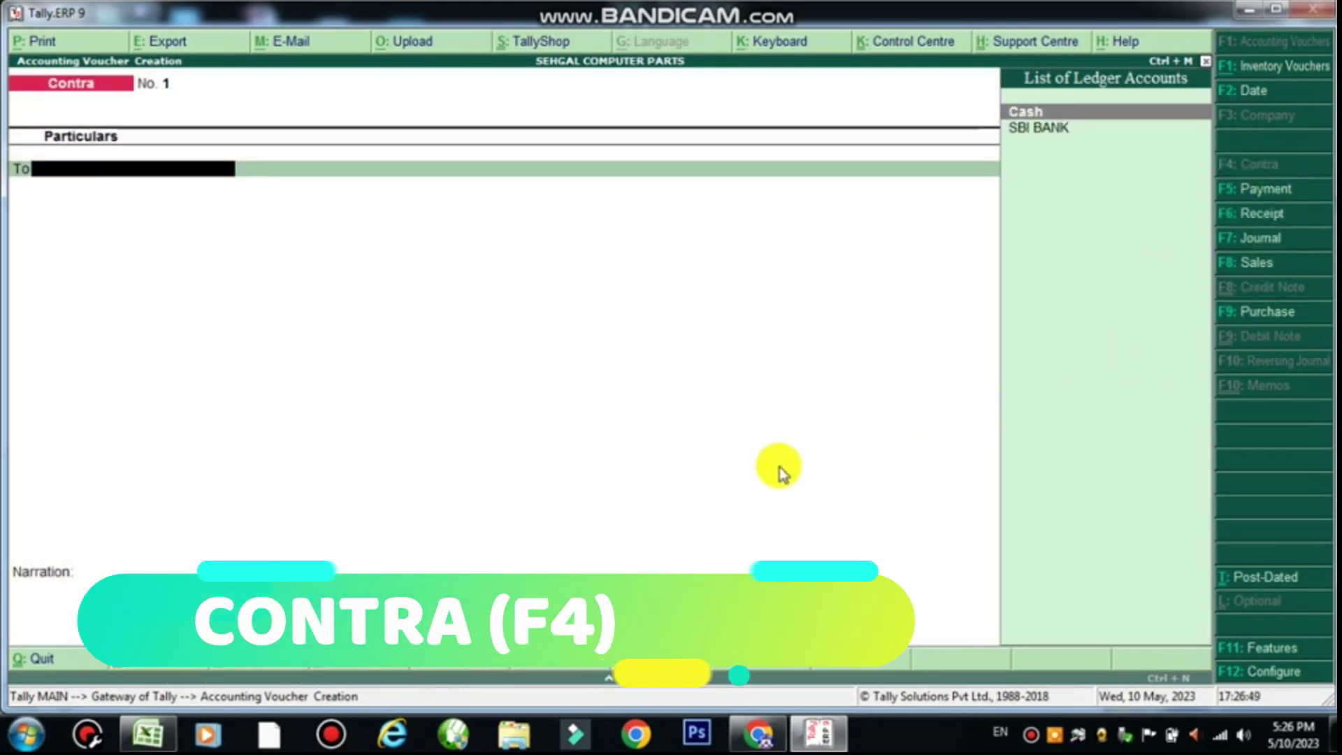
Step: Check the deposit amount in Excel cell C11 and credit Cash 5000 in the first contra voucher
key(alt+Tab)
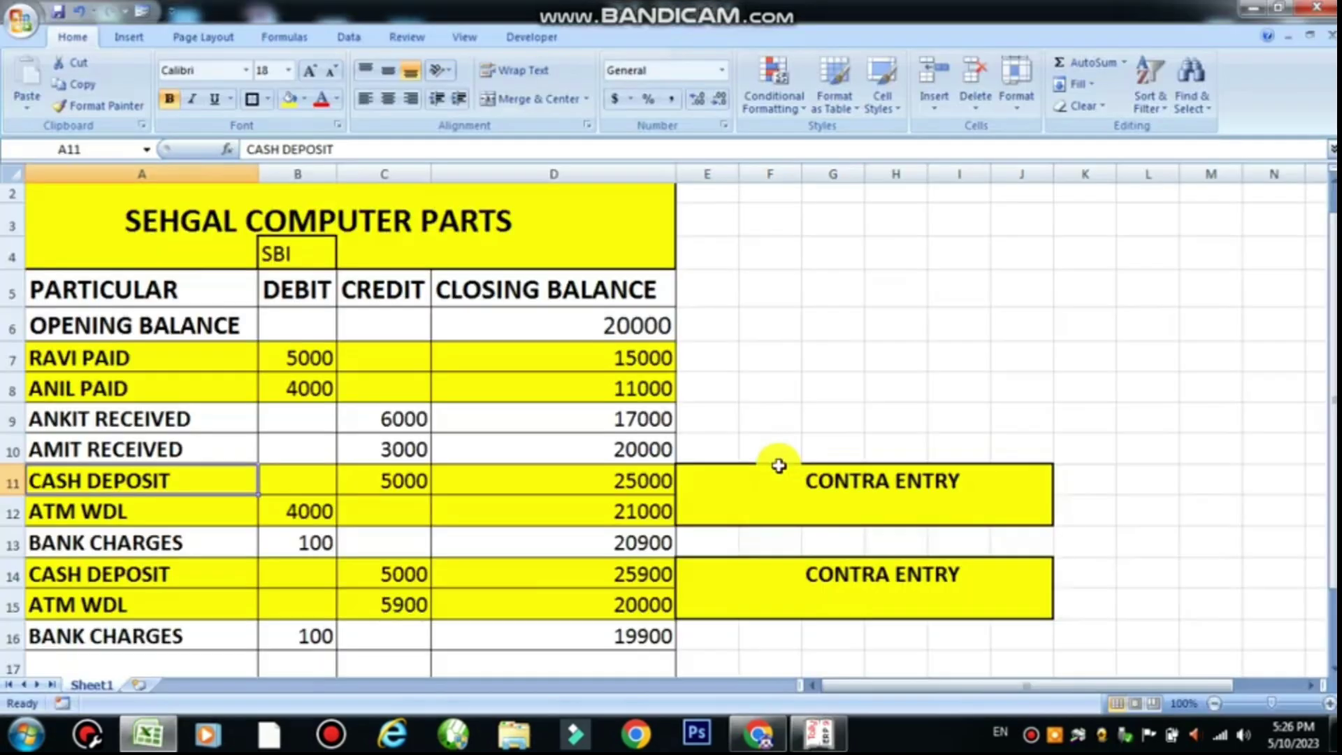
click(410, 472)
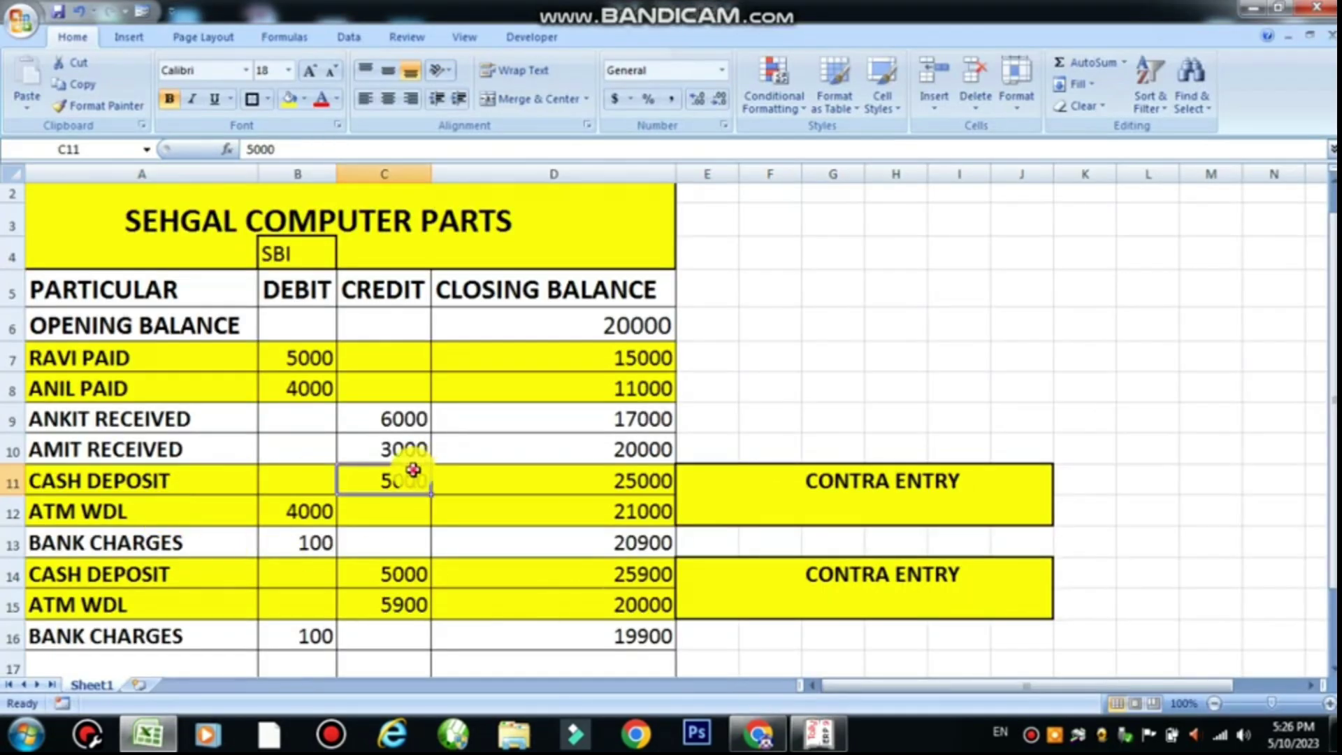
key(alt+Tab)
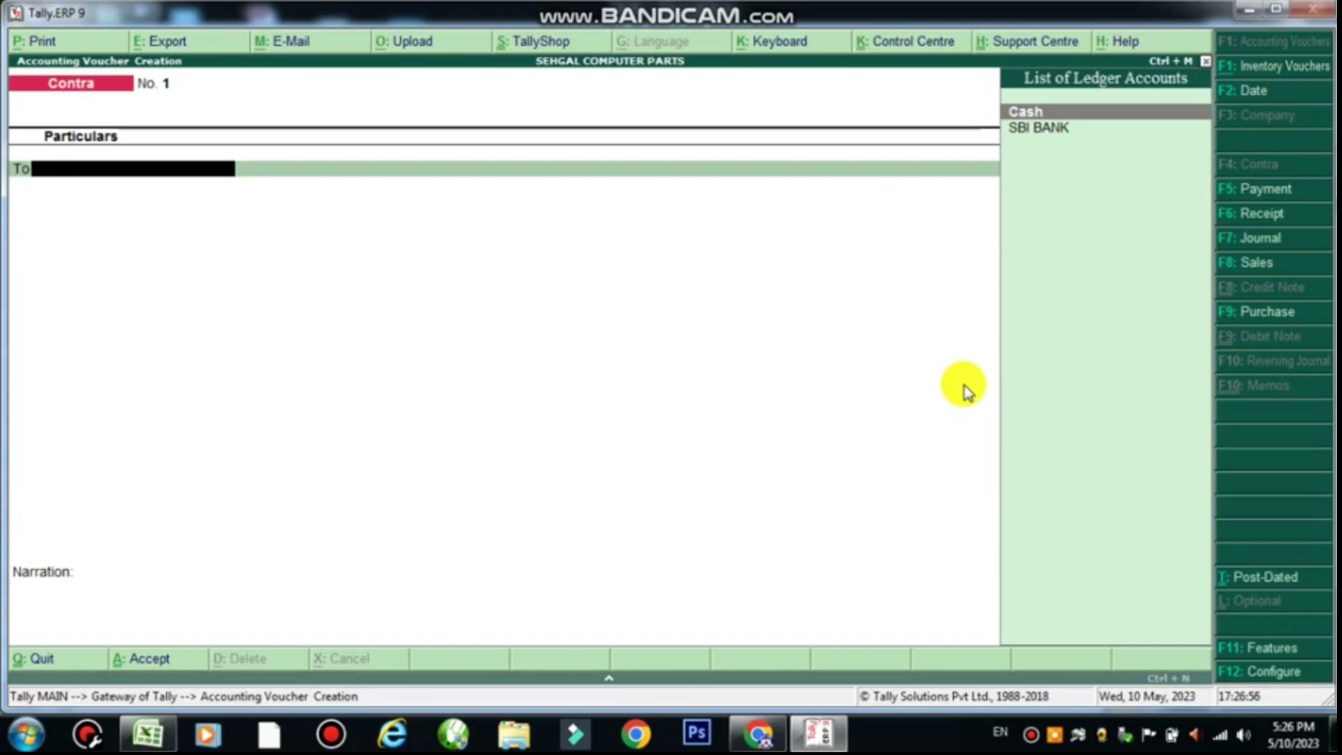
key(Return)
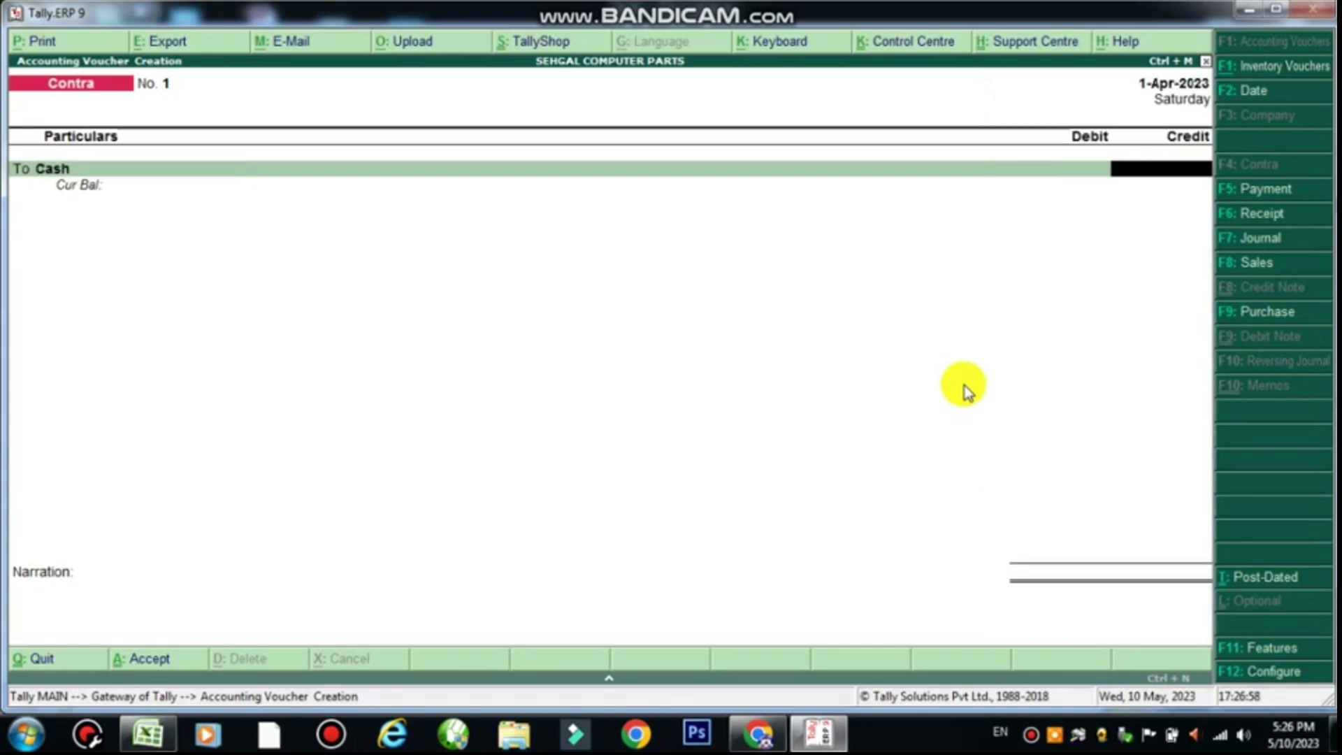
key(alt+Tab)
key(alt+Tab)
text(5000)
key(Return)
key(Return)
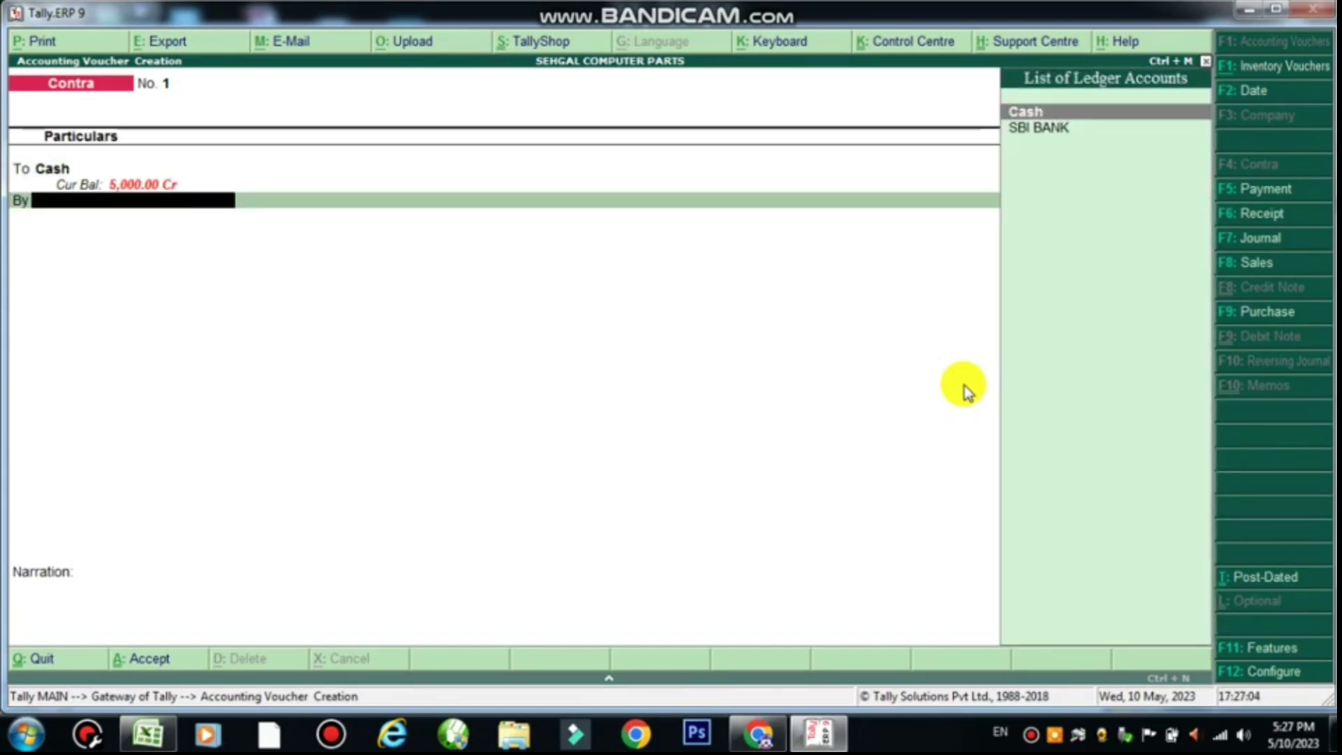
Step: Debit SBI BANK 5000 in the first contra voucher and compare its balance with the closing balance in Excel cell D11
key(Down)
key(Return)
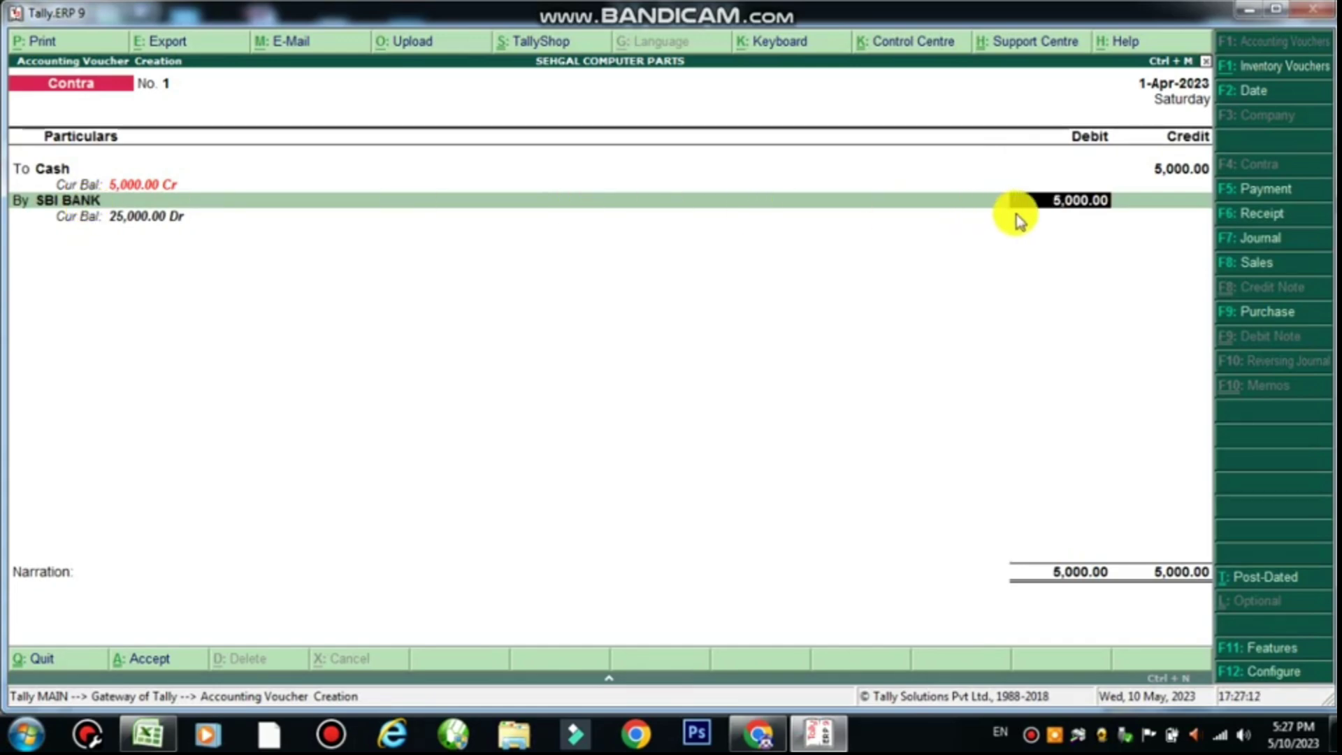
key(alt+Tab)
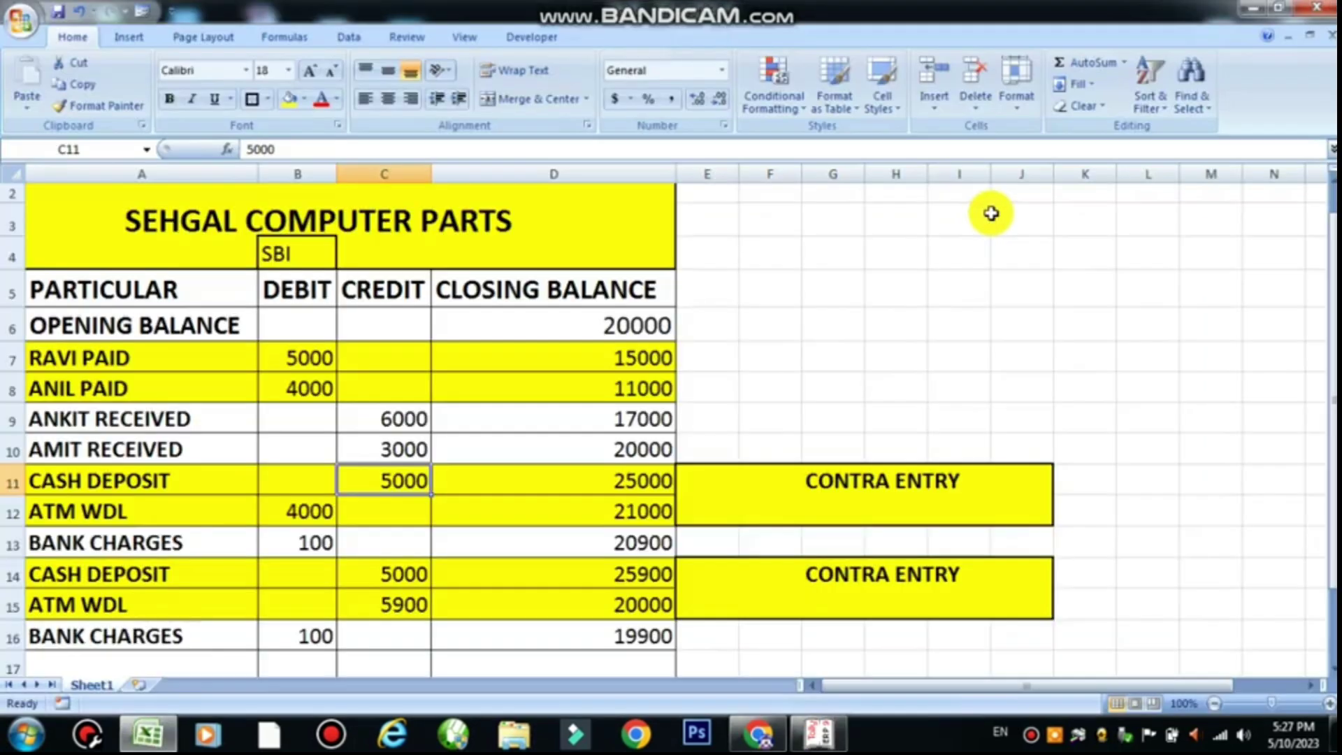
click(608, 481)
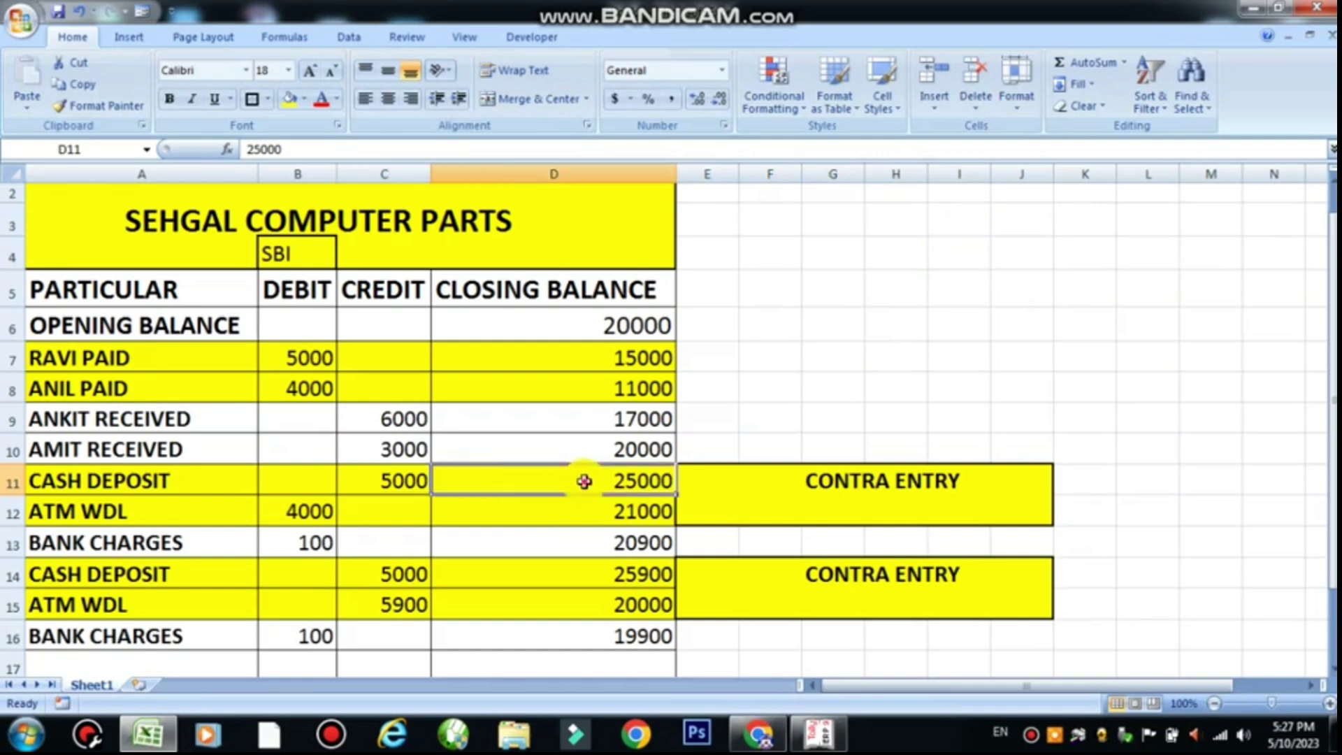
key(alt+Tab)
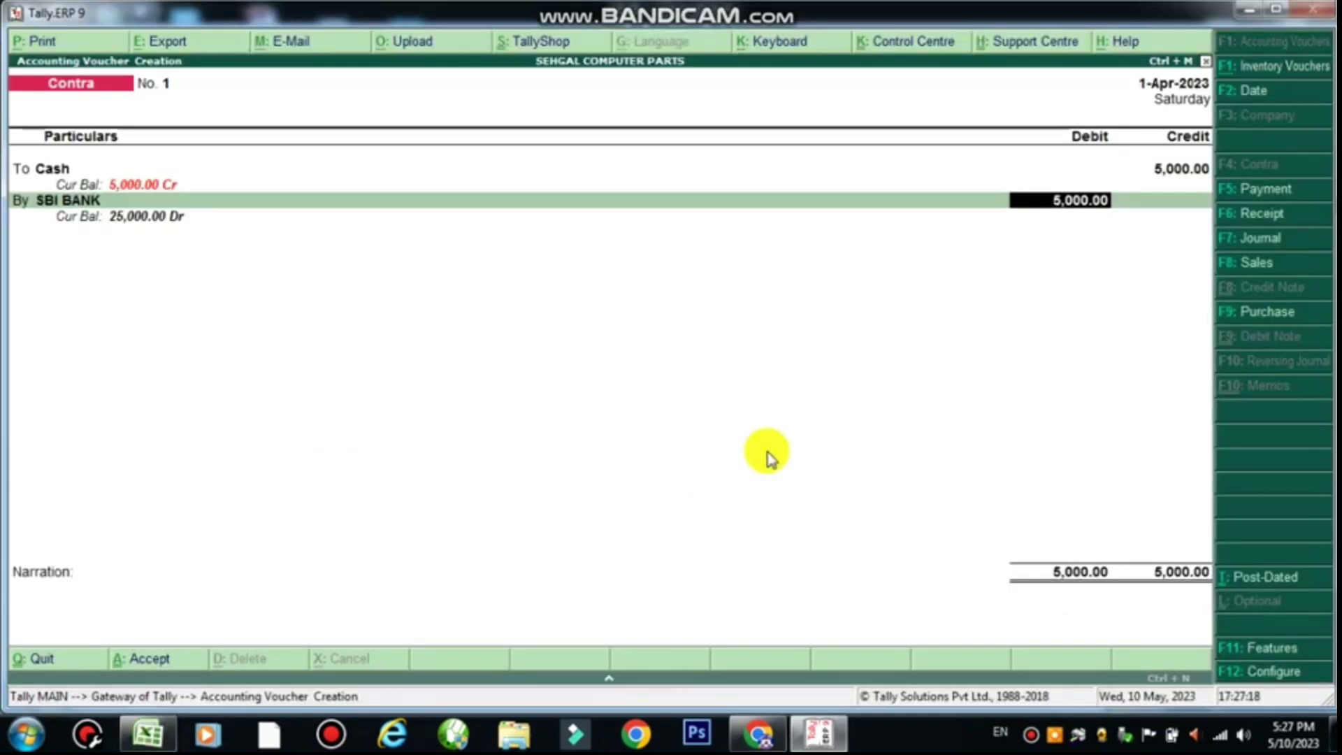
Step: Accept the 5000 debit and complete SBI BANK's cash allocation with all denomination counts left empty
key(Return)
key(Return)
key(Return)
key(Return)
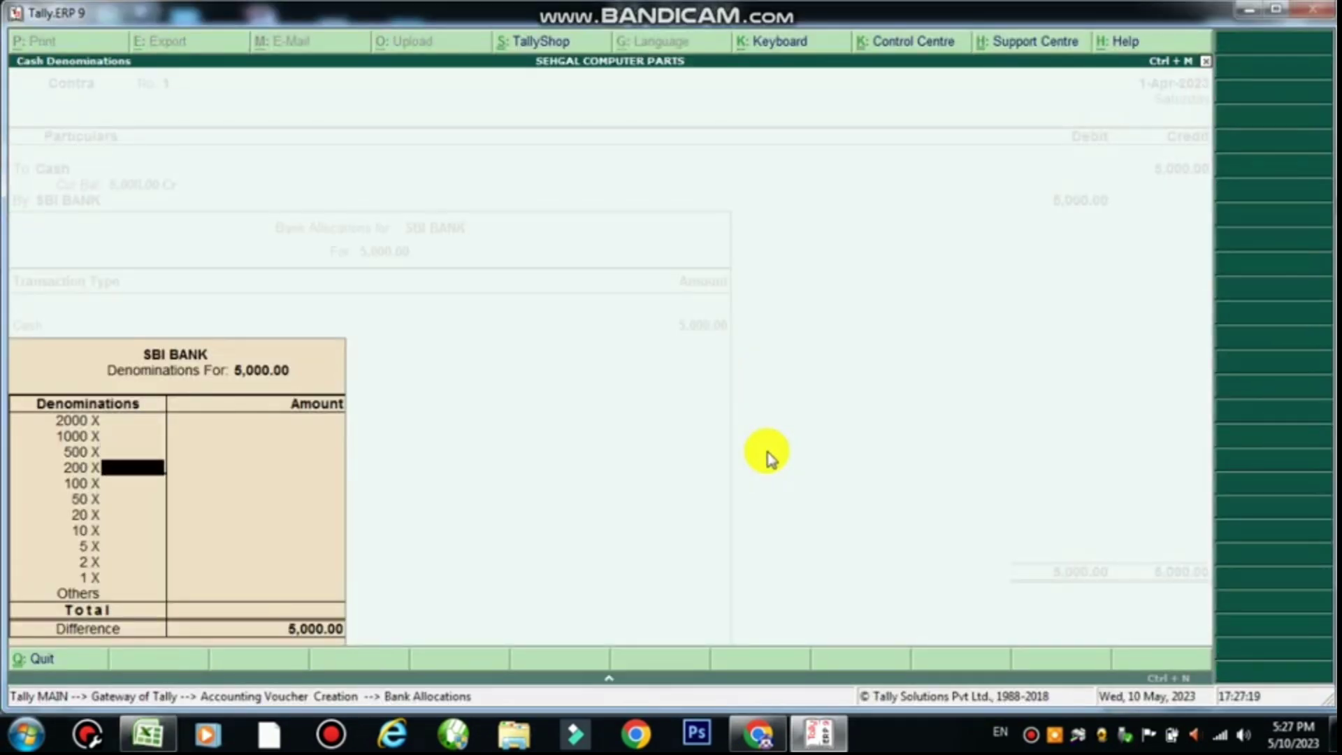
key(Return)
key(Return)
key(Return)
key(Return)
key(Return)
key(Return)
key(Return)
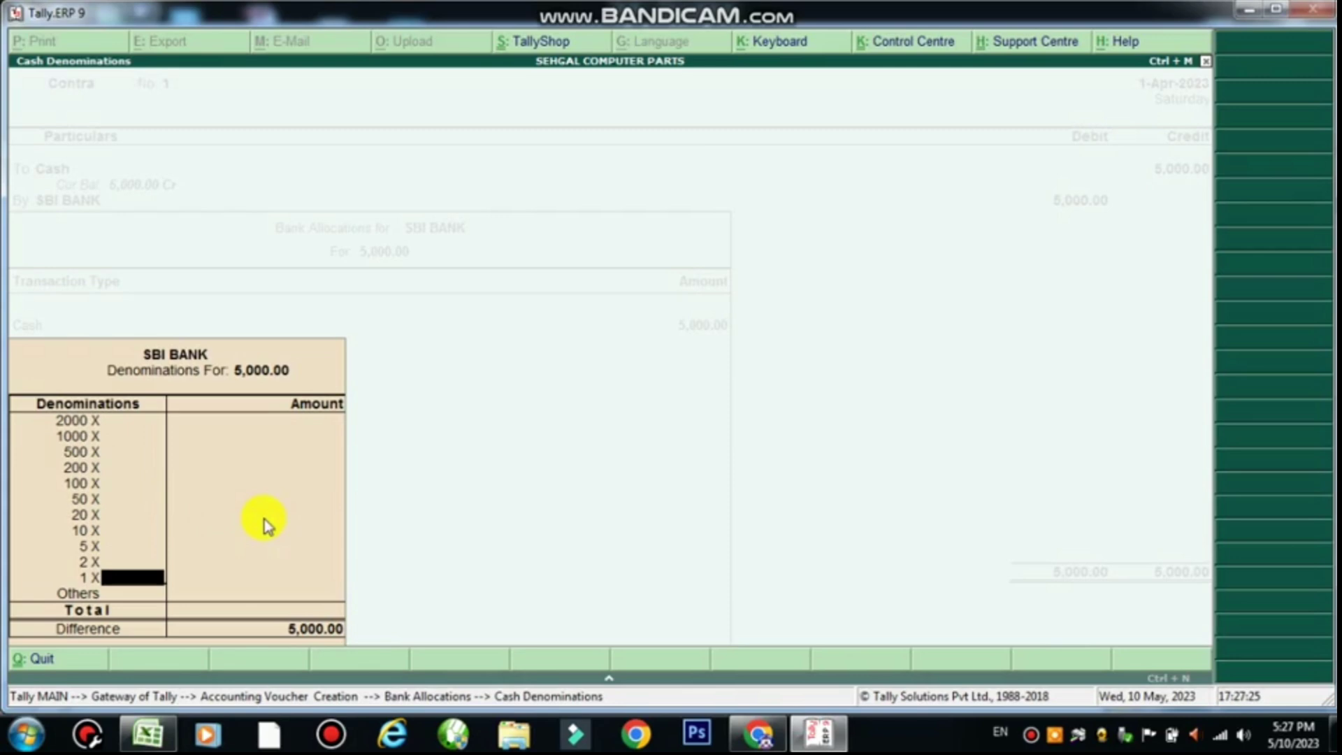
key(Return)
key(Return)
key(Return)
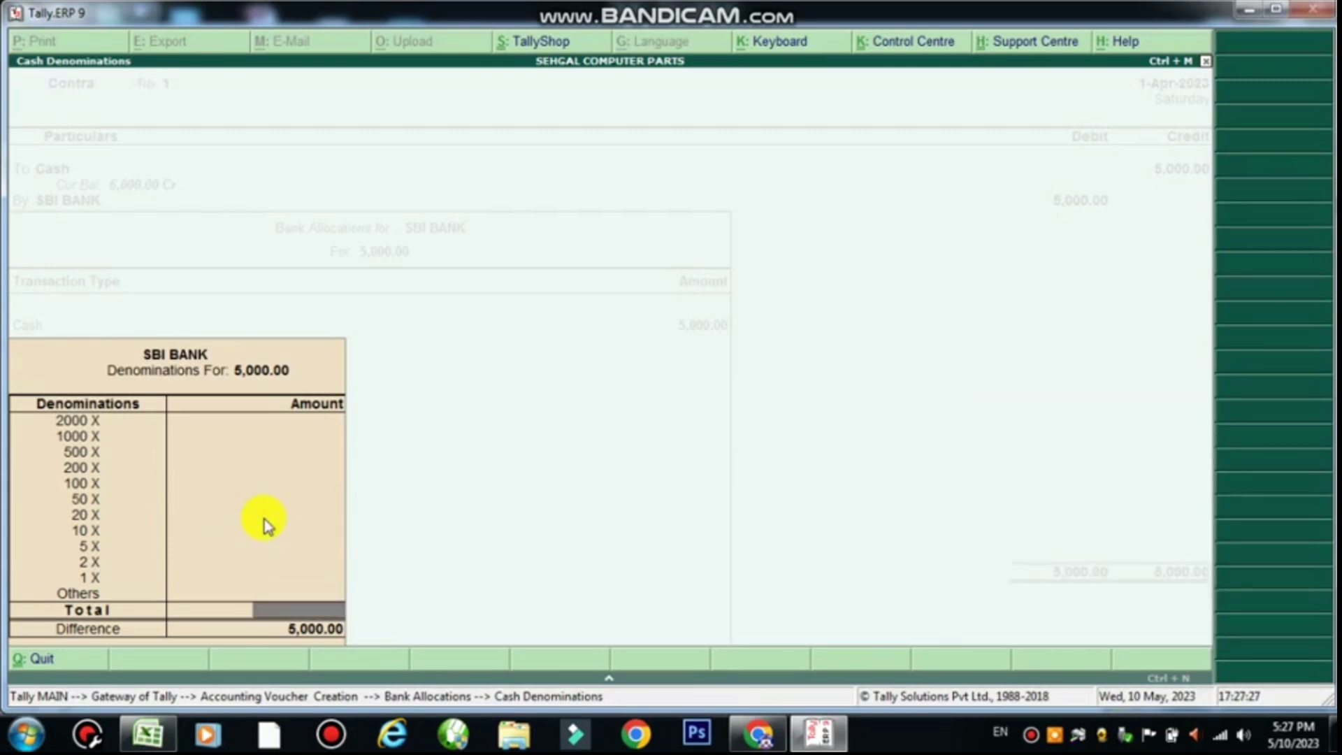
key(Return)
key(Return)
key(Return)
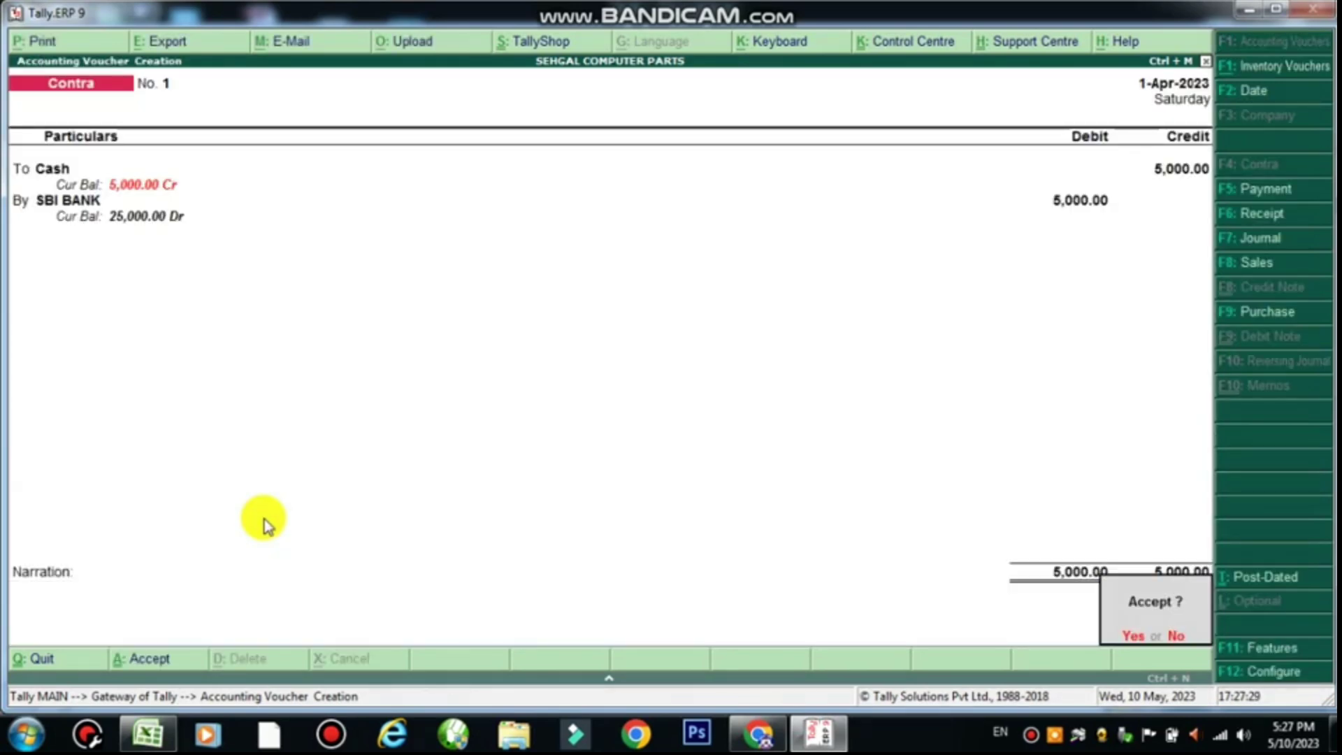
Step: Enter the narration "BEINGH CASH DEPOSIT" in the first contra voucher and save it
key(Return)
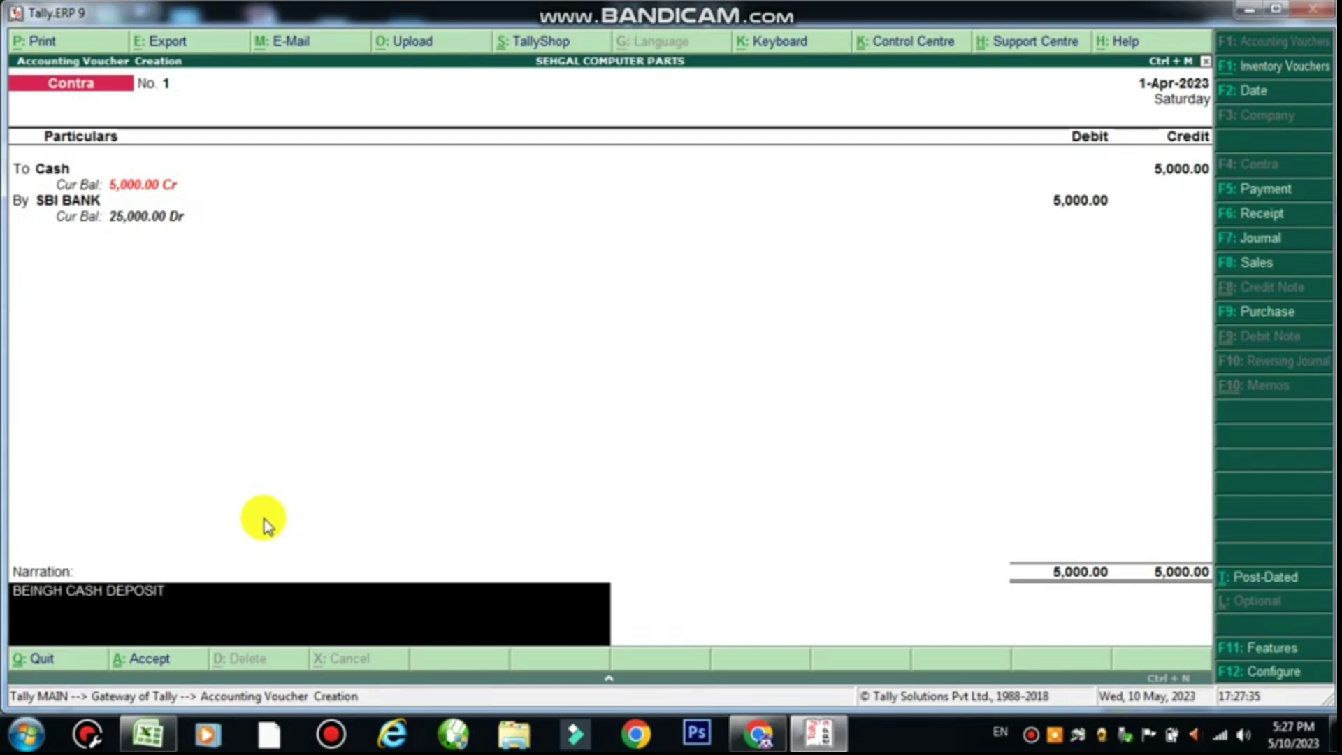
key(Return)
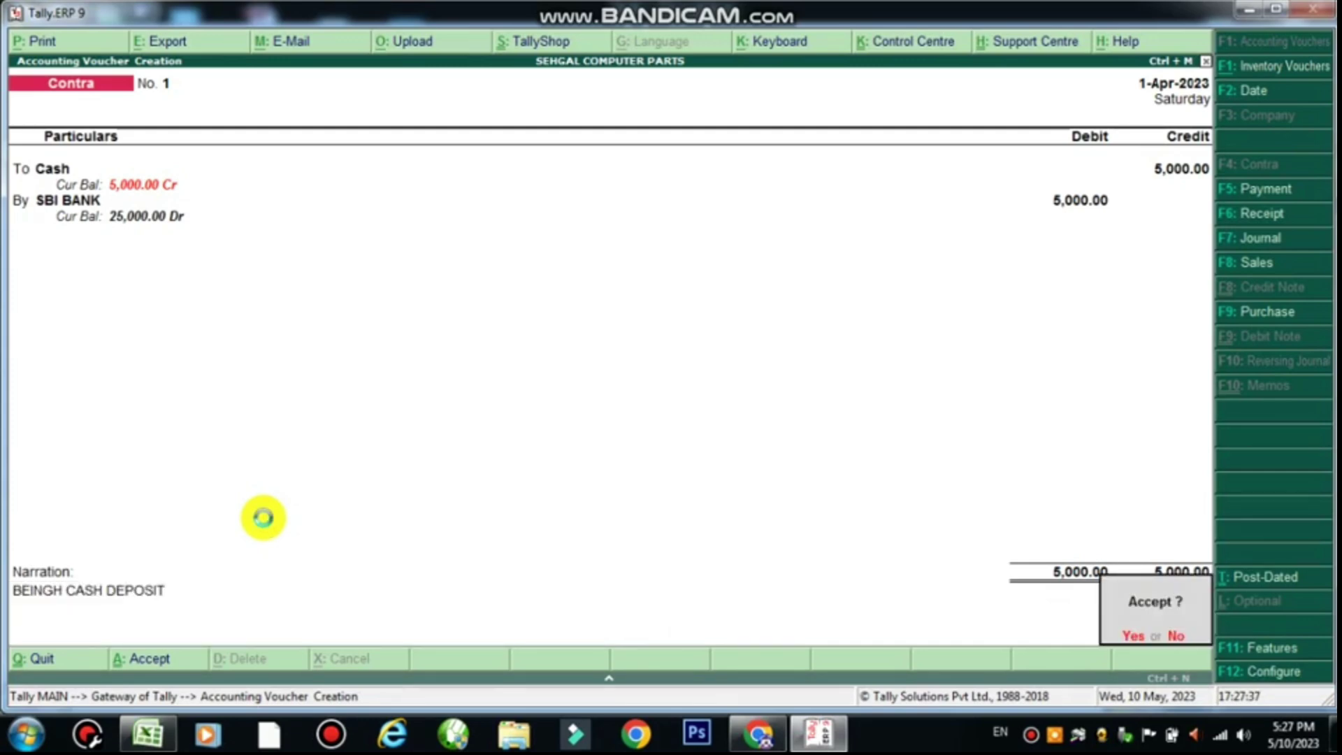
key(Return)
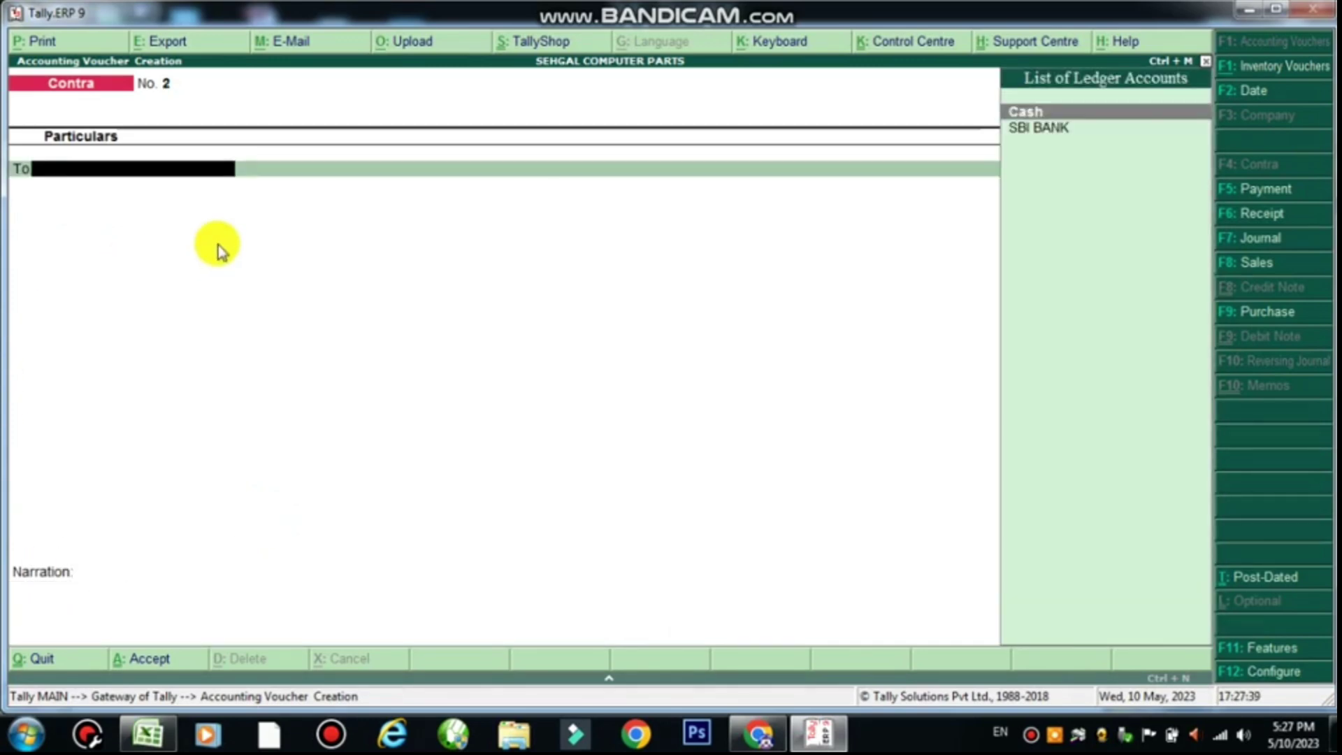
Step: Review the deposit amount in Excel cell C11 and the ATM WDL entry in row 12, and return to Tally.ERP 9
key(alt+Tab)
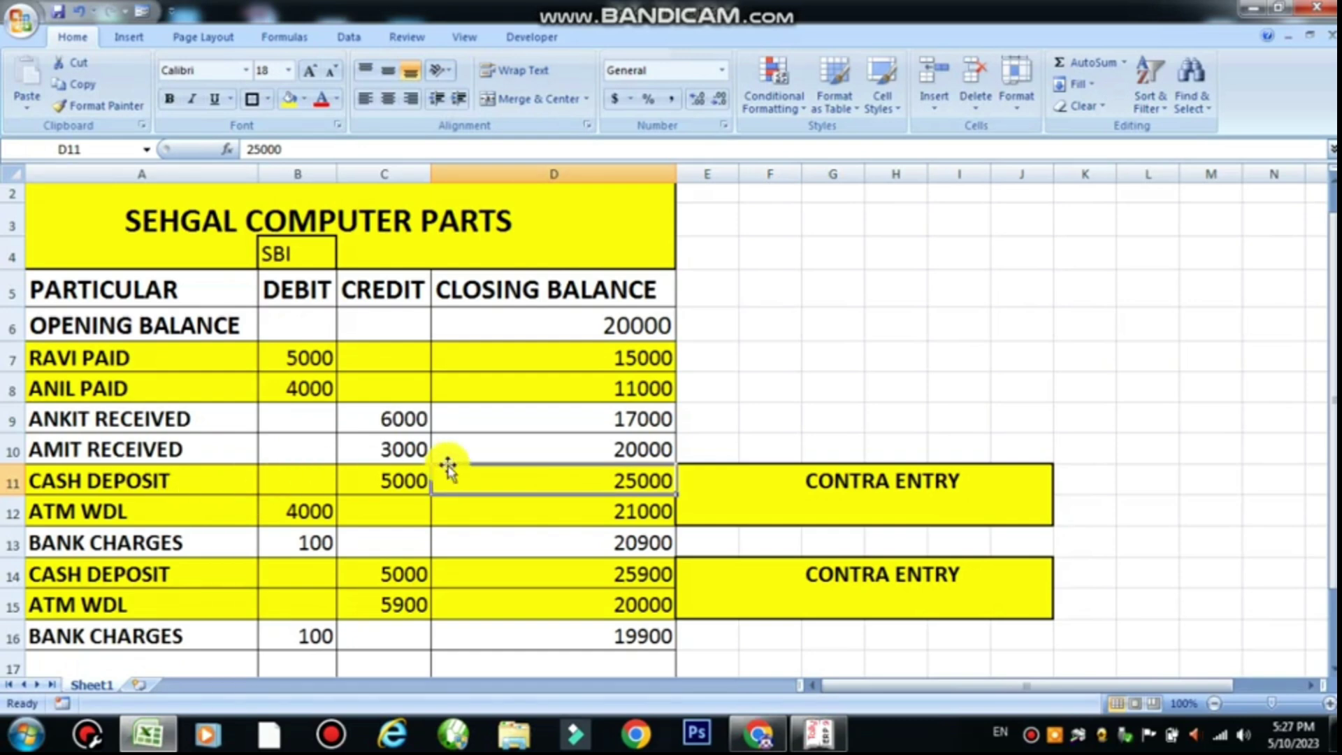
click(391, 476)
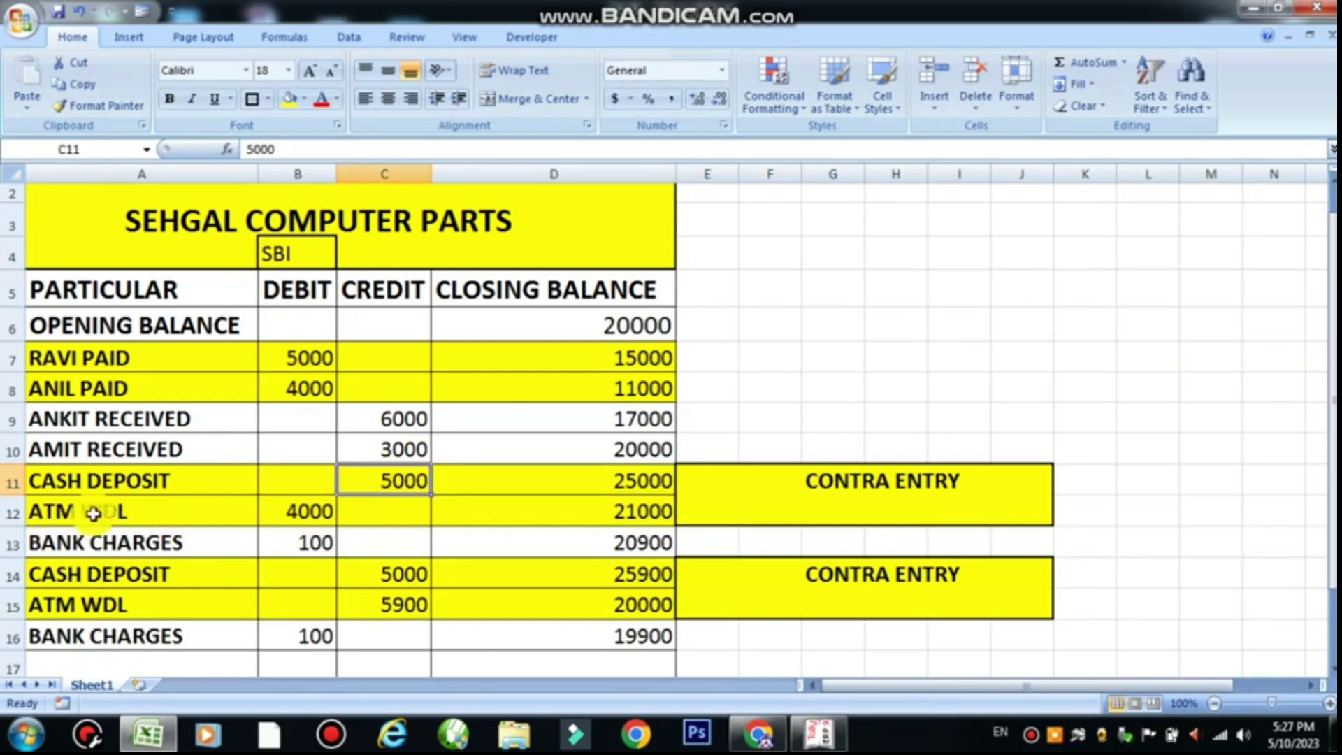
click(272, 509)
click(114, 512)
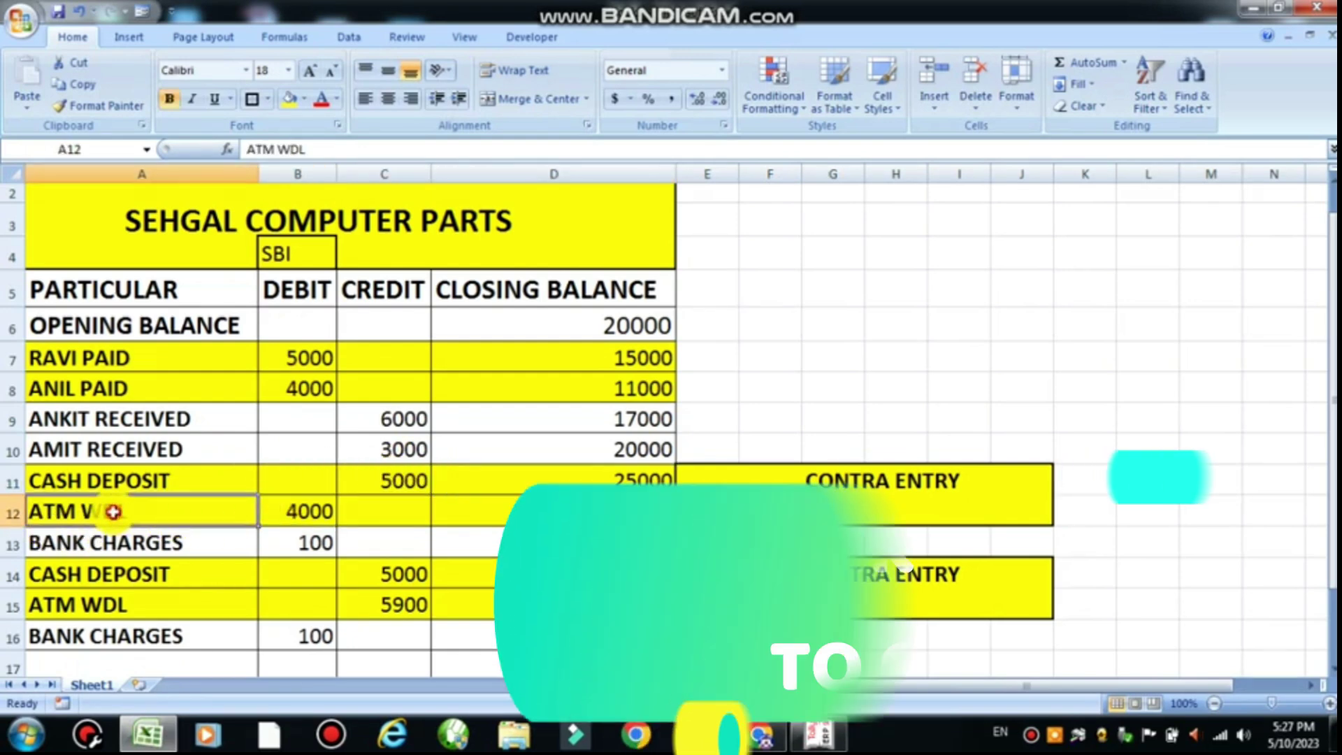
key(alt+Tab)
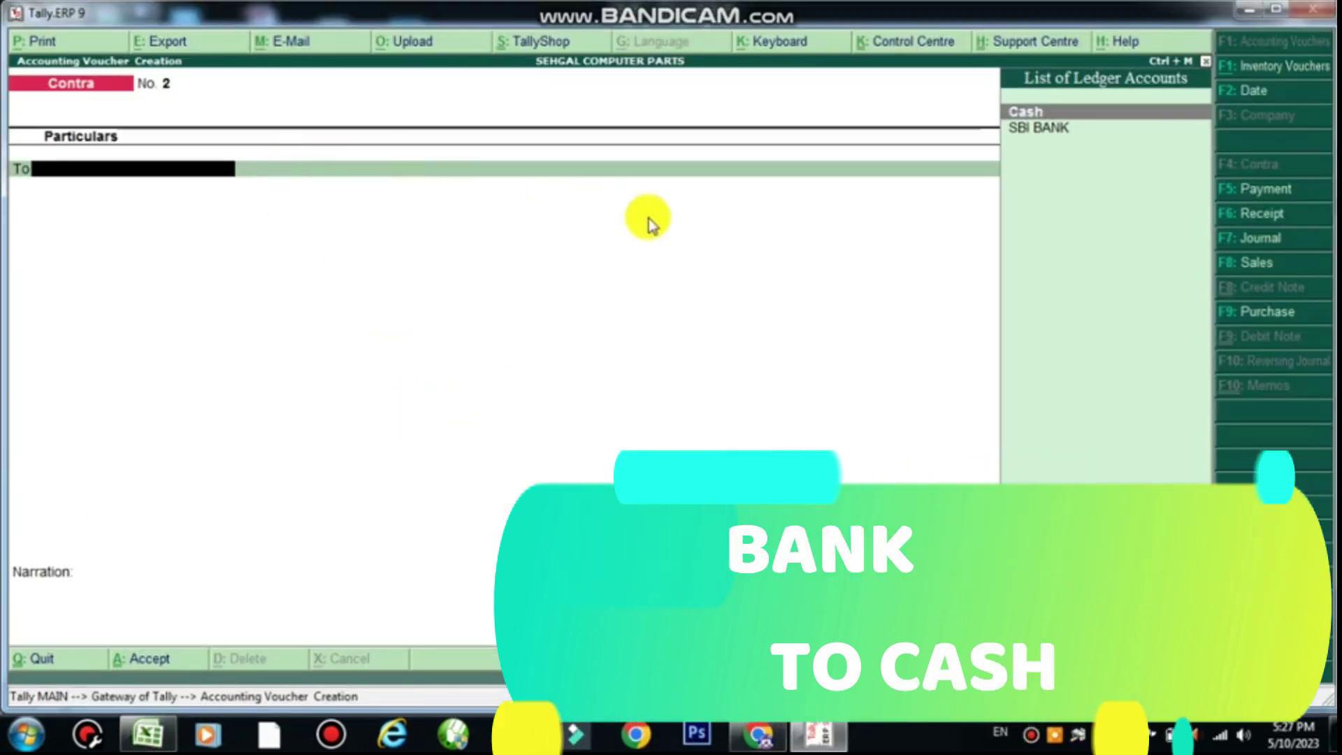
Step: Credit SBI BANK 4000 in the second contra voucher, matching the ATM WDL row in Excel, and accept its bank allocation
key(Down)
key(Return)
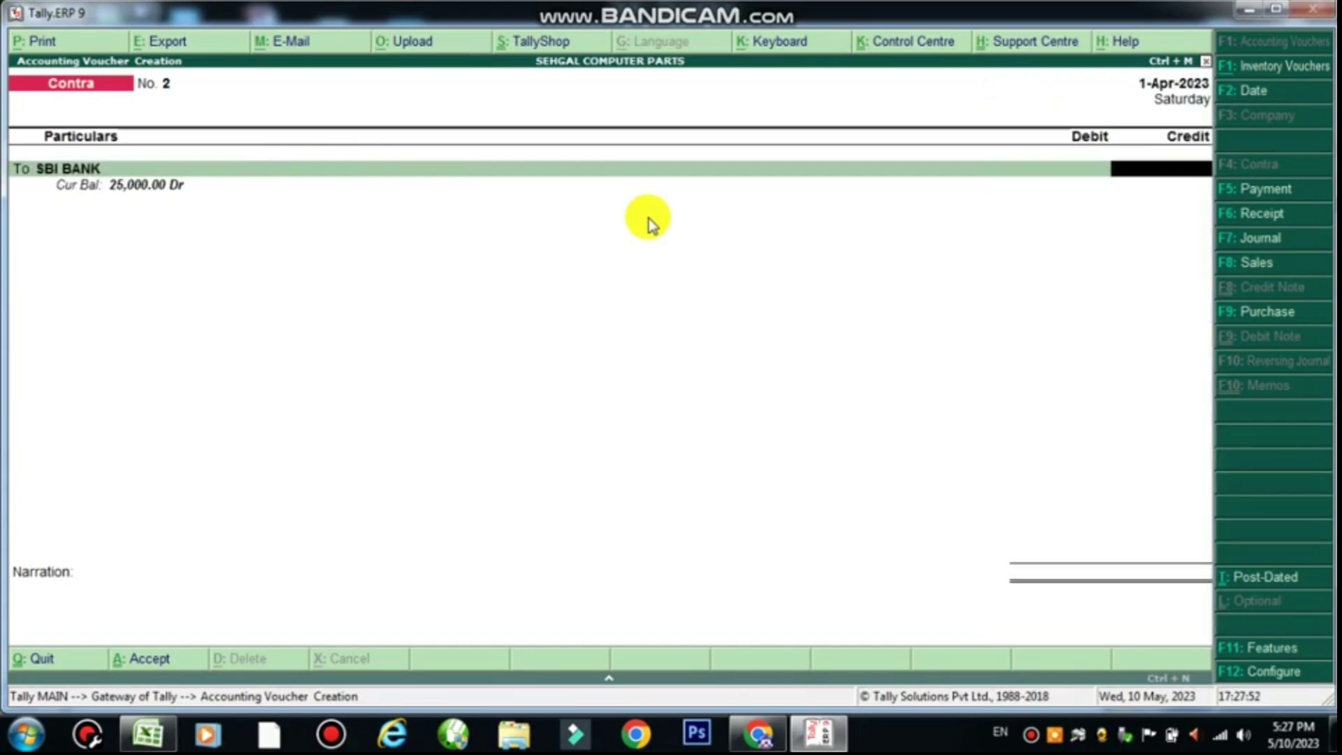
key(alt+Tab)
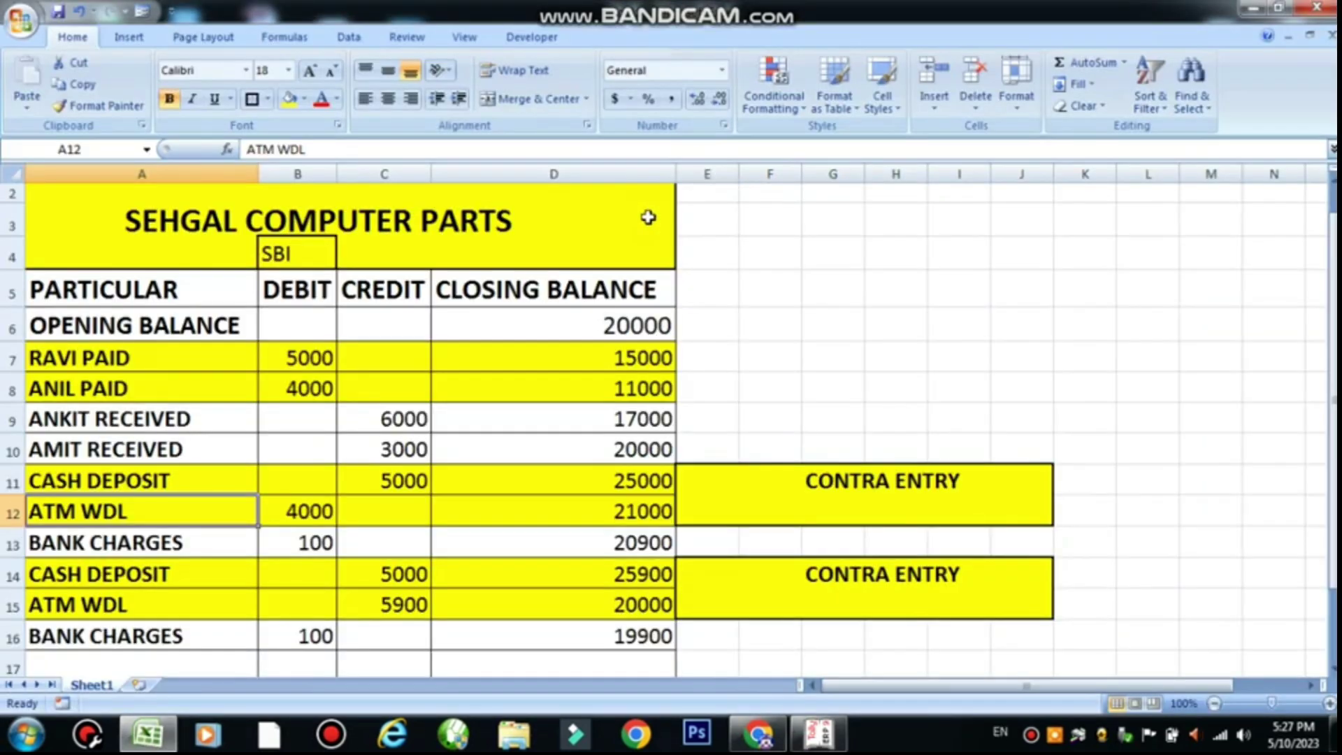
key(alt+Tab)
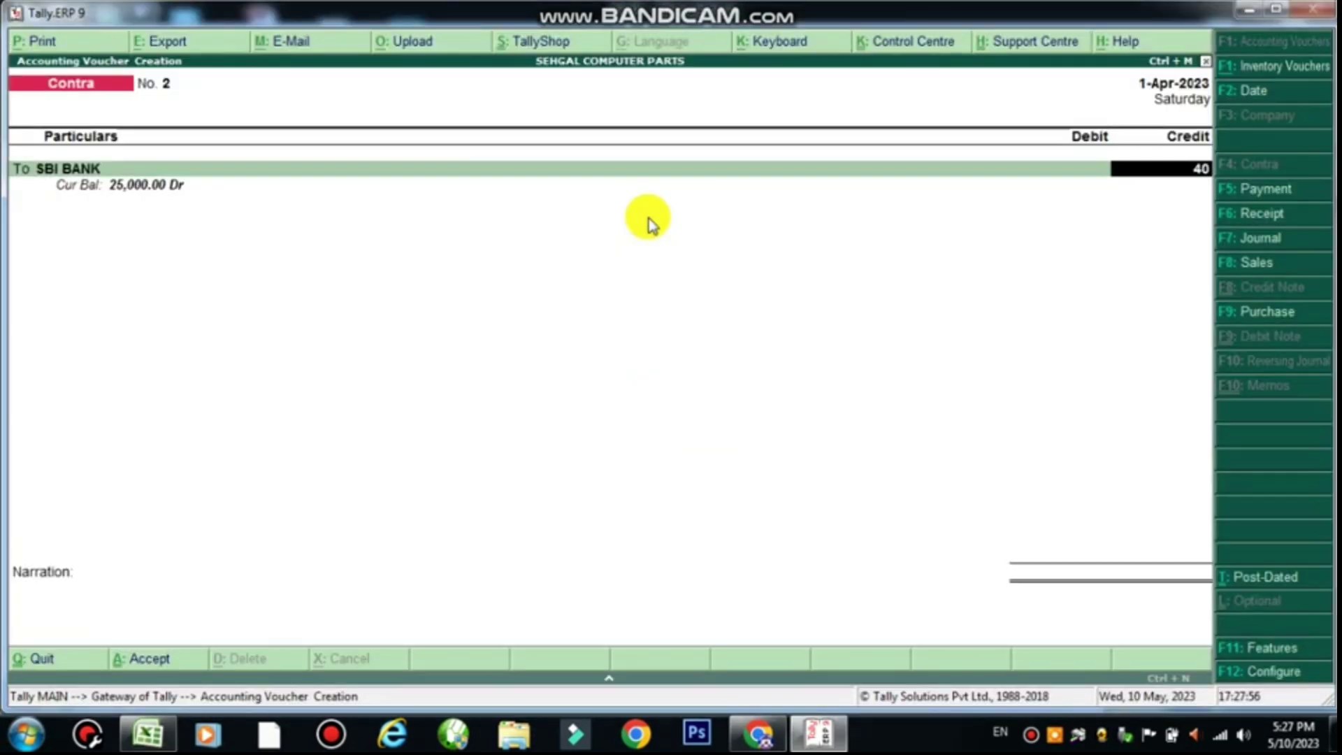
text(4000)
key(Return)
key(Return)
key(Return)
key(Return)
key(Return)
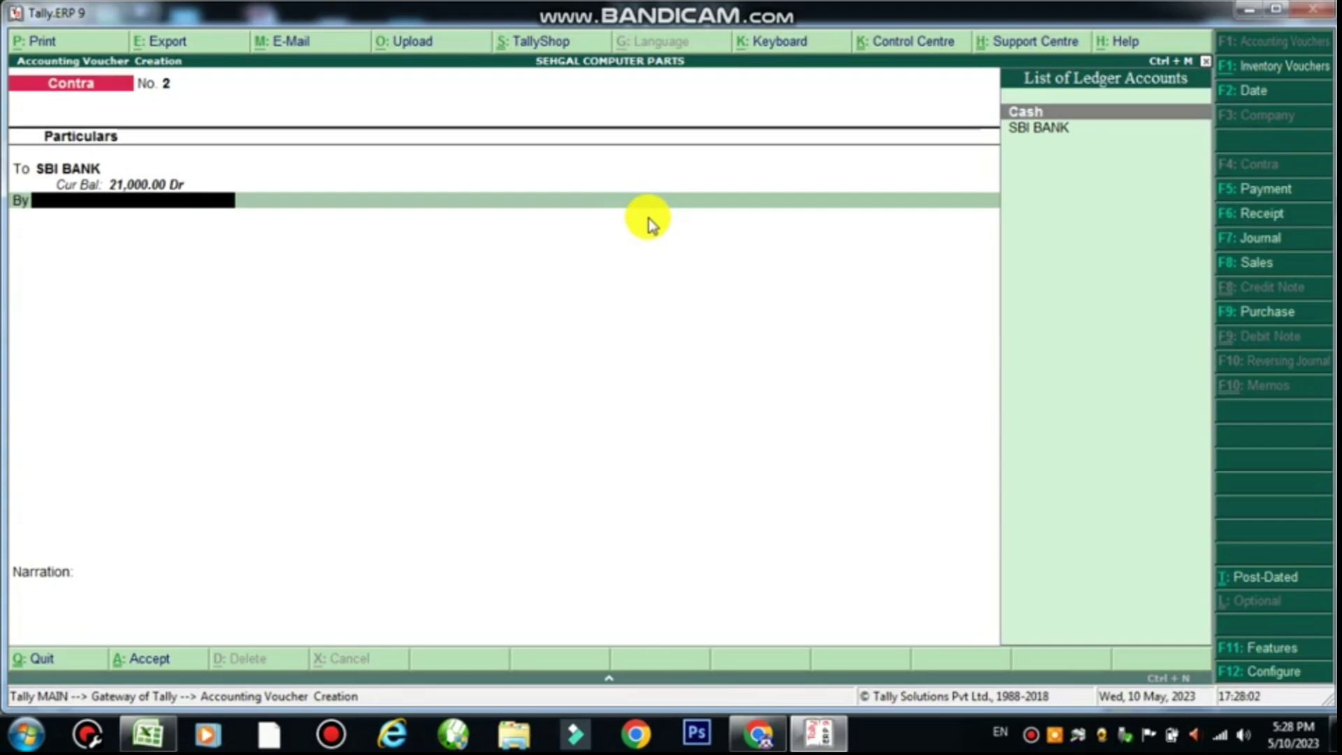
Step: Debit Cash 4000 and save the second contra voucher with the narration "BEING ATM WDL"
key(Return)
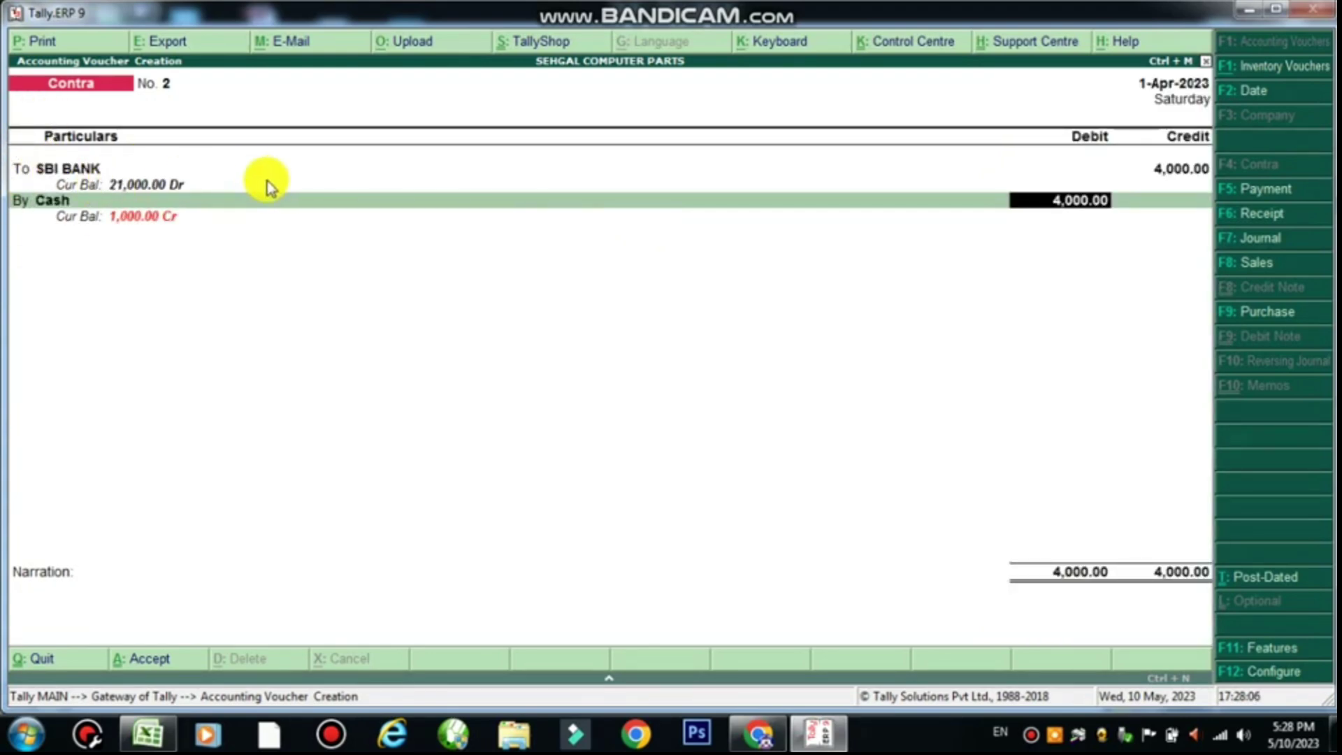
key(Return)
key(Return)
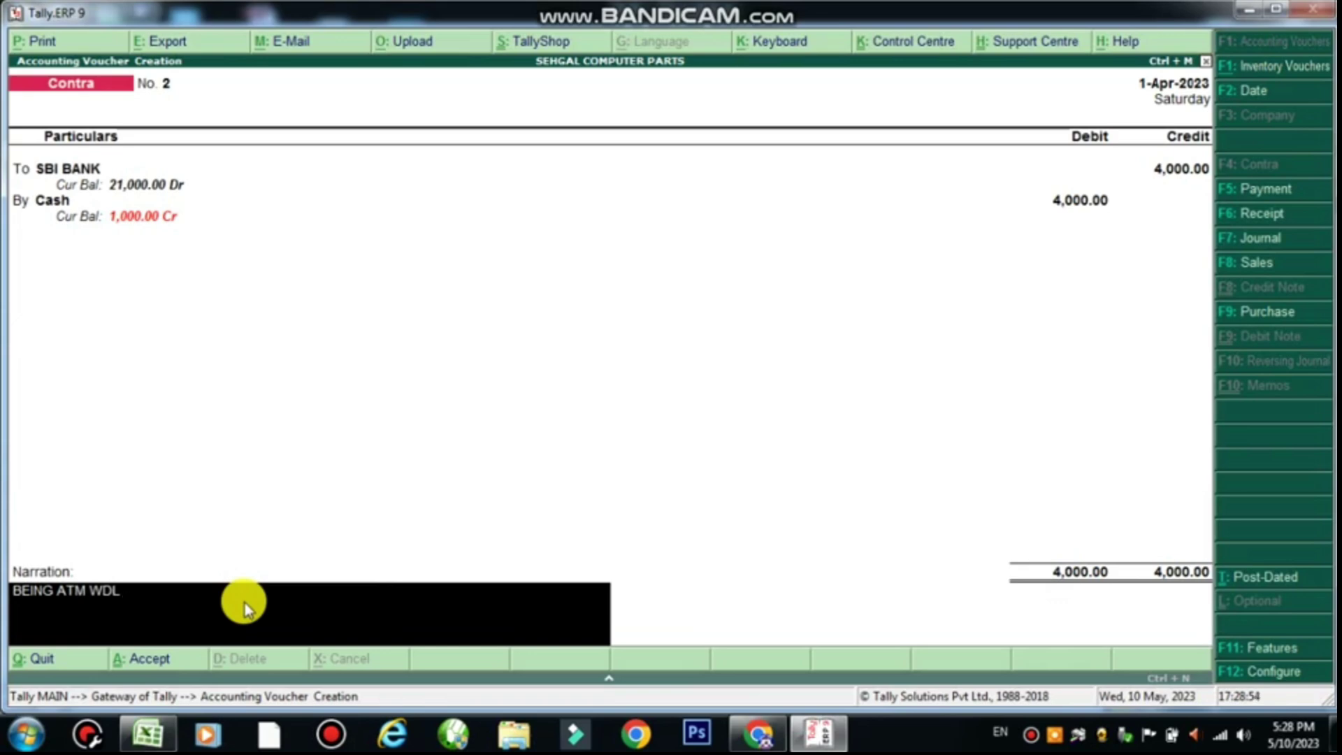
key(Return)
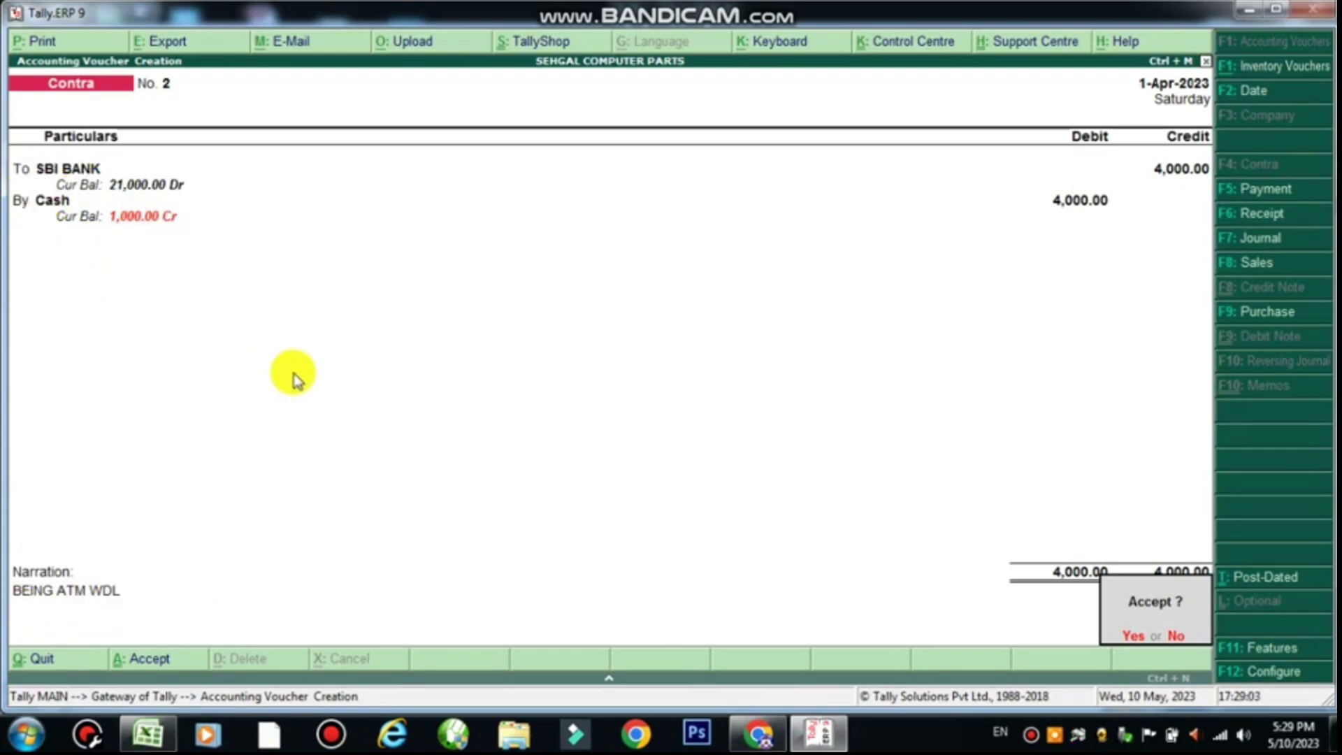
key(Return)
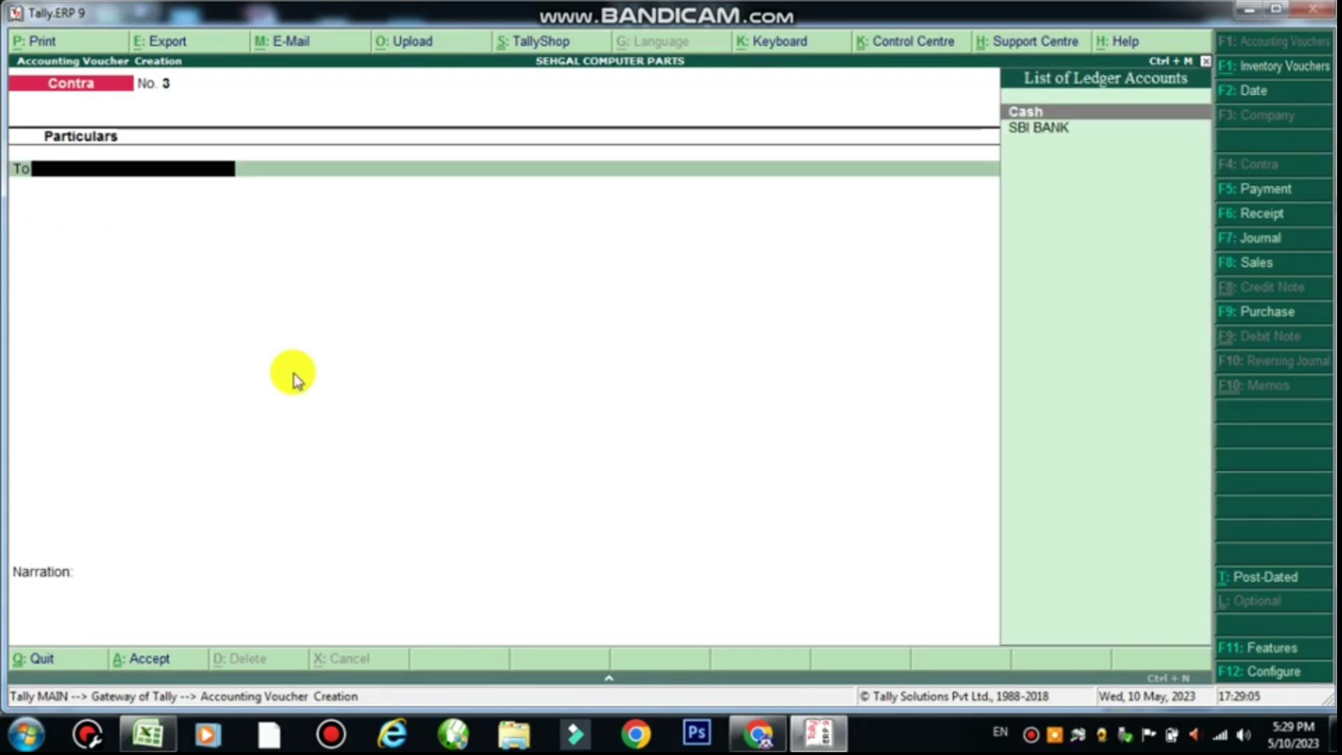
Step: Check the closing balance in Excel cell D12 and the BANK CHARGES entry in row 13, and return to Tally.ERP 9
key(alt+Tab)
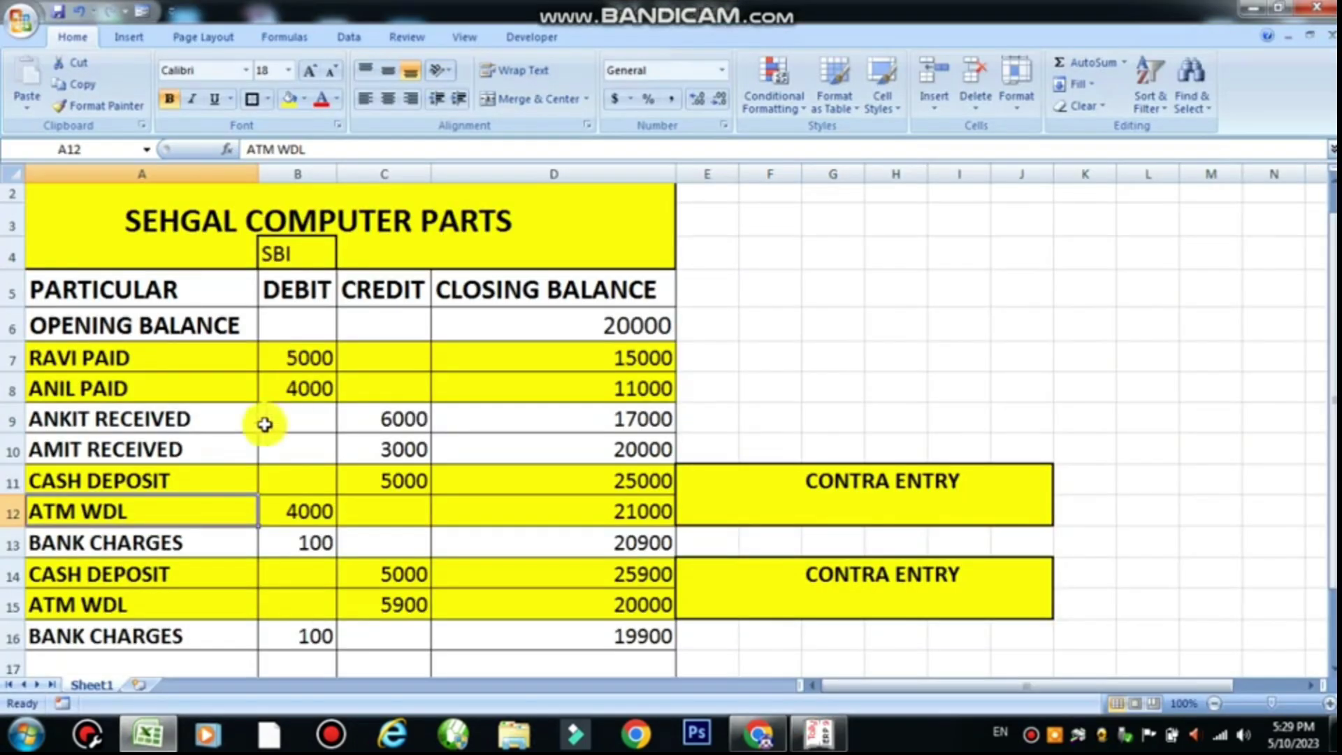
click(599, 514)
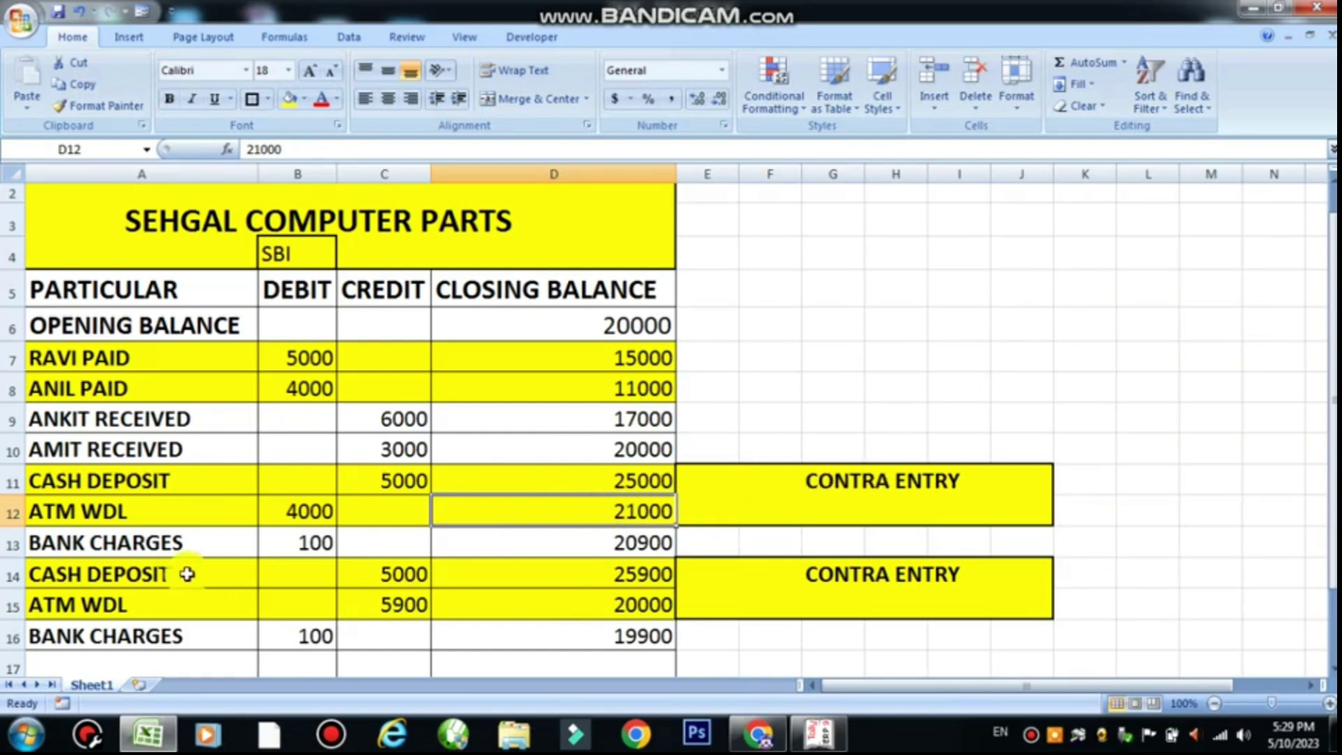
click(164, 542)
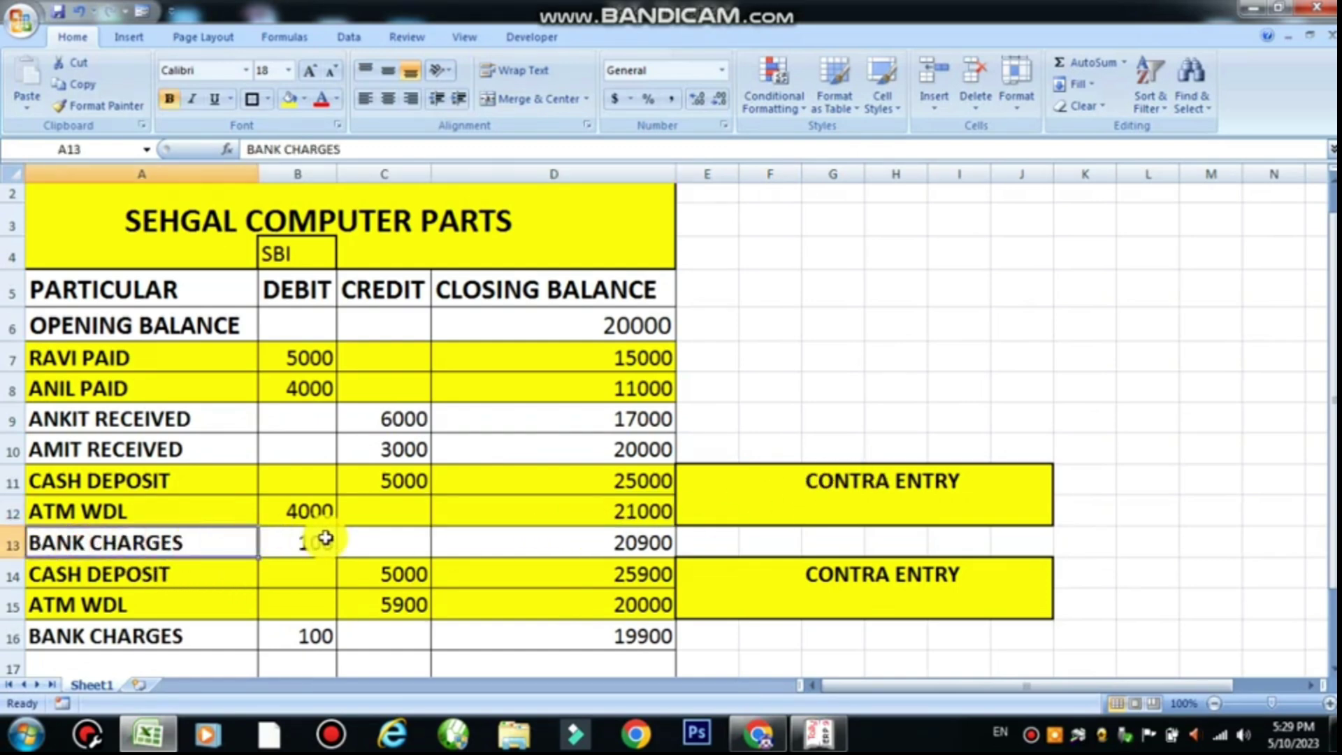
key(alt+Tab)
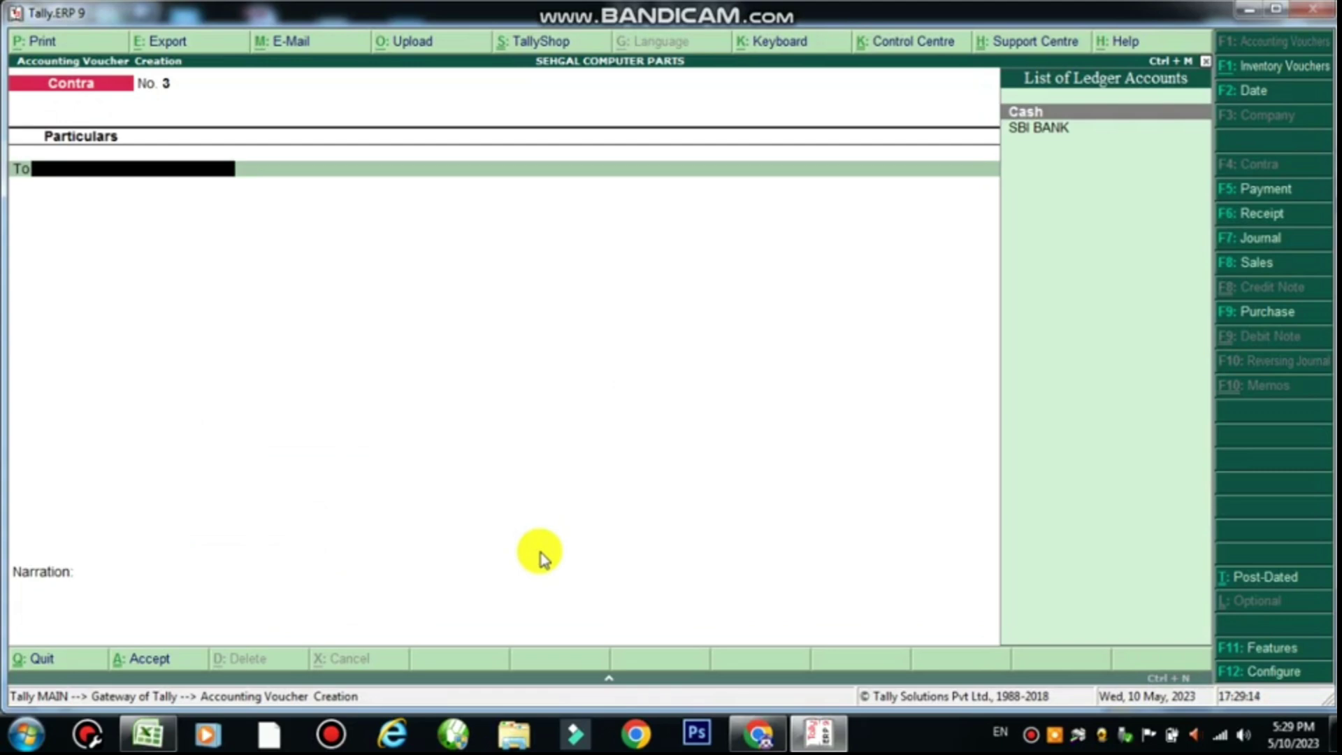
Step: Switch to a payment voucher and create a BANK CHARGE ledger under Indirect Expenses from within it
click(1265, 201)
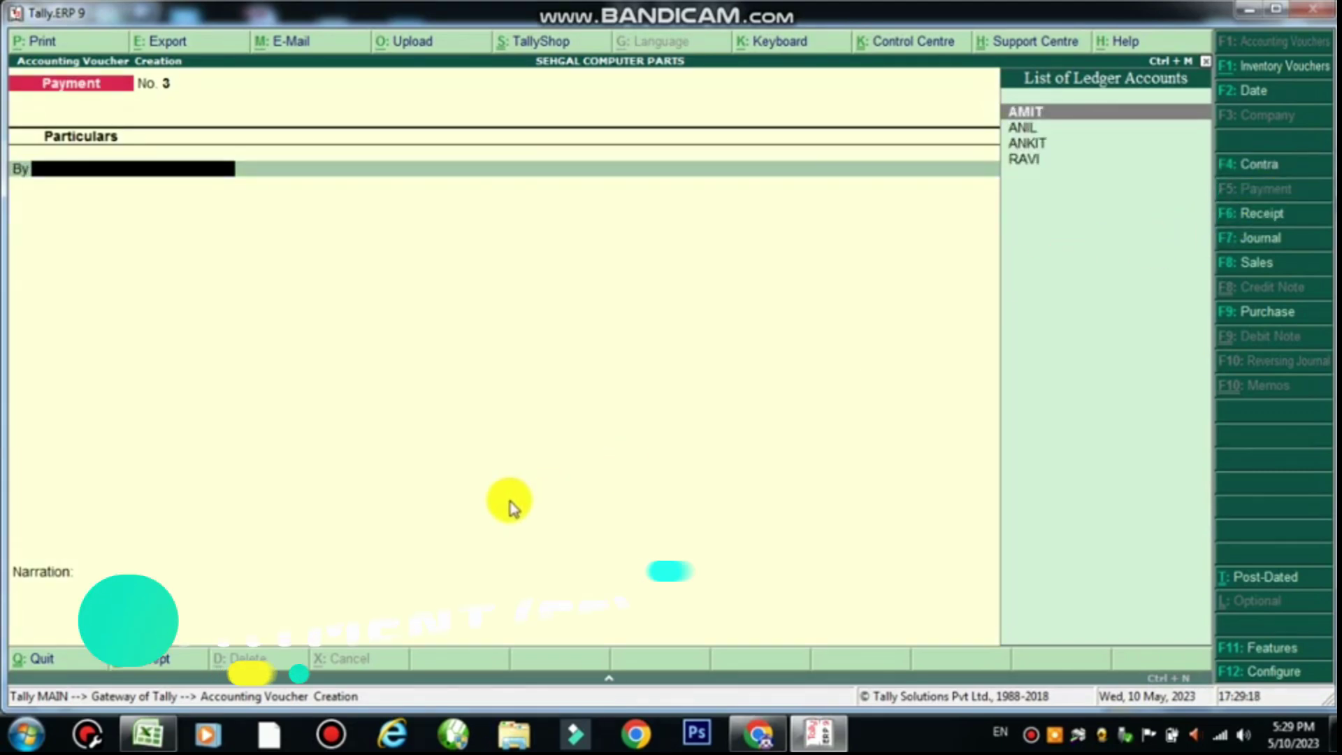
key(F5)
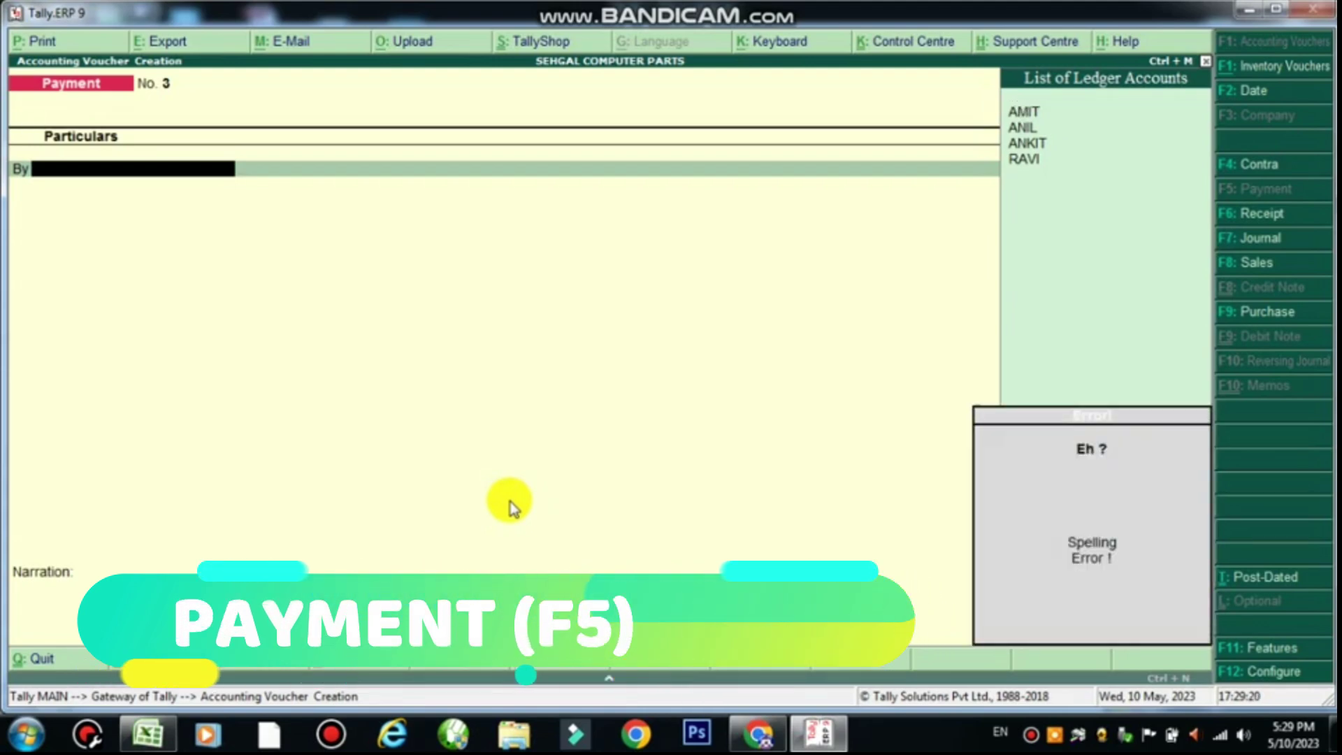
key(alt+c)
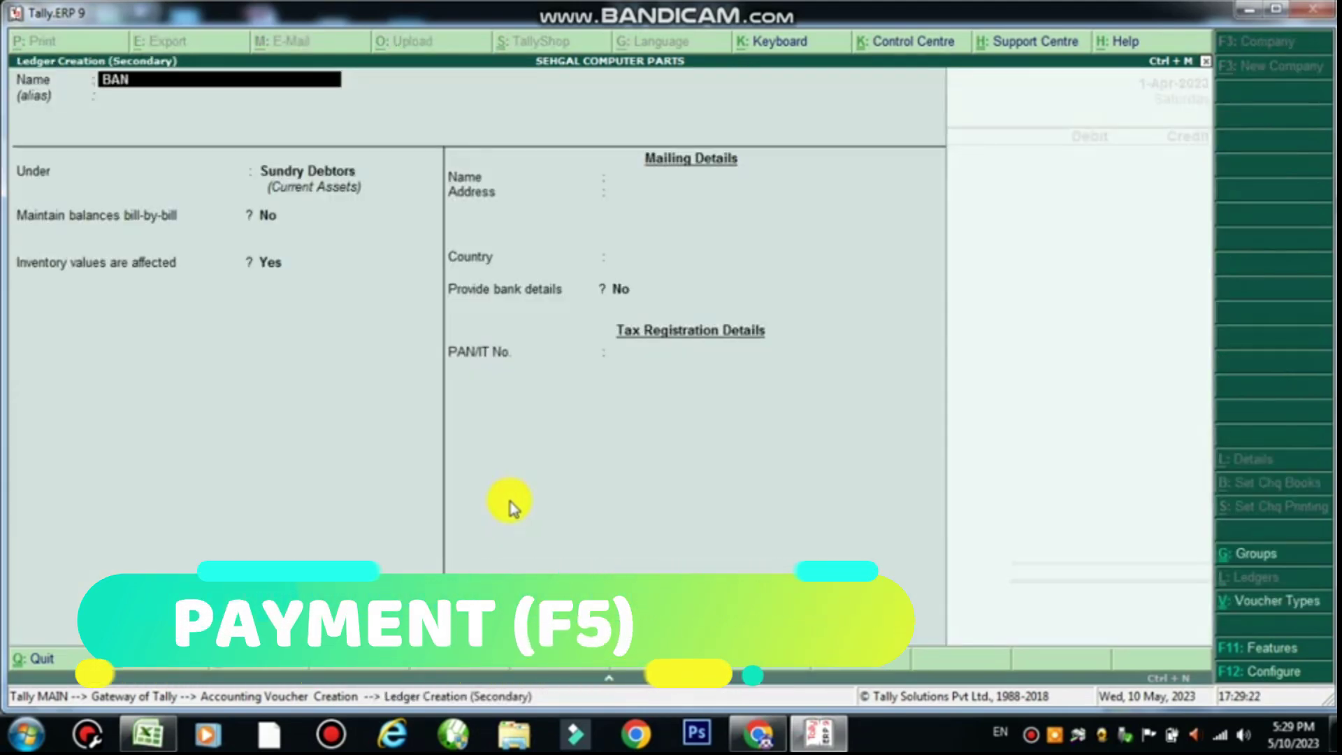
text(K CHARG)
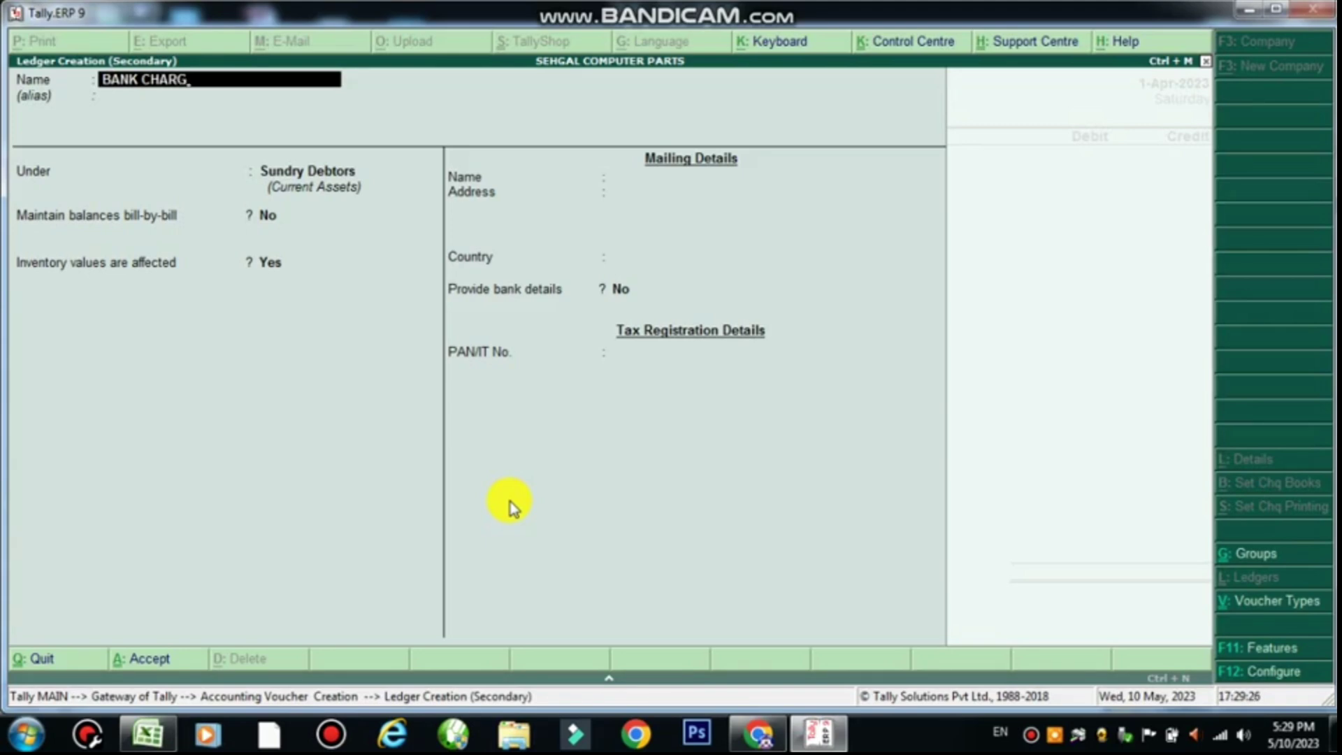
key(Return)
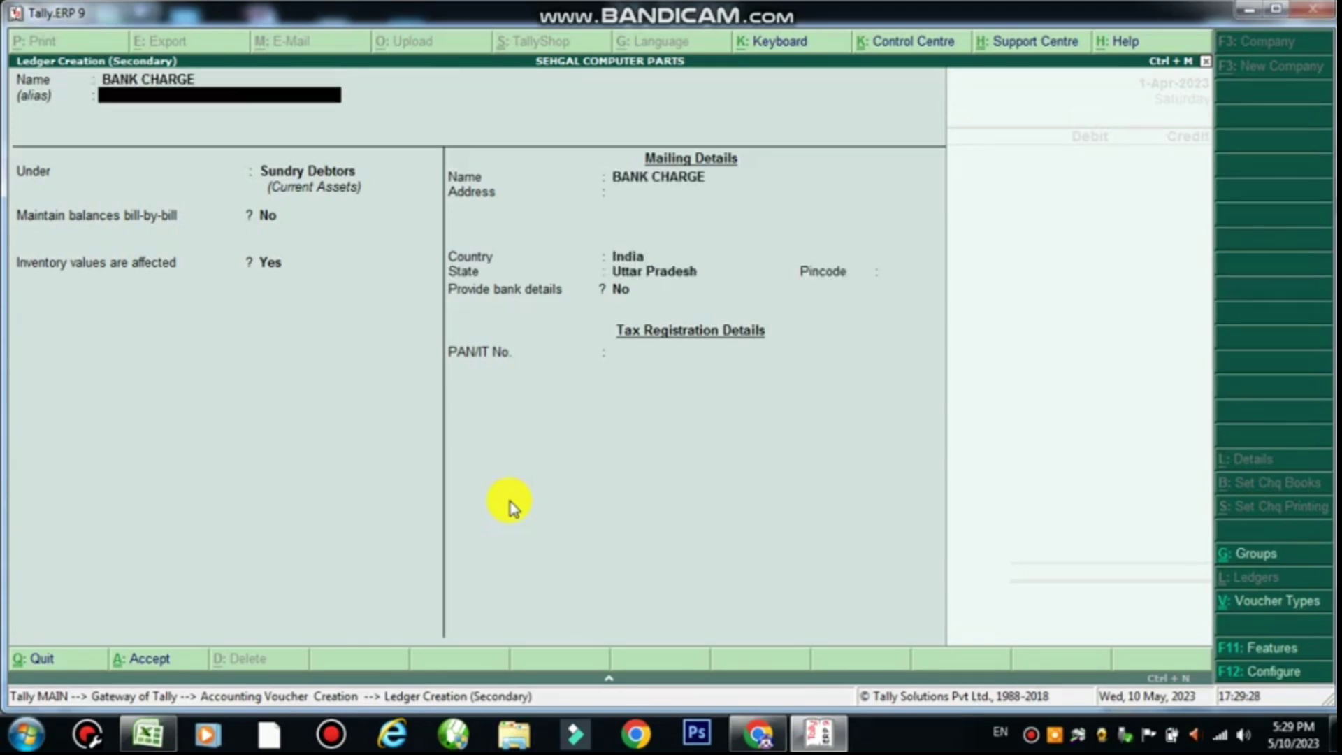
key(Return)
text(IND)
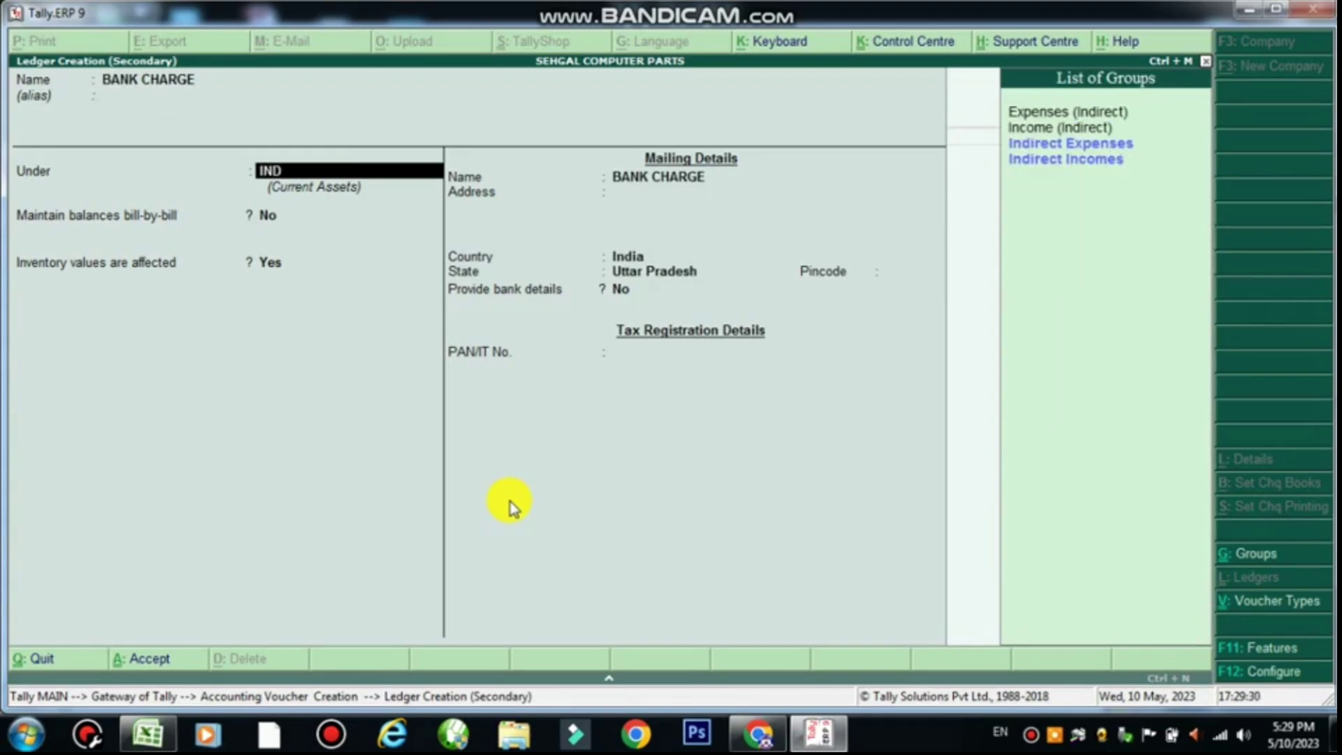
key(Return)
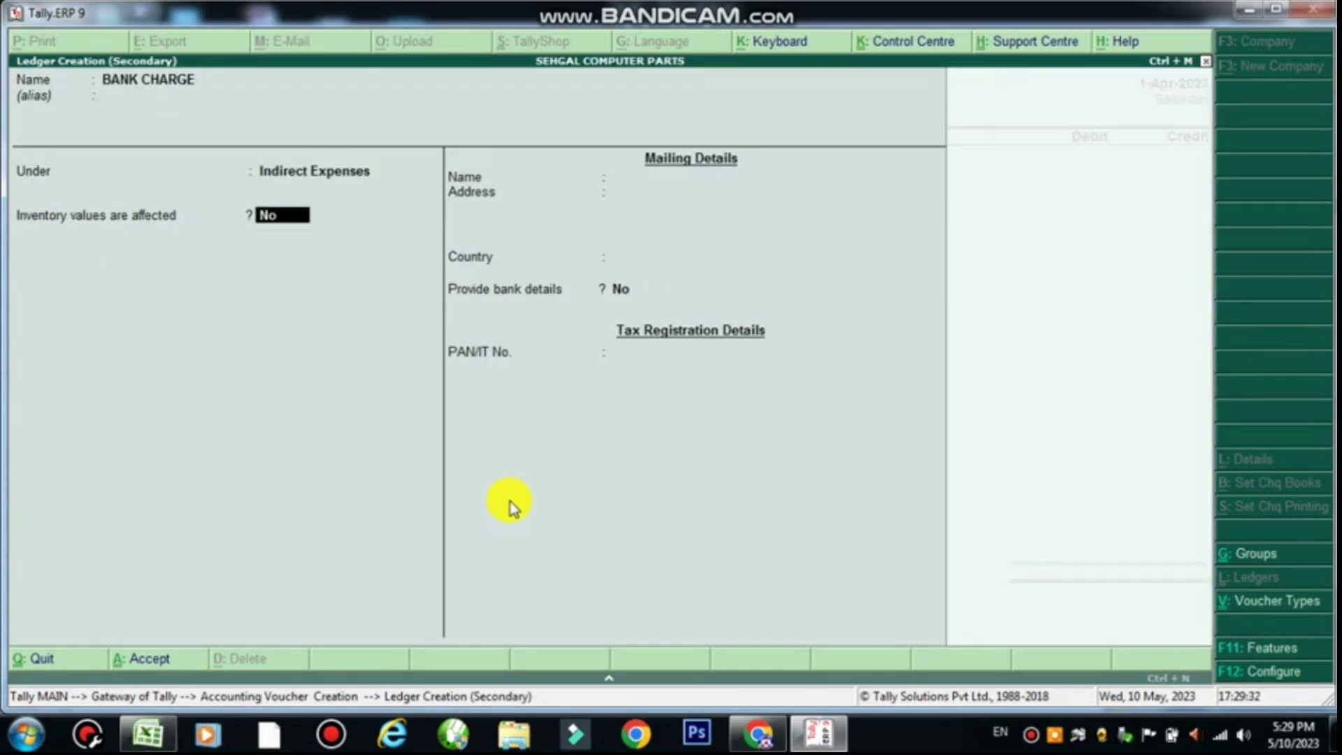
key(Return)
key(Return)
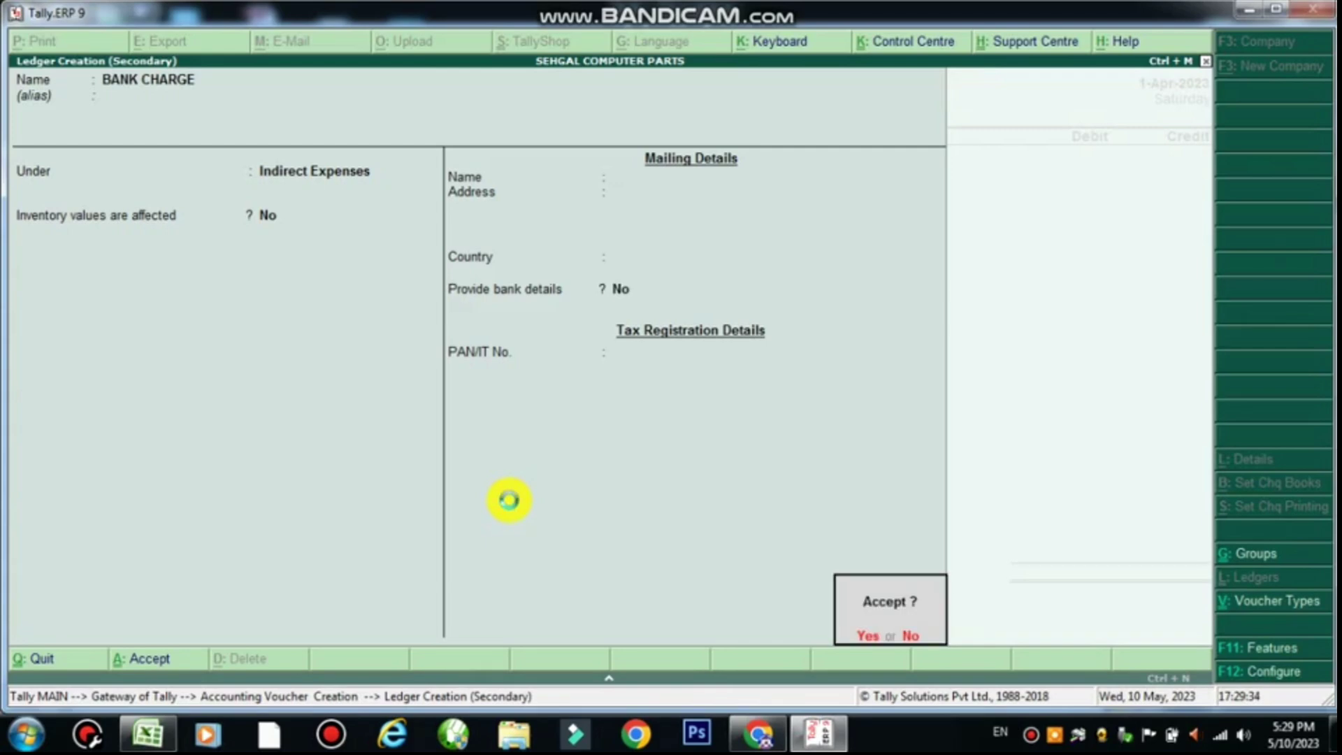
key(Return)
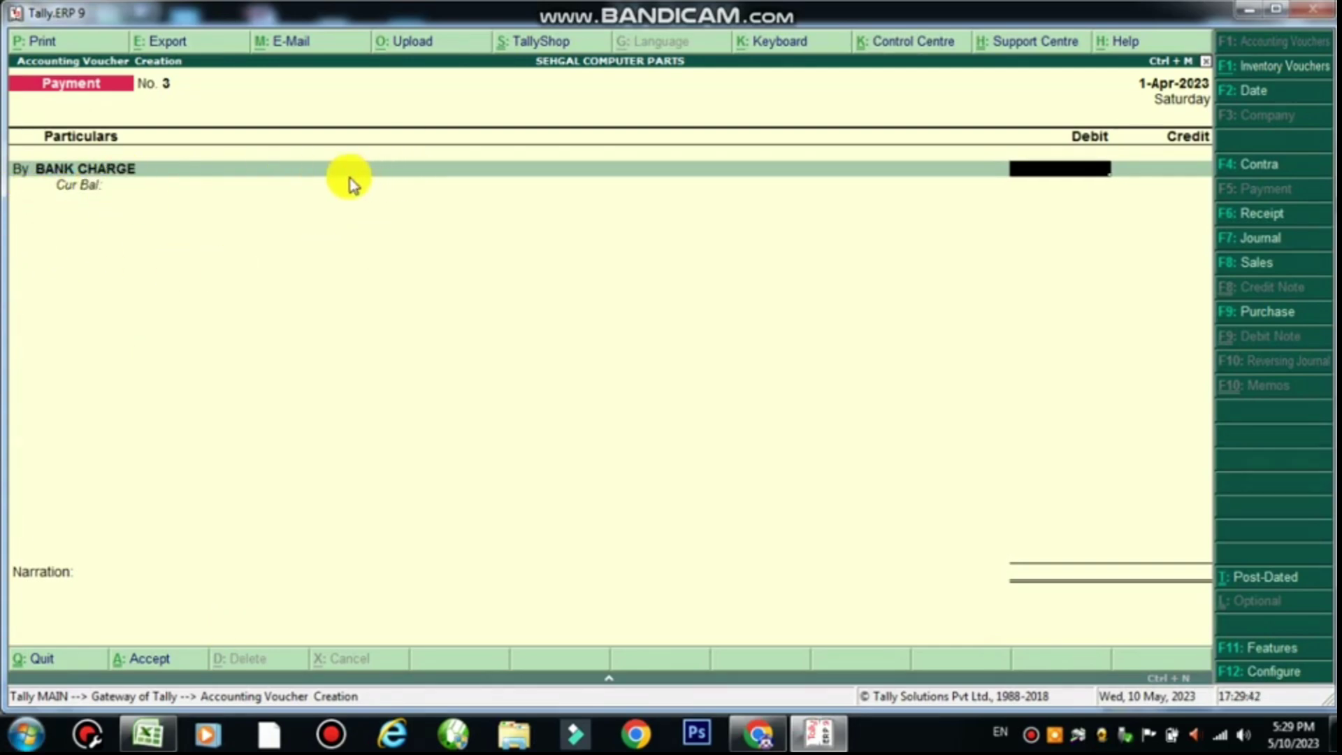
Step: Debit BANK CHARGE 100, matching the BANK CHARGES amount in Excel cell B13, and credit SBI BANK 100
key(alt+Tab)
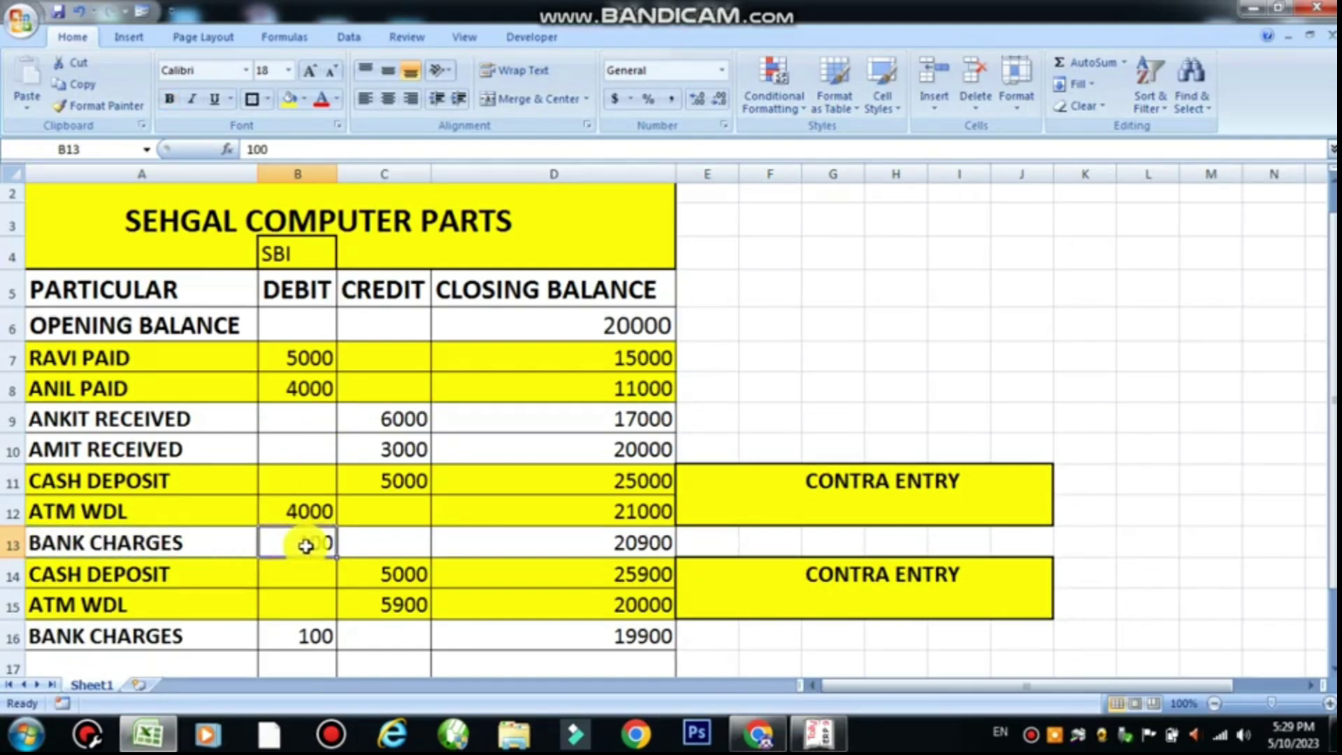
key(alt+Tab)
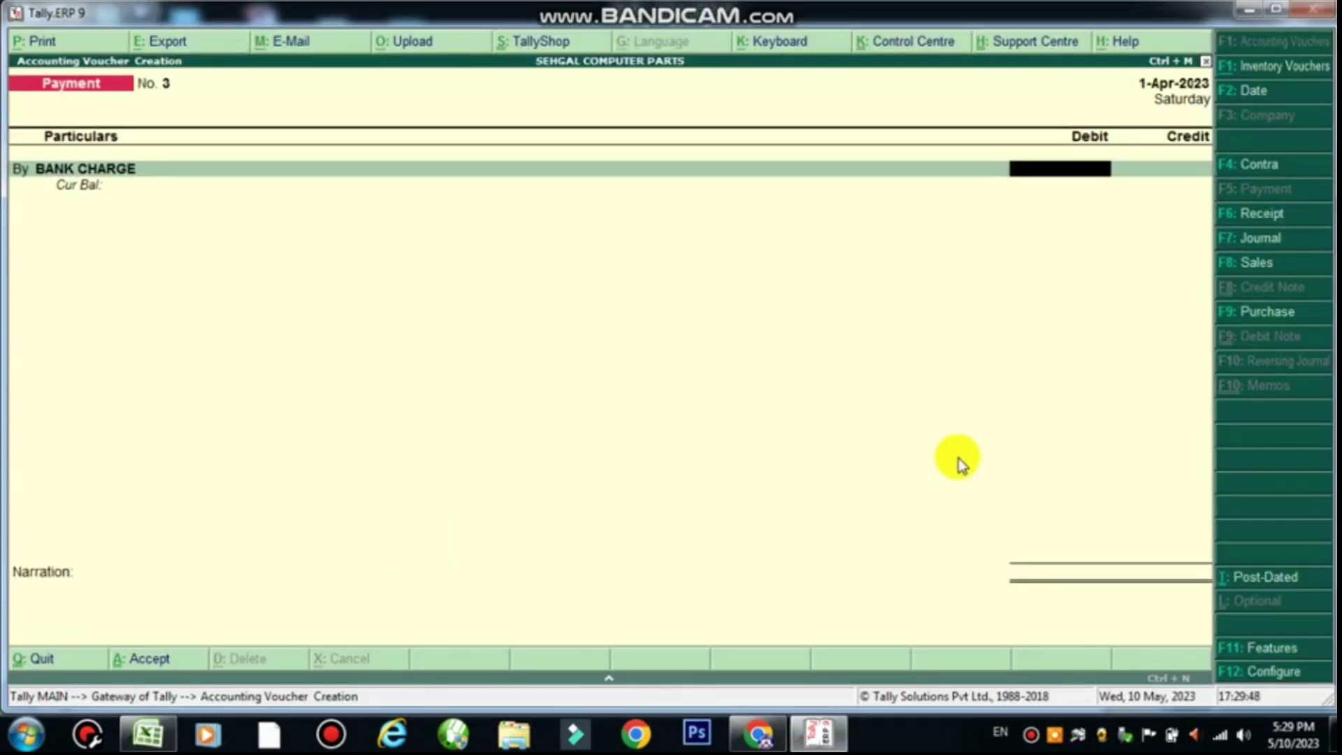
key(Return)
key(Return)
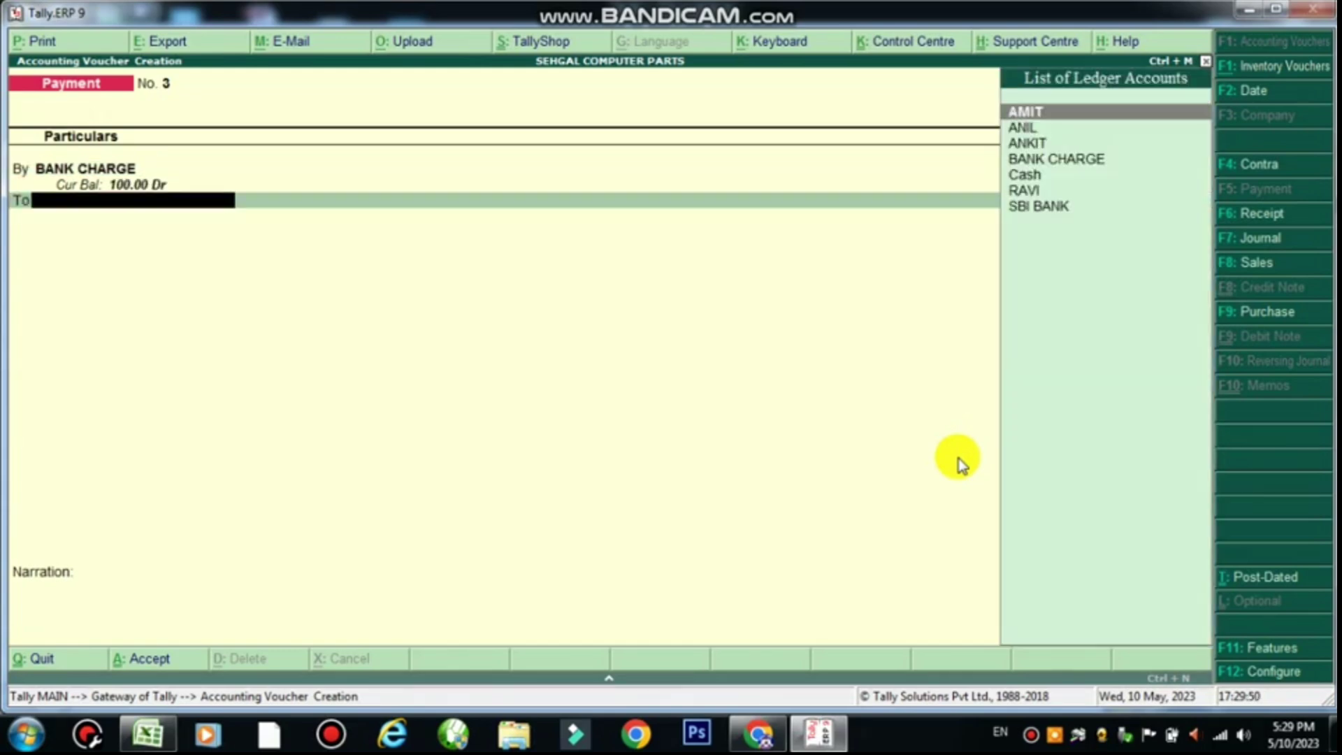
text(SB)
key(Return)
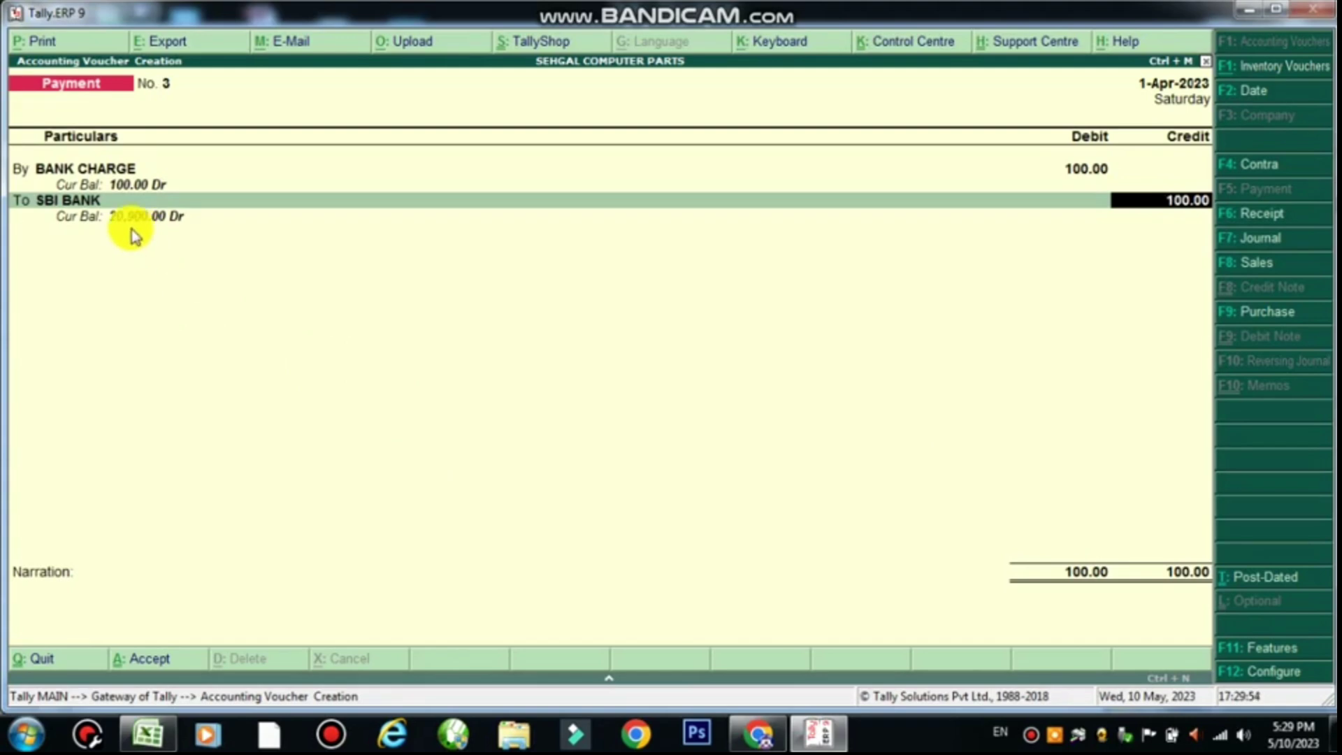
Step: Compare the SBI BANK balance with the closing balance in Excel cell D13 and return to Tally.ERP 9
key(alt+Tab)
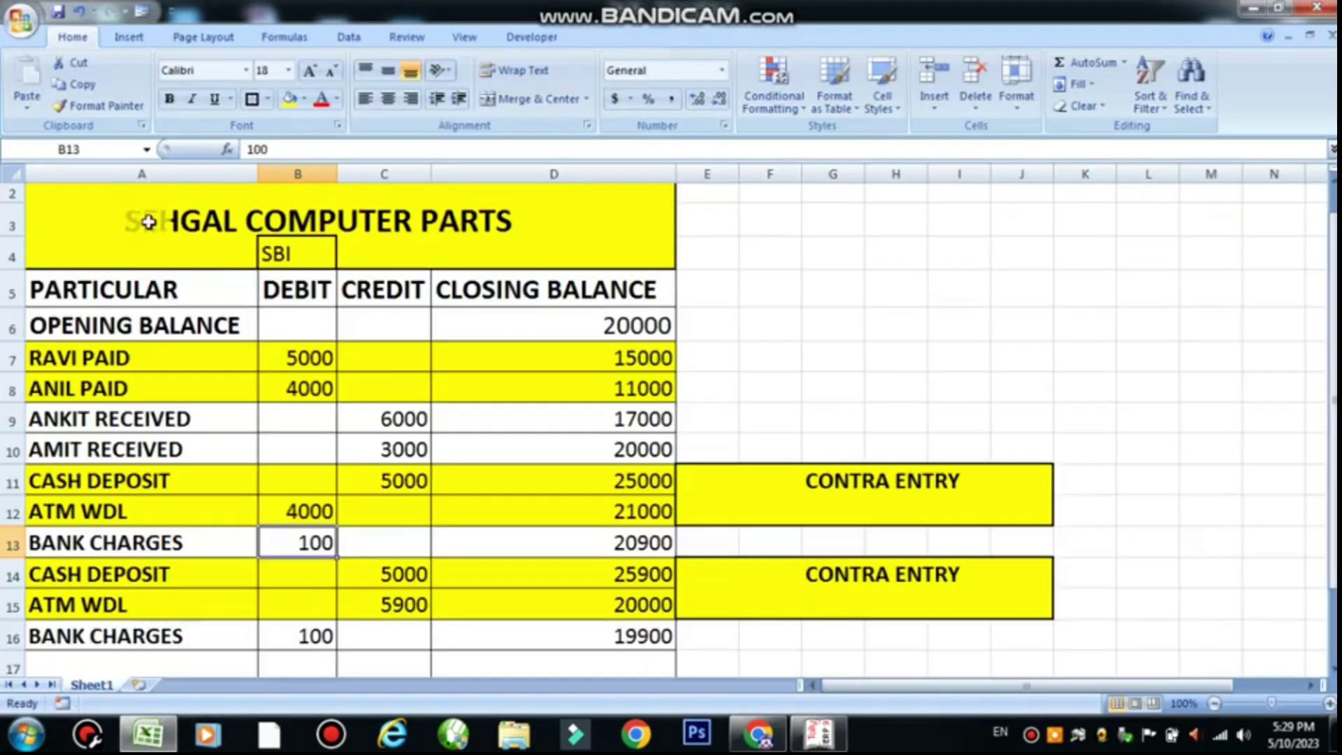
click(595, 548)
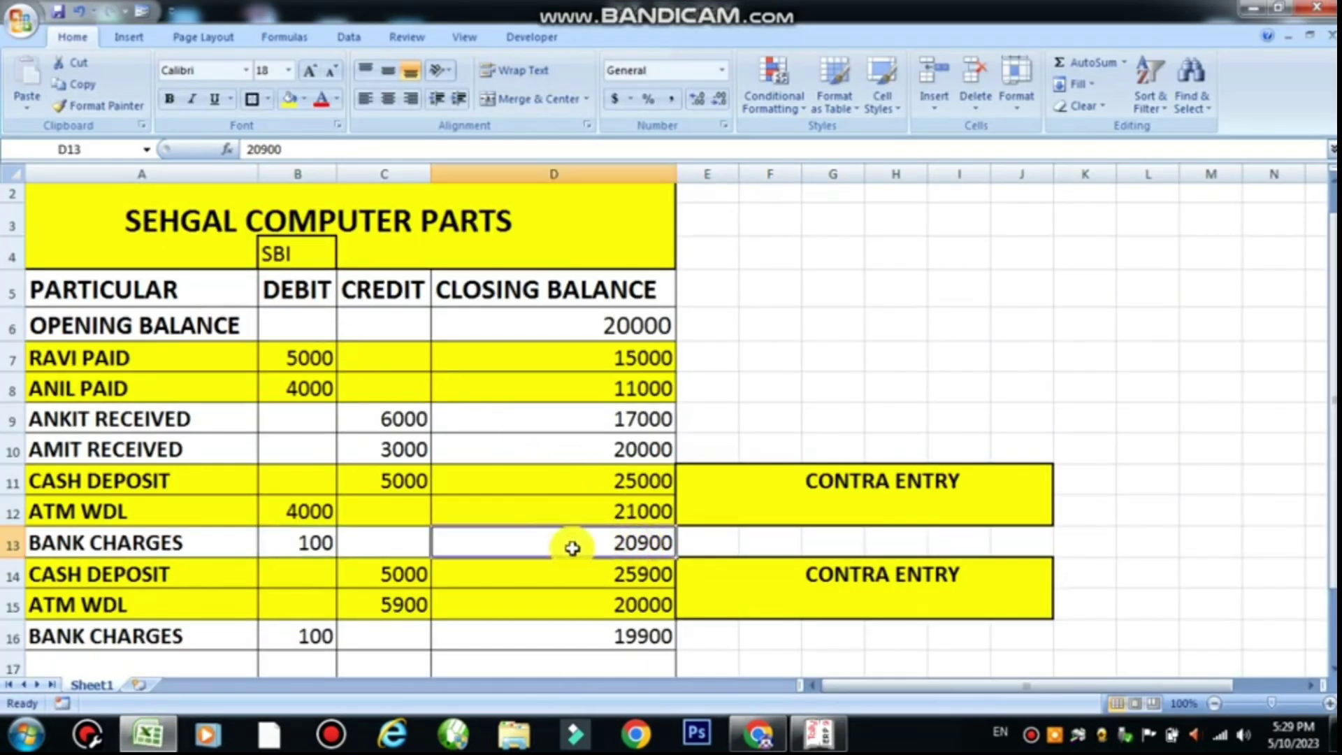
key(alt+Tab)
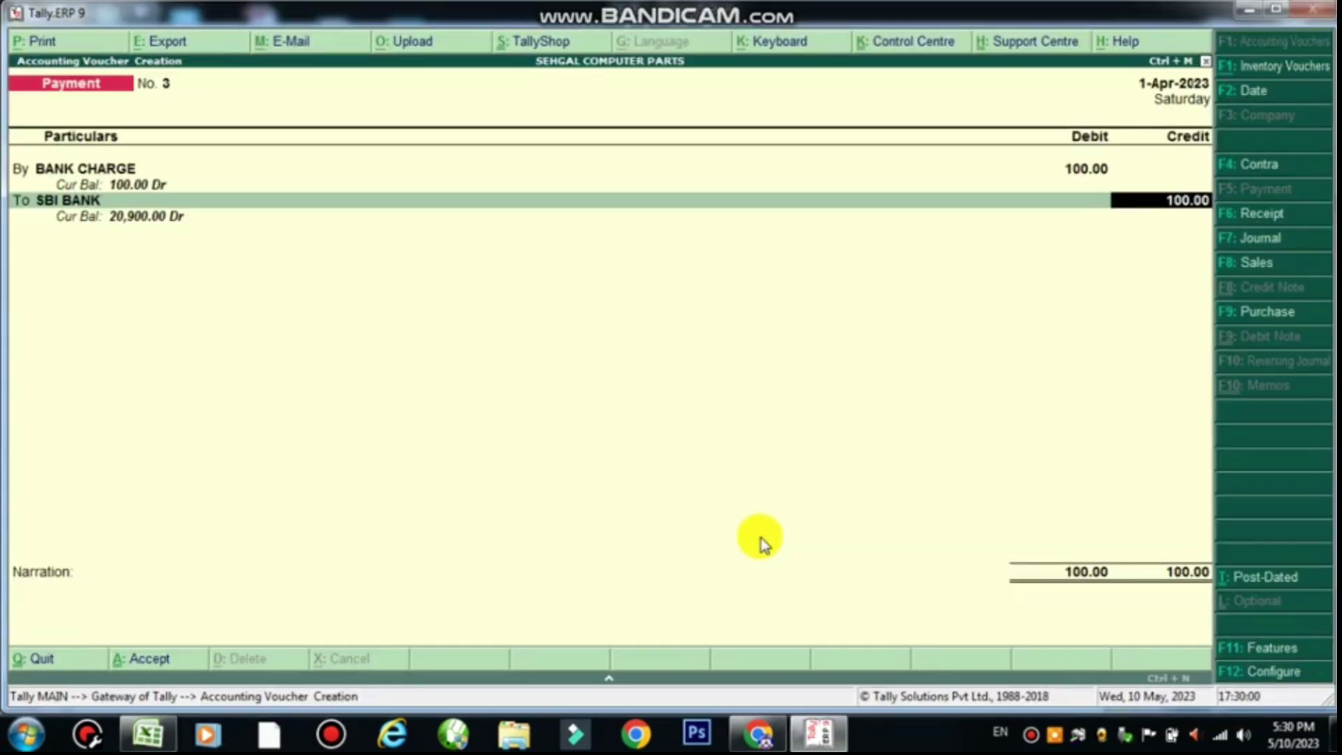
Step: Accept the SBI BANK allocation and save the bank charge payment voucher with an empty narration
key(Return)
key(Return)
key(Return)
key(Return)
key(Return)
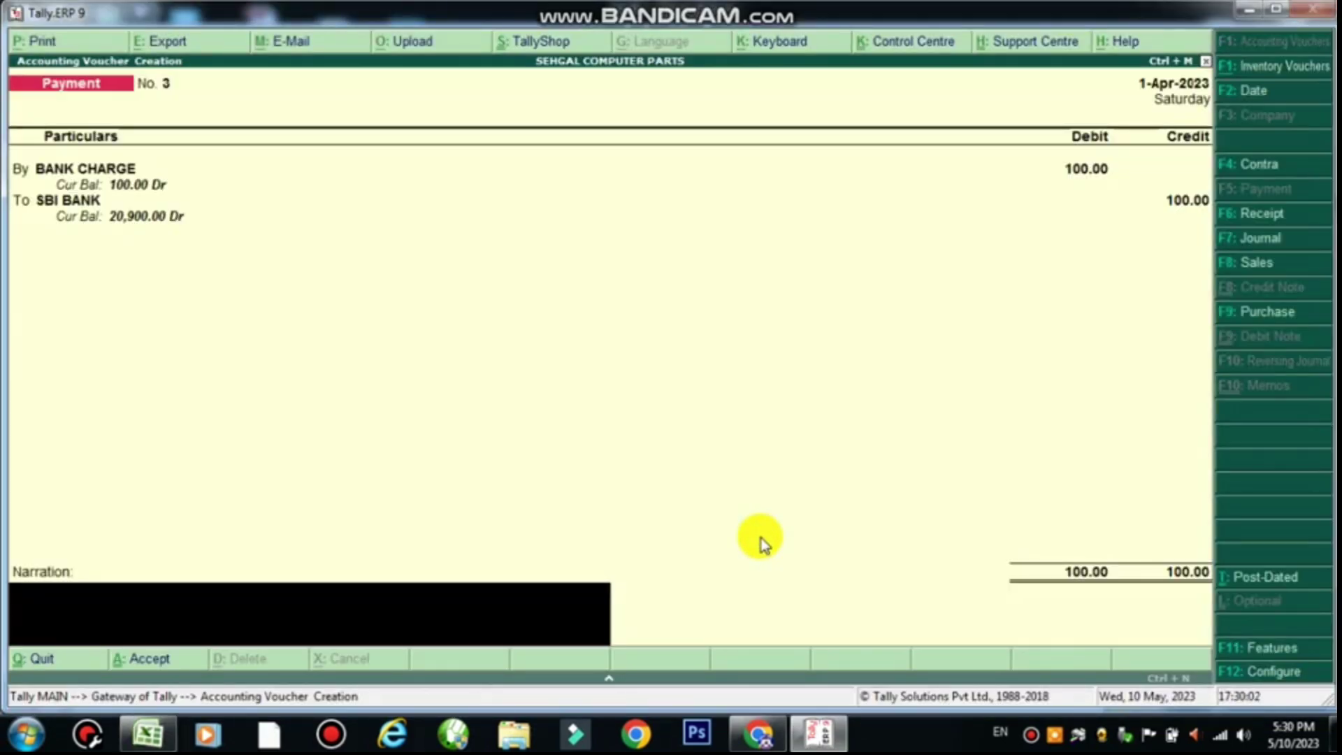
key(Return)
key(Return)
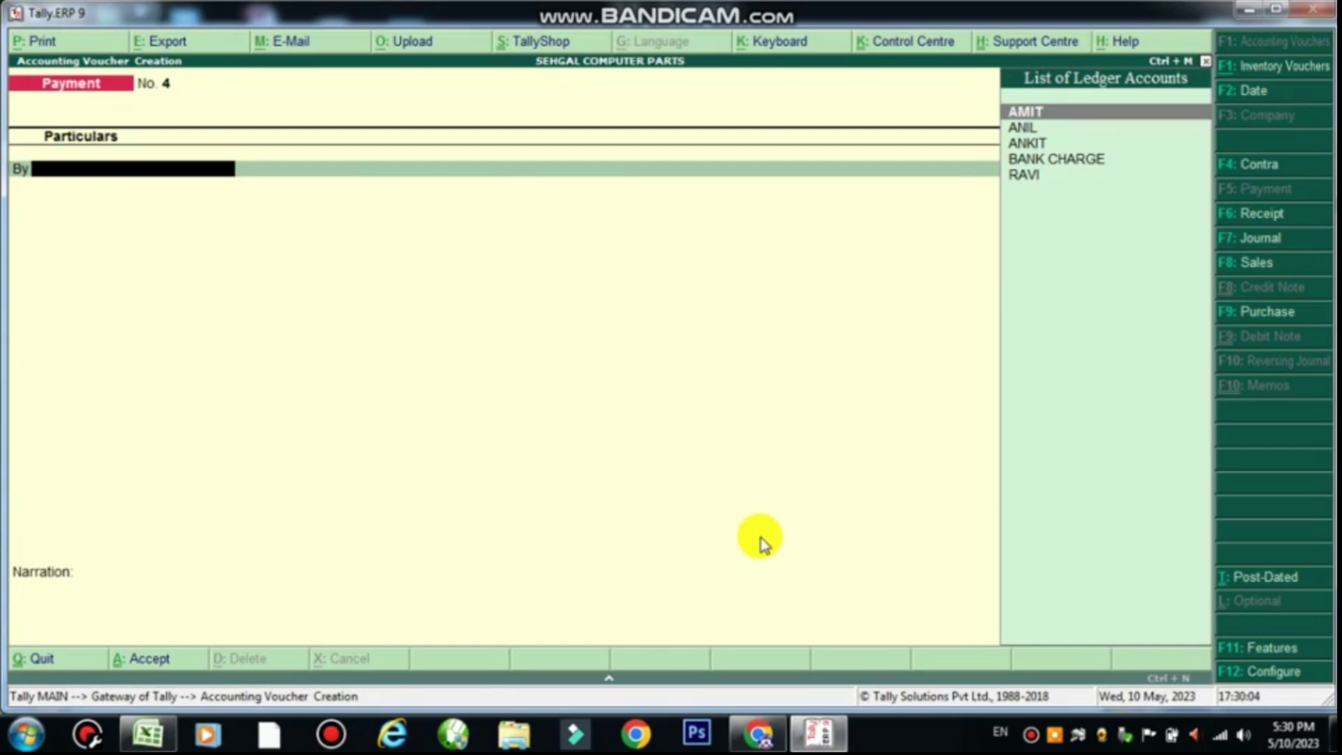
Step: Review the CASH DEPOSIT entry in Excel row 14 and its amount in C14, and return to Tally.ERP 9
key(alt+Tab)
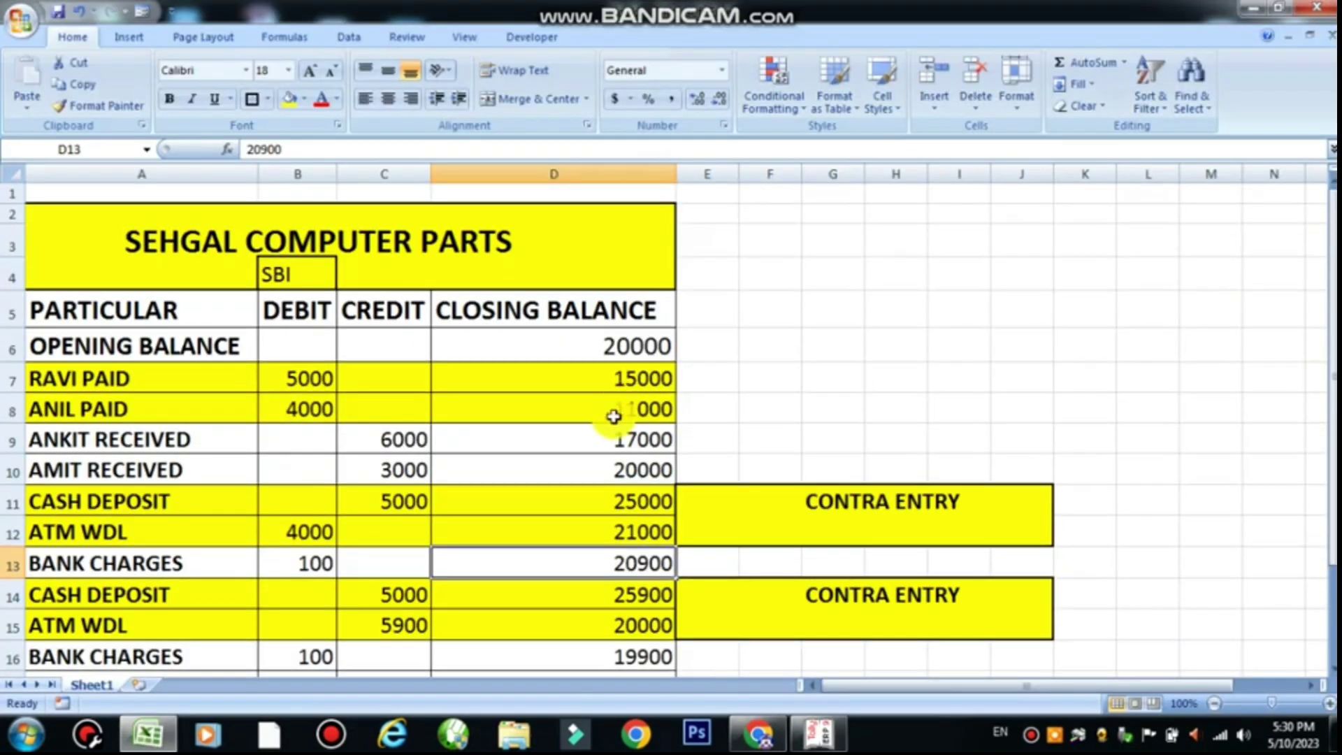
drag(1332, 282, 1332, 290)
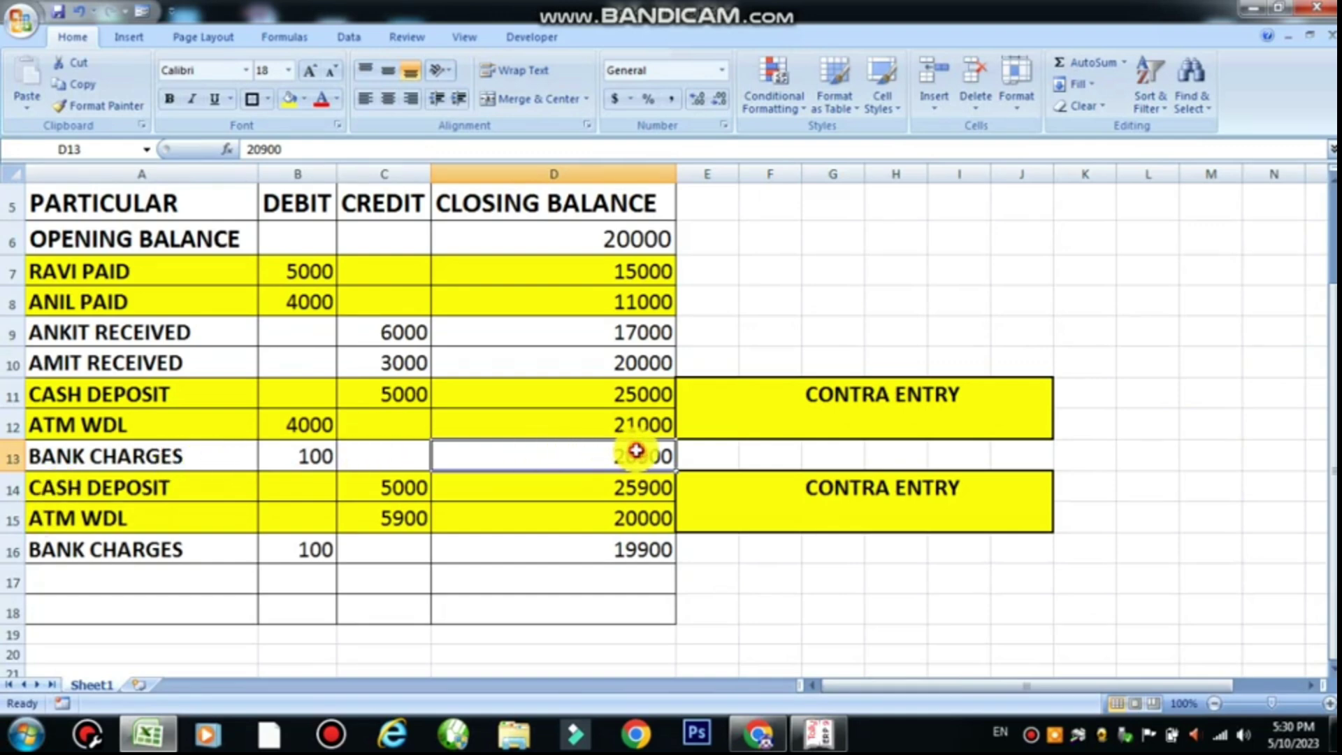
click(113, 490)
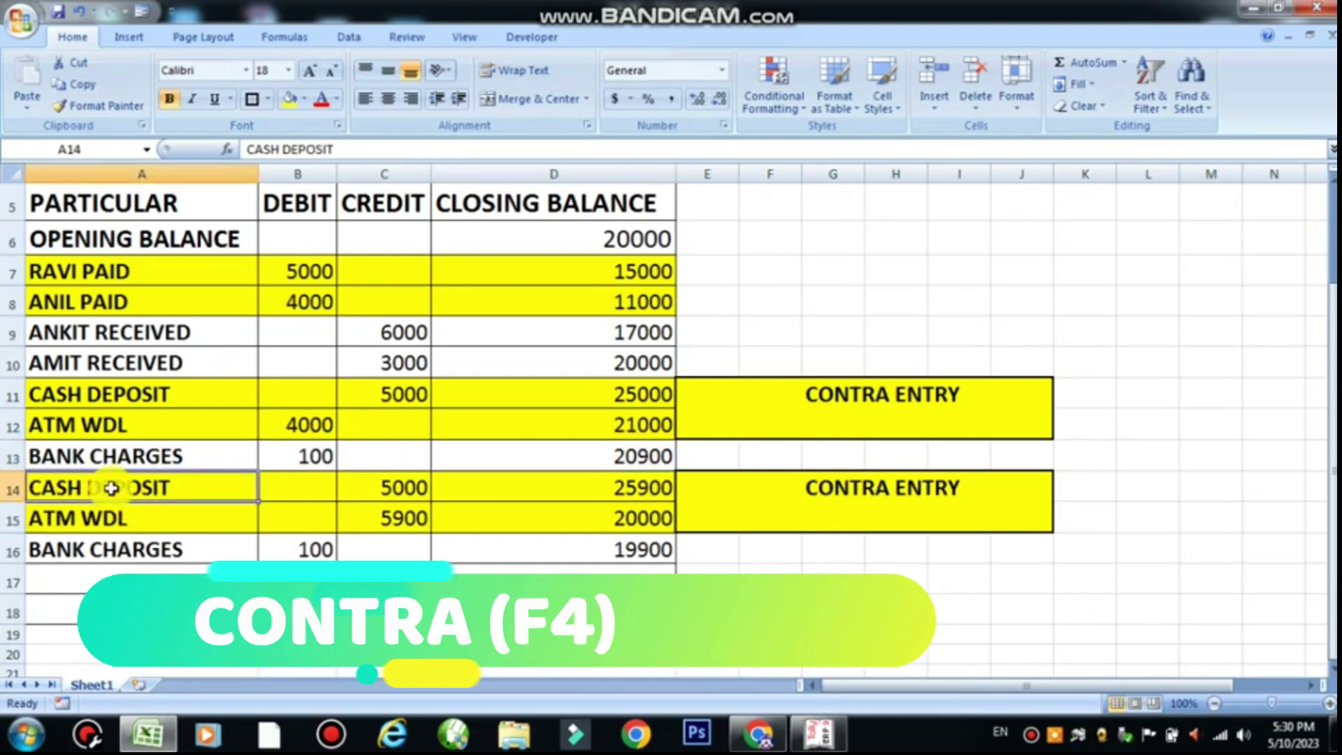
click(396, 494)
key(alt+Tab)
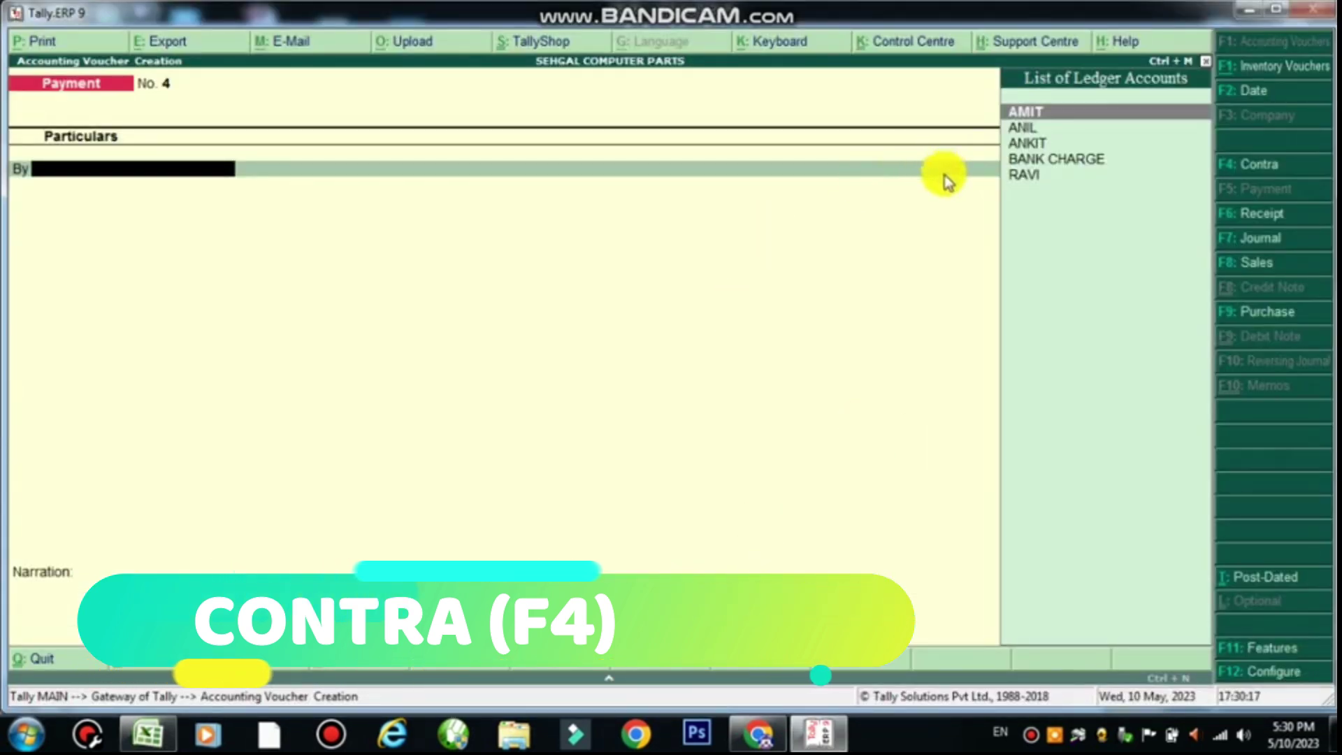
Step: Start the third contra voucher, credit Cash 5000 as in Excel cell C14, and choose SBI BANK as the debit ledger
click(1267, 166)
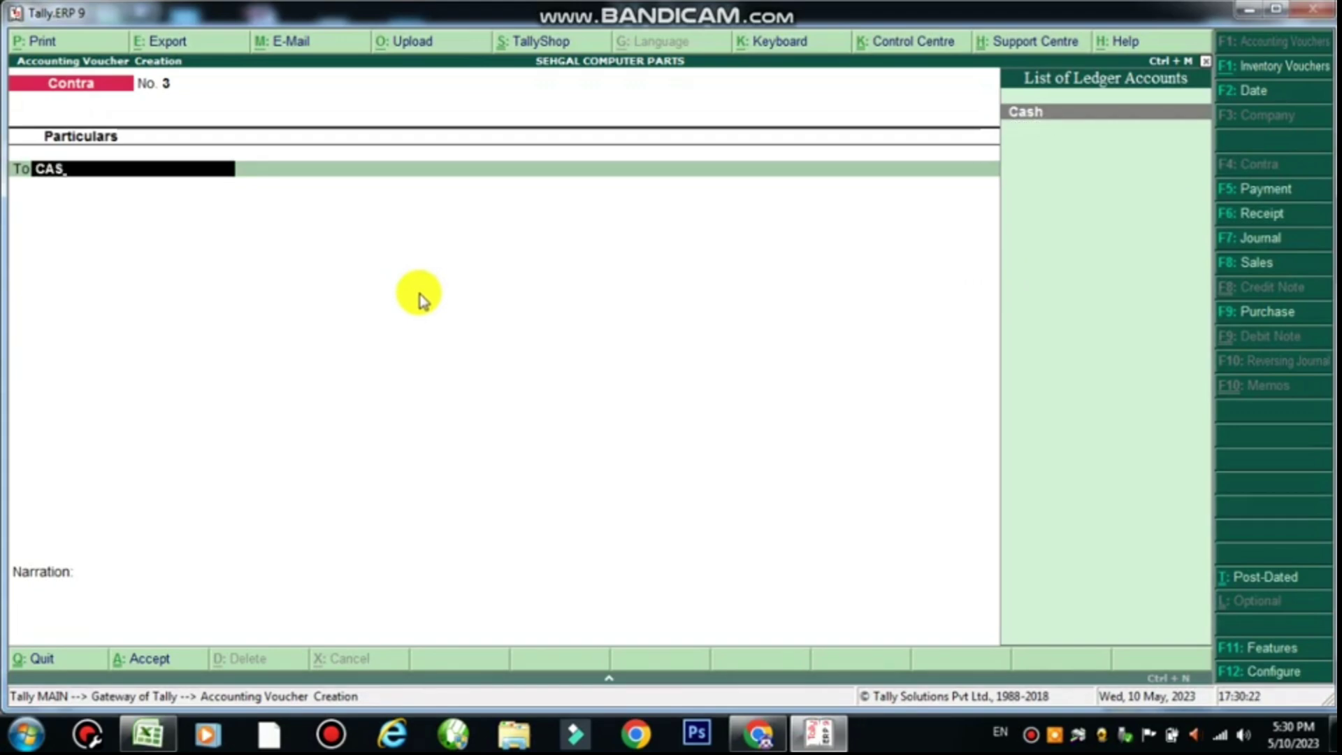
key(Return)
key(alt+Tab)
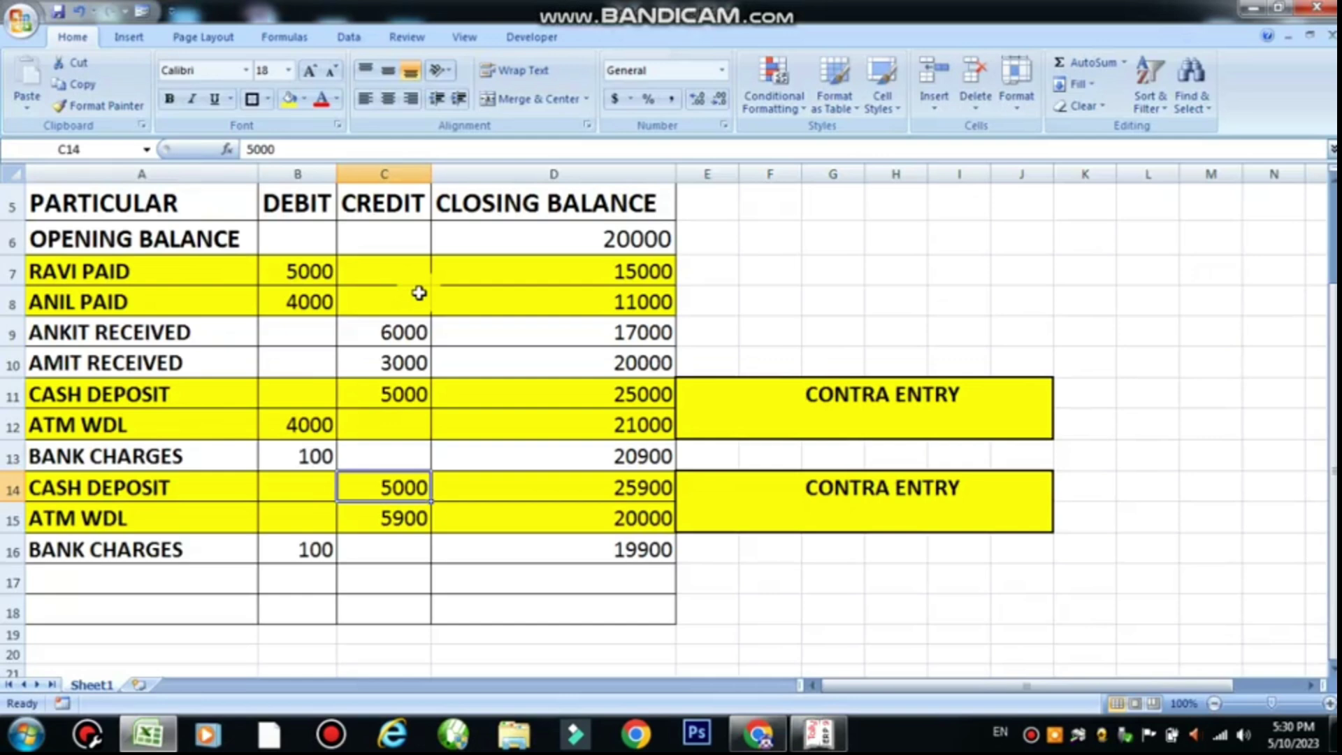
key(alt+Tab)
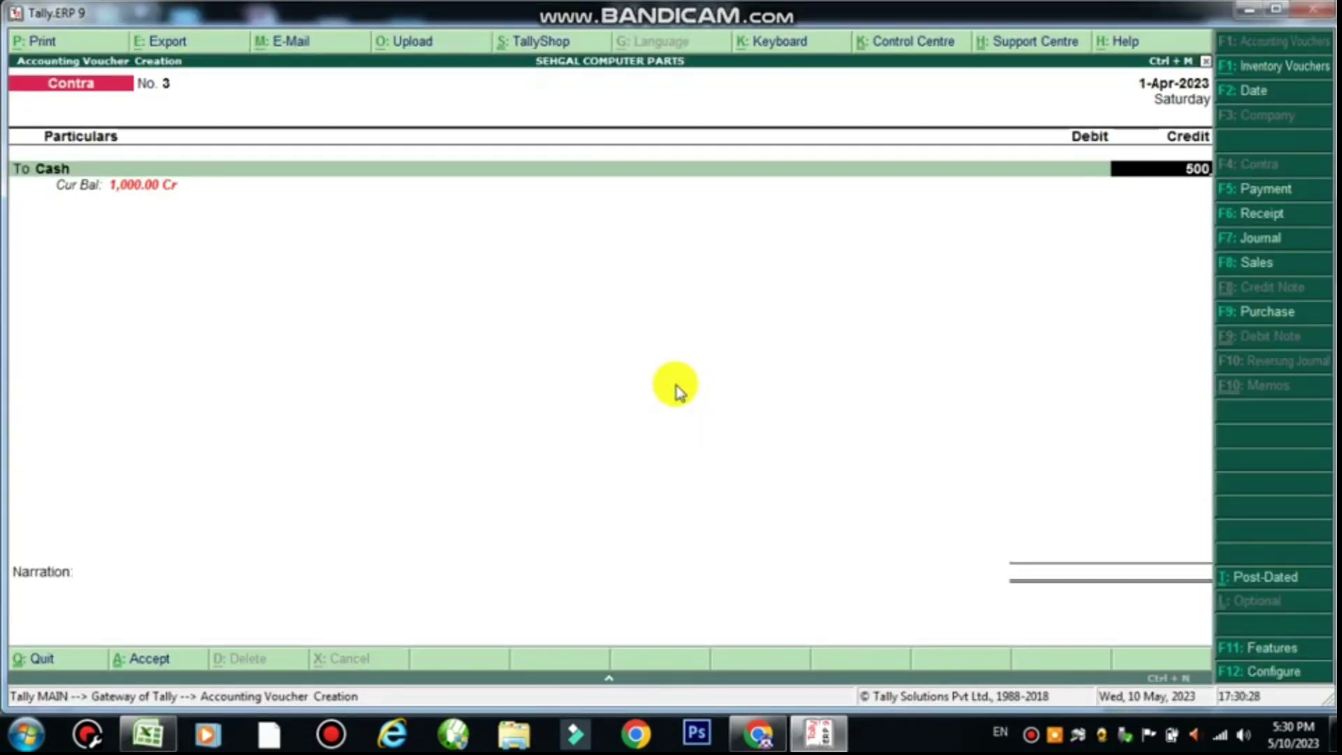
key(Return)
key(Return)
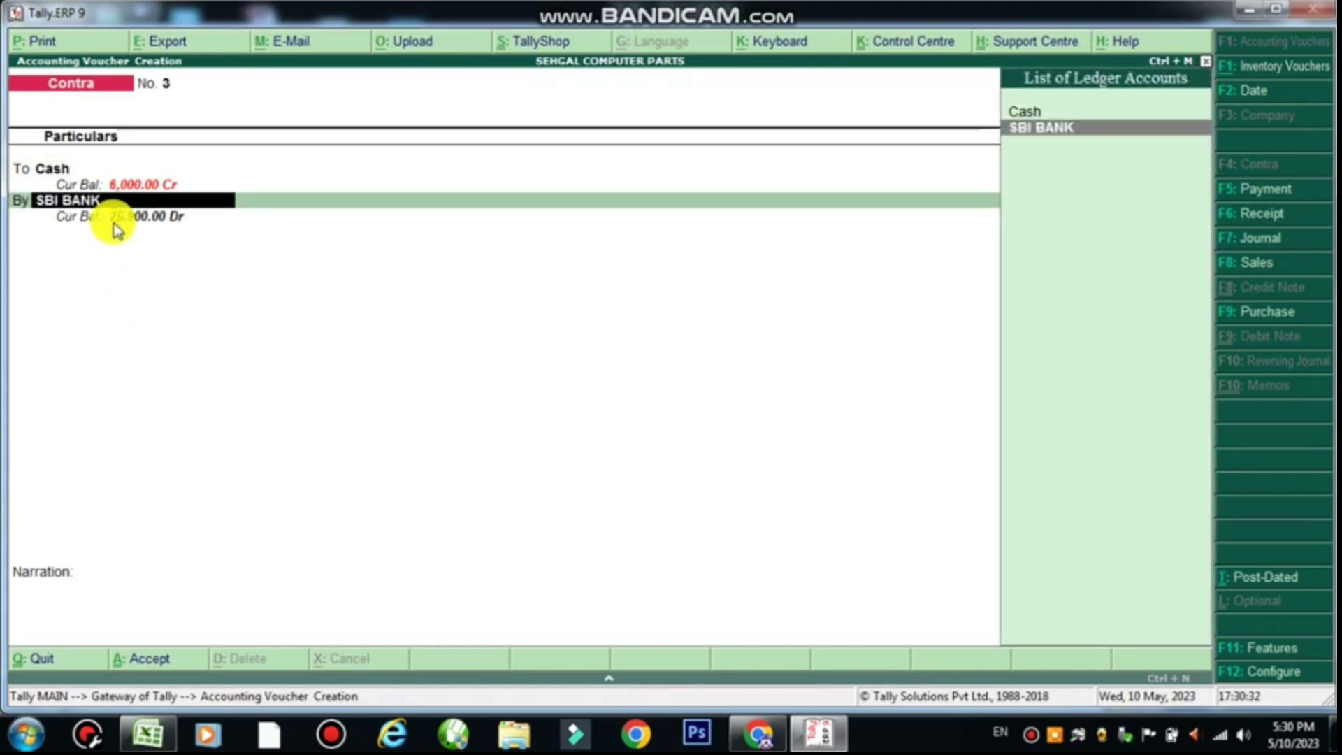
Step: Compare the SBI BANK balance with the closing balance in Excel cell D14 and return to Tally.ERP 9
key(alt+Tab)
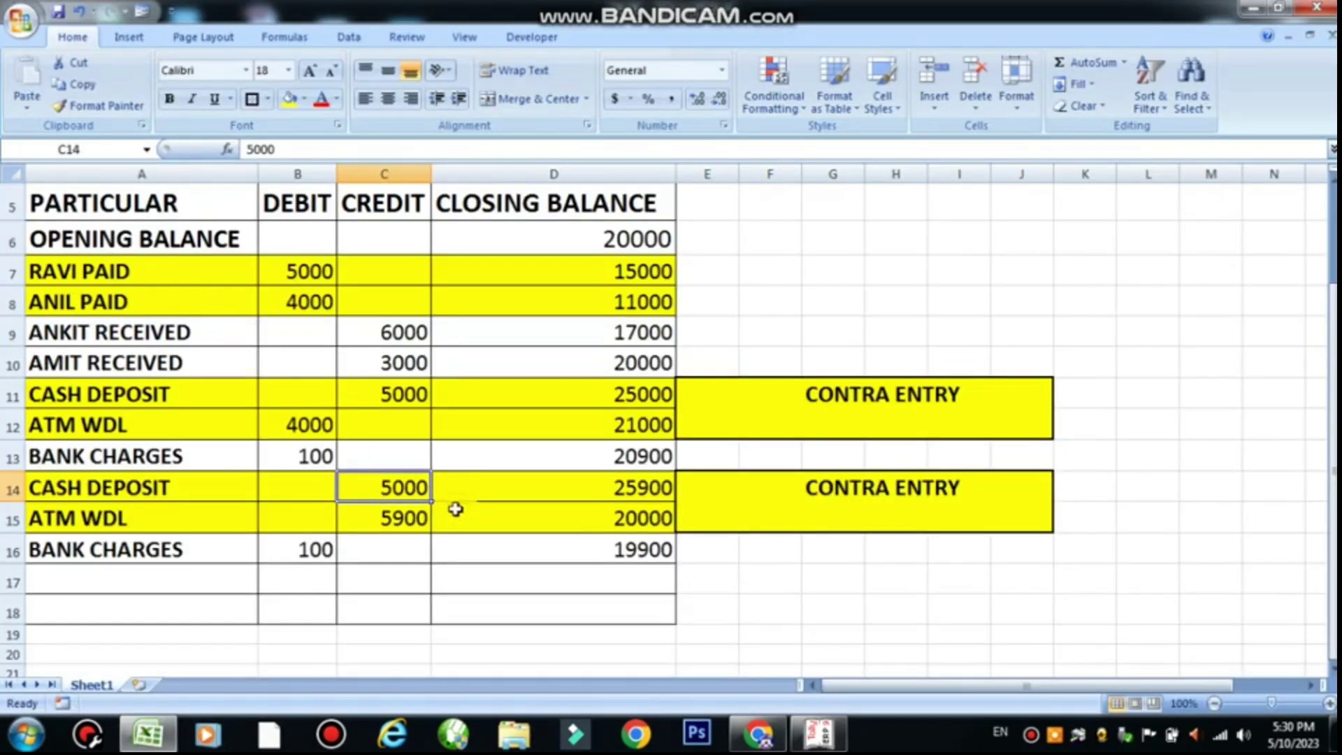
click(633, 491)
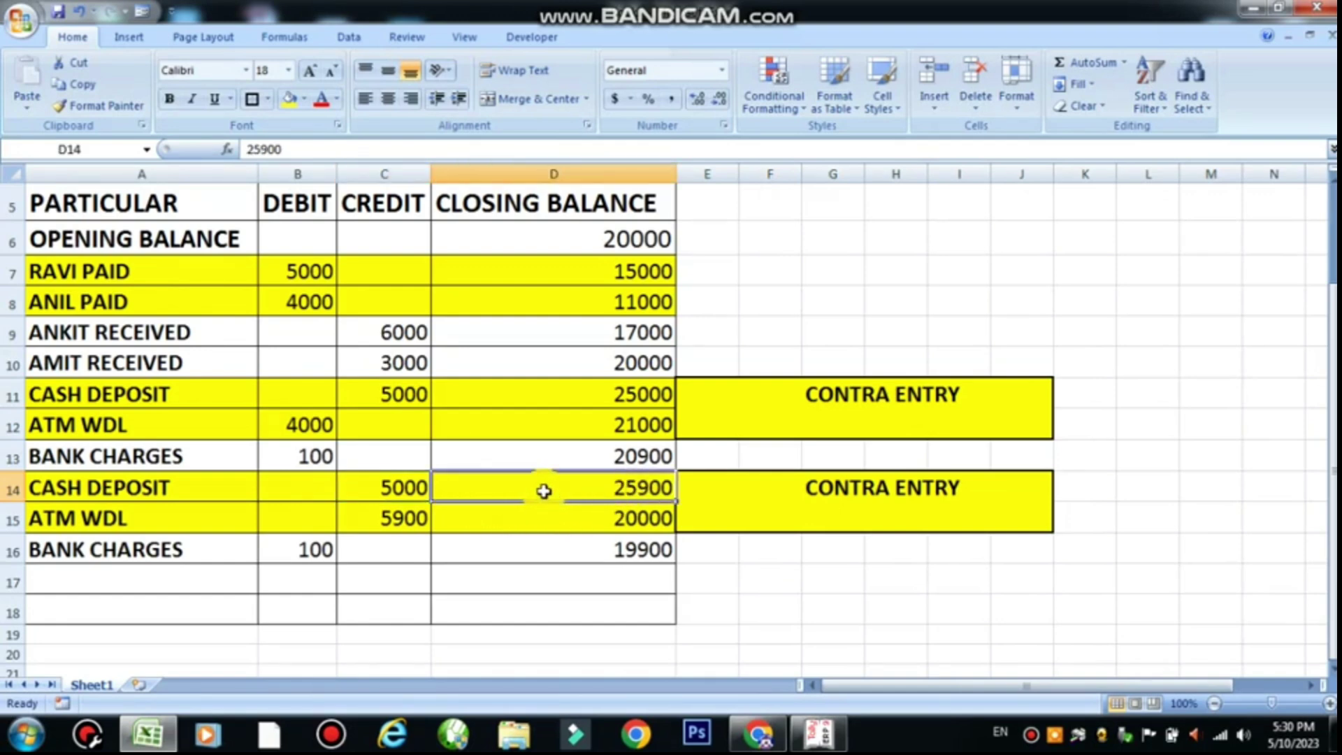
key(alt+Tab)
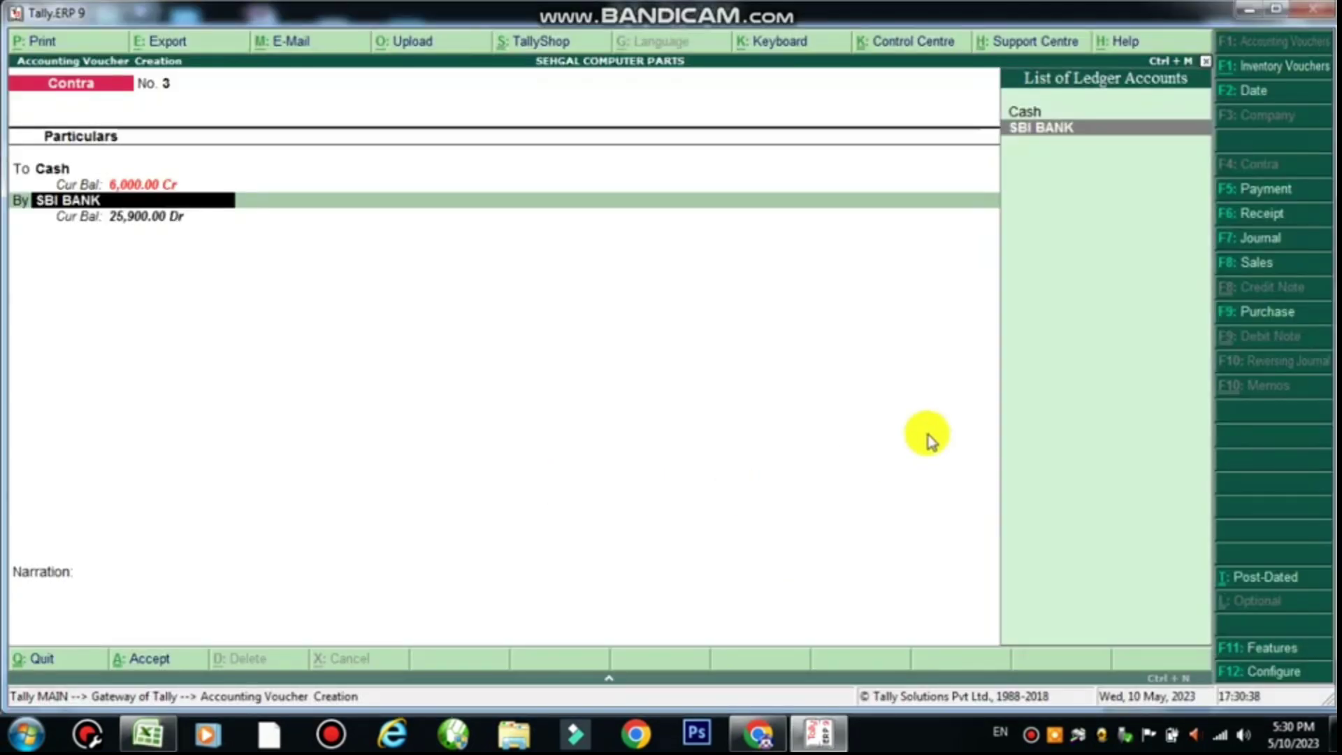
Step: Debit SBI BANK 5000, accept its bank allocation, and save the third contra voucher with the narration "BEING CASH DEPOSIT"
key(Return)
key(Return)
key(Return)
key(Return)
key(Return)
key(Return)
key(Return)
key(Return)
key(Return)
key(Return)
key(Return)
key(Return)
key(Return)
key(Return)
key(Return)
key(Return)
key(Return)
key(Return)
key(Return)
key(Return)
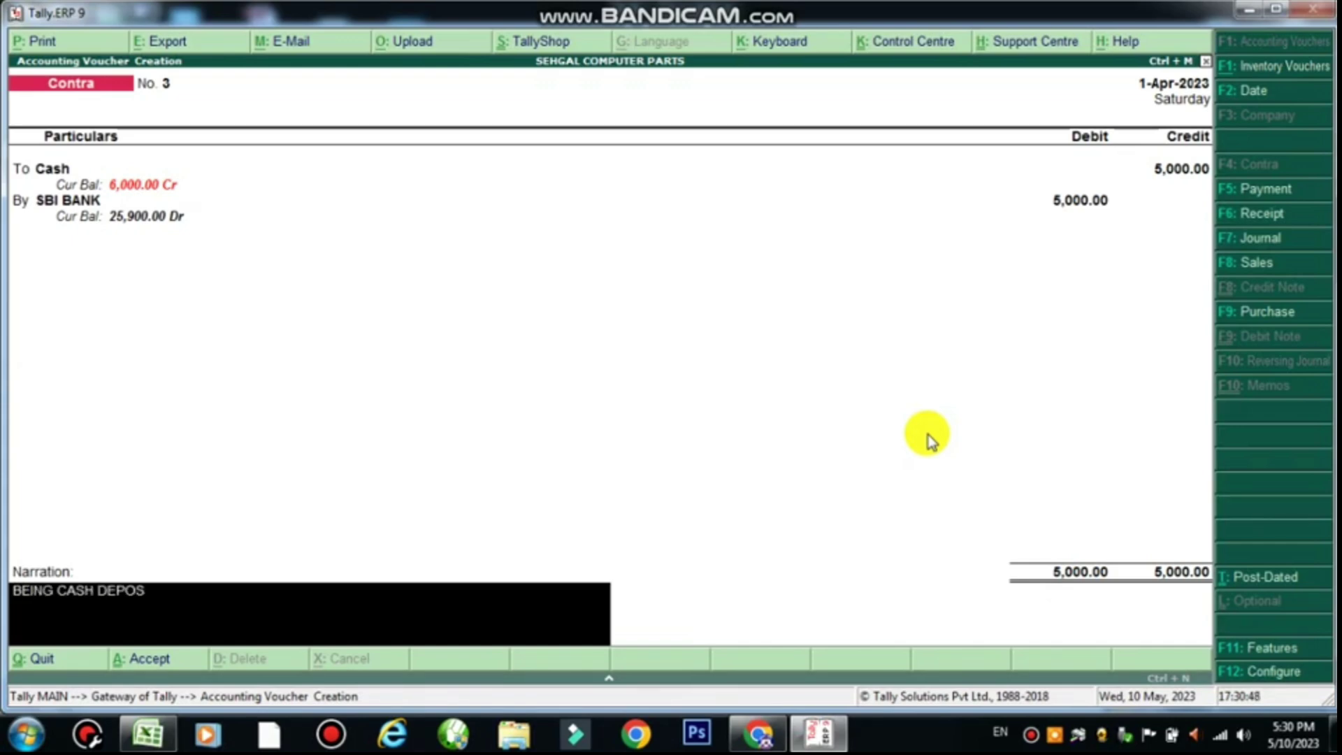
key(Return)
key(Return)
Step: Review the ATM WDL entry in Excel row 15 and its closing balance in D15, and return to Tally.ERP 9
key(alt+Tab)
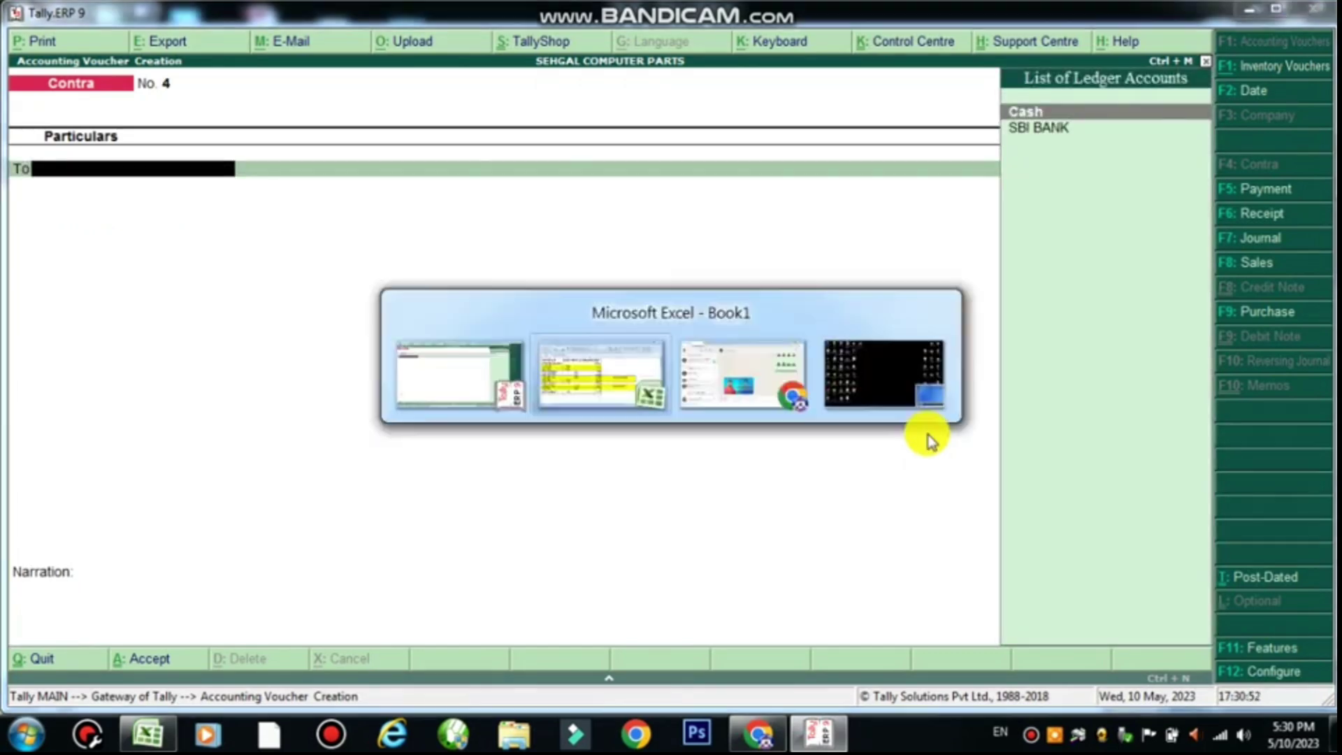
click(97, 525)
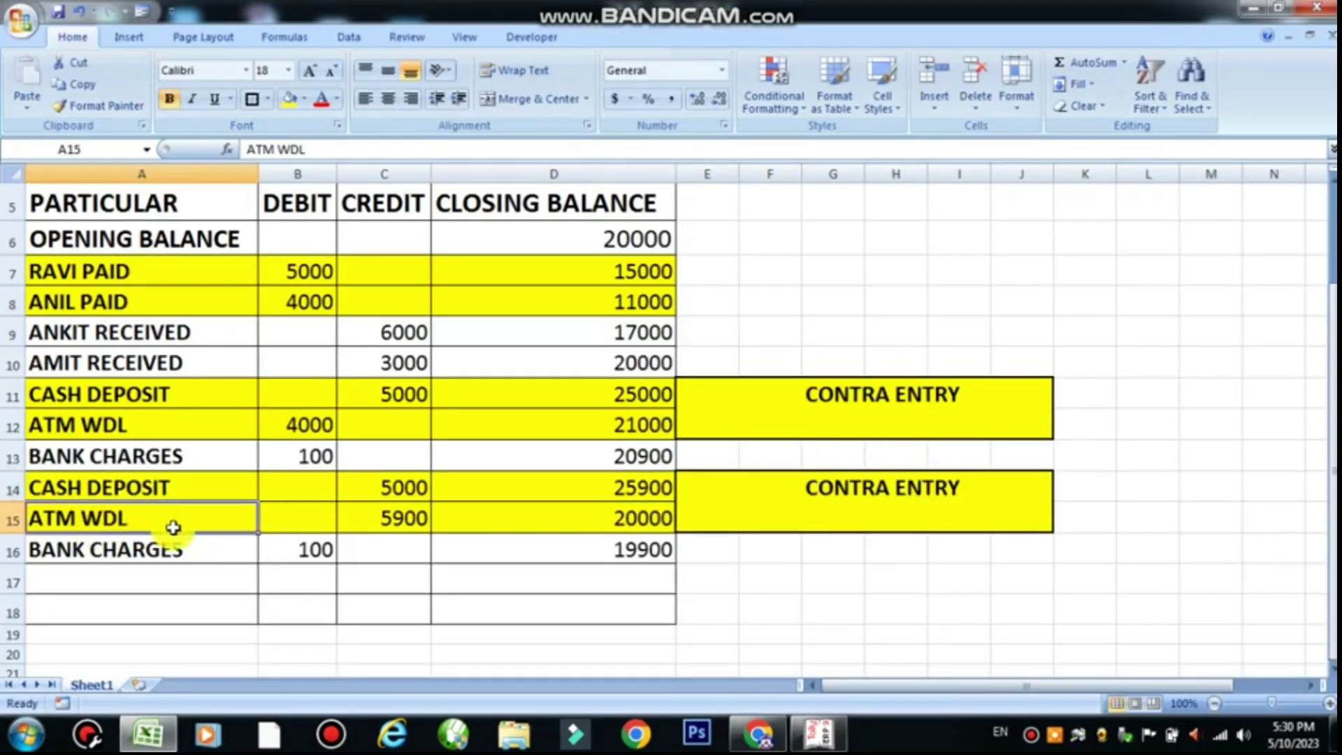
click(625, 531)
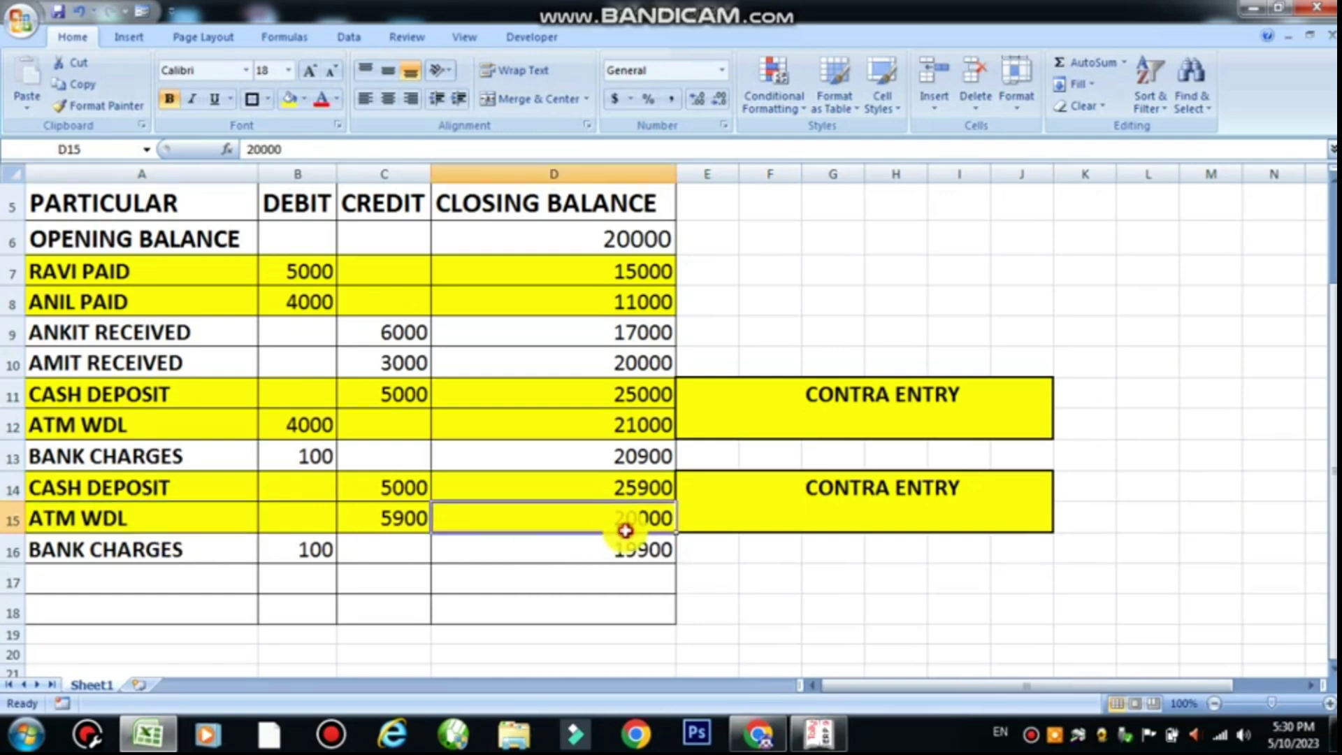
key(alt+Tab)
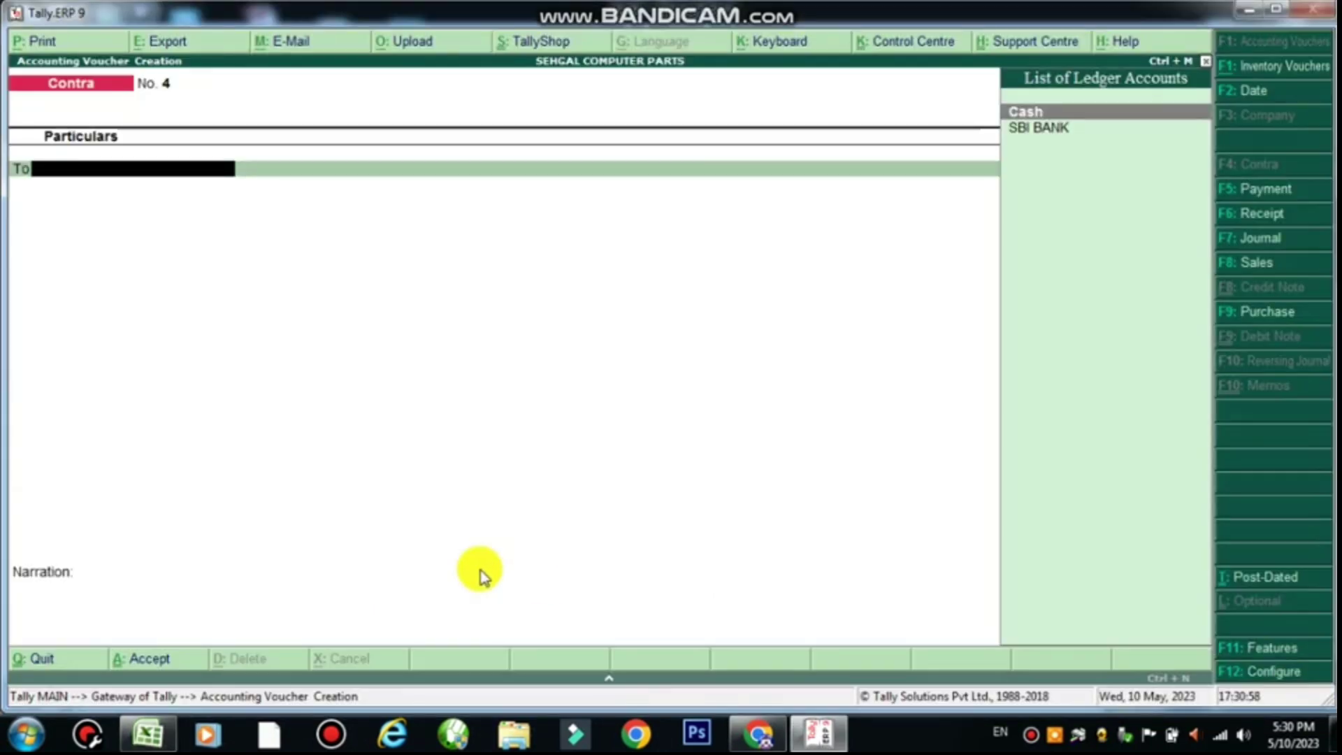
Step: In the fourth contra voucher, credit SBI BANK 5,900 with its bank allocation and debit Cash 5,900
key(Down)
key(Return)
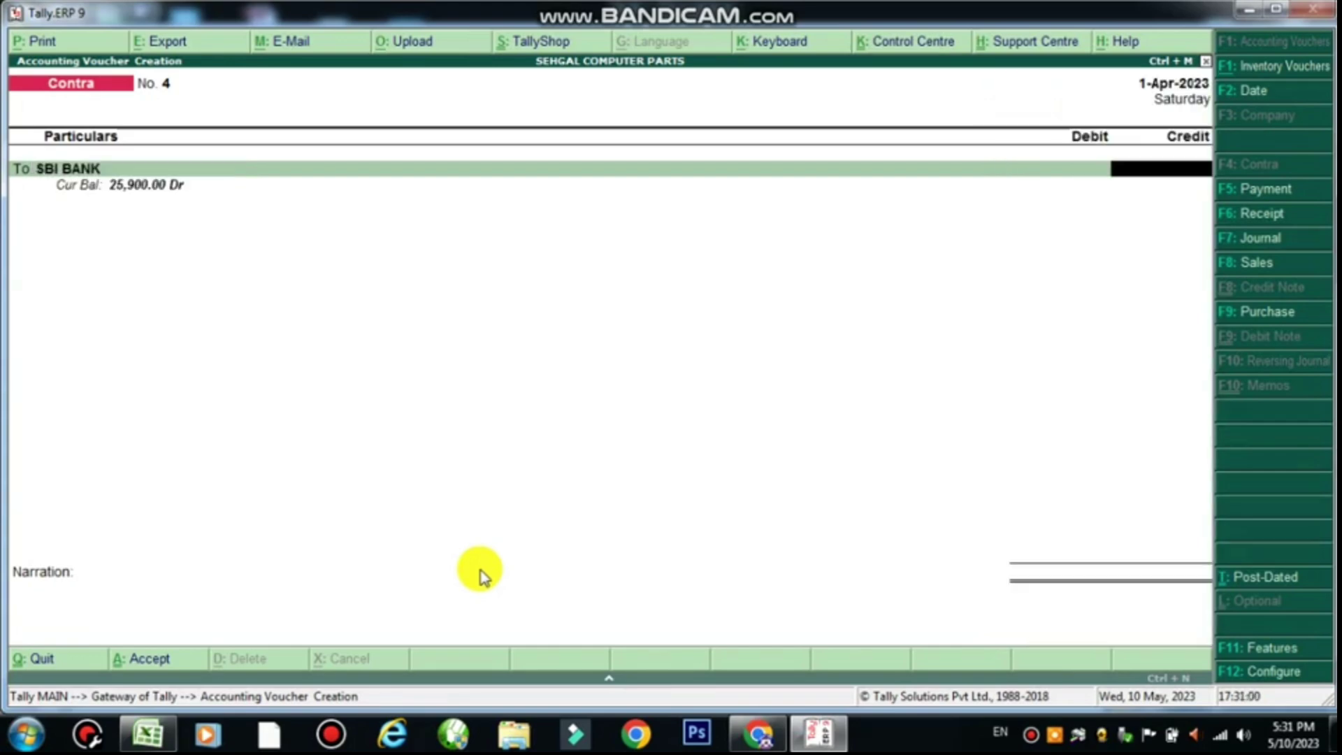
key(Return)
key(Return)
key(Return)
key(Return)
key(Return)
key(Return)
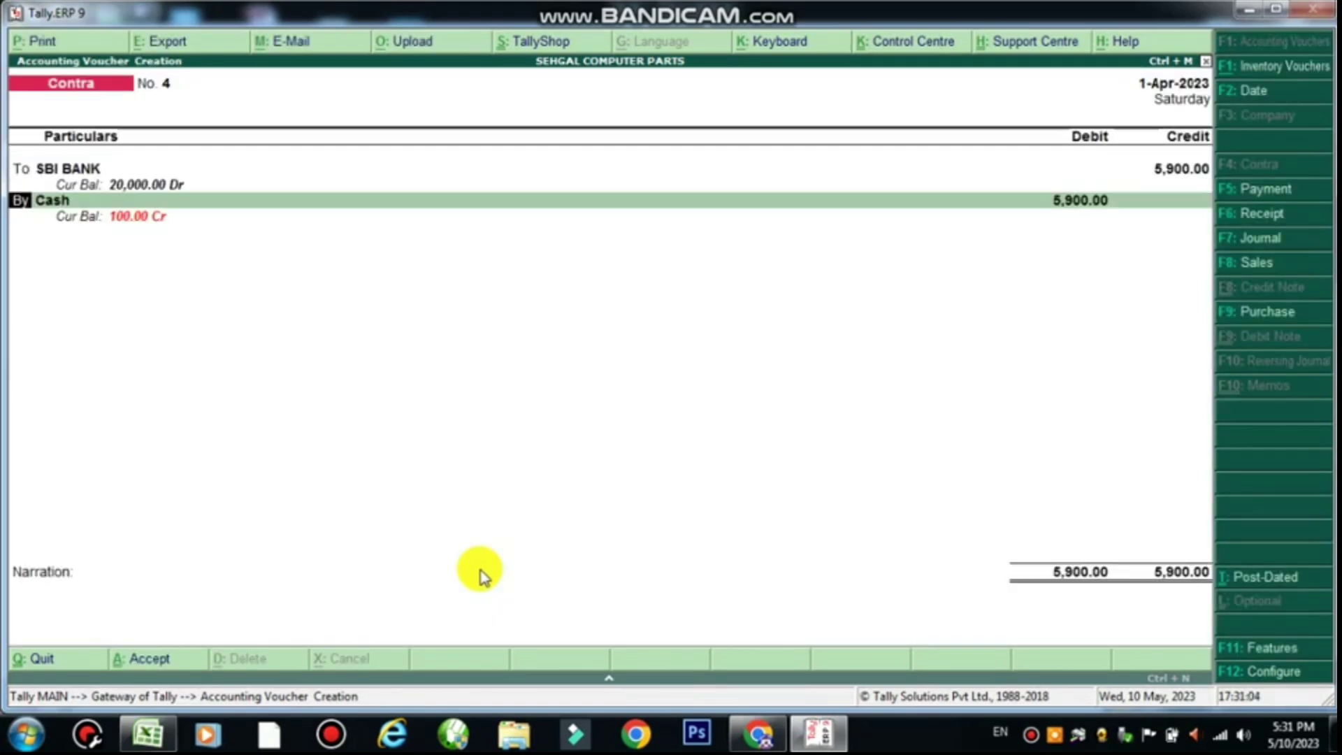
key(Return)
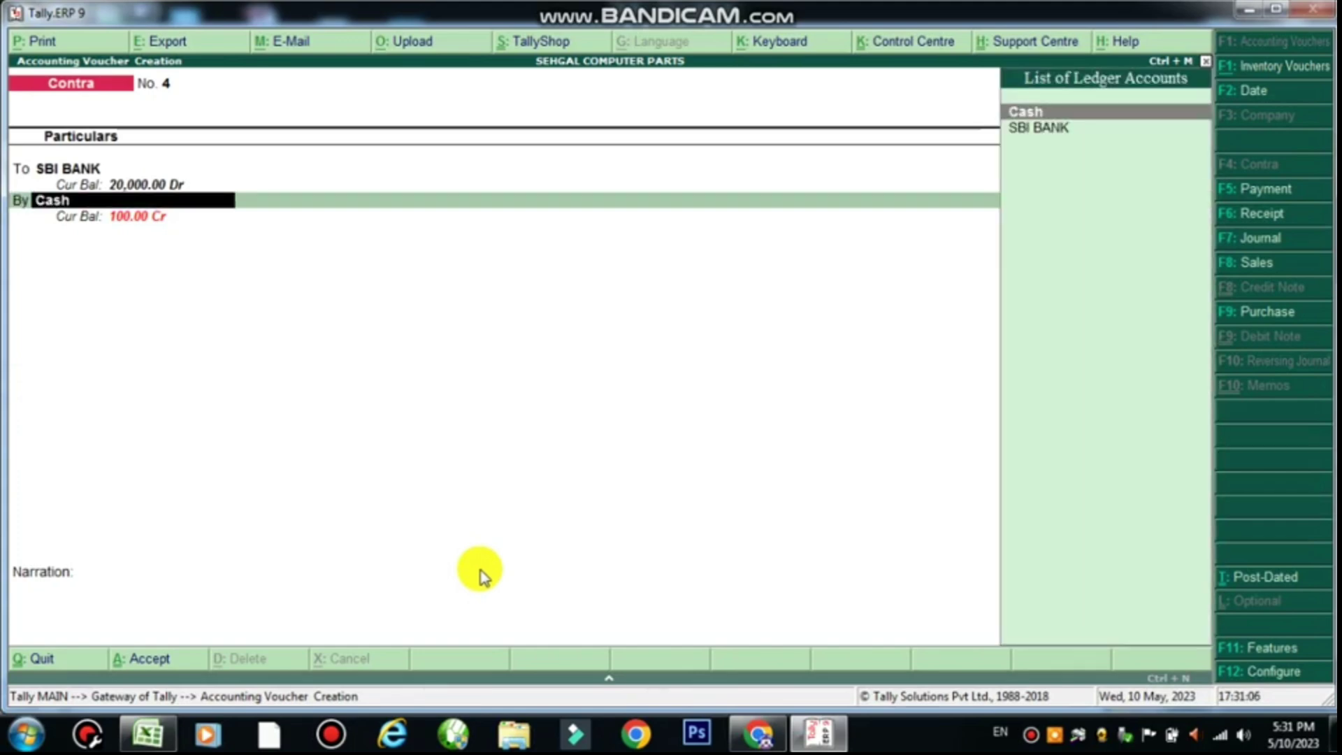
key(Return)
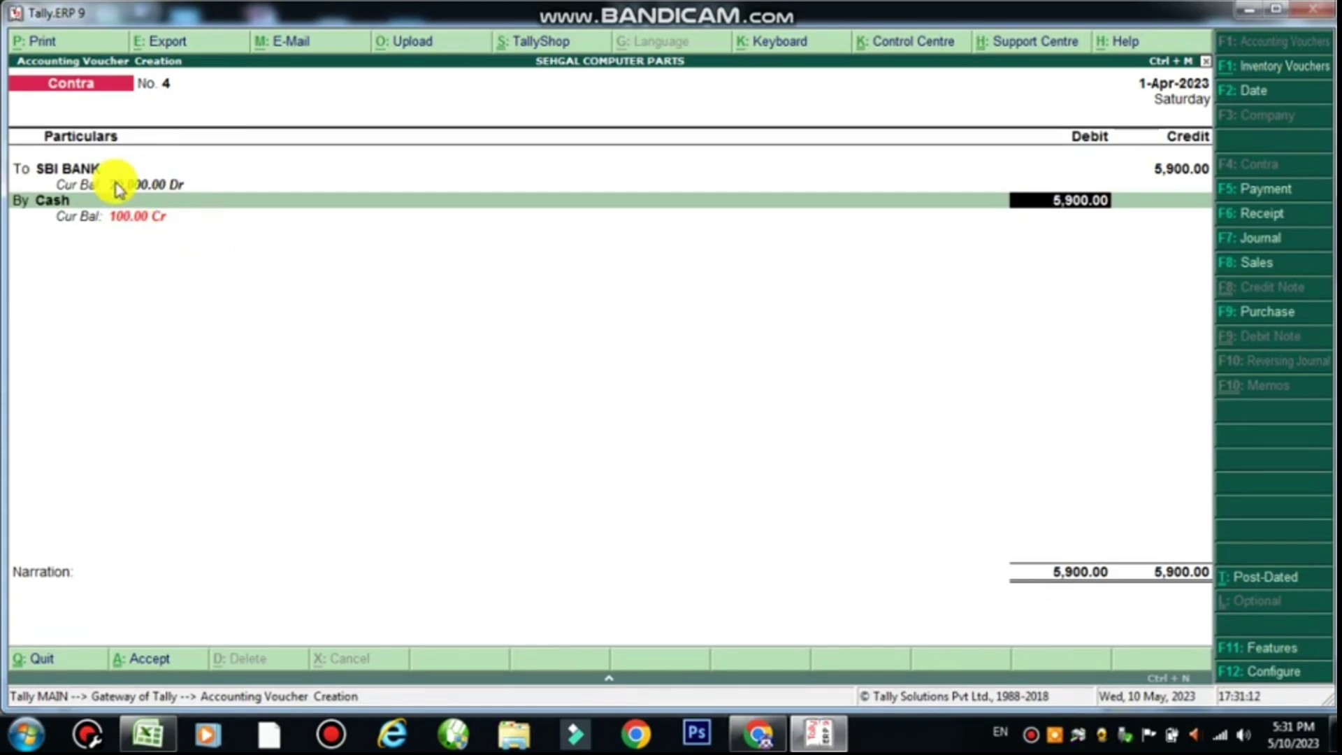
Step: Compare the voucher's SBI BANK balance with the closing balance in Excel cell D15 and return to Tally.ERP 9
key(alt+Tab)
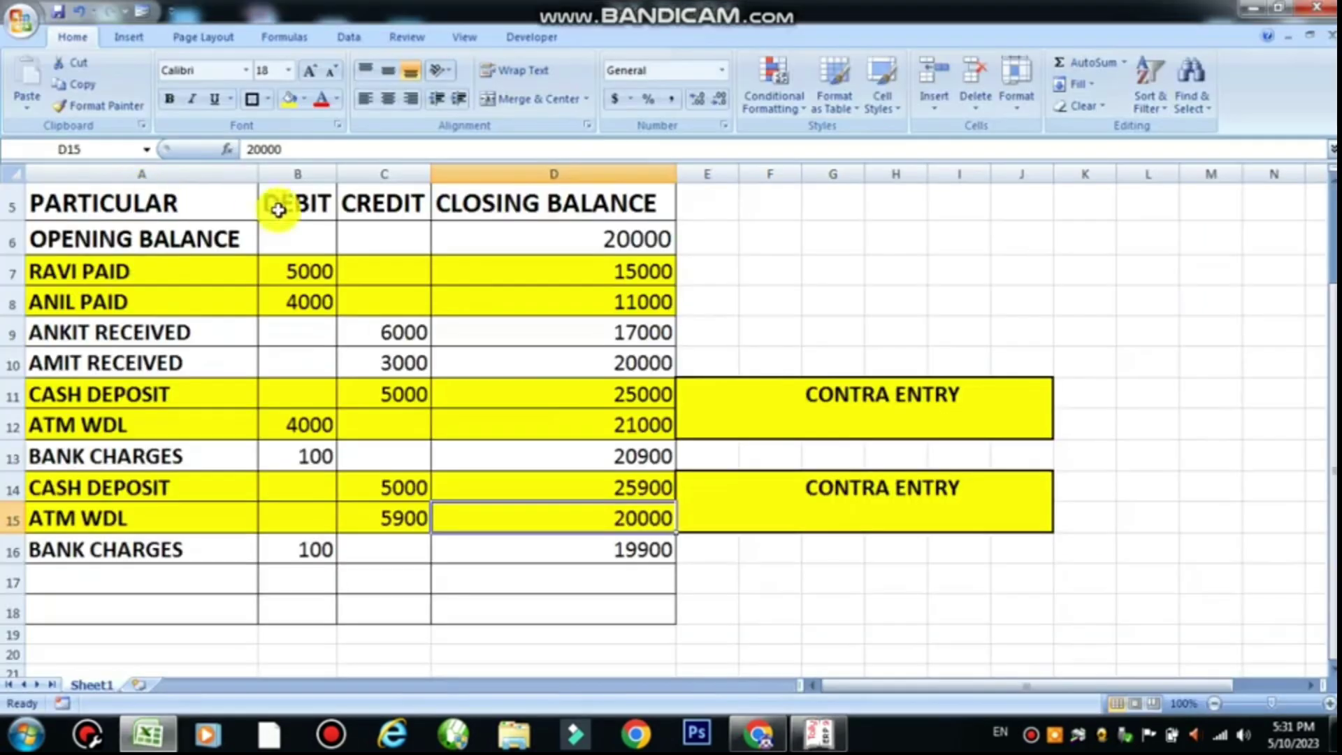
key(alt+Tab)
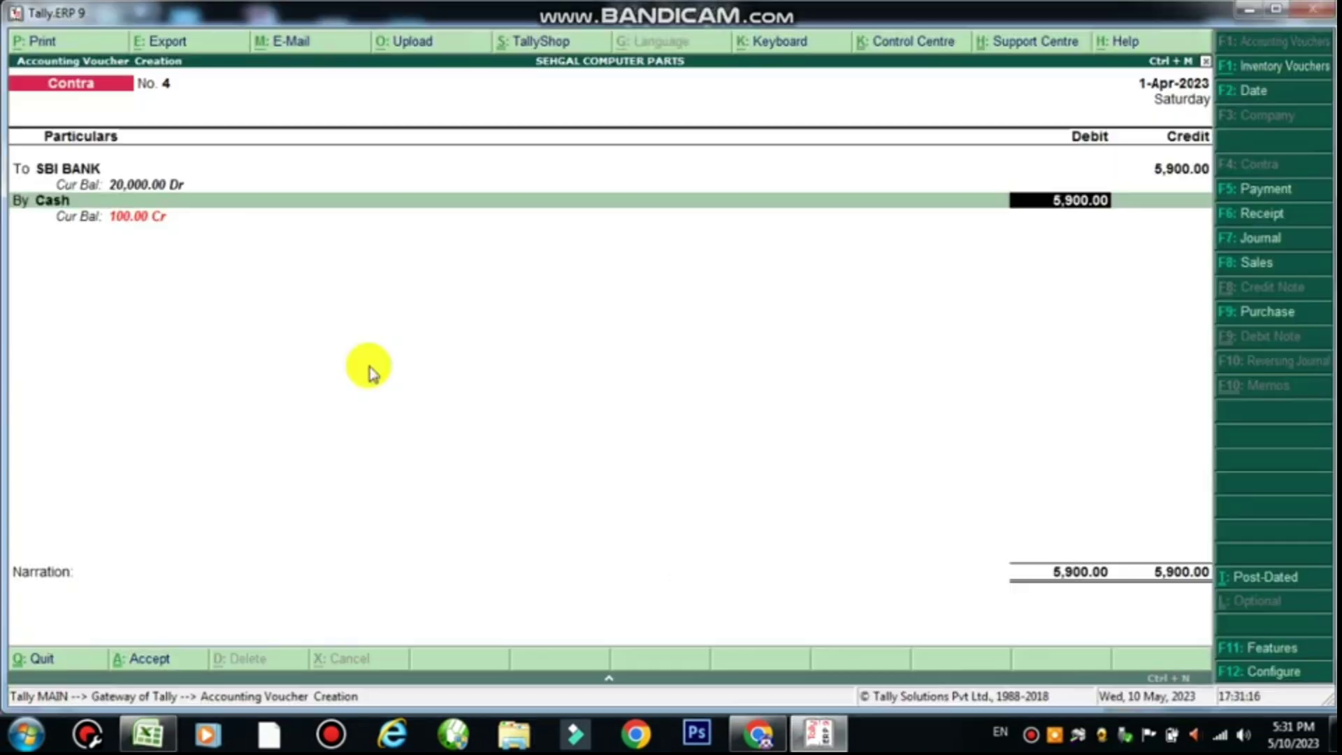
click(161, 200)
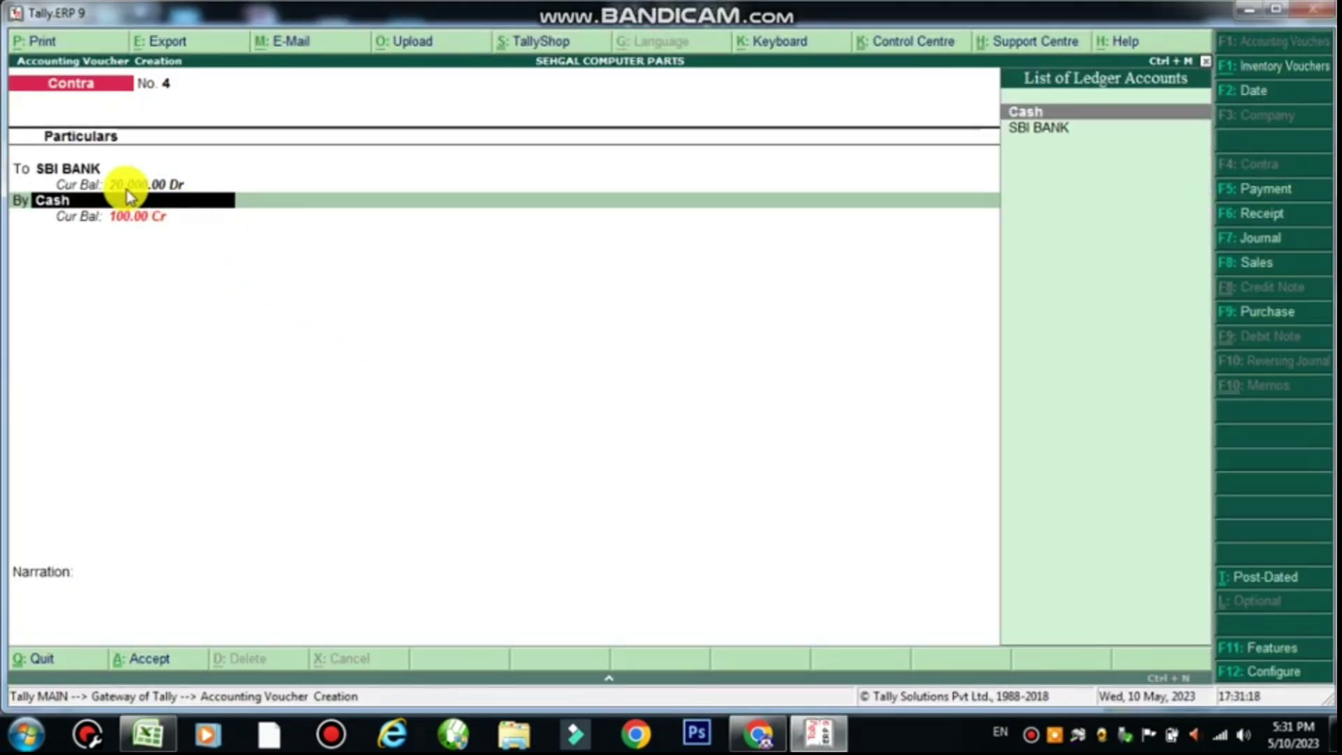
key(alt+Tab)
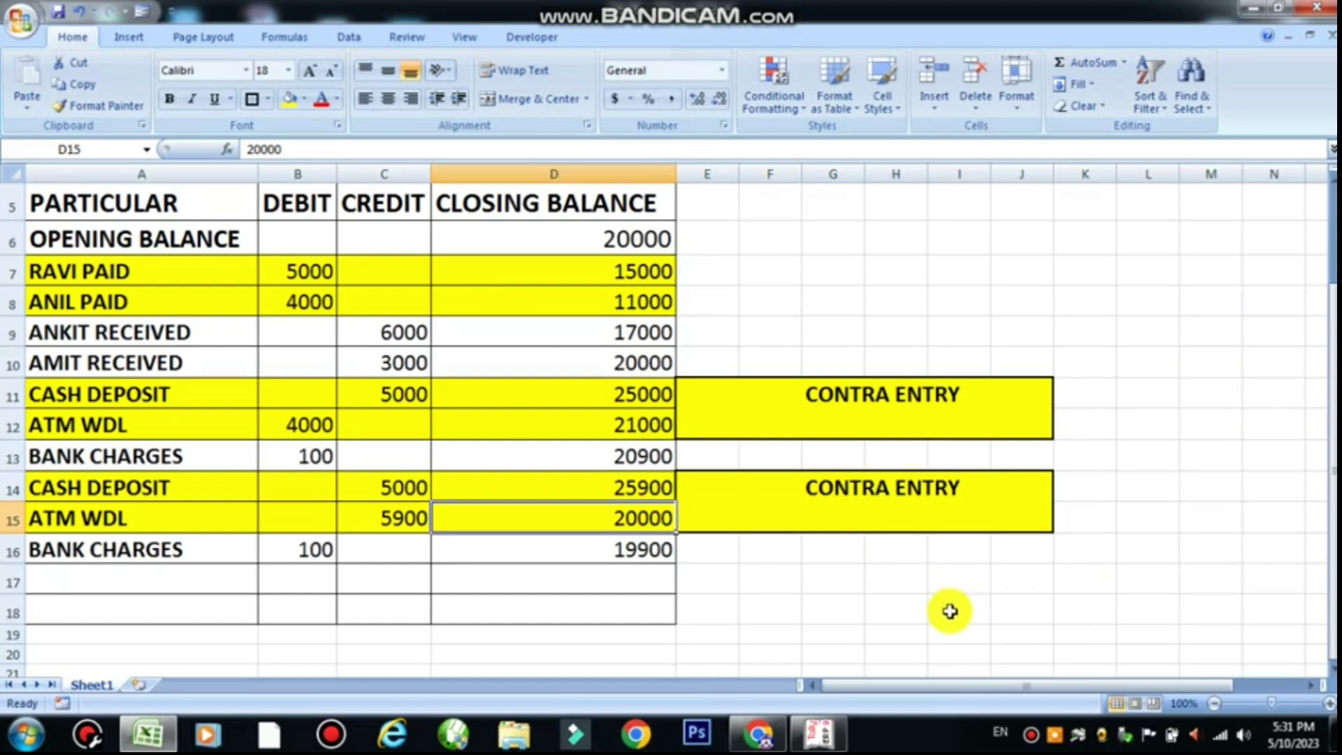
key(alt+Tab)
Step: Accept the Cash debit line and save the fourth contra voucher with the narration "BEING ATM WDL"
key(Return)
key(Return)
key(Return)
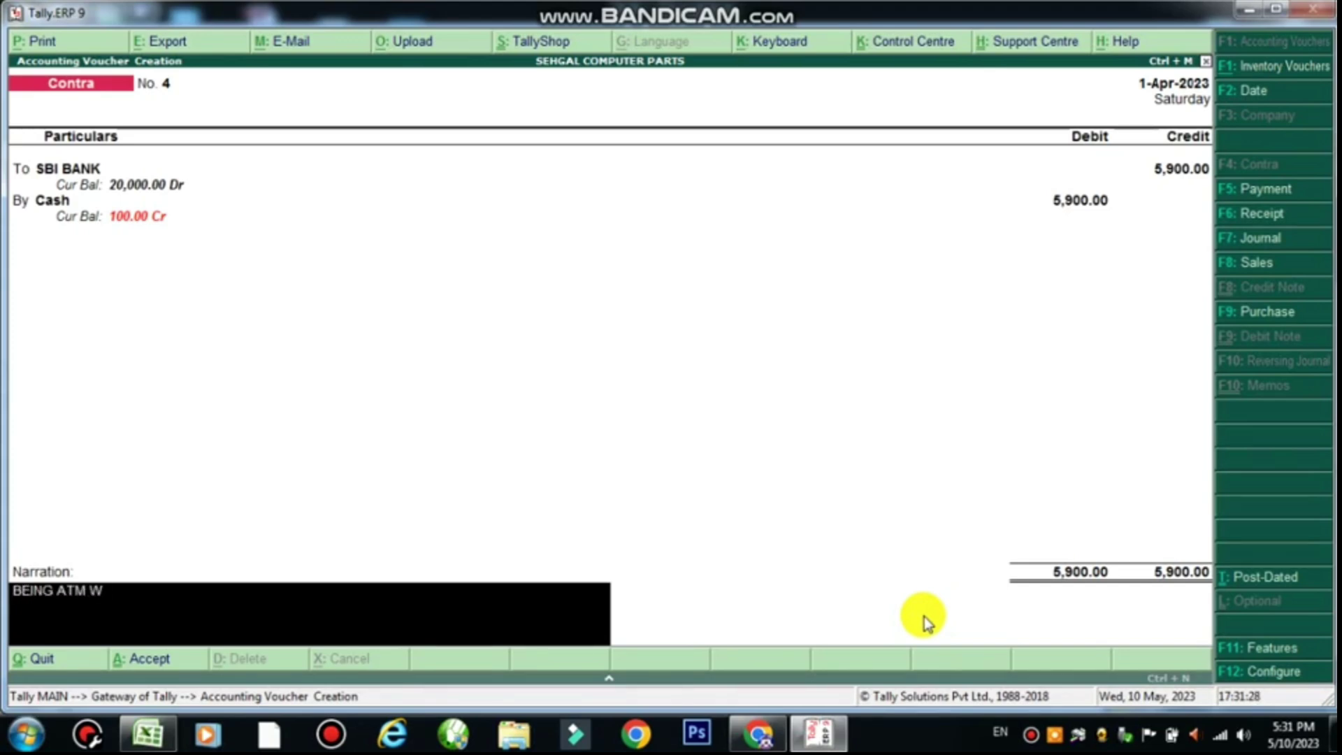
key(Return)
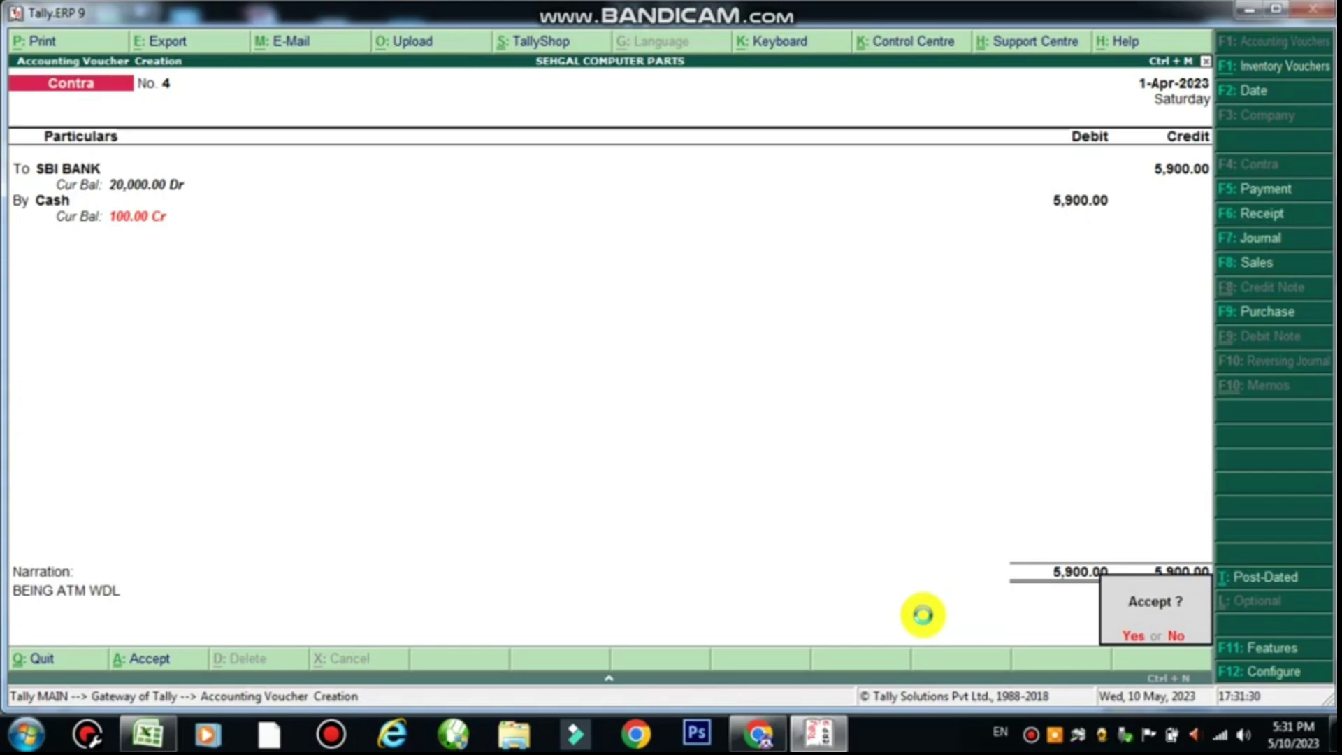
key(Return)
Step: Review the BANK CHARGES entry in Excel row 16 and return to Tally.ERP 9
key(alt+Tab)
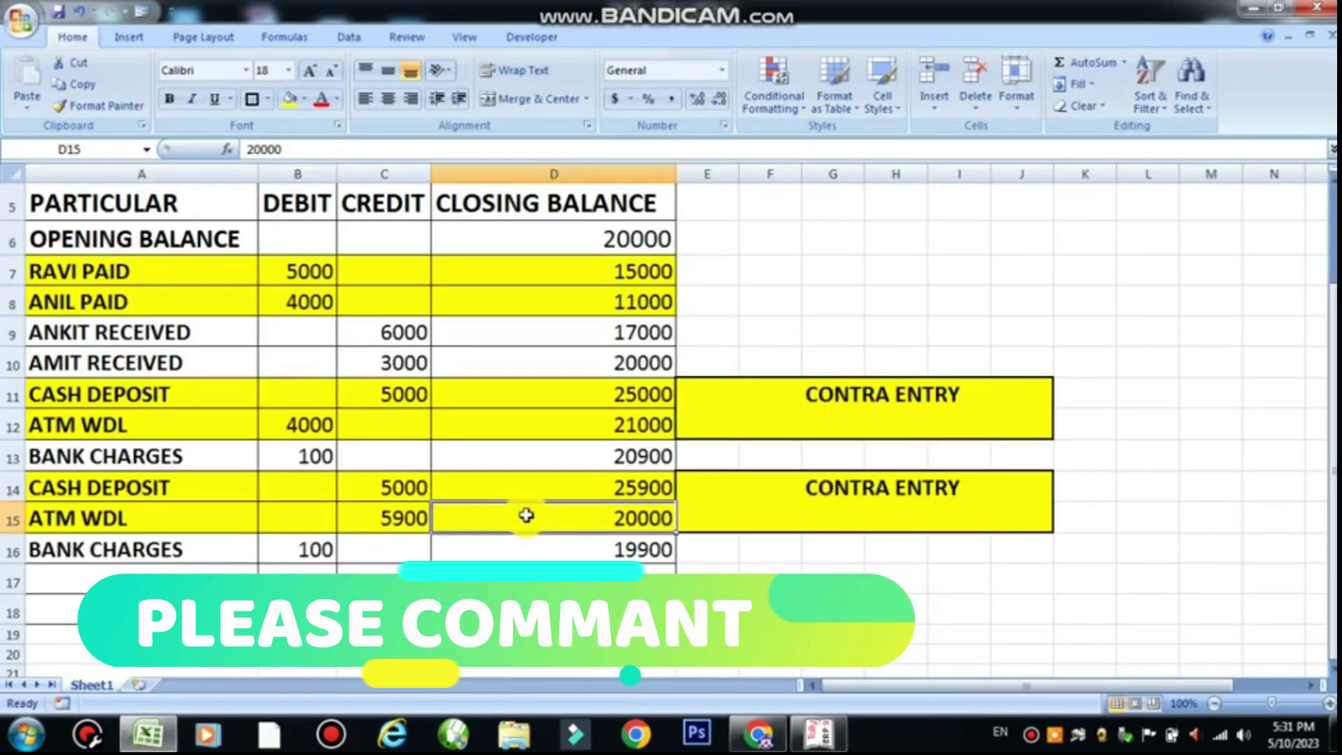
click(199, 558)
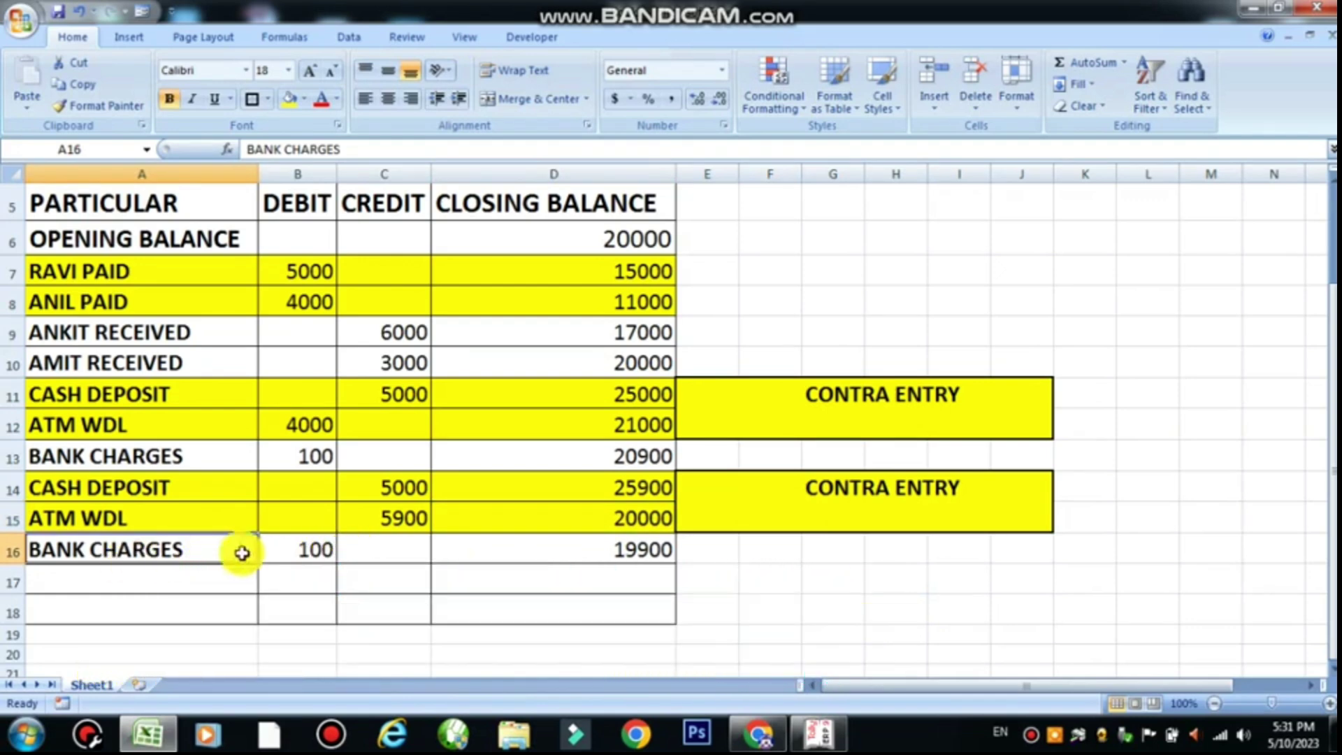
key(alt+Tab)
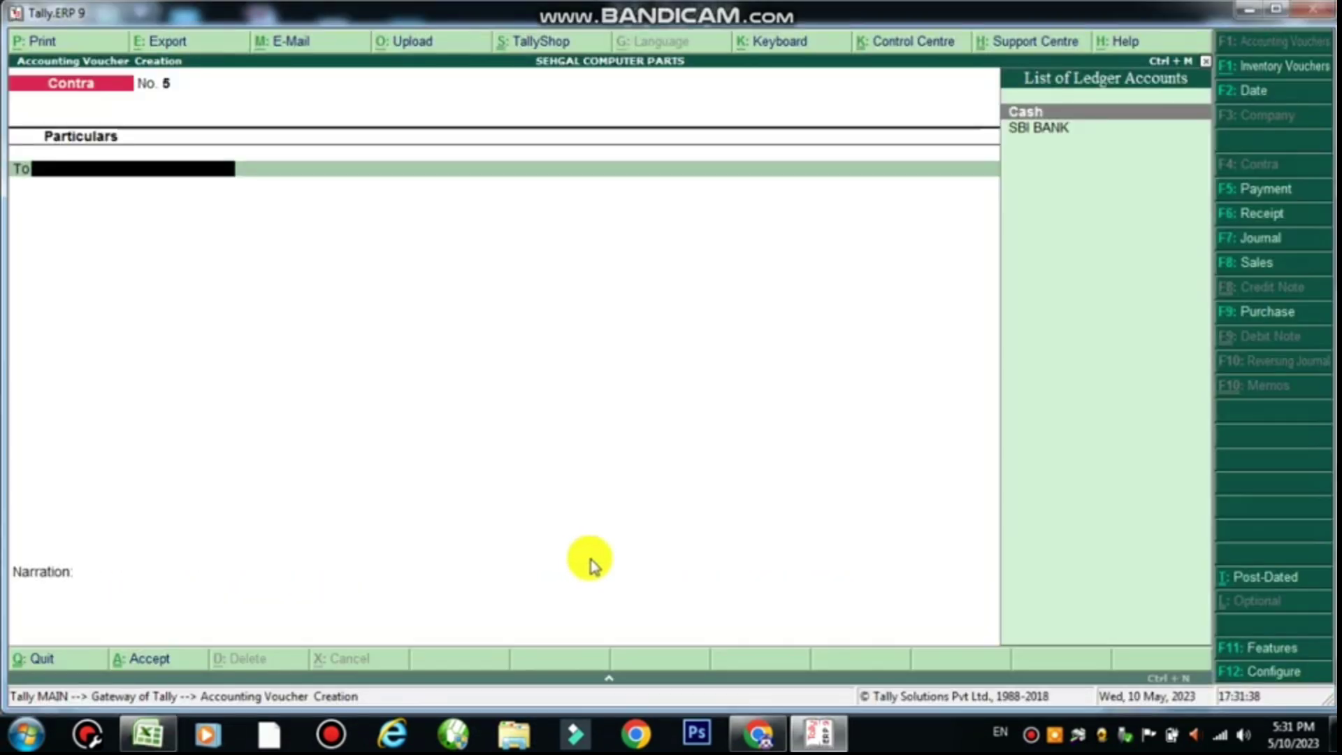
Step: Start a payment voucher, debit BANK CHARGE 100 as in Excel row 16, and choose SBI BANK as the credit ledger
click(1254, 193)
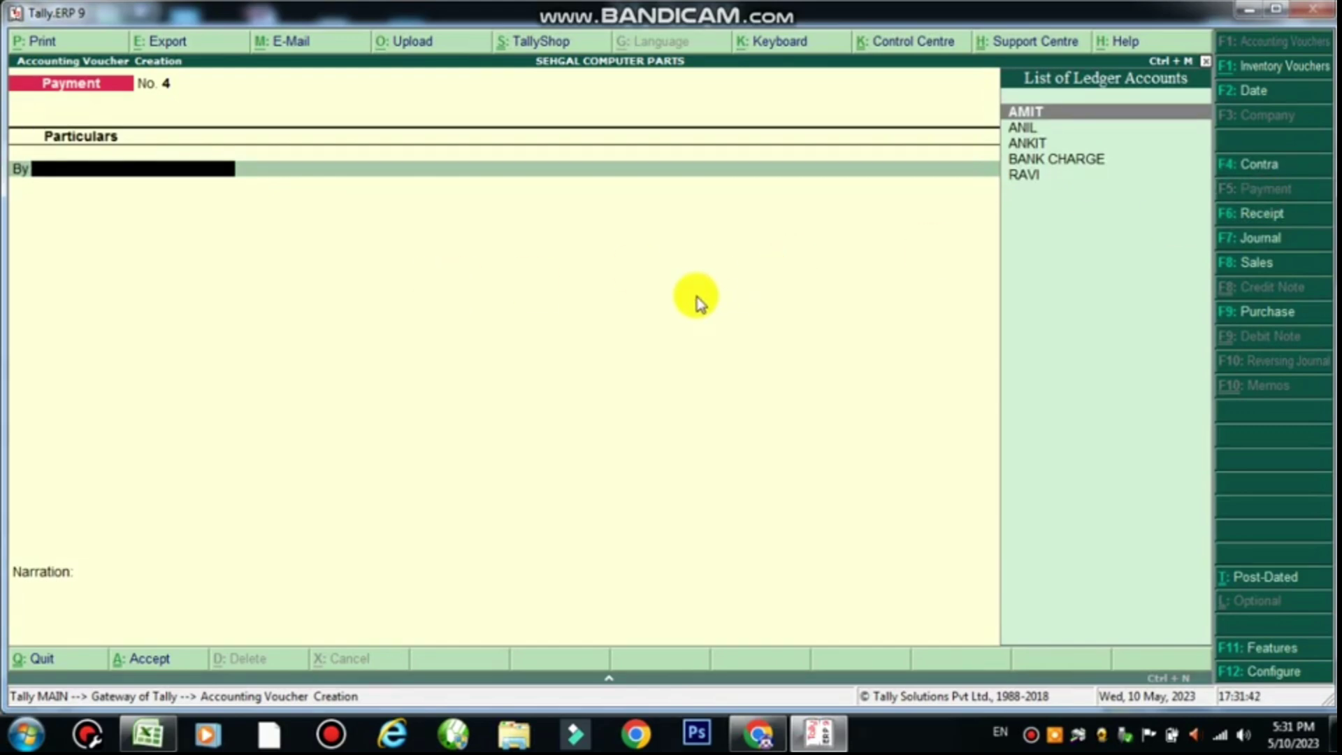
text(BANK CHARGE)
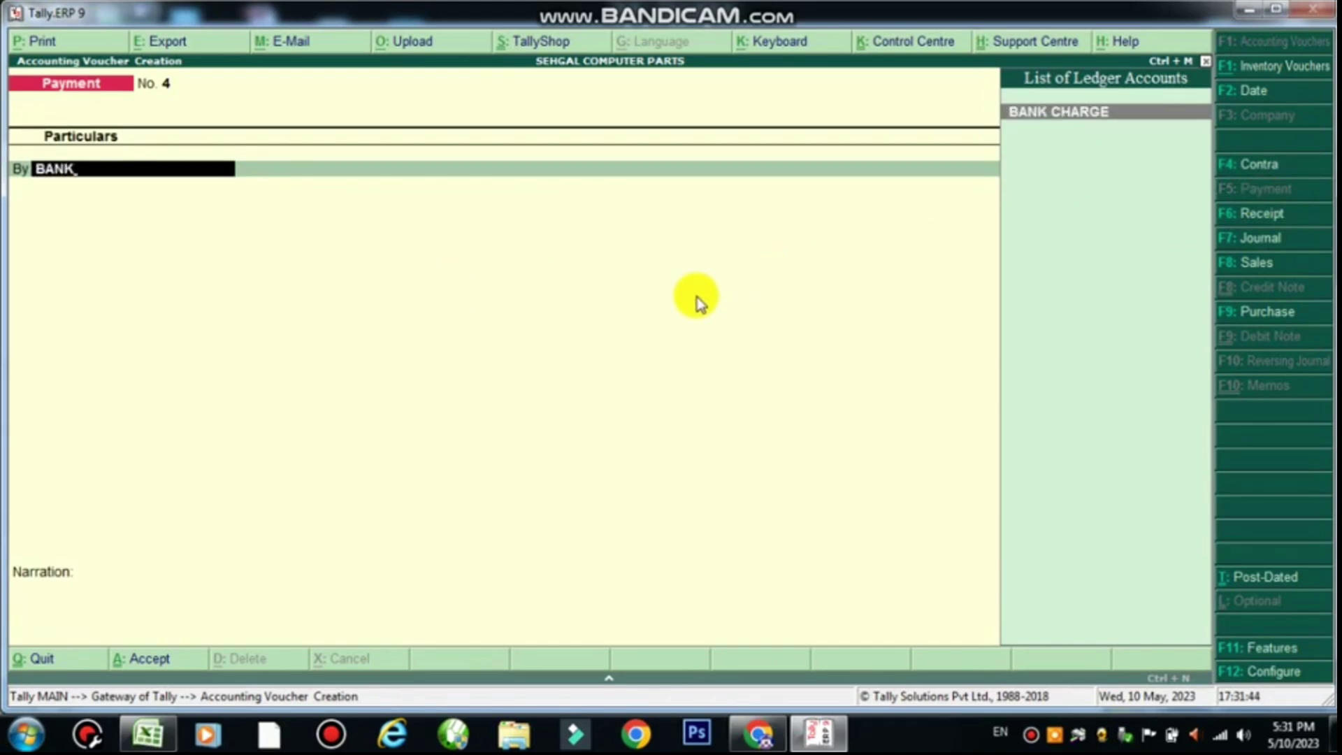
key(Return)
key(alt+Tab)
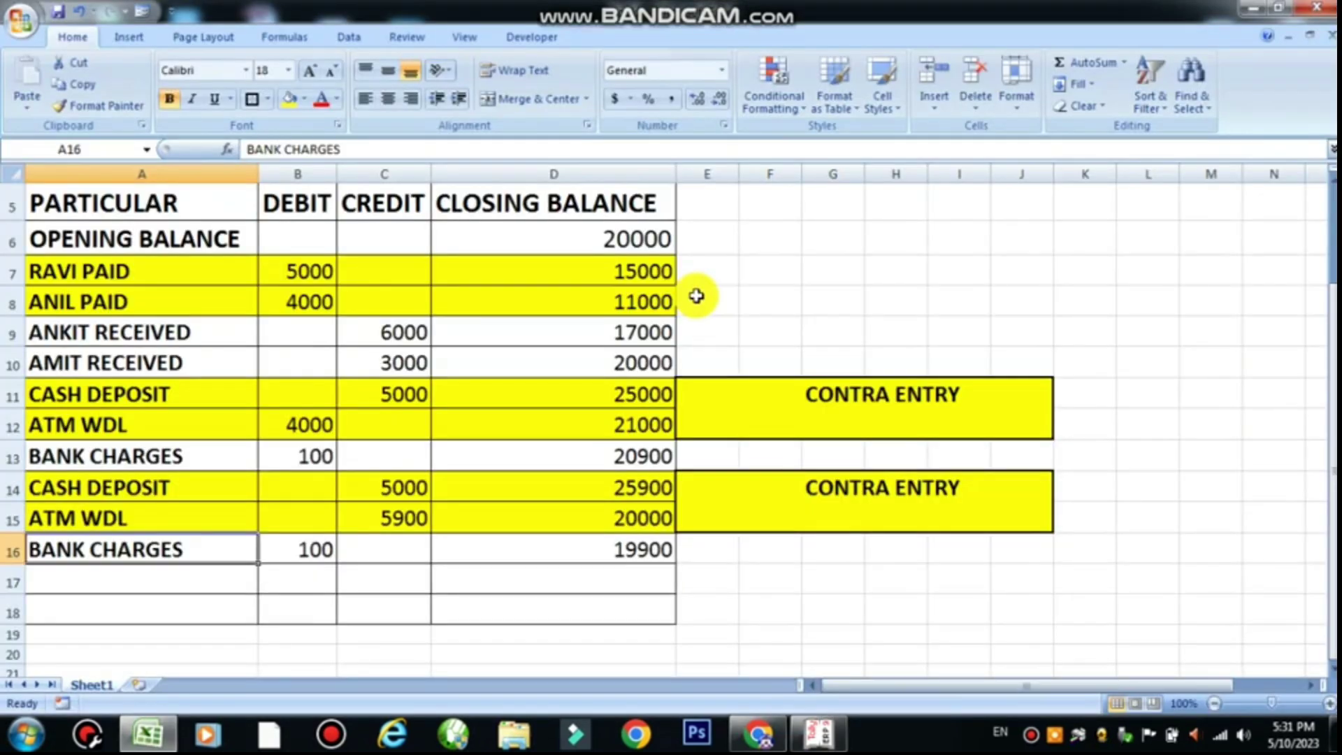
key(alt+Tab)
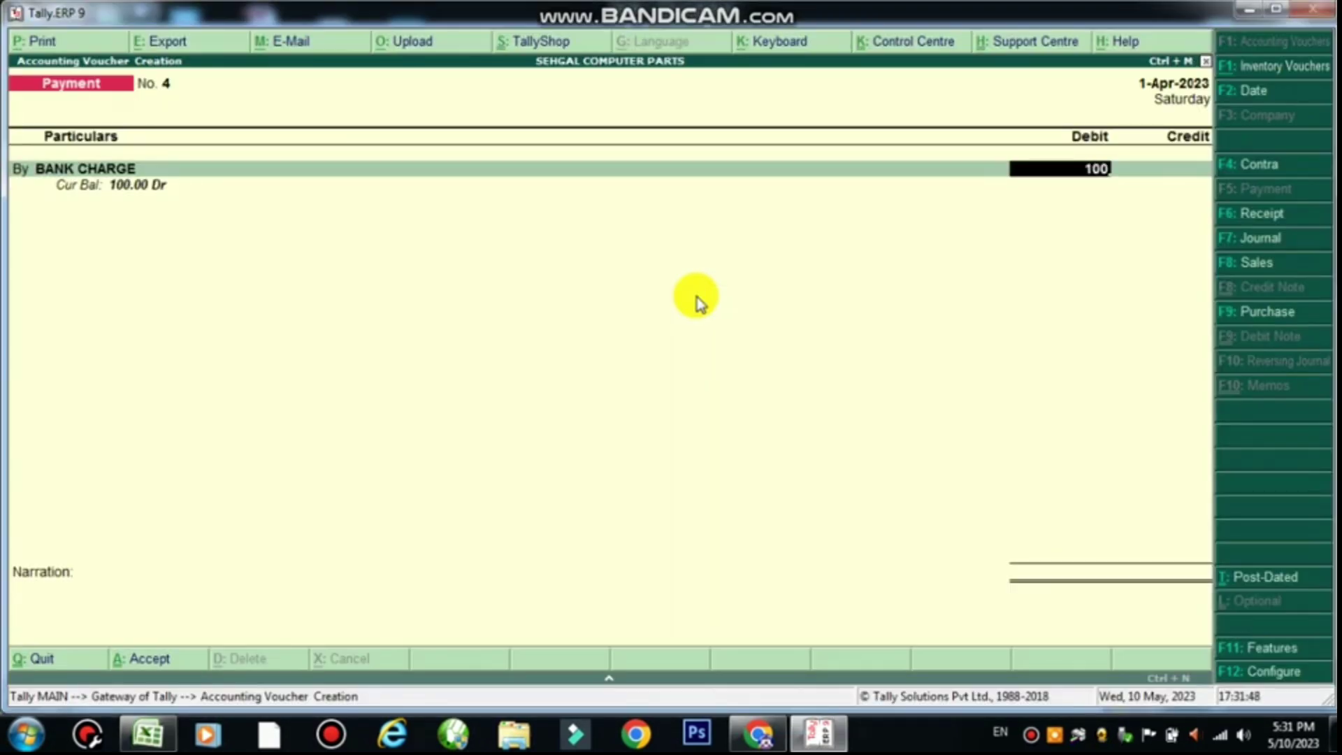
key(Return)
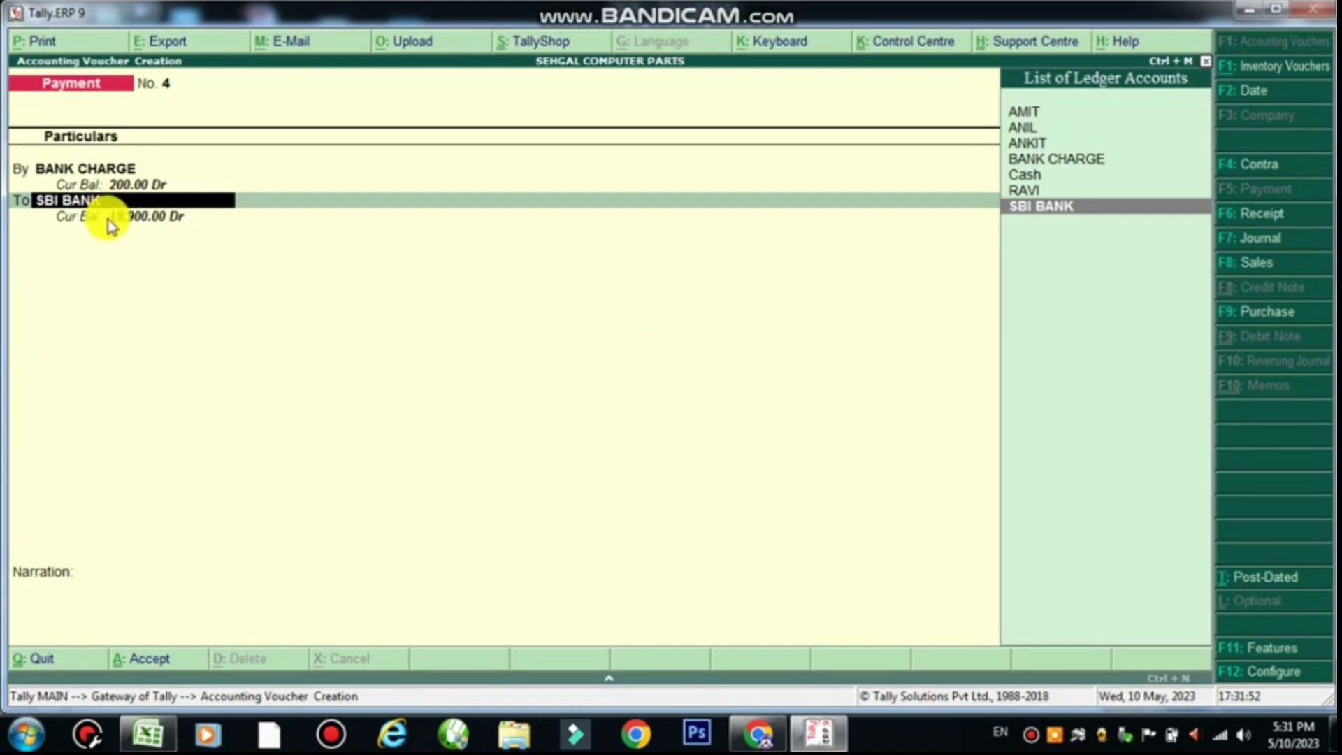
Step: In Excel, fill the closing balance cell D16 with dark orange and enter "OK" in E16
key(alt+Tab)
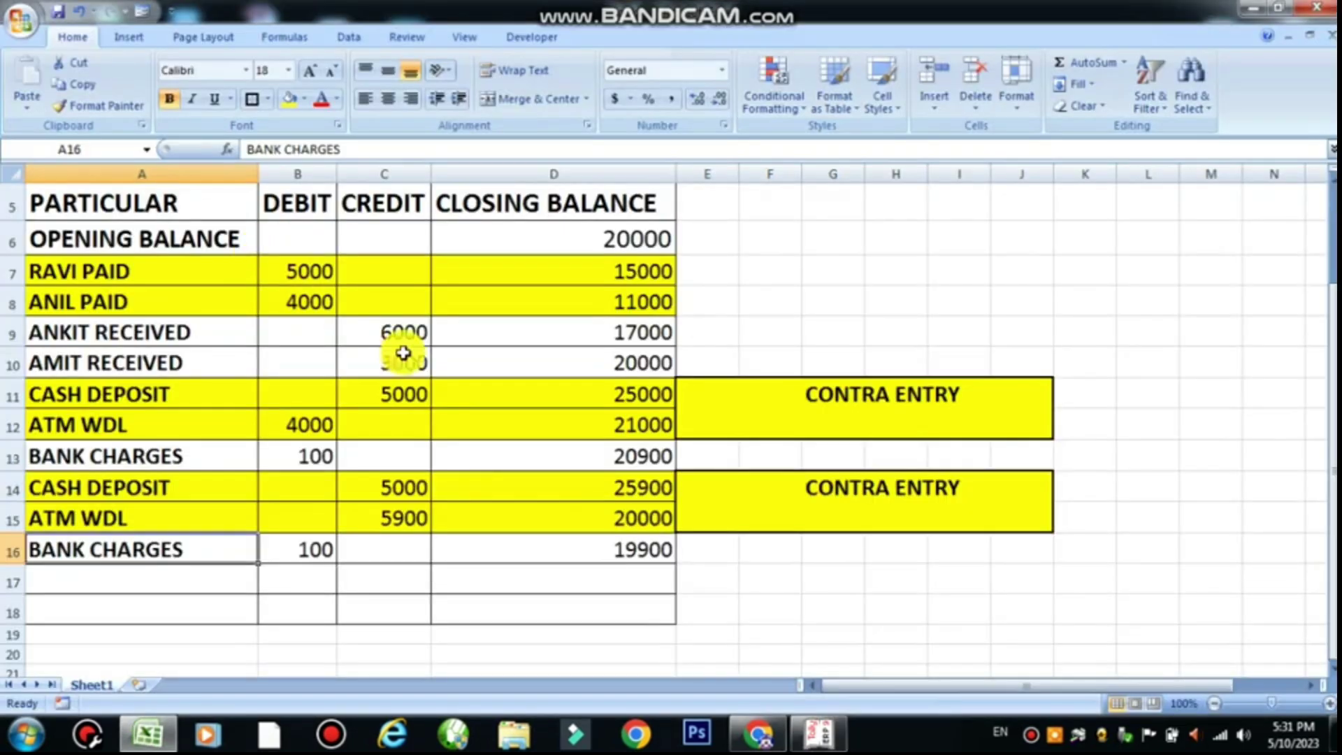
click(615, 553)
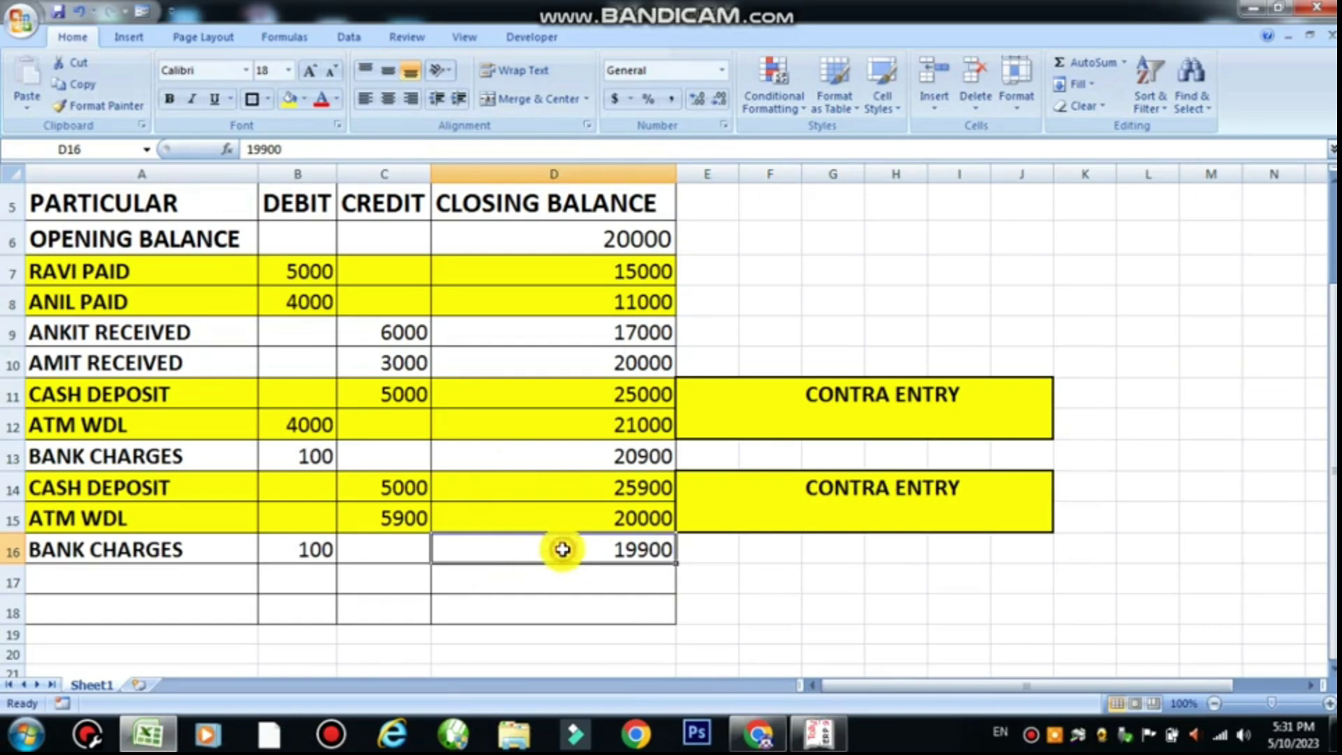
click(305, 100)
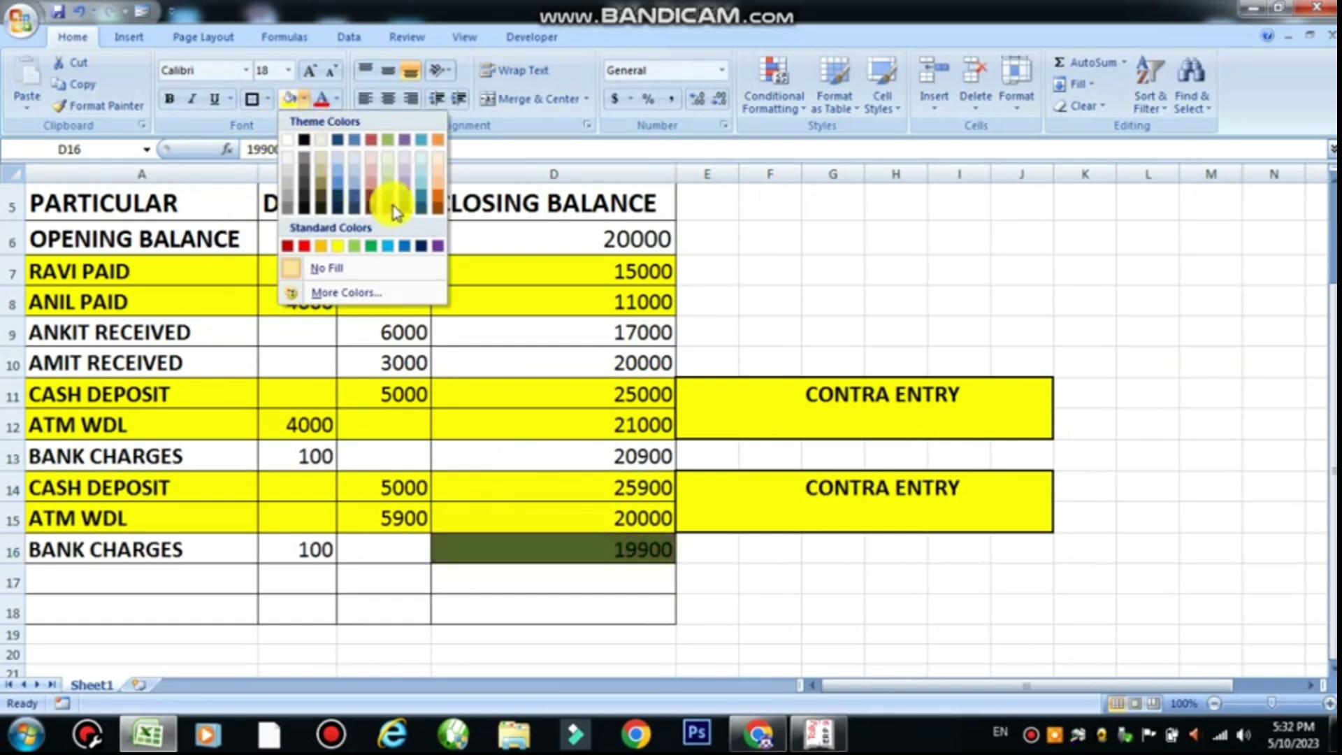
click(438, 189)
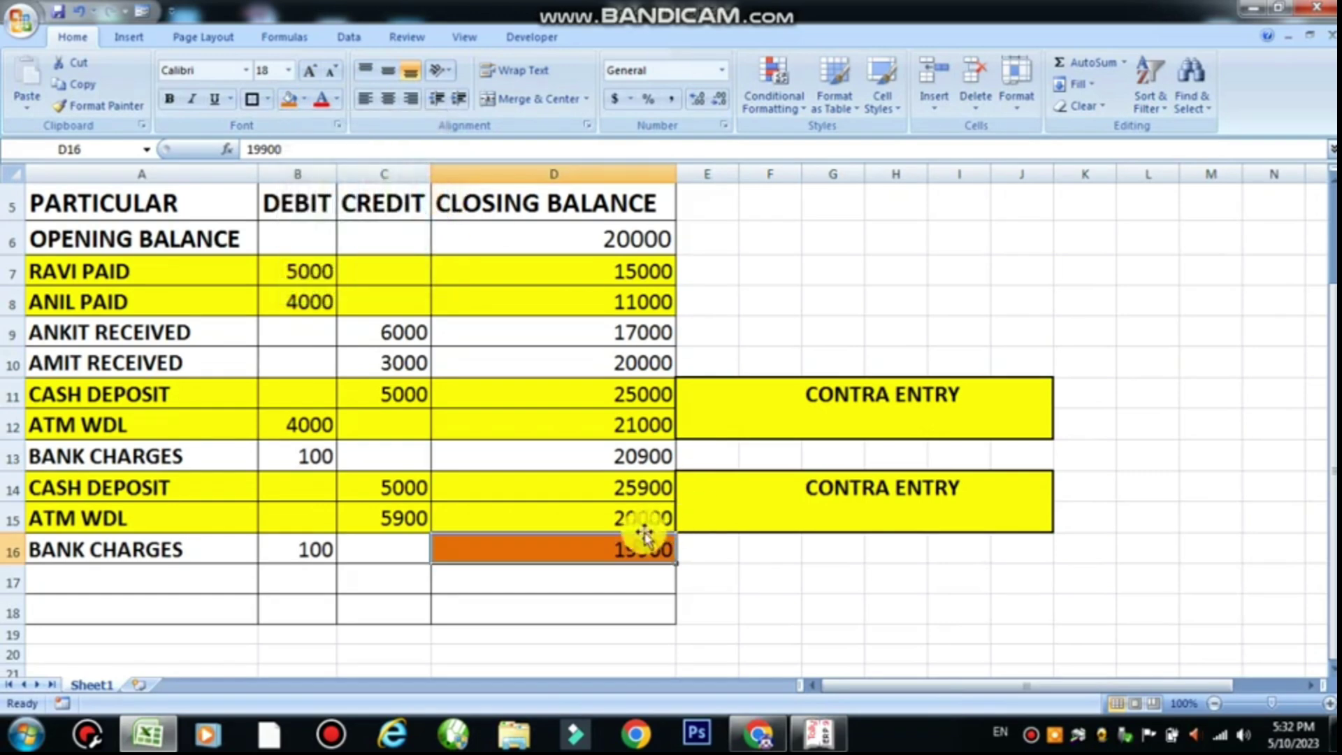
click(713, 550)
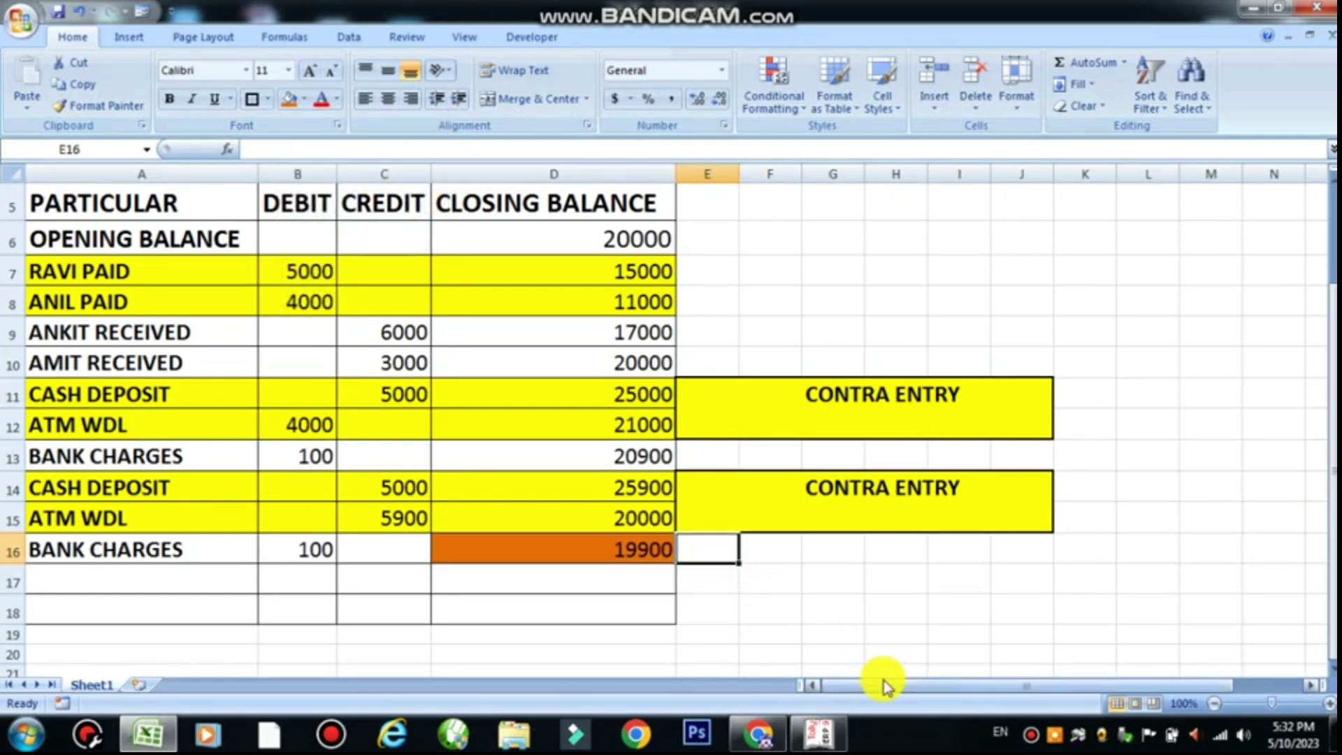
text(o)
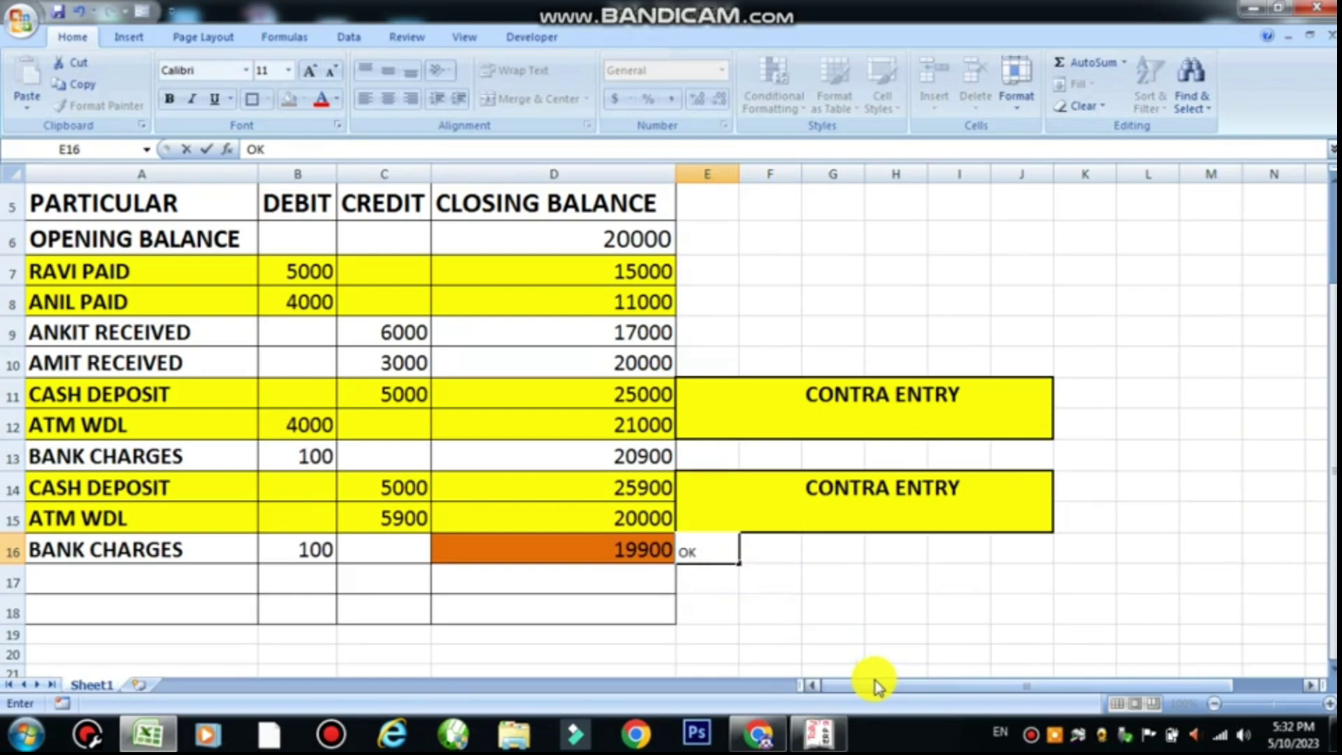
text(K)
click(834, 654)
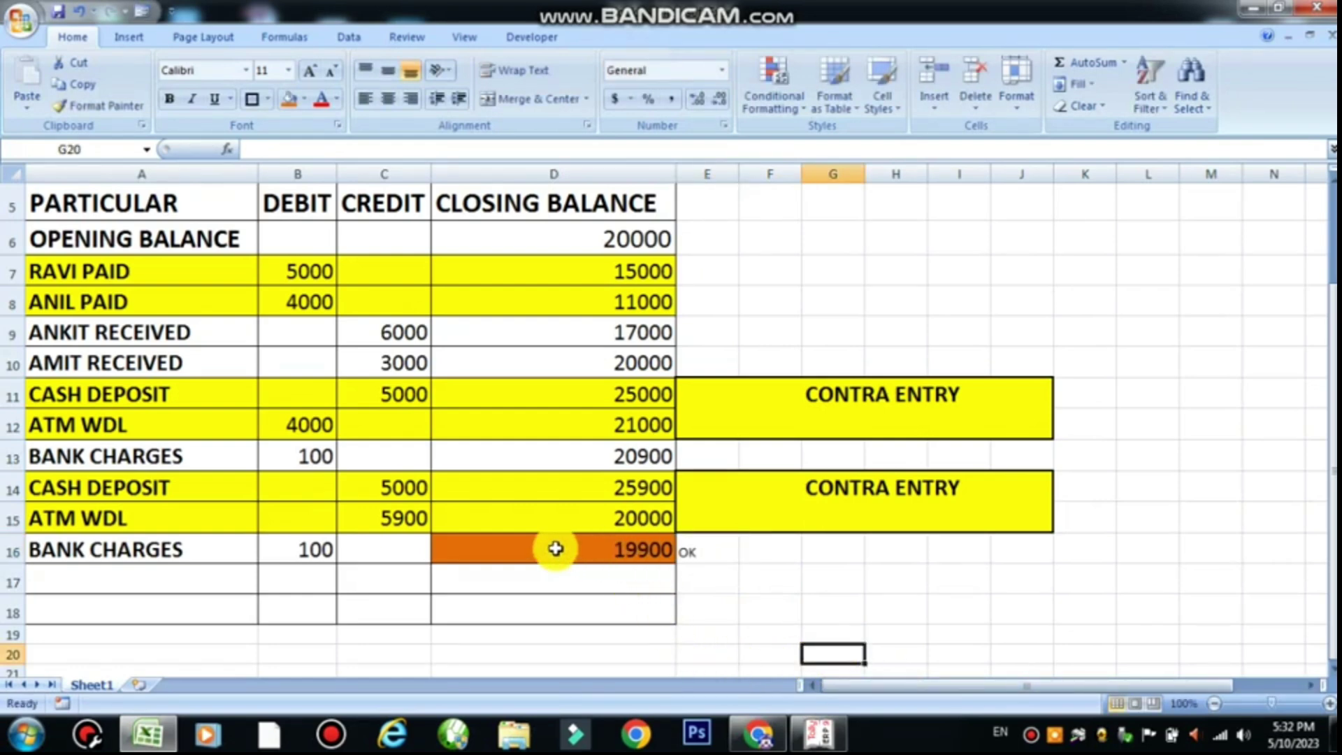
Step: Back in Tally.ERP 9, credit SBI BANK 100, accept its bank allocation, and save the payment voucher with the narration "BEING PAID TO BANK."
key(alt+Tab)
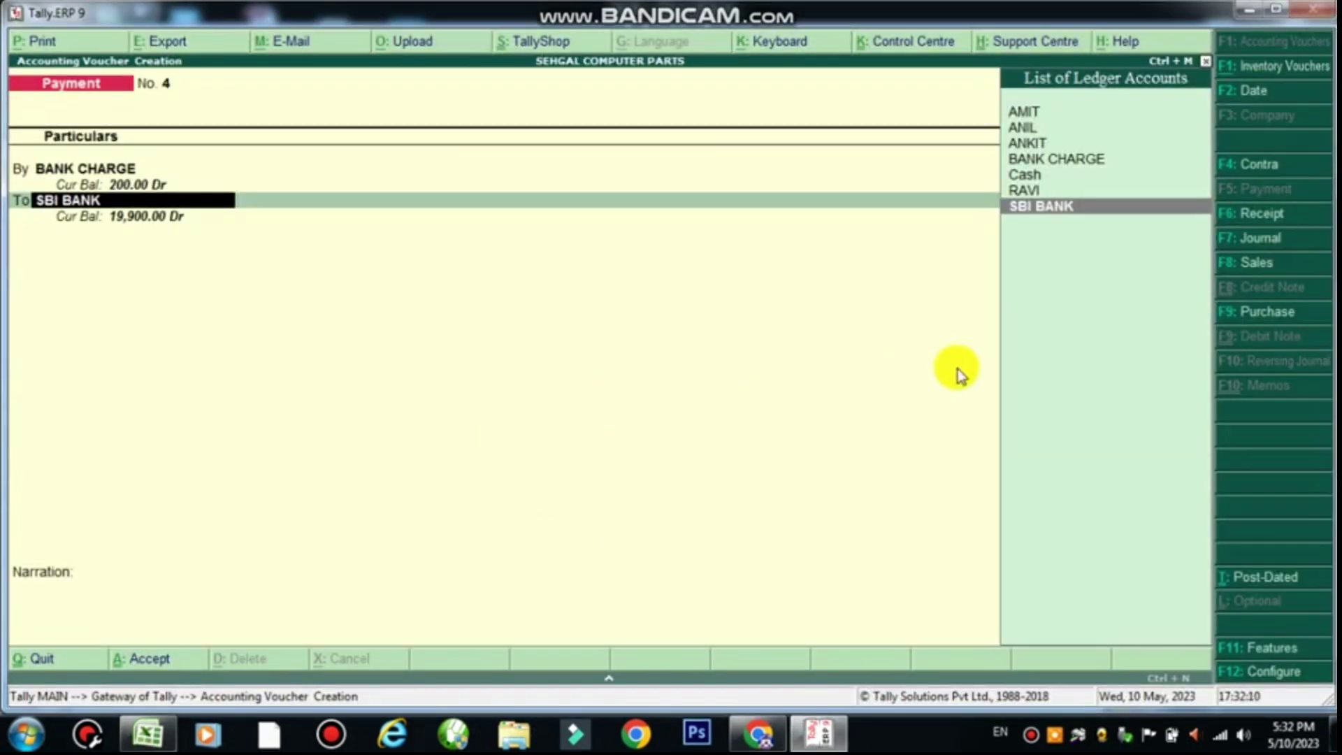
key(Return)
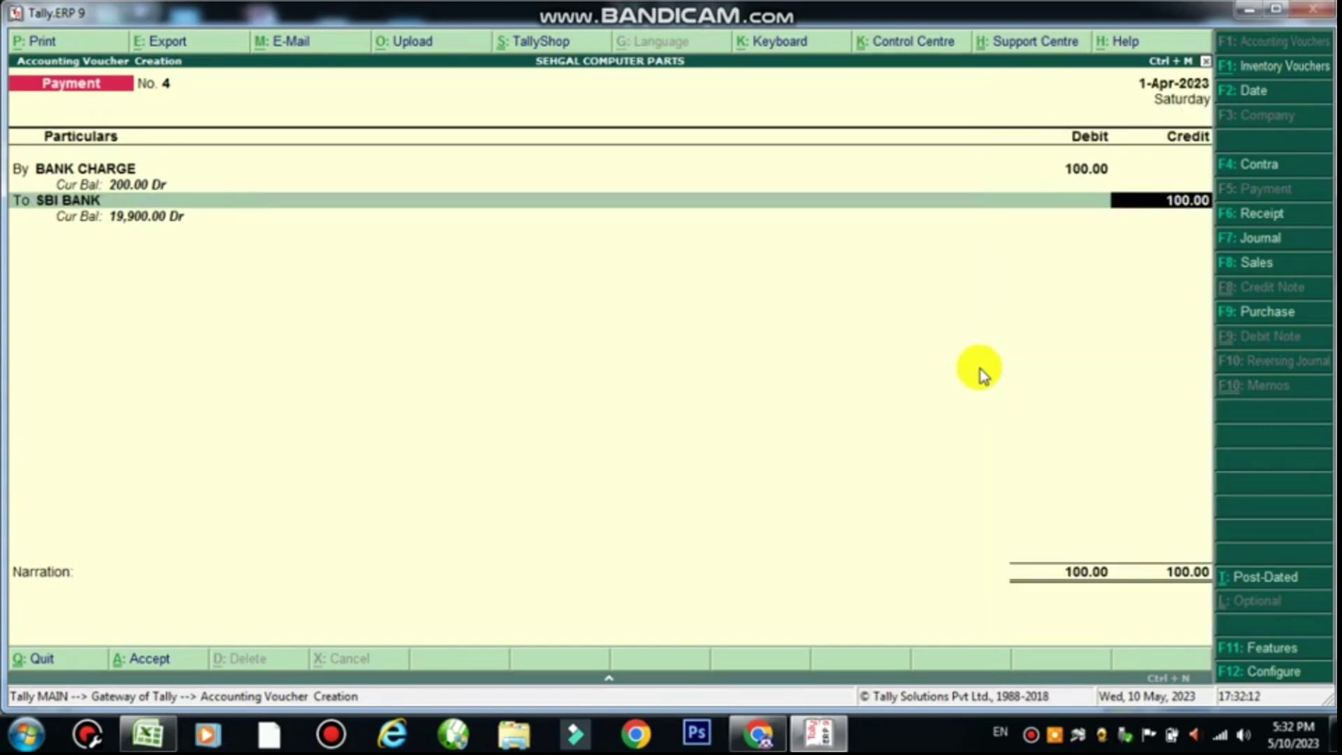
key(Return)
key(Return)
key(Return)
key(Return)
key(Return)
key(Return)
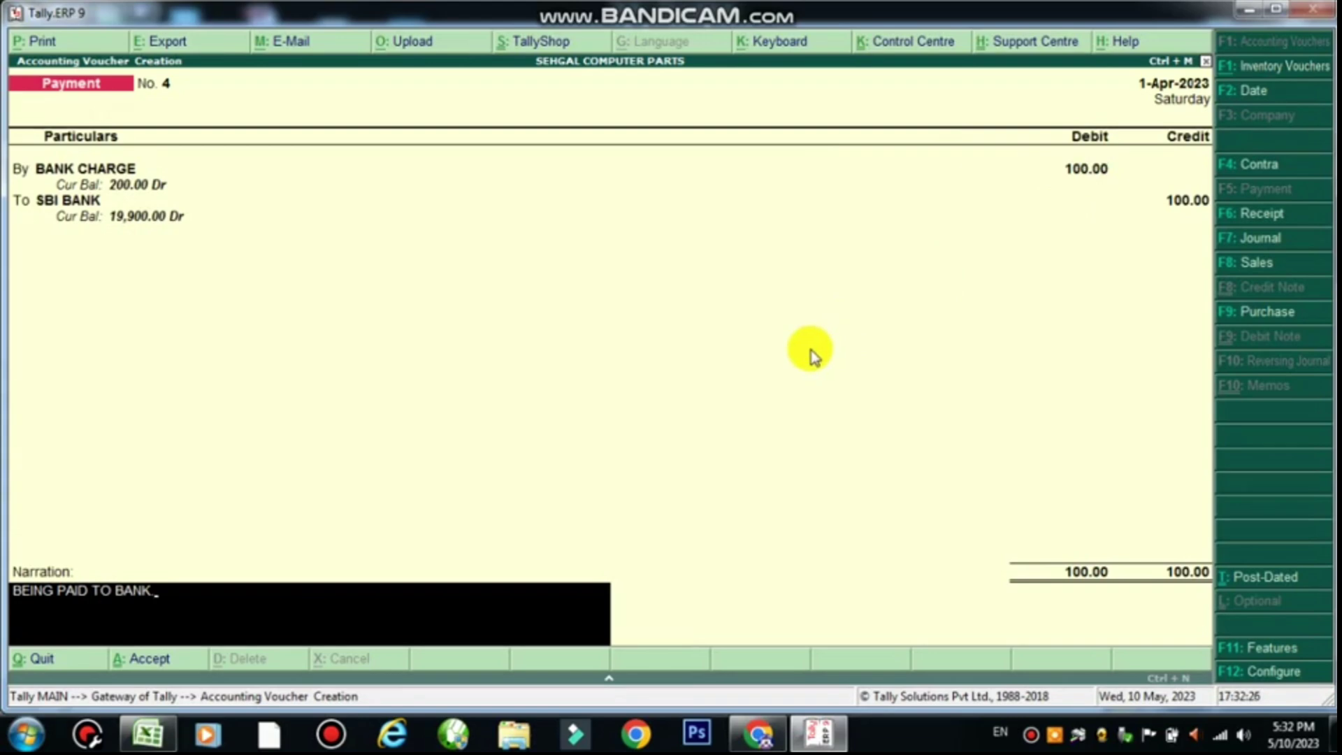
key(Return)
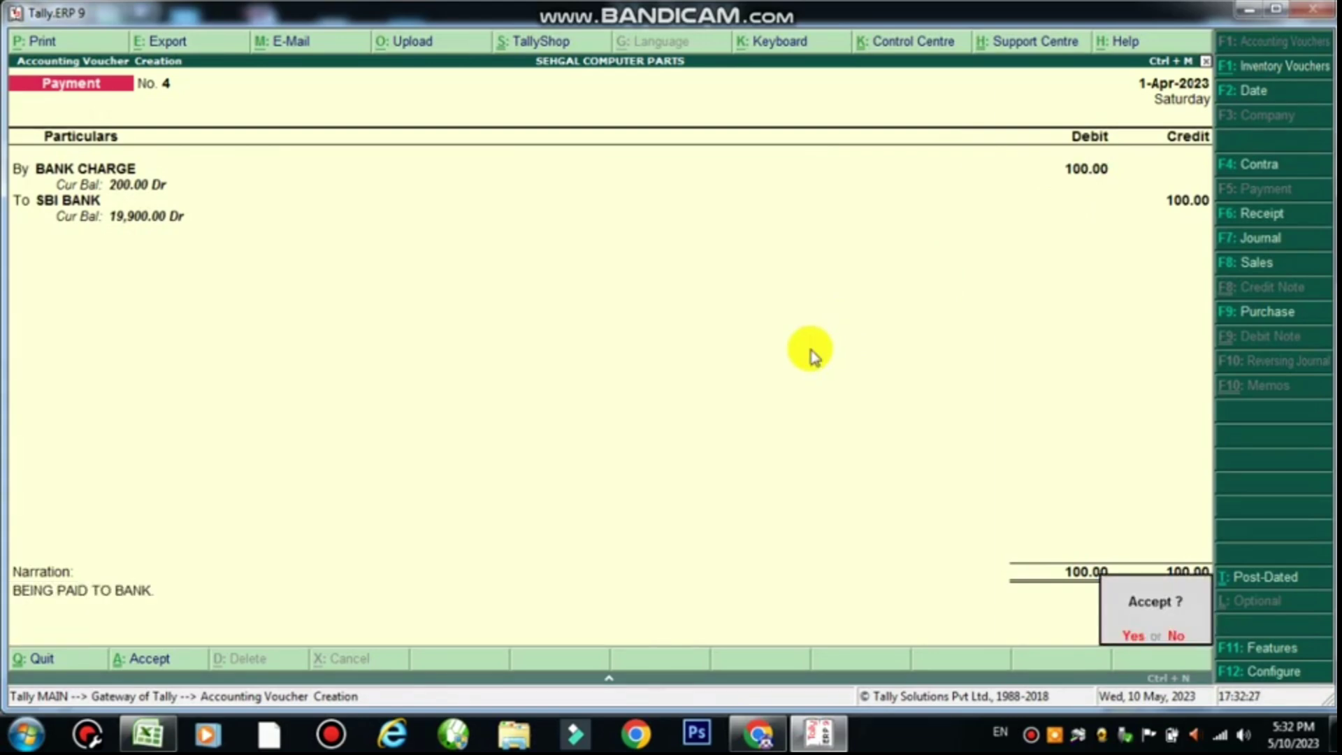
key(Return)
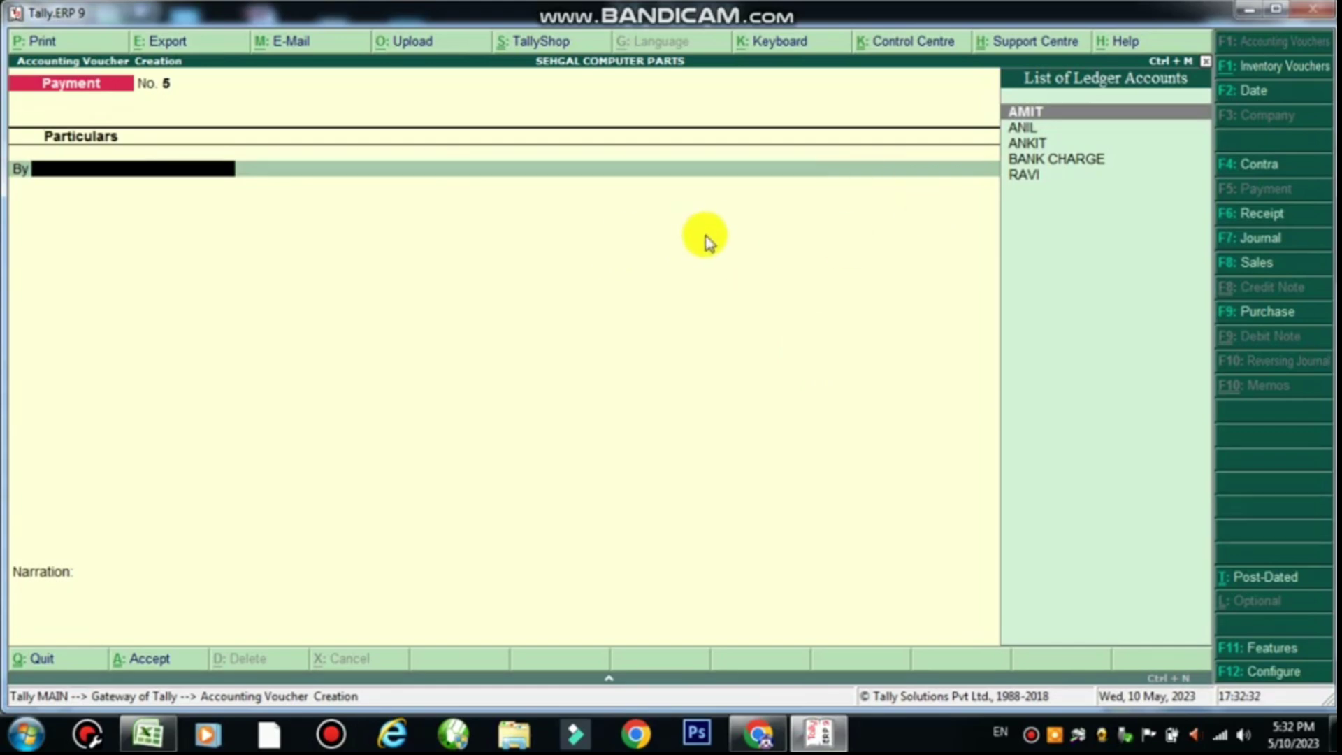
Step: Leave voucher entry, check the final closing balance in Excel cell D16, and return to Tally.ERP 9
key(Escape)
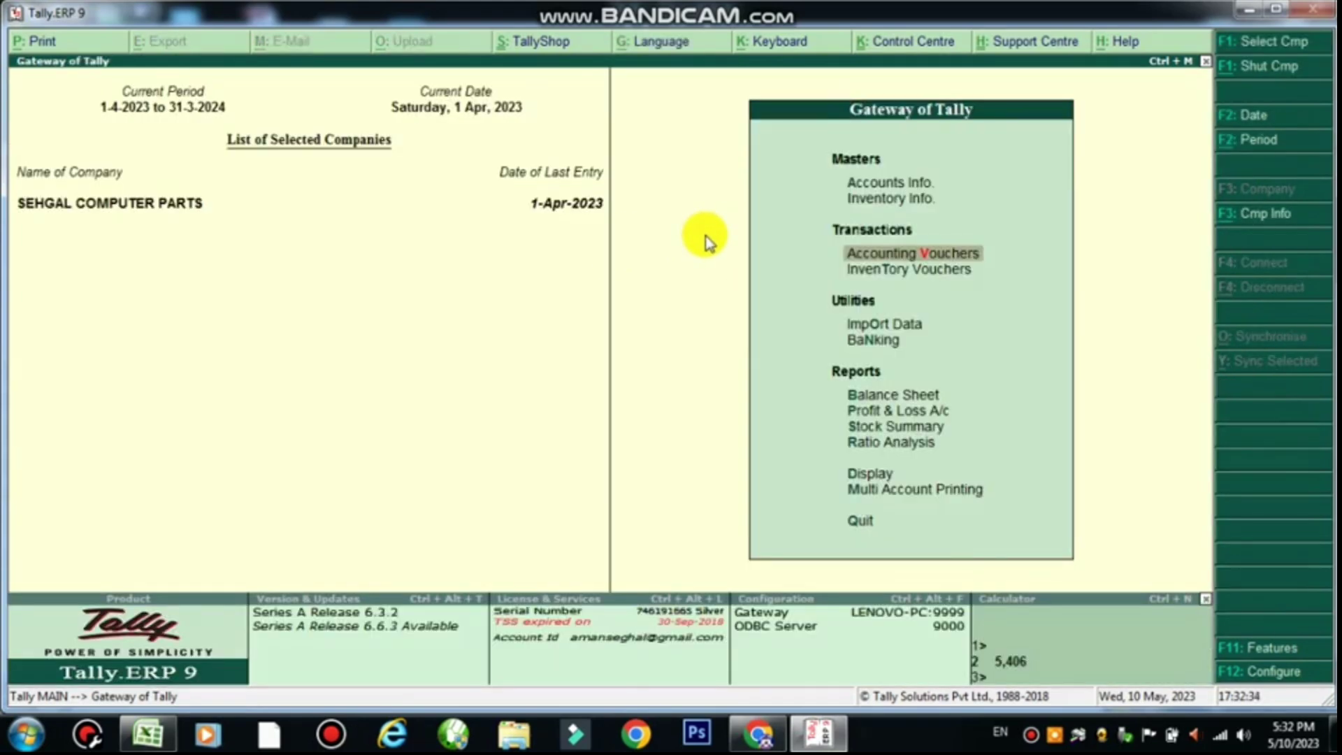
key(alt+Tab)
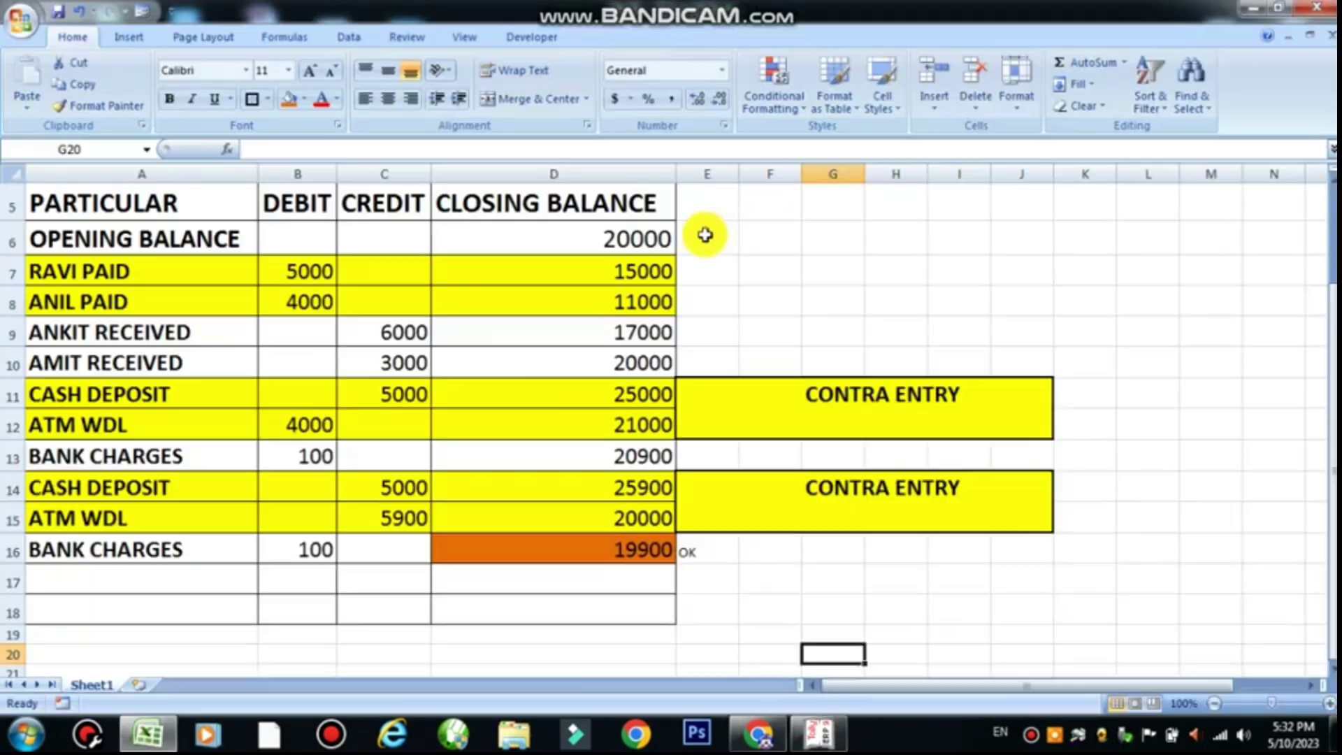
click(673, 549)
key(alt+Tab)
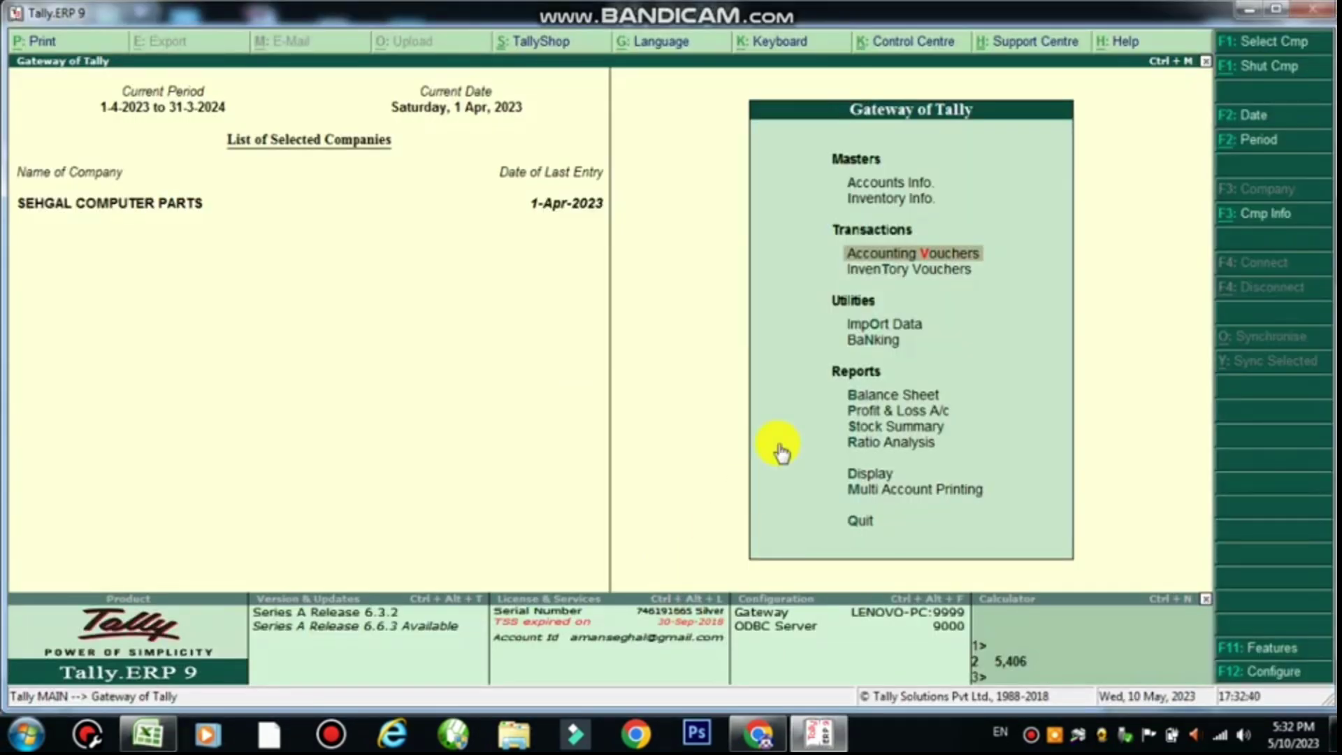
Step: Open the Balance Sheet report of SEHGAL COMPUTER PARTS
key(Down)
key(Down)
key(Down)
key(Down)
key(Down)
key(Up)
key(Return)
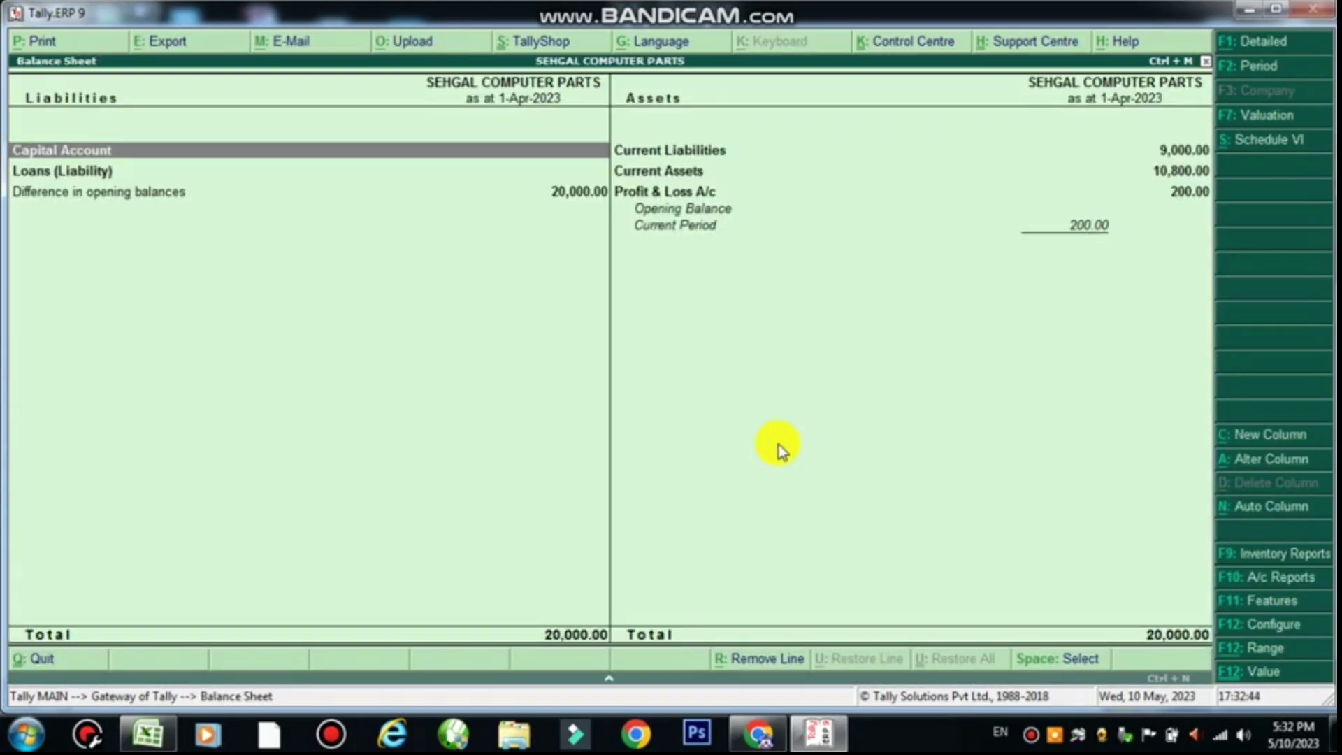
Step: Switch the Balance Sheet to the detailed view and go to Current Assets to examine the Bank Accounts balance
key(F1)
key(Right)
key(Down)
key(Down)
key(Down)
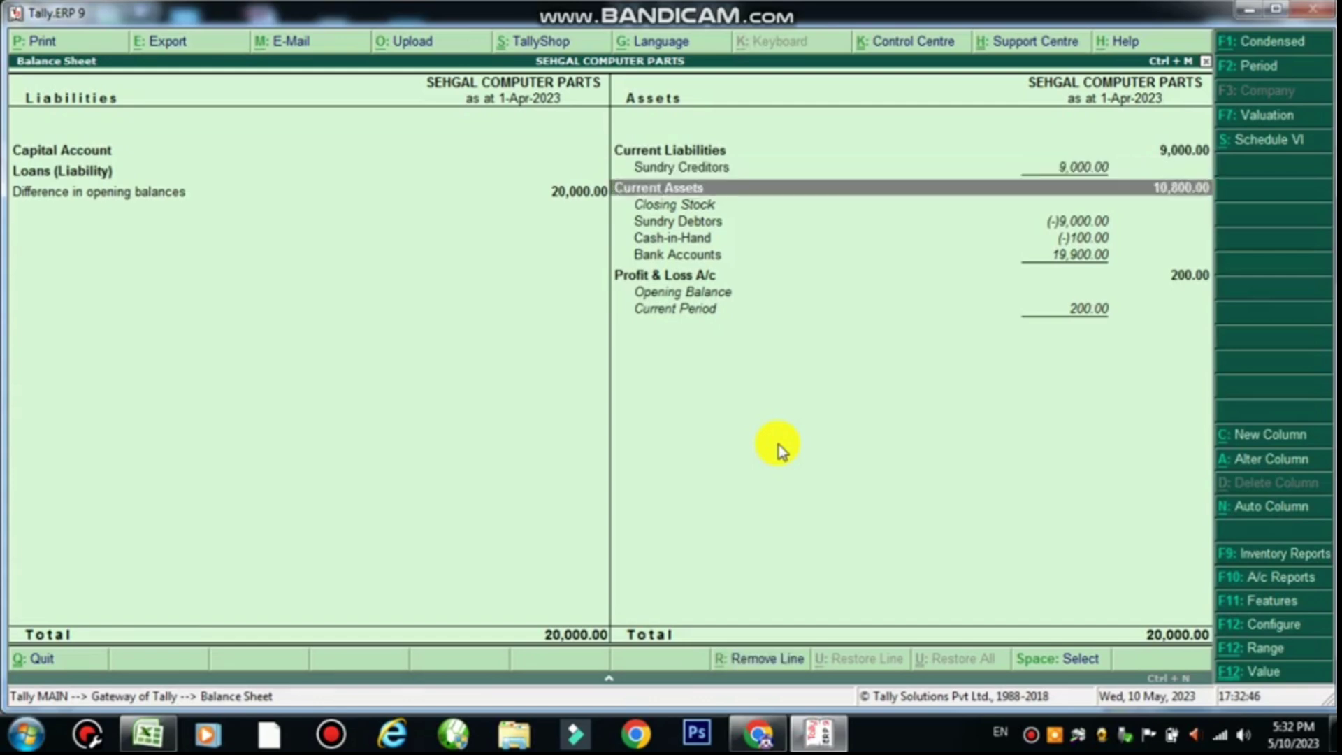
Step: Select Bank Accounts in the Balance Sheet, compare its balance with Excel cell D16, and return to Tally.ERP 9
key(Down)
key(Down)
key(Down)
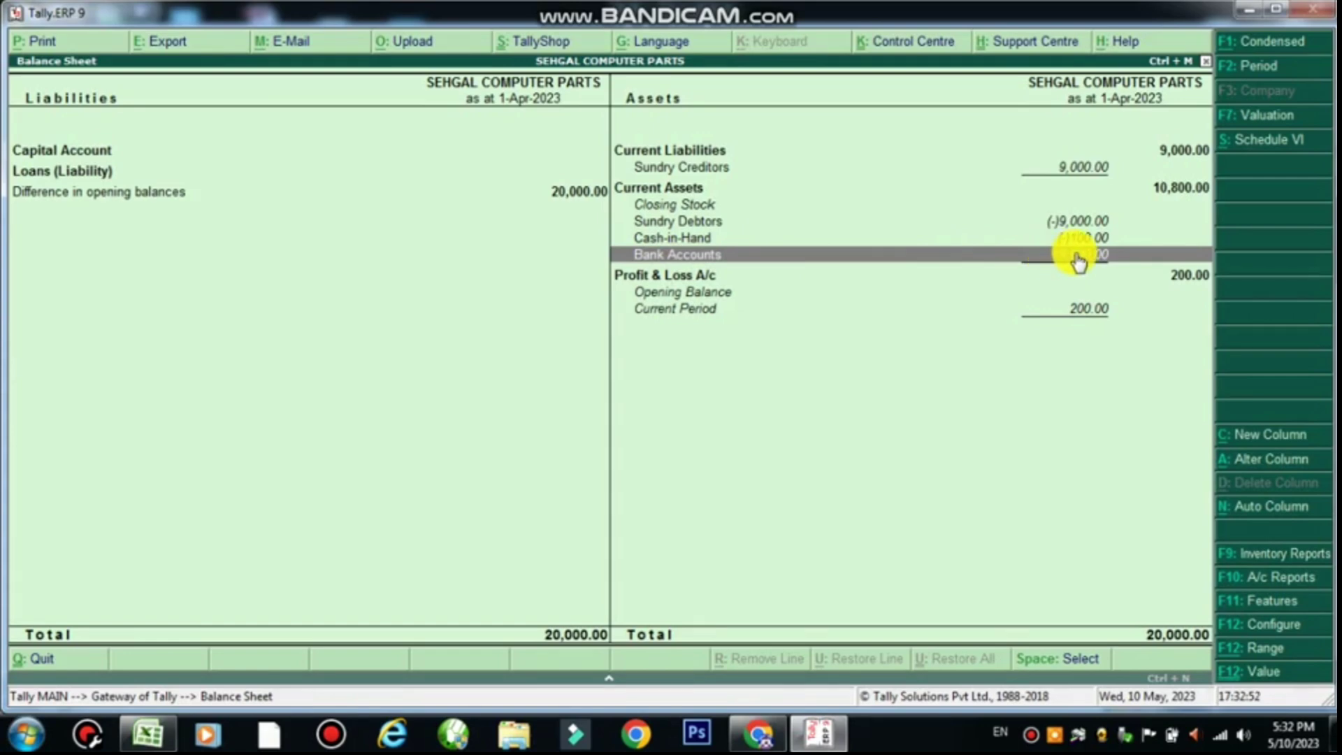
key(alt+Tab)
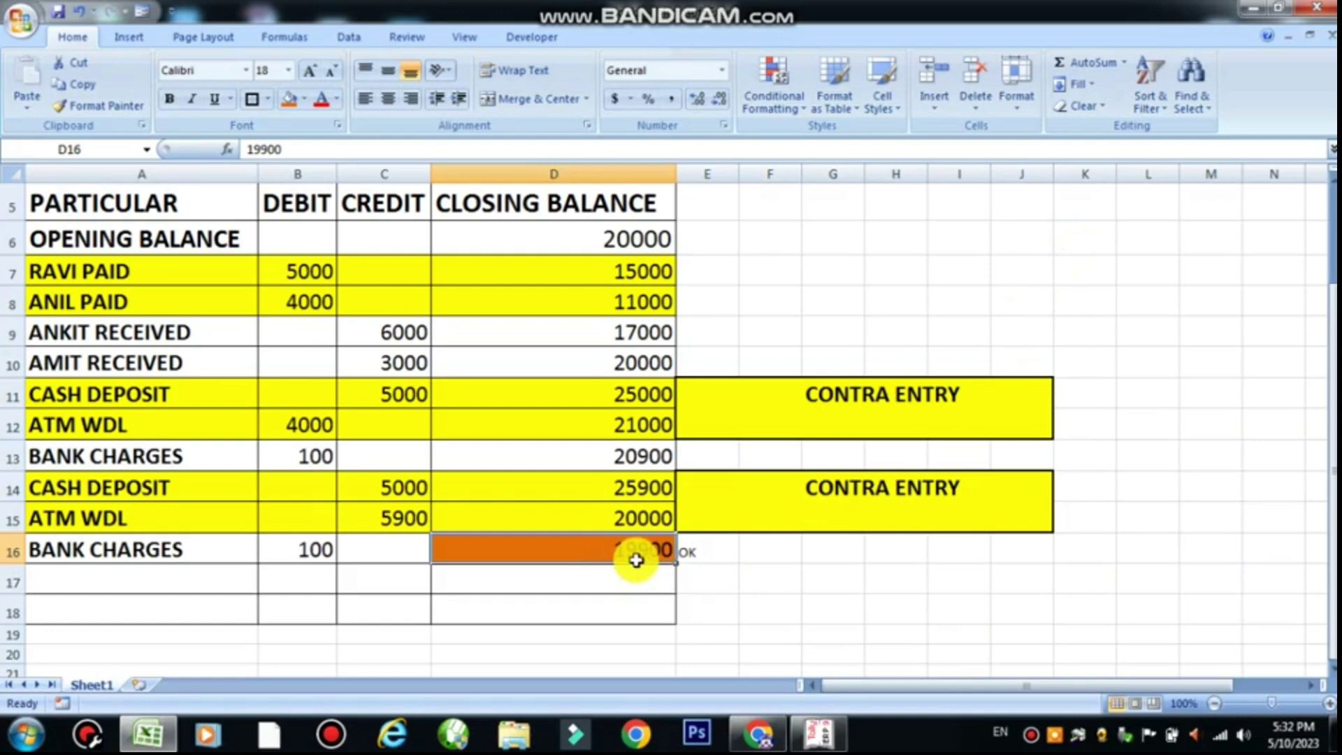
key(alt+Tab)
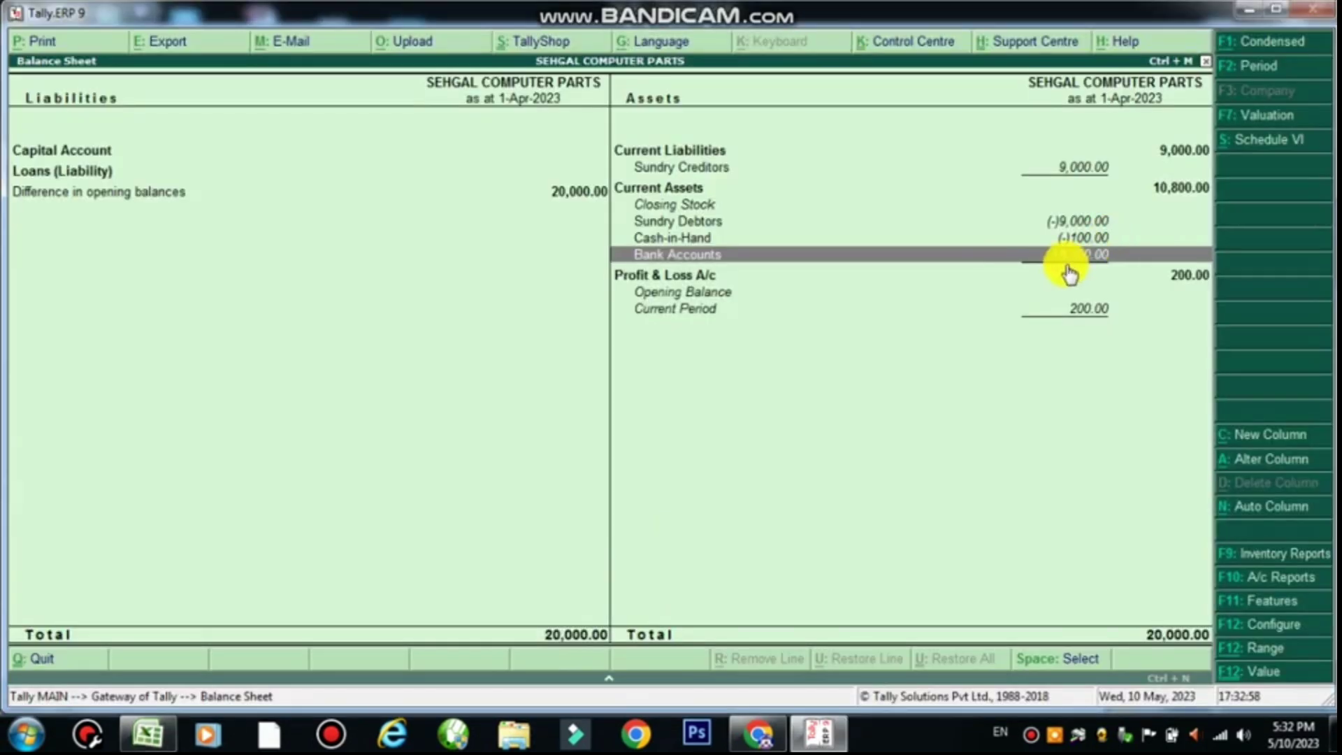
Step: Drill down from Bank Accounts into SBI BANK and open its April ledger vouchers
key(Return)
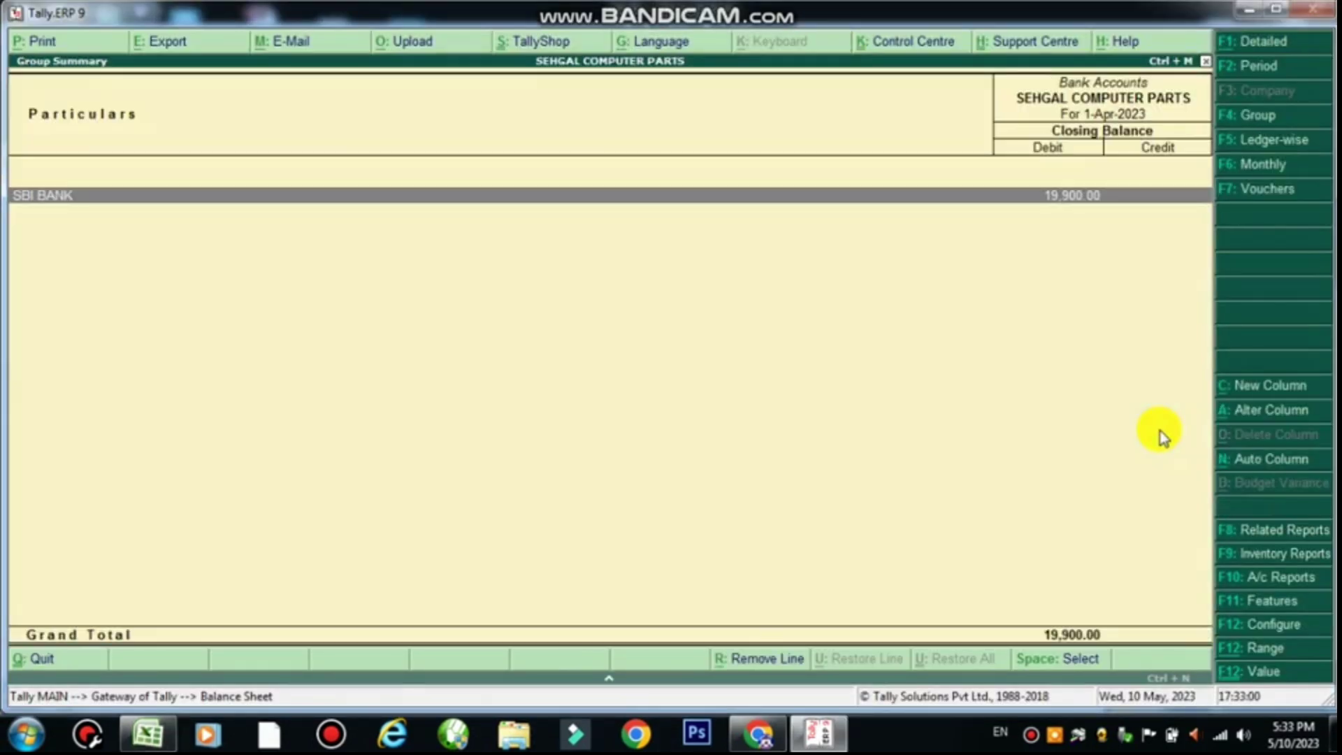
key(Return)
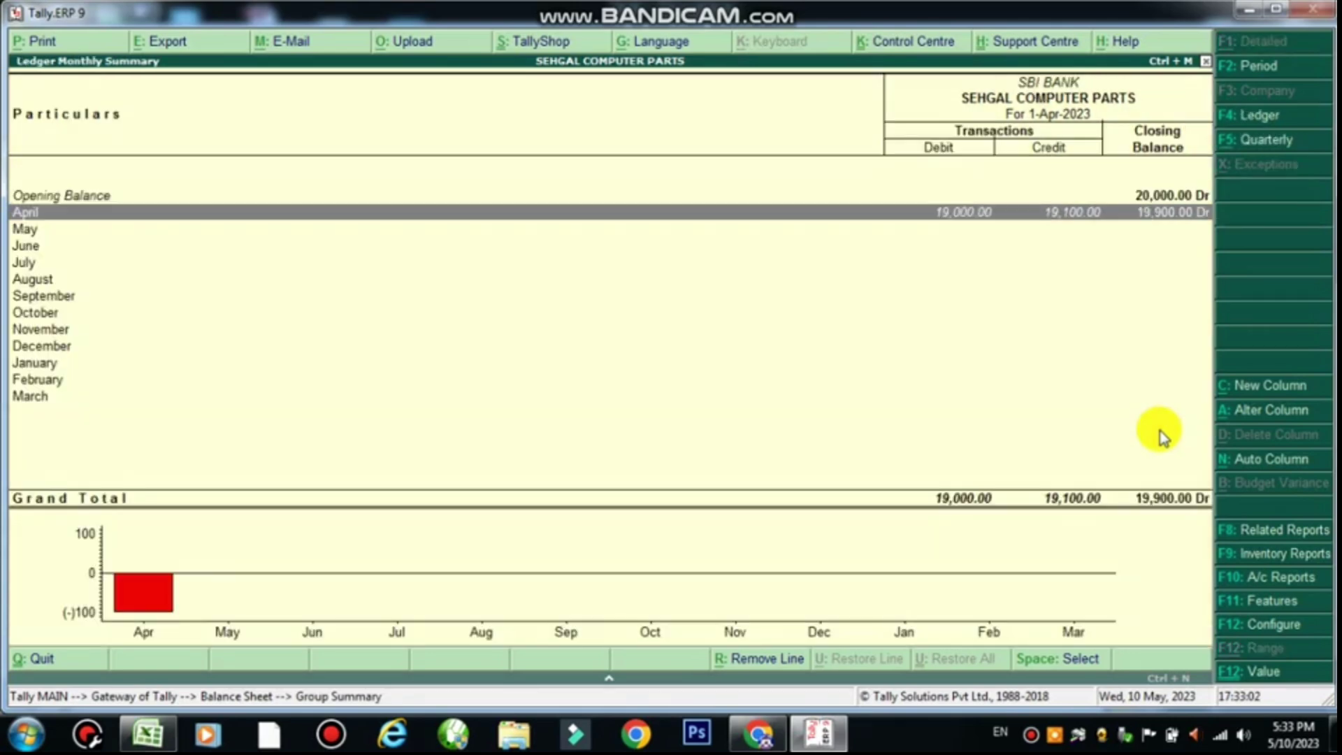
key(Return)
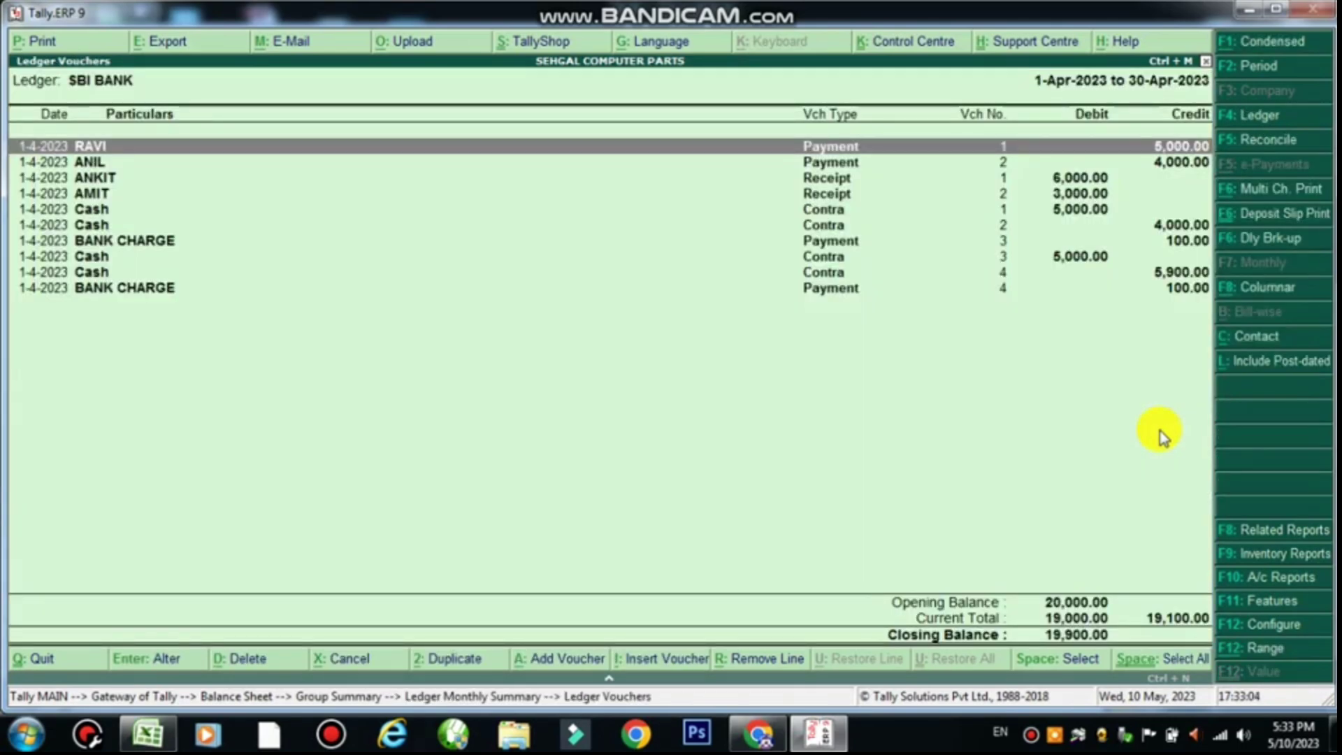
Step: Go through the SBI BANK ledger vouchers one by one down to the last BANK CHARGE payment
key(Down)
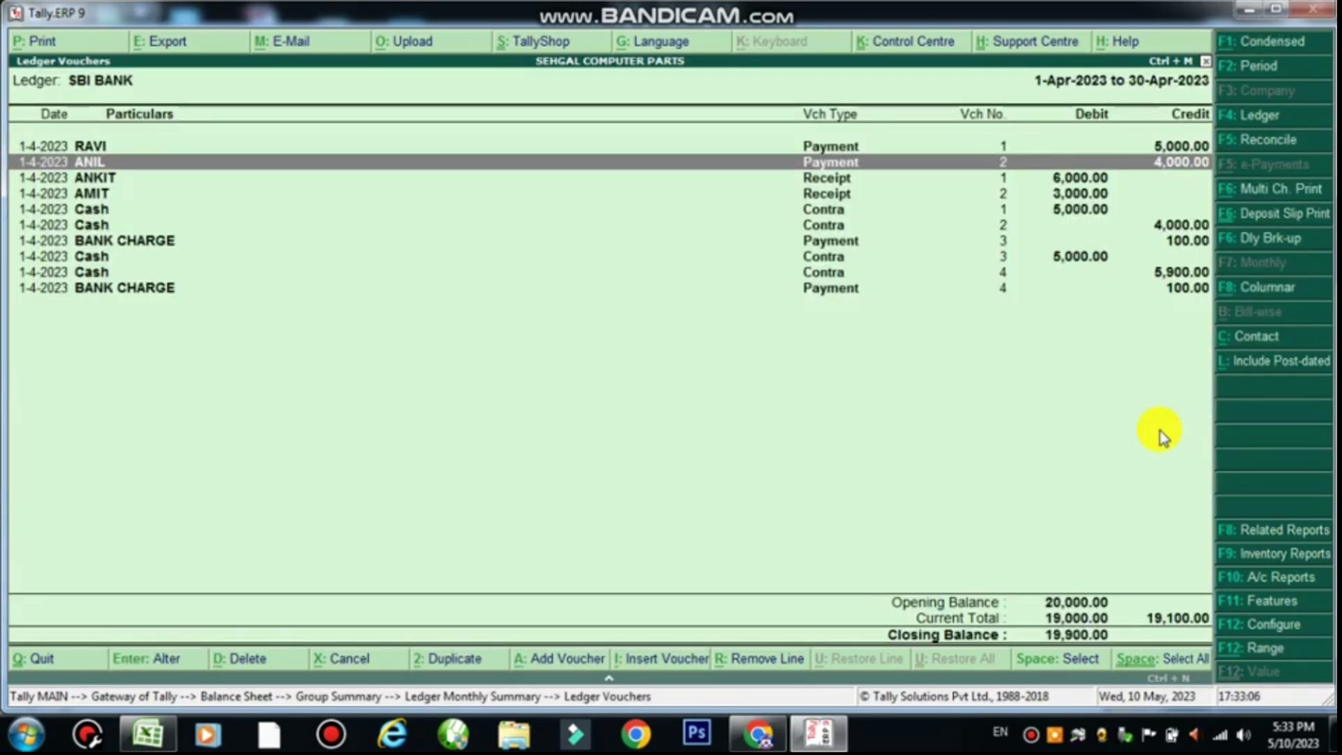
key(Down)
key(Down)
key(Down)
key(Down)
key(Down)
key(Down)
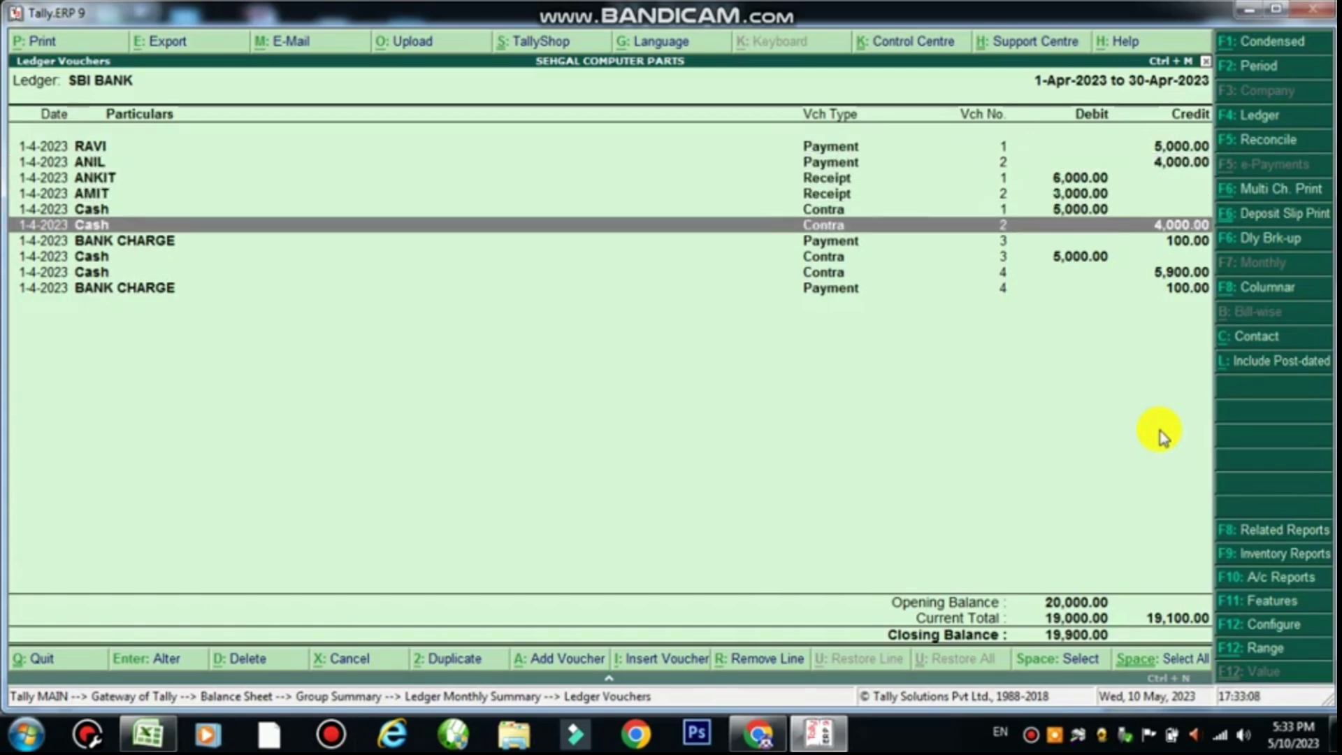
key(Down)
key(Down)
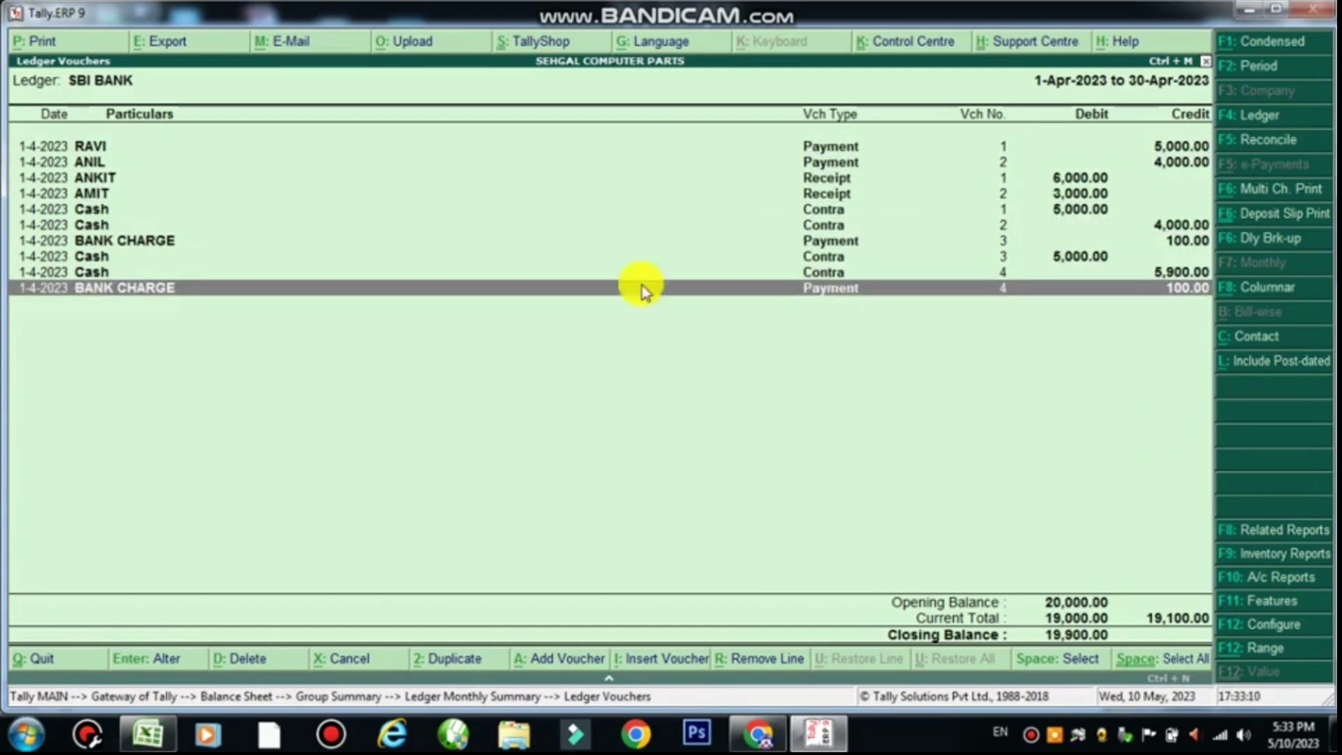
Step: Compare the debits in Excel cells B7 and B8 with the first two payment vouchers in Tally.ERP 9
key(alt+Tab)
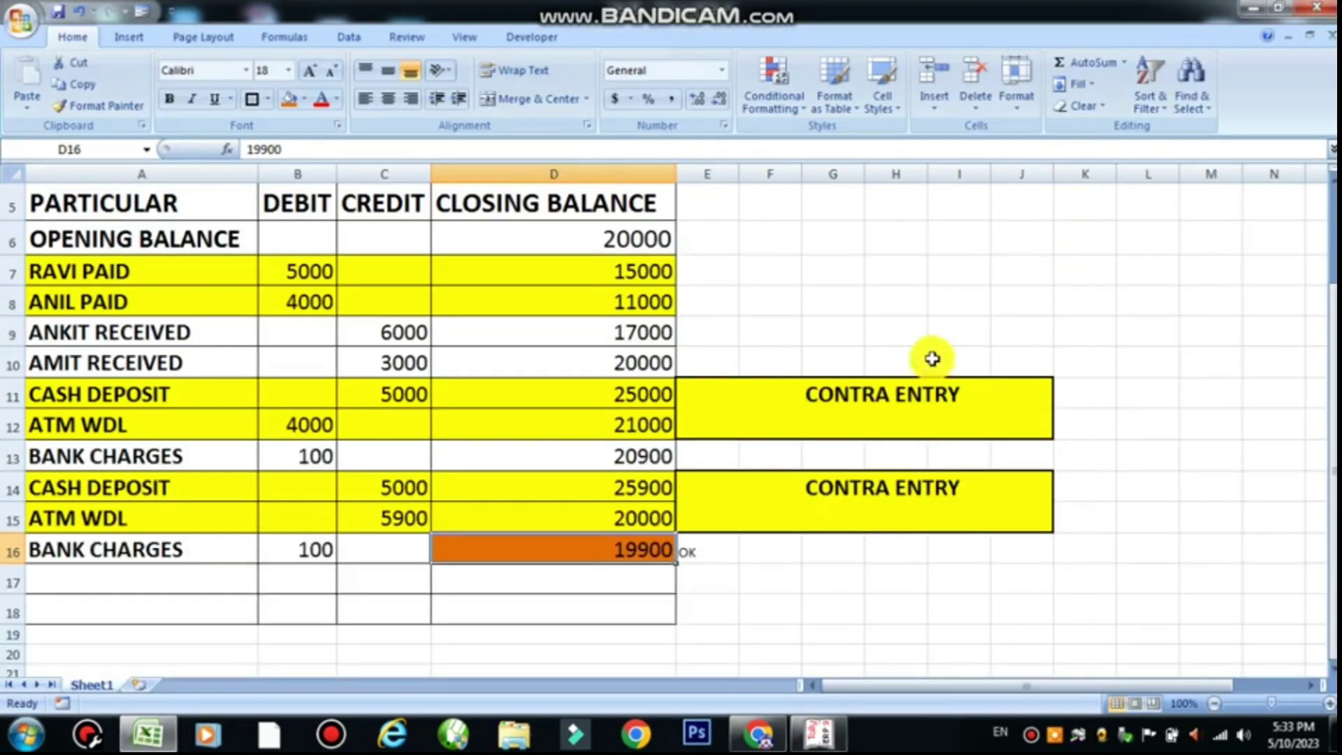
click(309, 270)
click(309, 301)
key(alt+Tab)
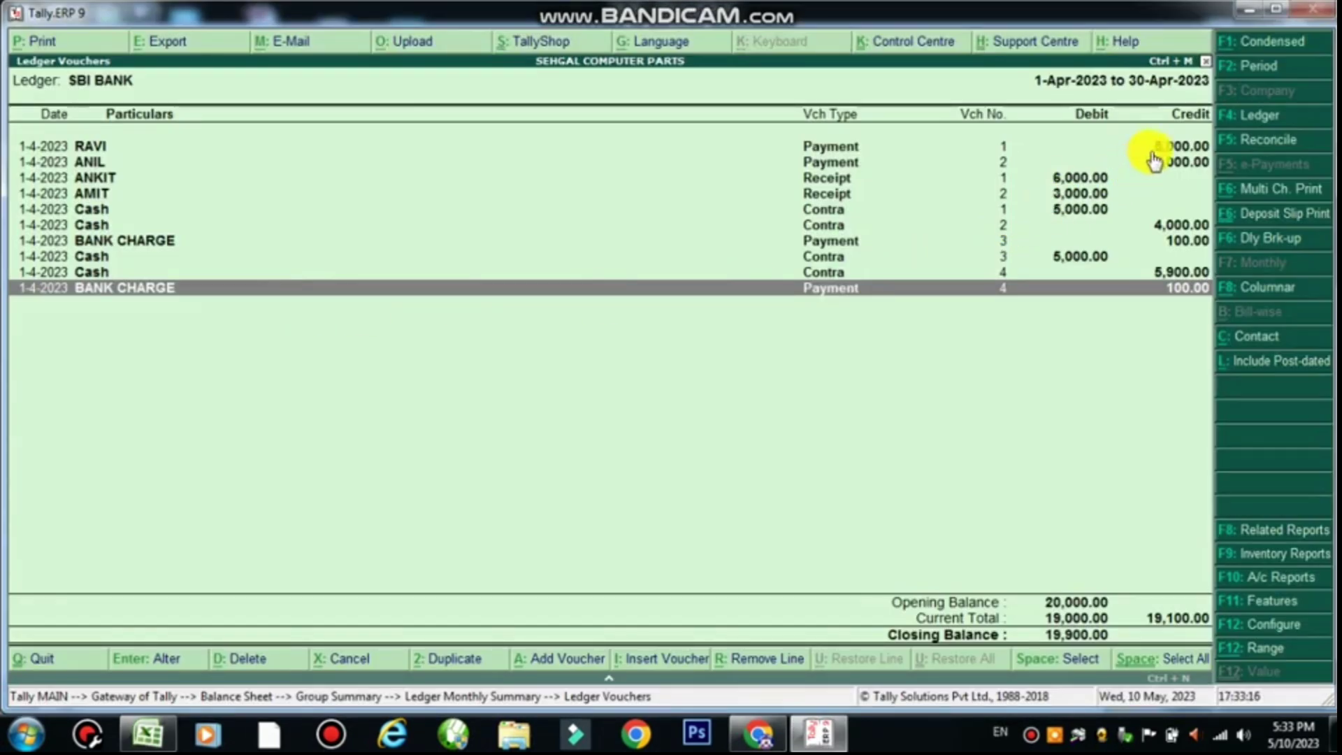
click(1160, 147)
click(1171, 162)
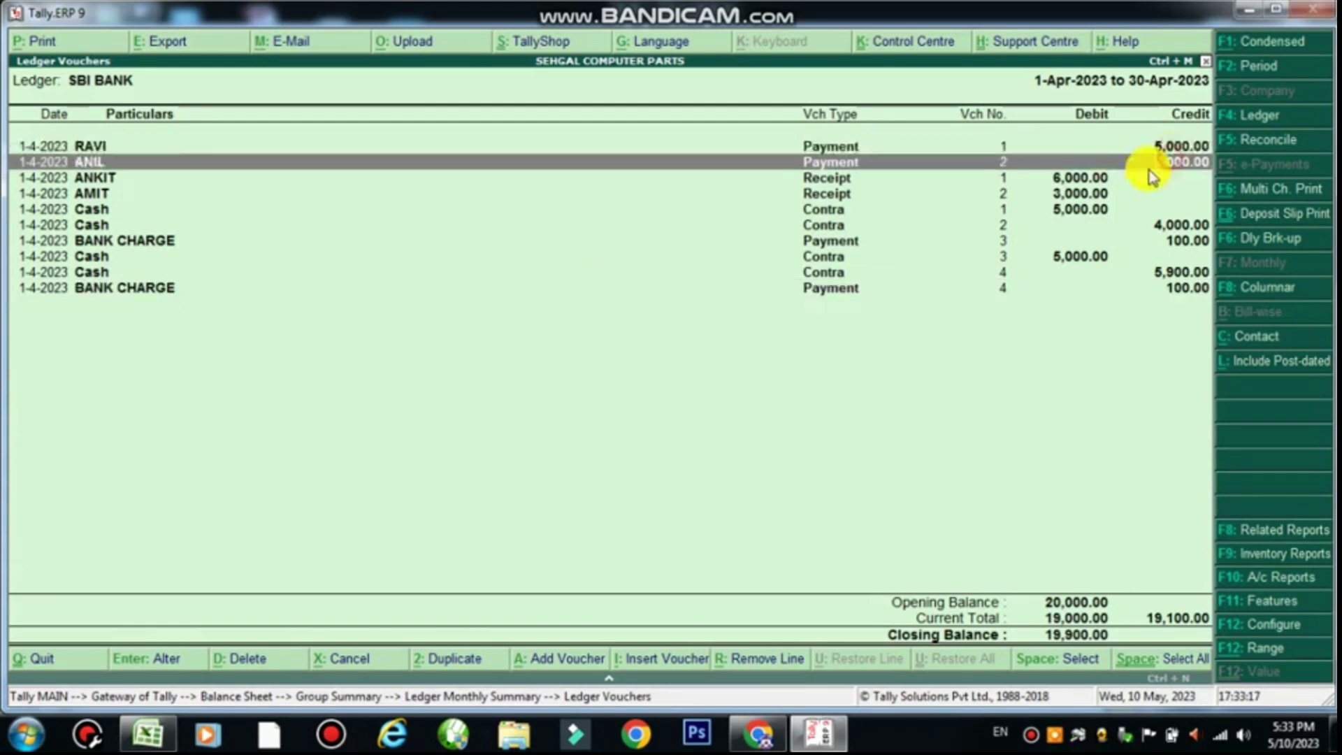
Step: Compare the two receipt vouchers and contra voucher 1 with Excel credits C9 to C11, and return to Tally.ERP 9
click(1063, 179)
click(1068, 202)
click(1070, 209)
key(alt+Tab)
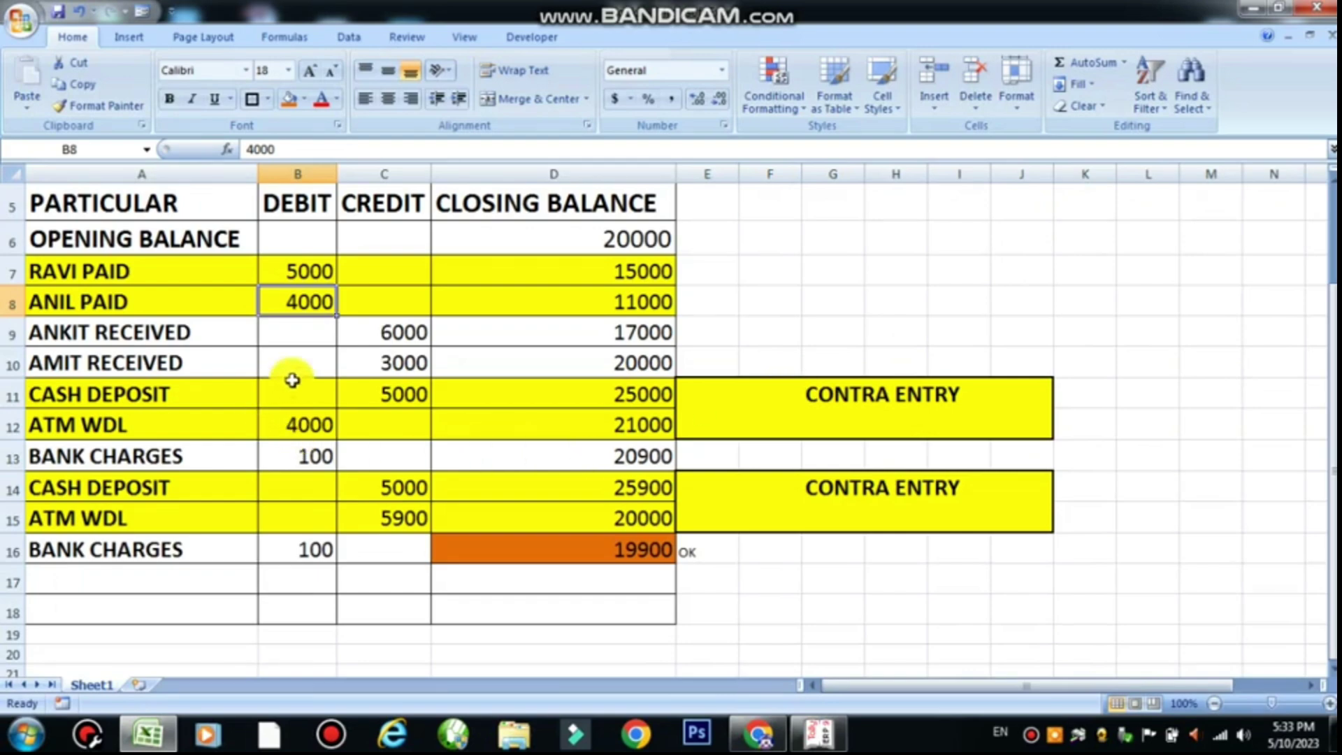
click(398, 334)
click(403, 370)
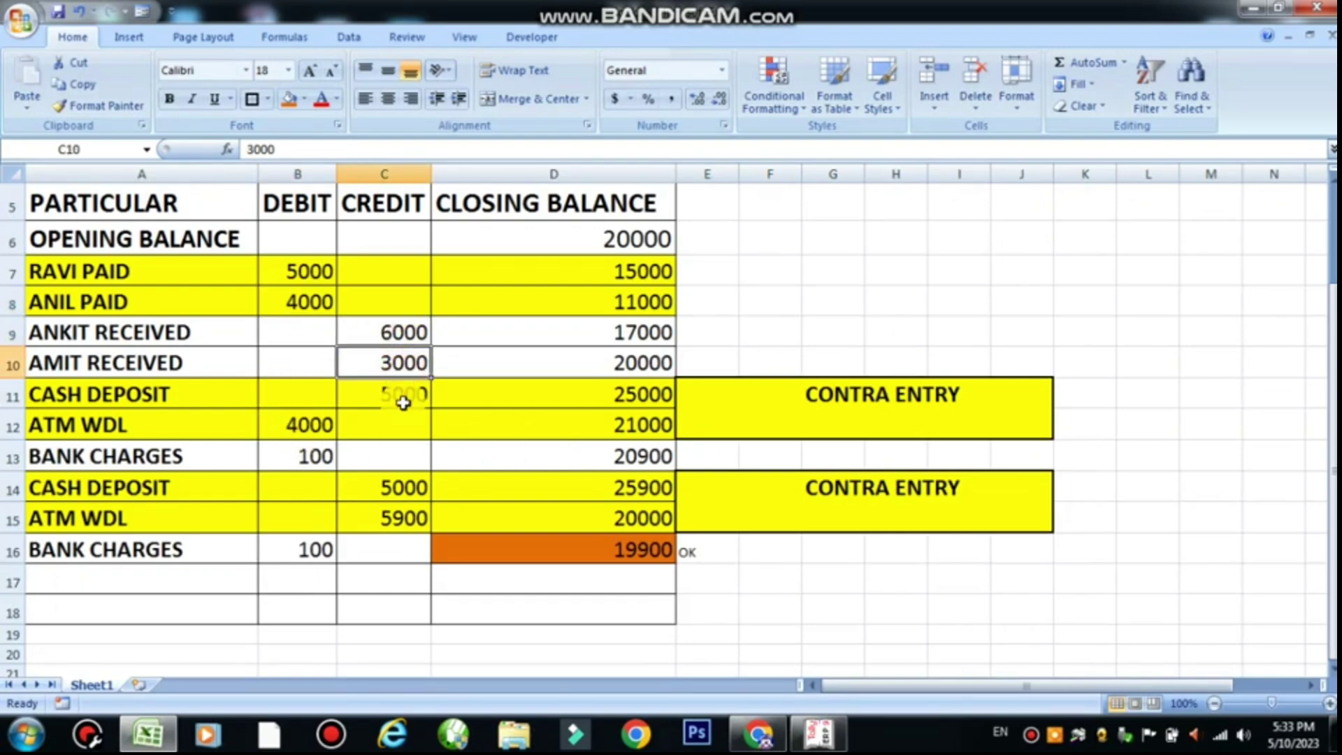
click(404, 400)
key(alt+Tab)
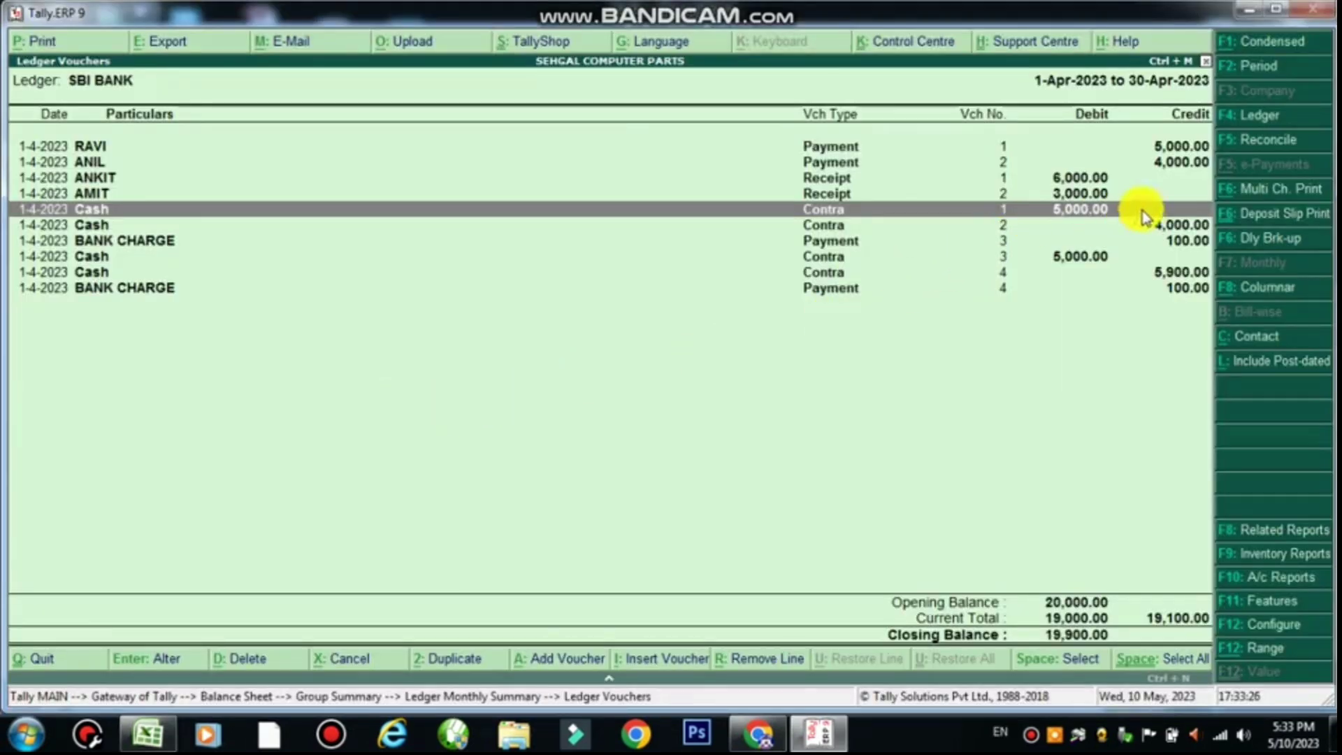
Step: Check contra voucher 2 and compare BANK CHARGE payment 3 with Excel cell B13, and return to Tally.ERP 9
key(Down)
key(alt+Tab)
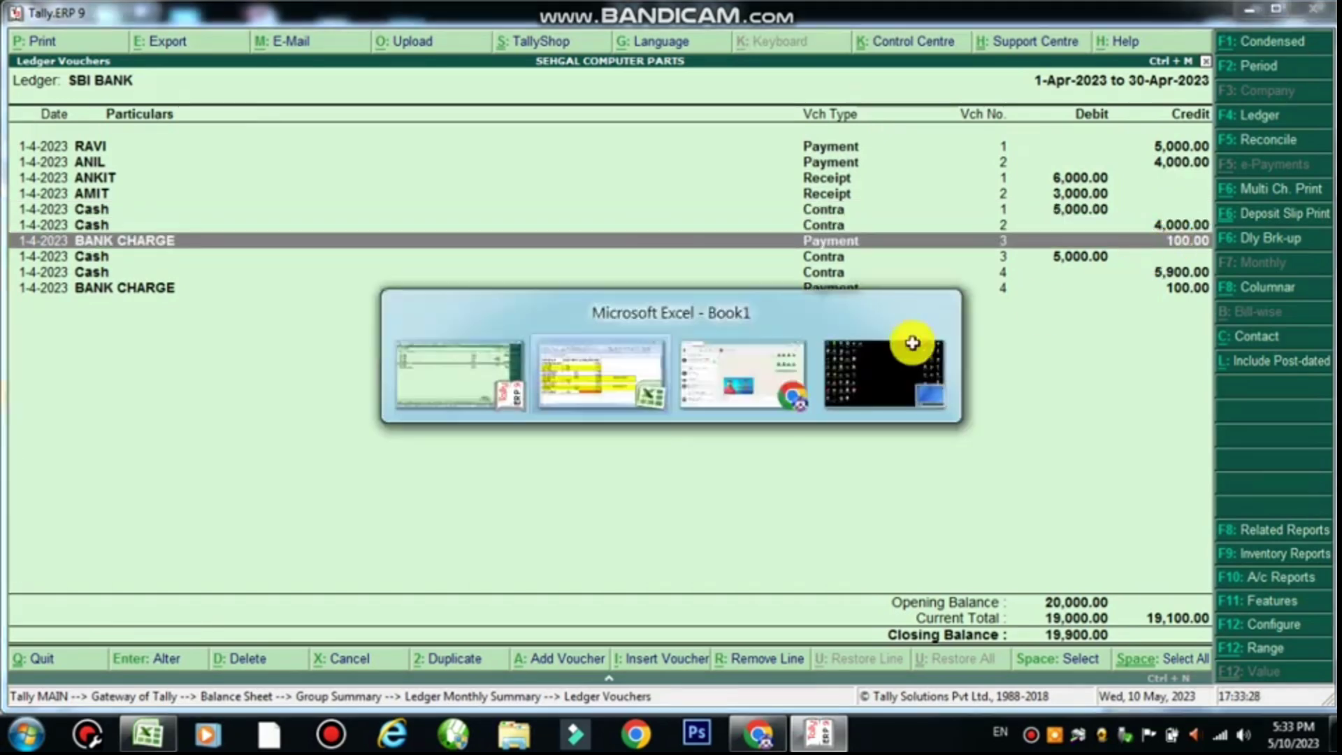
click(319, 440)
click(317, 456)
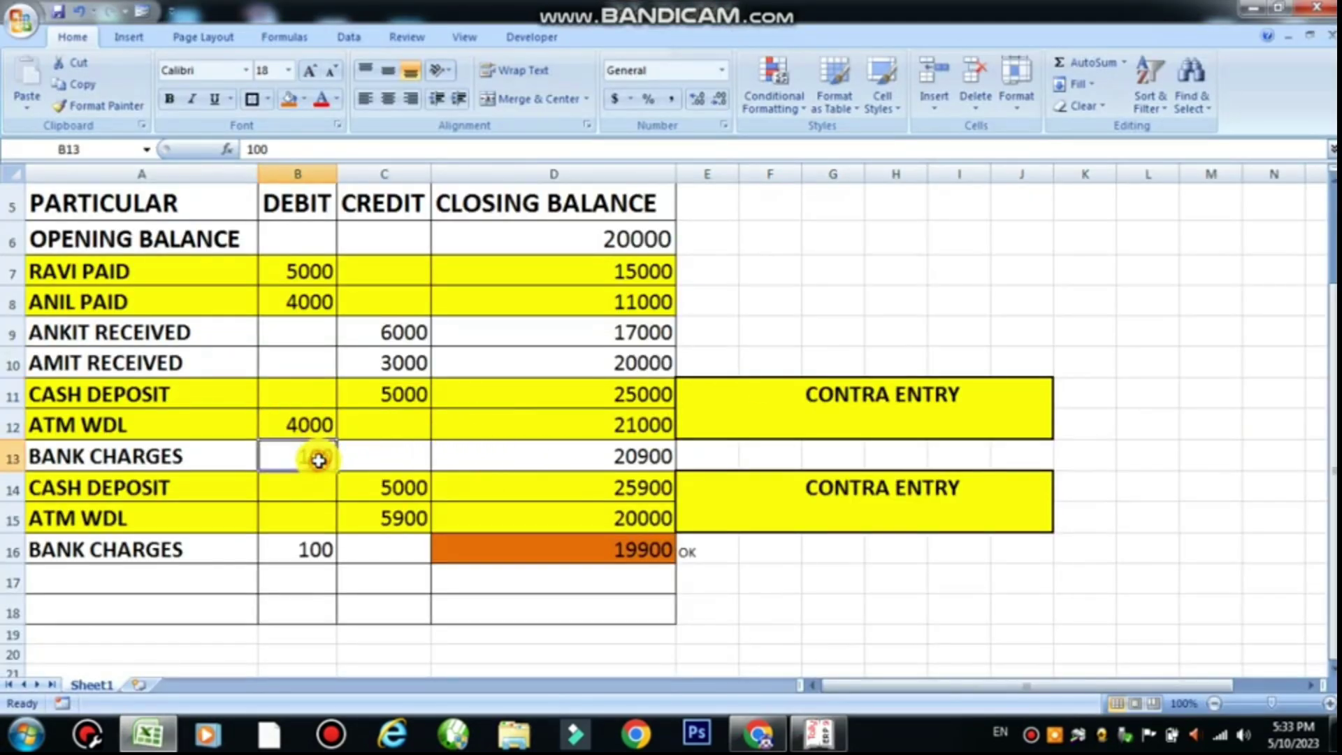
key(alt+Tab)
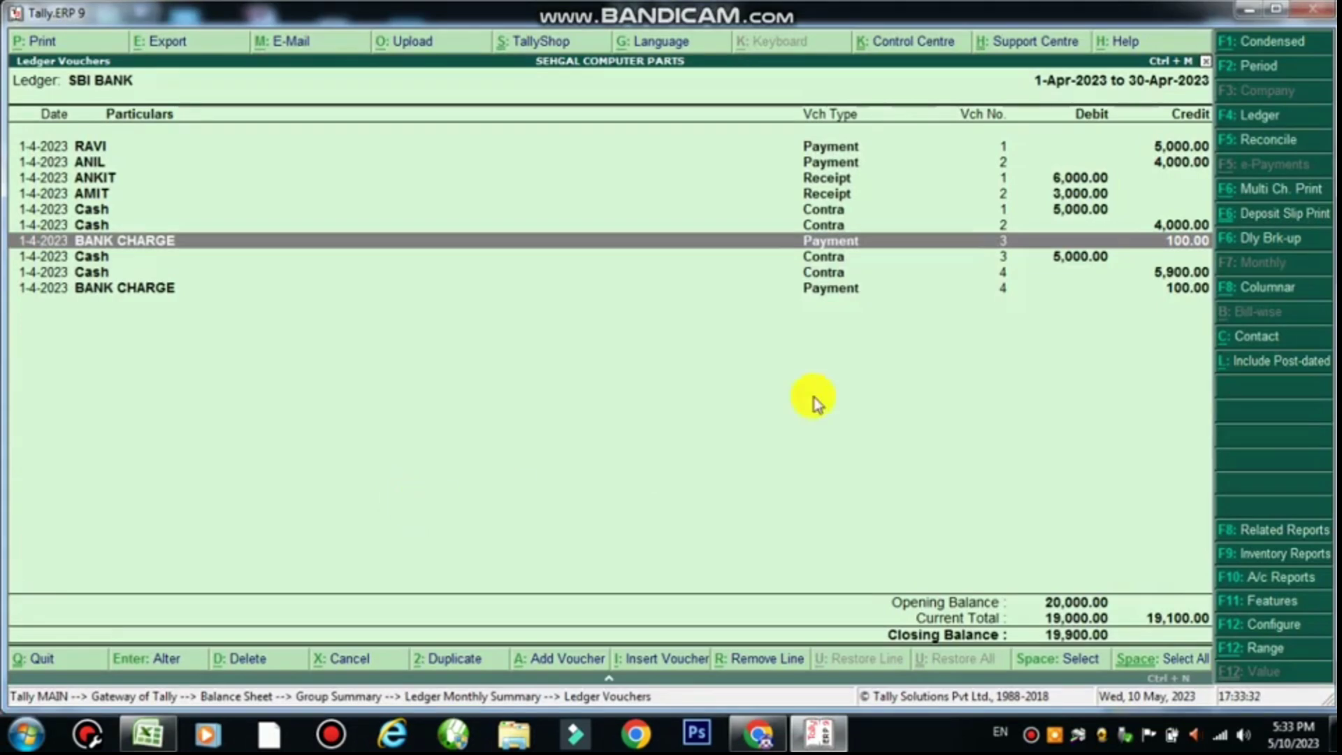
Step: Compare contra voucher 3 in the ledger with the CASH DEPOSIT credit in Excel cell C14
click(1086, 257)
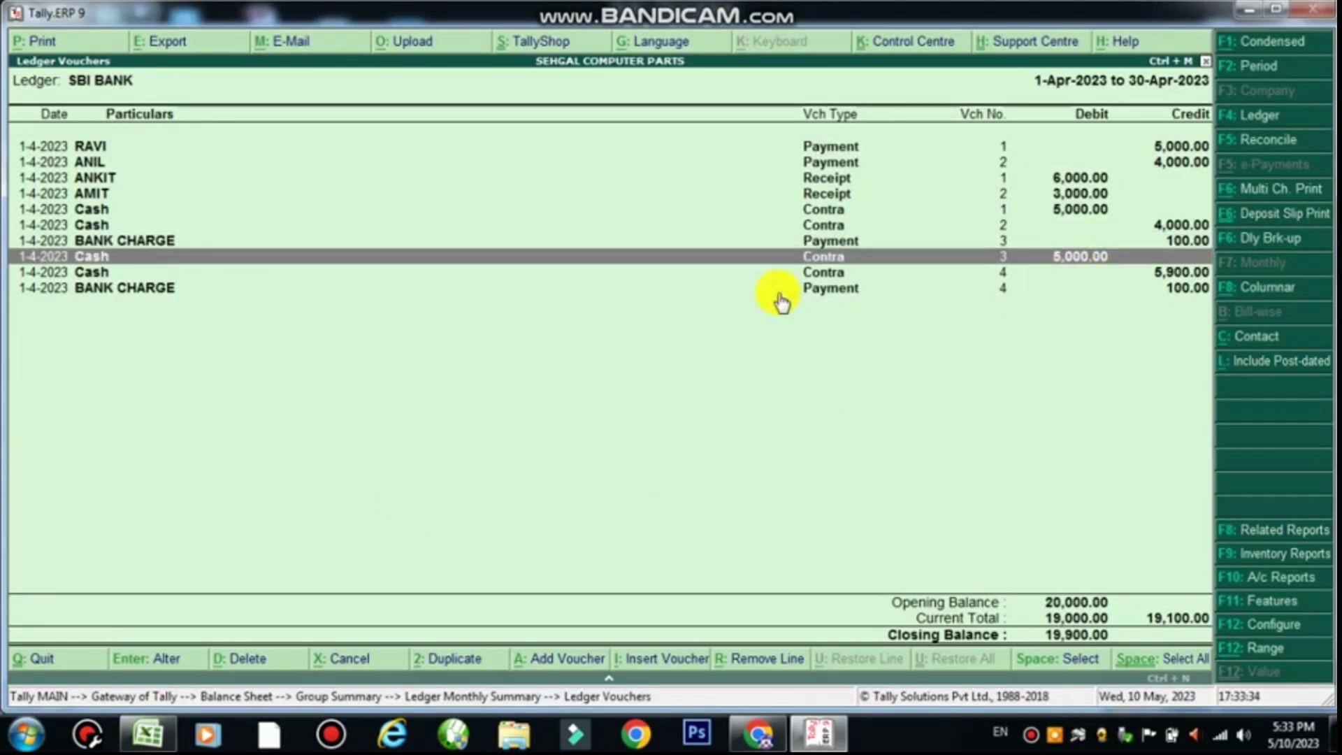
key(alt+Tab)
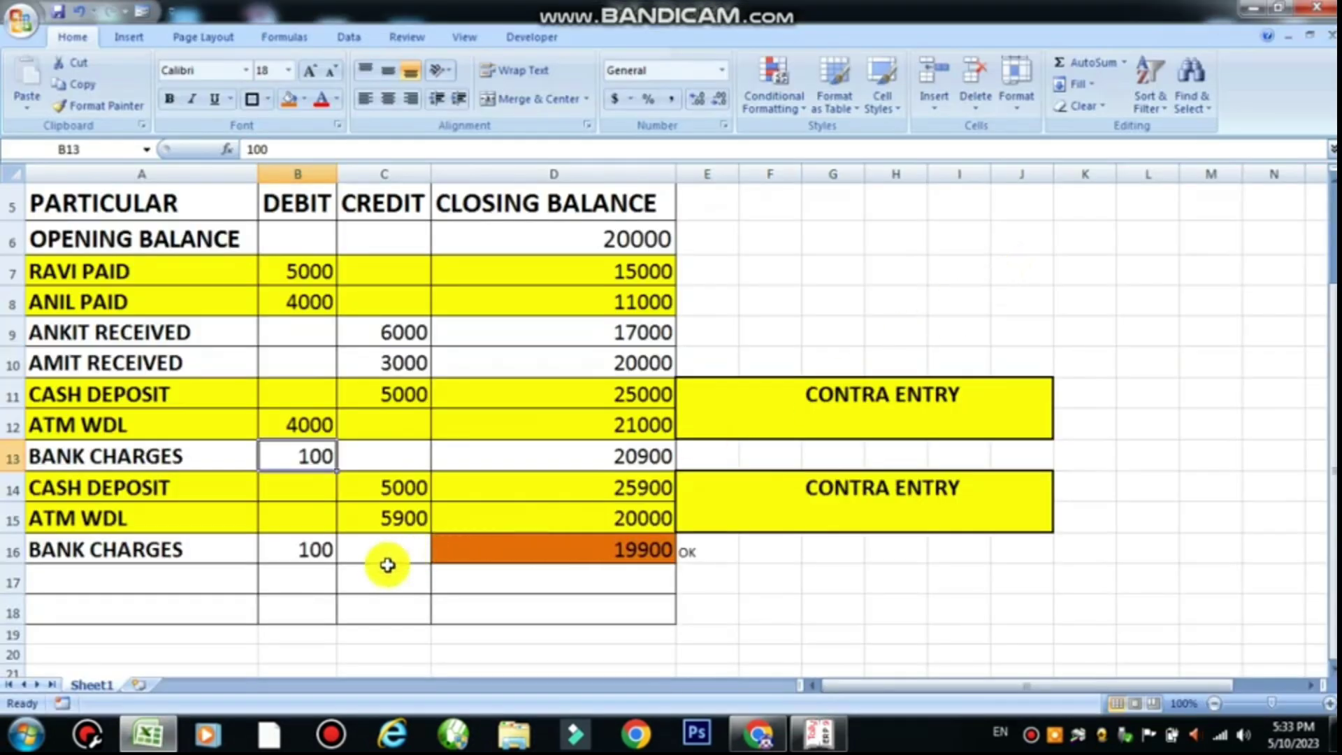
click(399, 489)
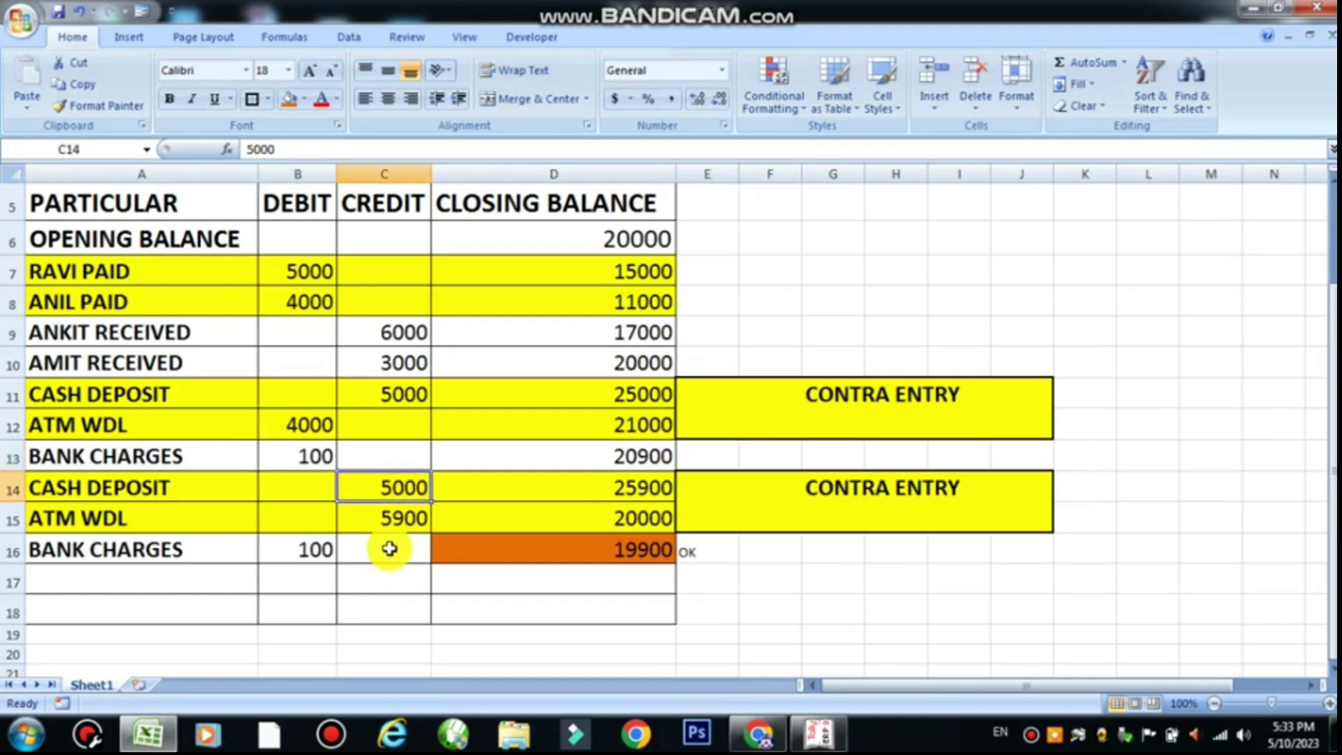
Step: Move the second ATM WDL amount, 5900, from CREDIT cell C15 to DEBIT cell B15
click(377, 528)
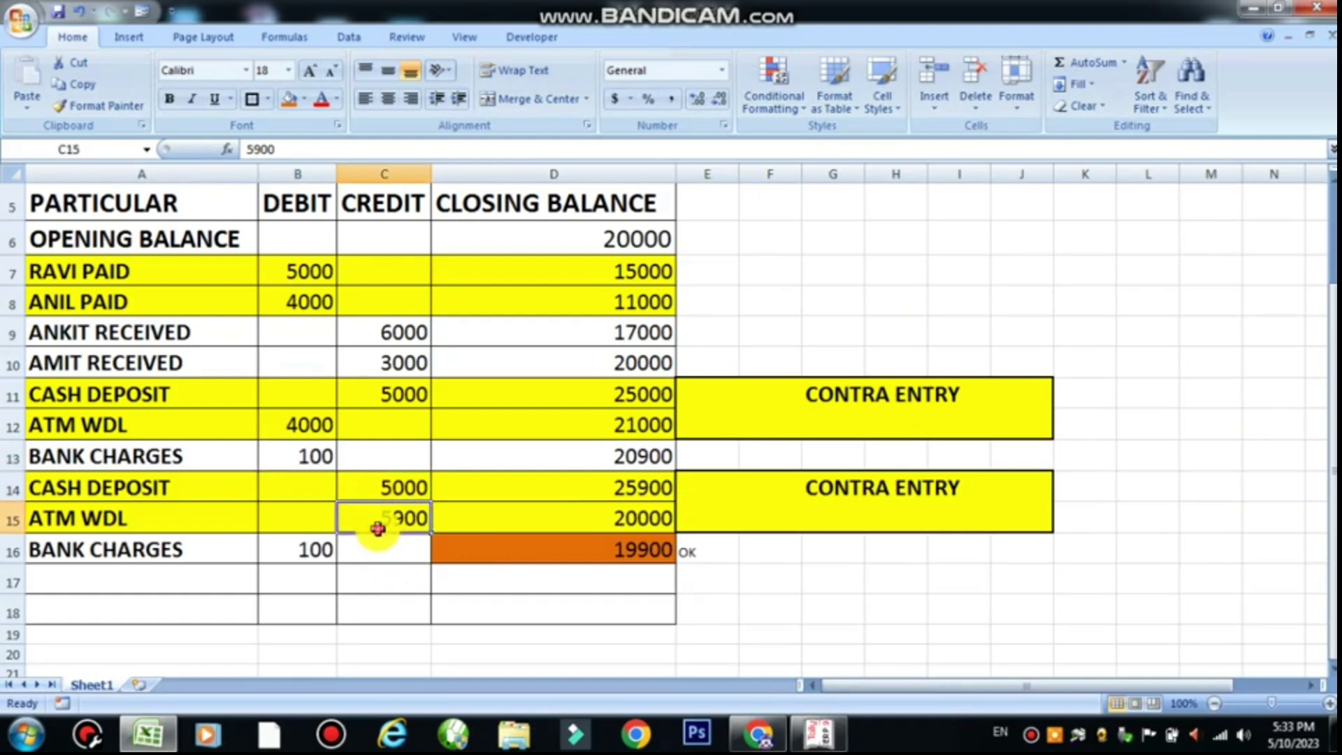
click(319, 521)
text(590)
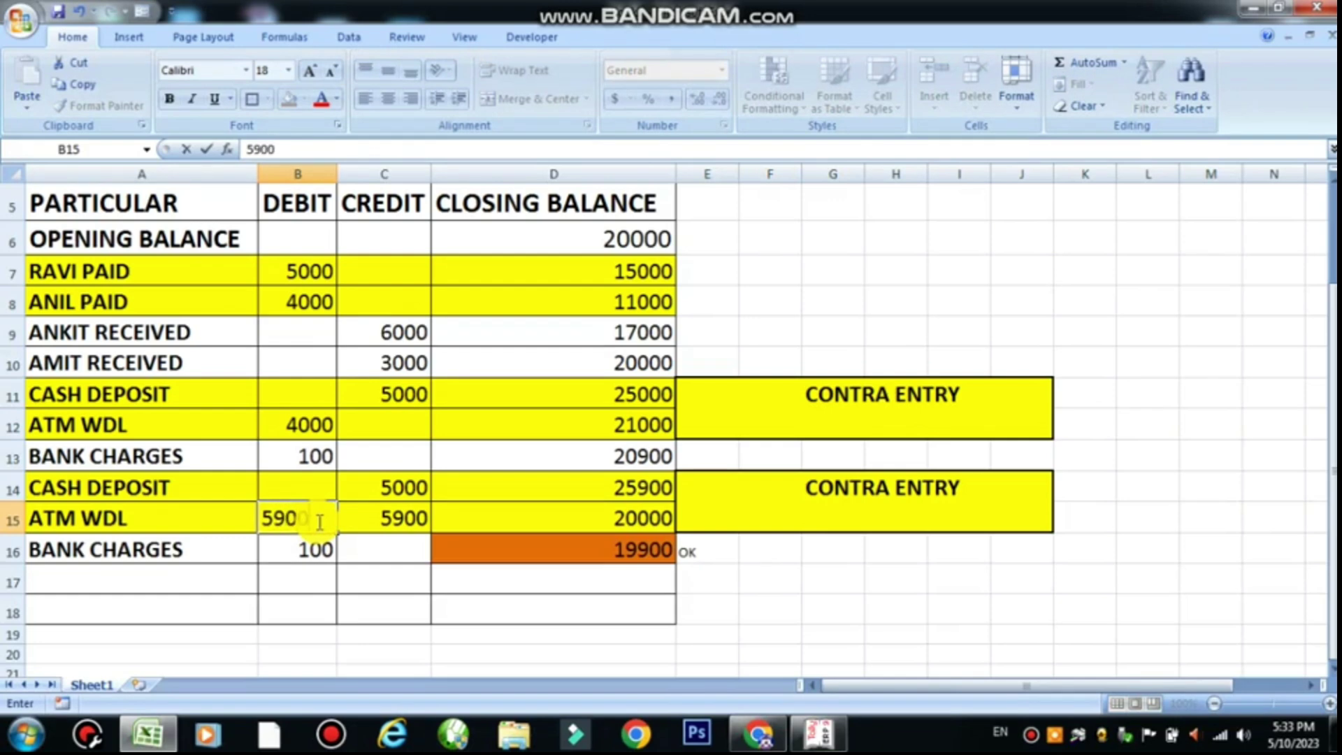
text(0)
key(Tab)
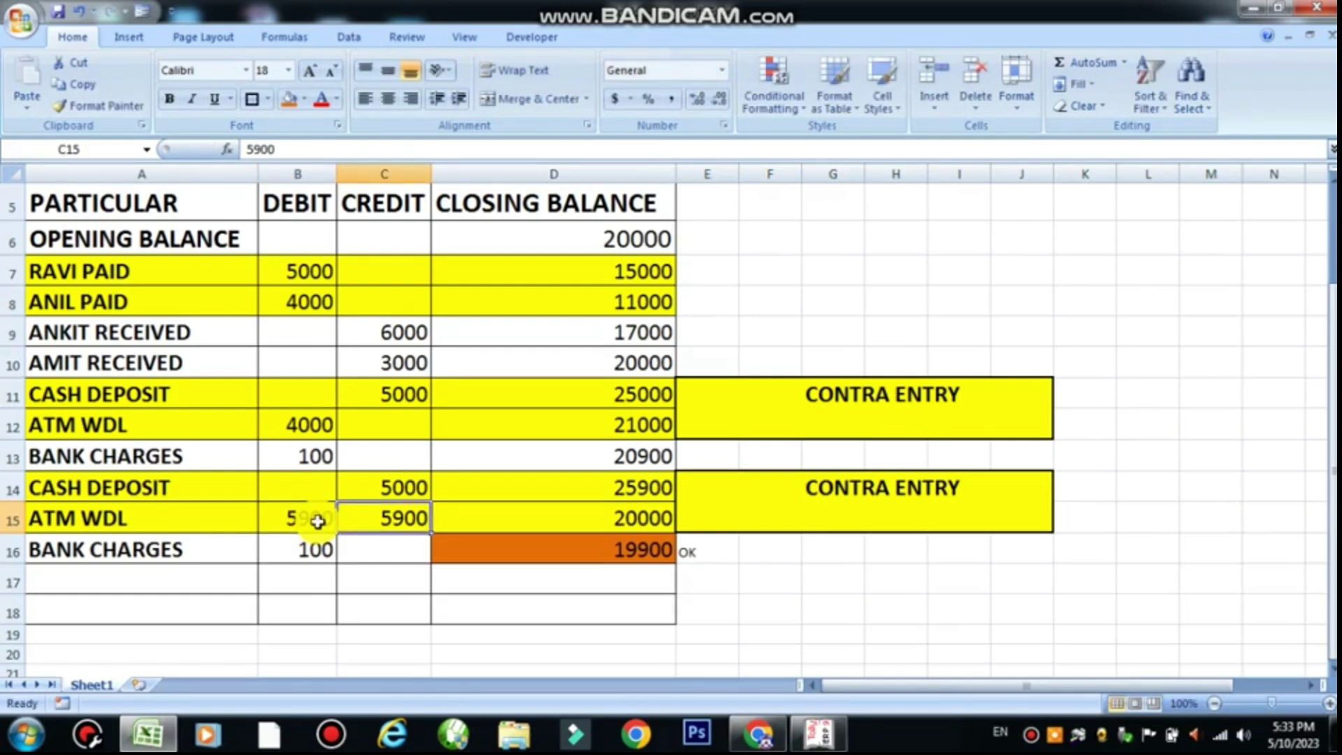
click(318, 521)
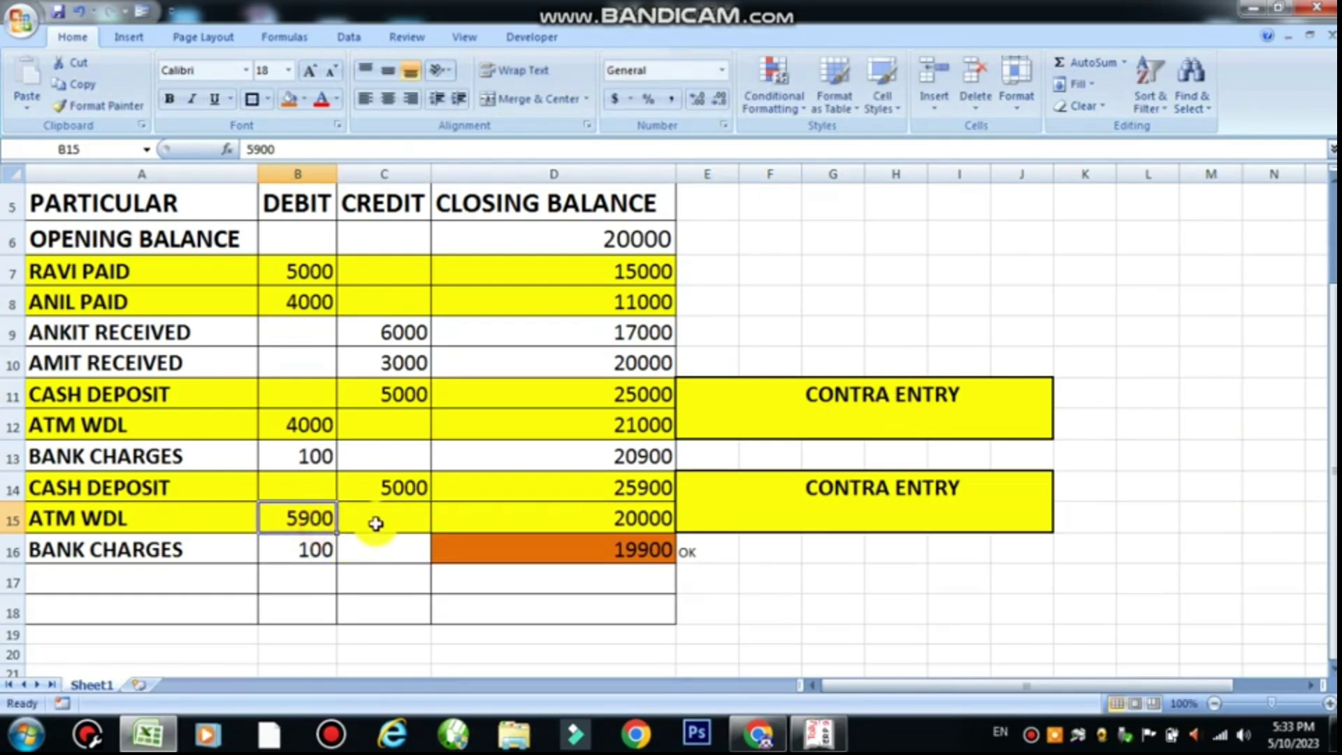
Step: In Tally.ERP 9, compare contra voucher 4 and BANK CHARGE payment 4 with the Excel statement, including closing balance D16
key(alt+Tab)
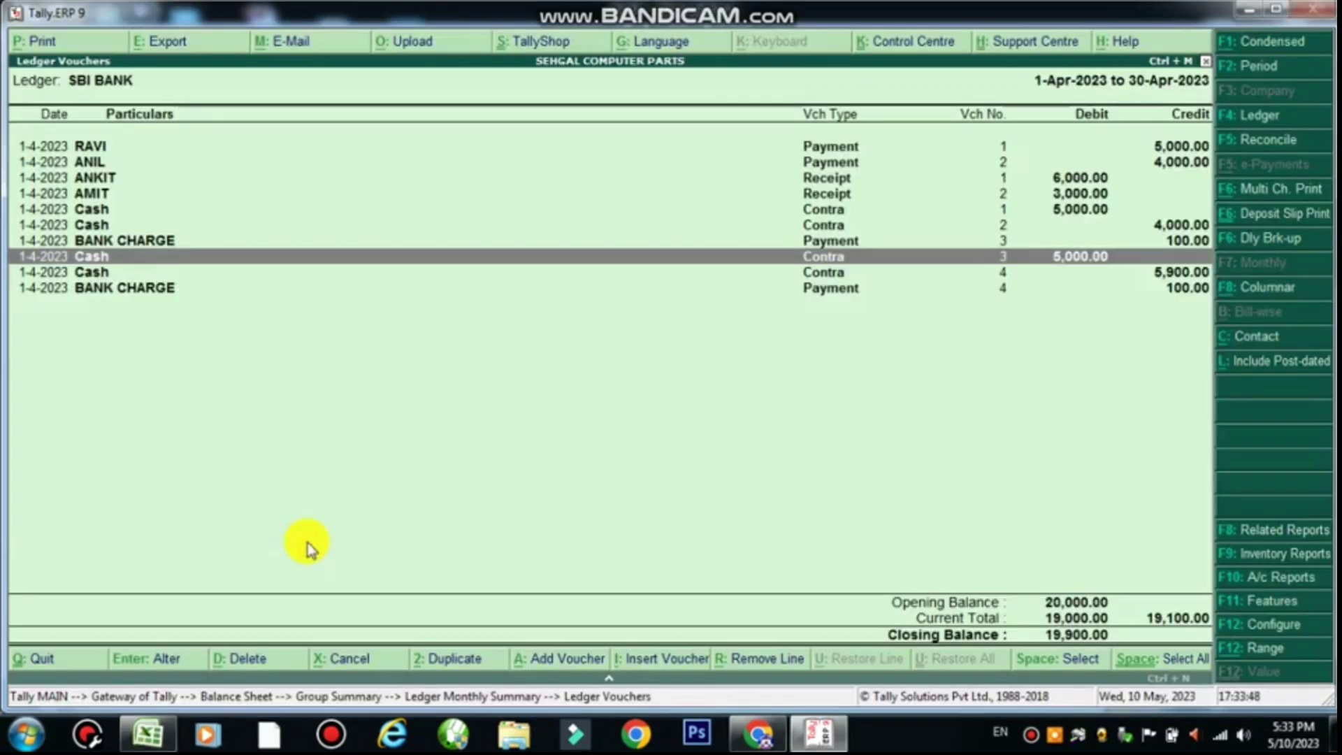
click(1160, 274)
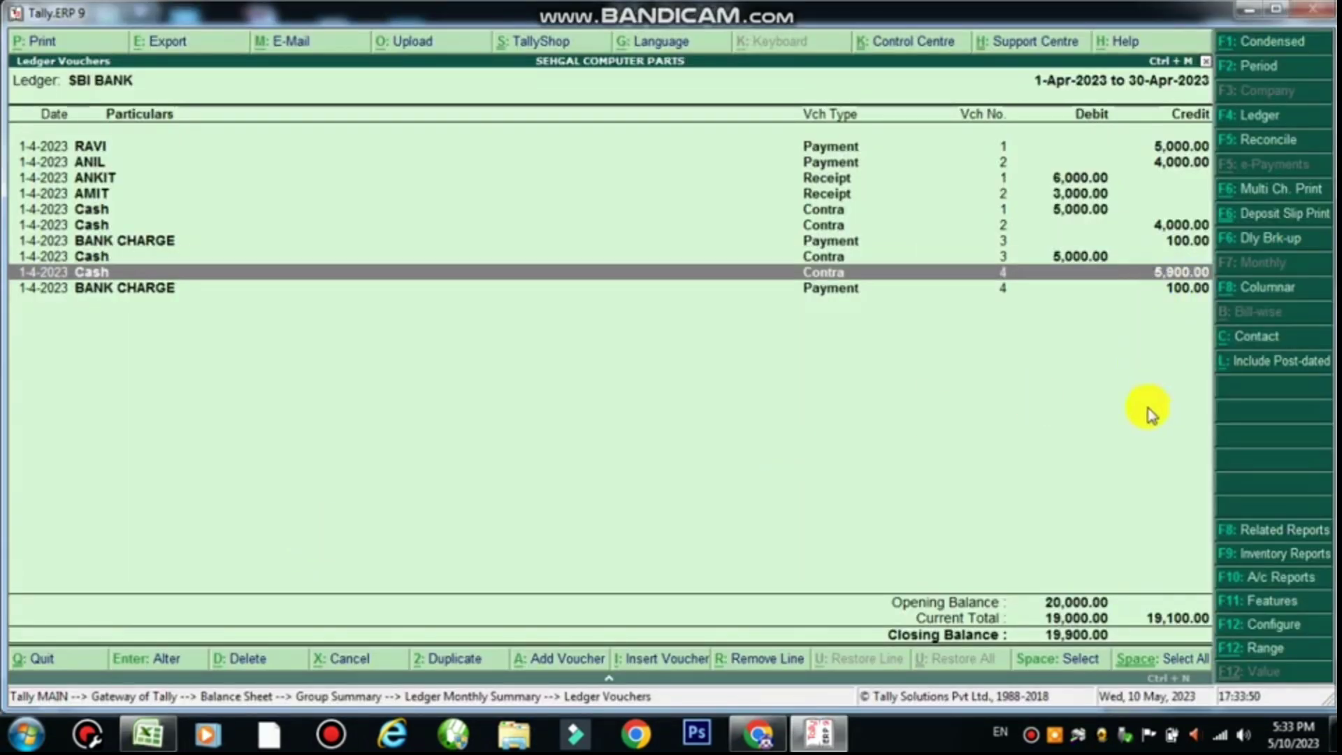
click(1187, 289)
key(alt+Tab)
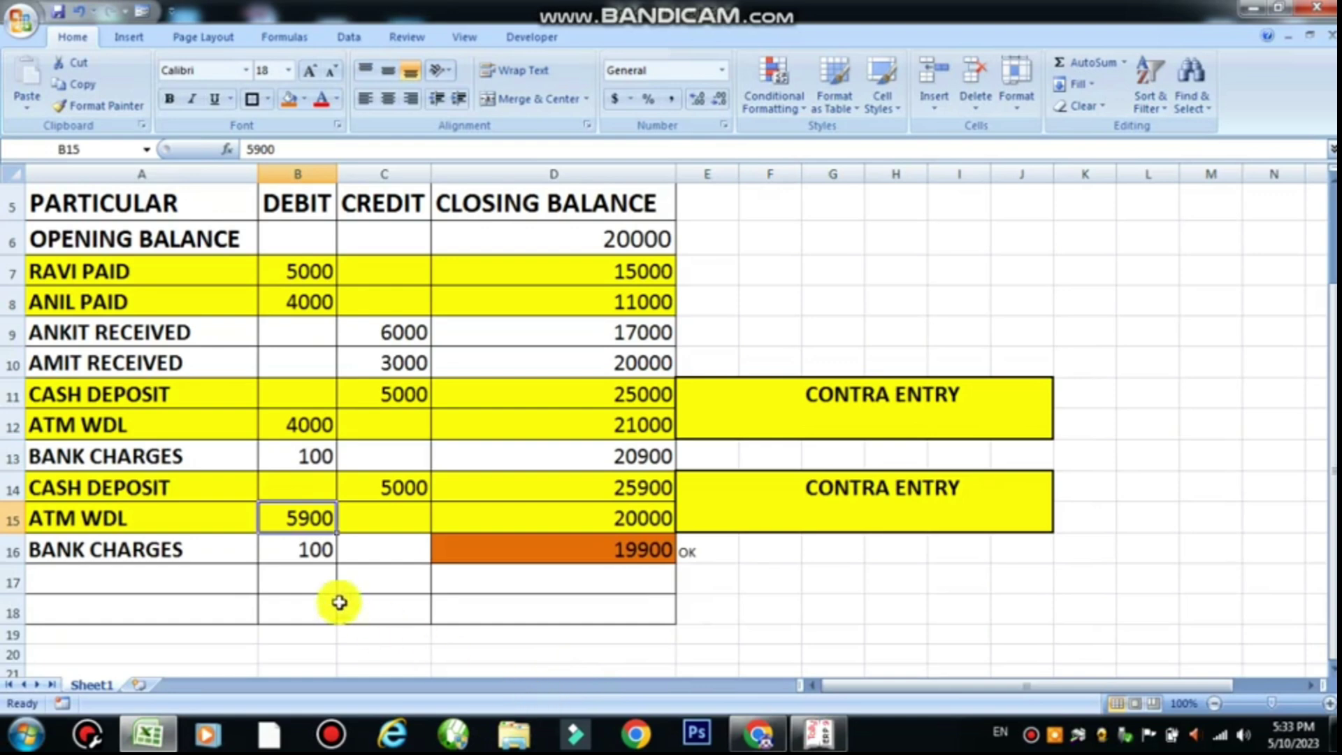
click(317, 550)
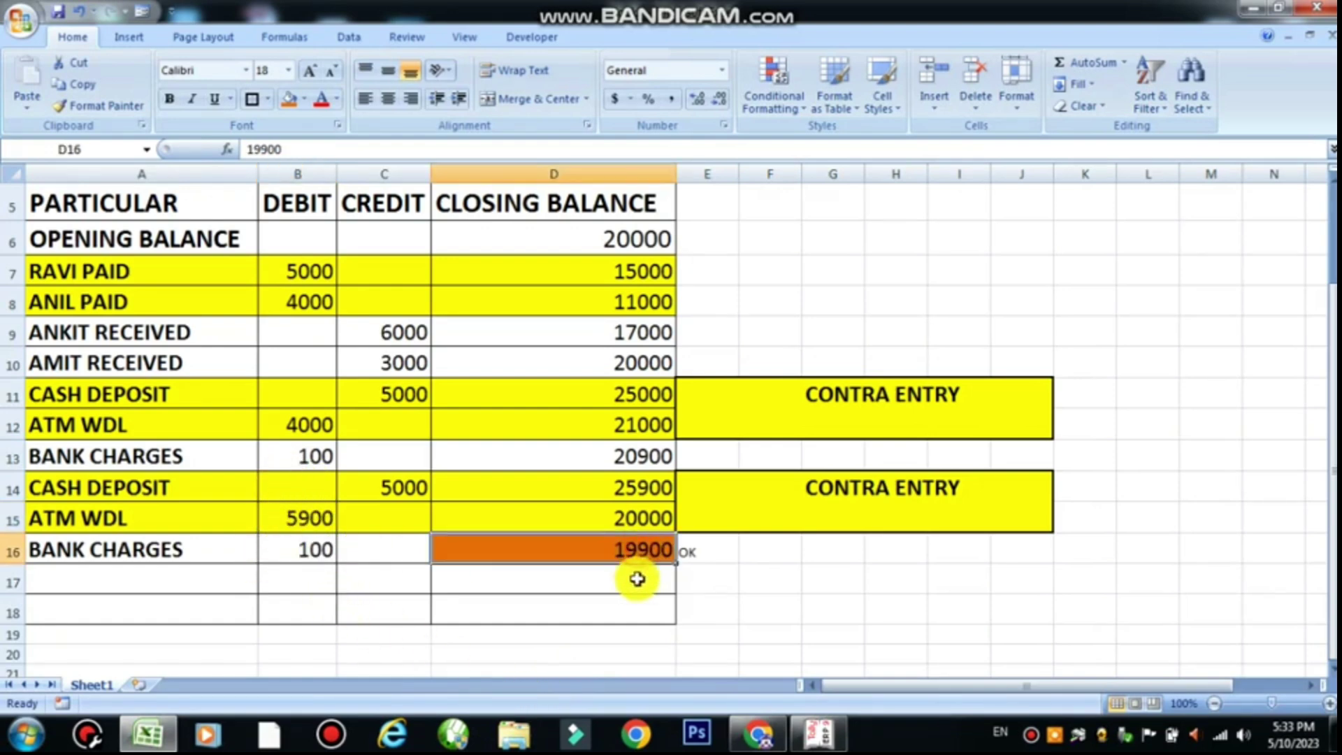
key(alt+Tab)
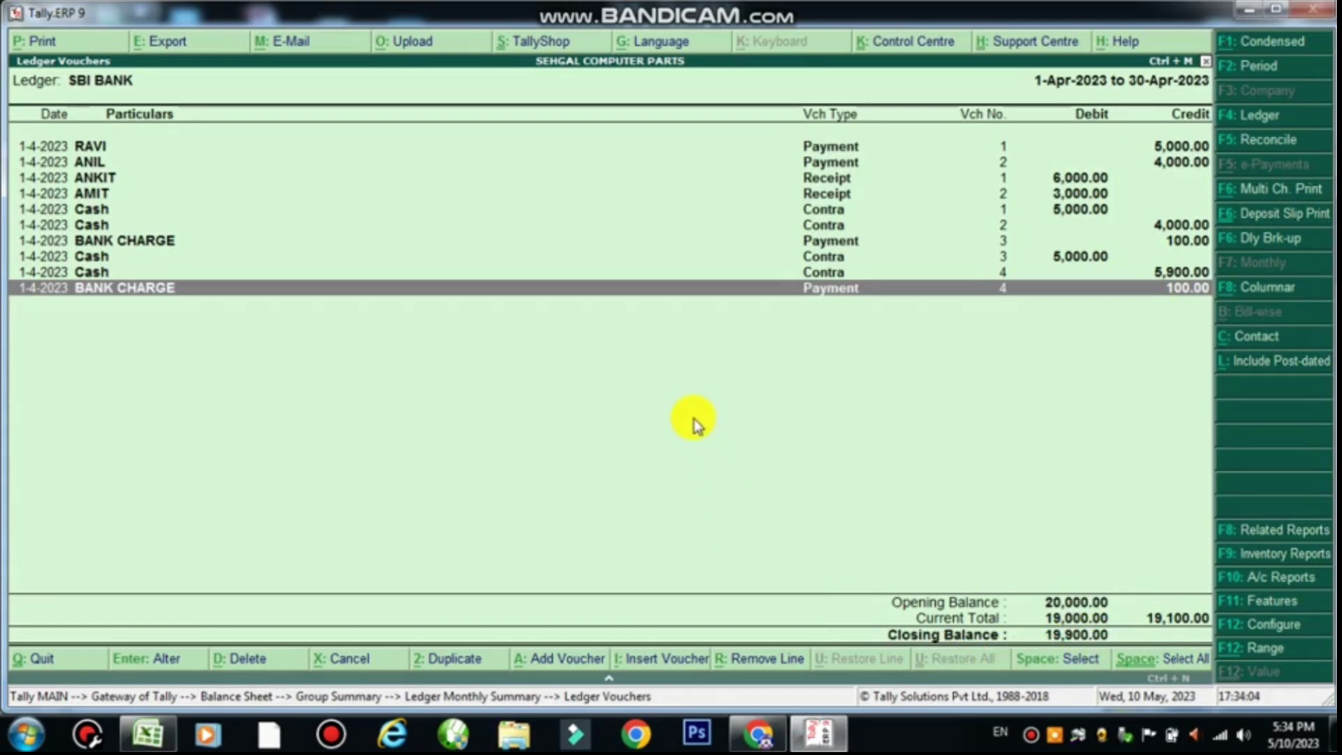
Step: Review the whole SBI statement in Excel up to its heading and return to Tally.ERP 9
key(alt+Tab)
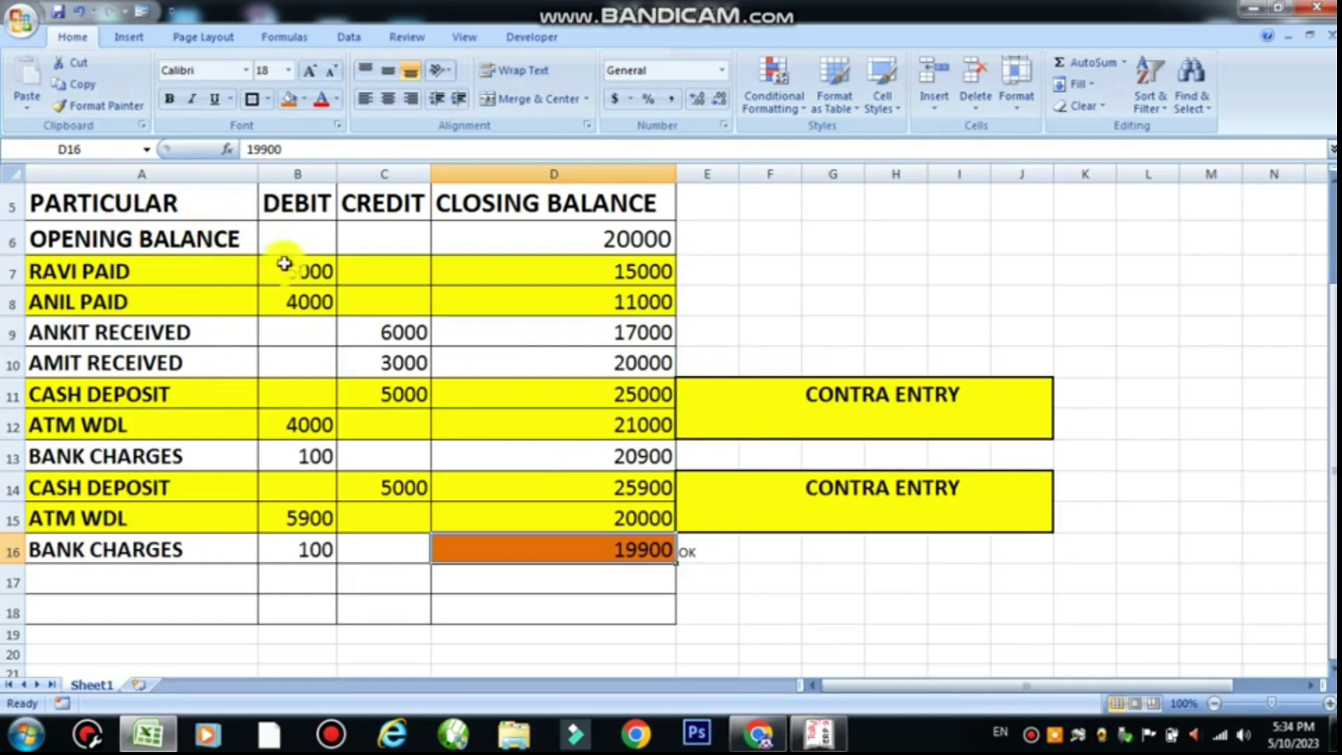
scroll(413, 308, up, 1)
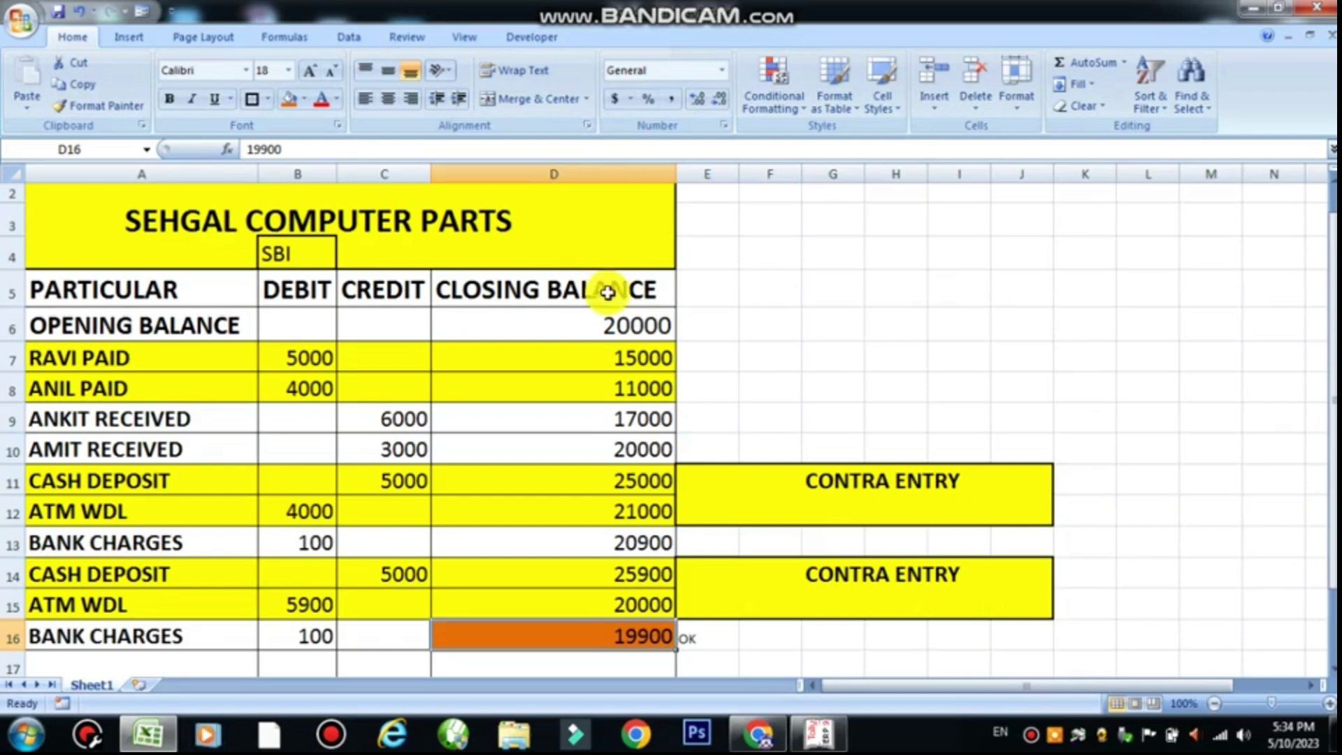
click(832, 297)
key(alt+Tab)
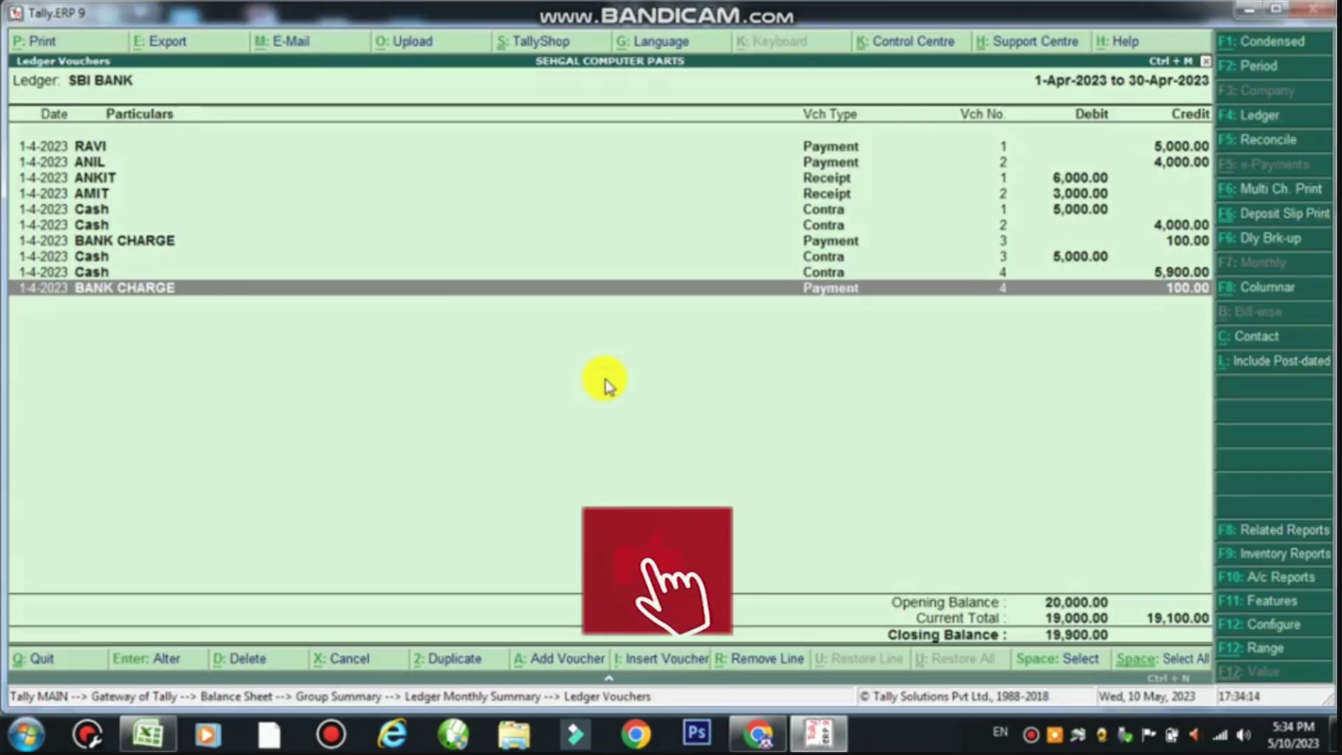
Step: Leave the SBI BANK ledger vouchers and back out through the summary reports
key(Escape)
key(Escape)
key(Escape)
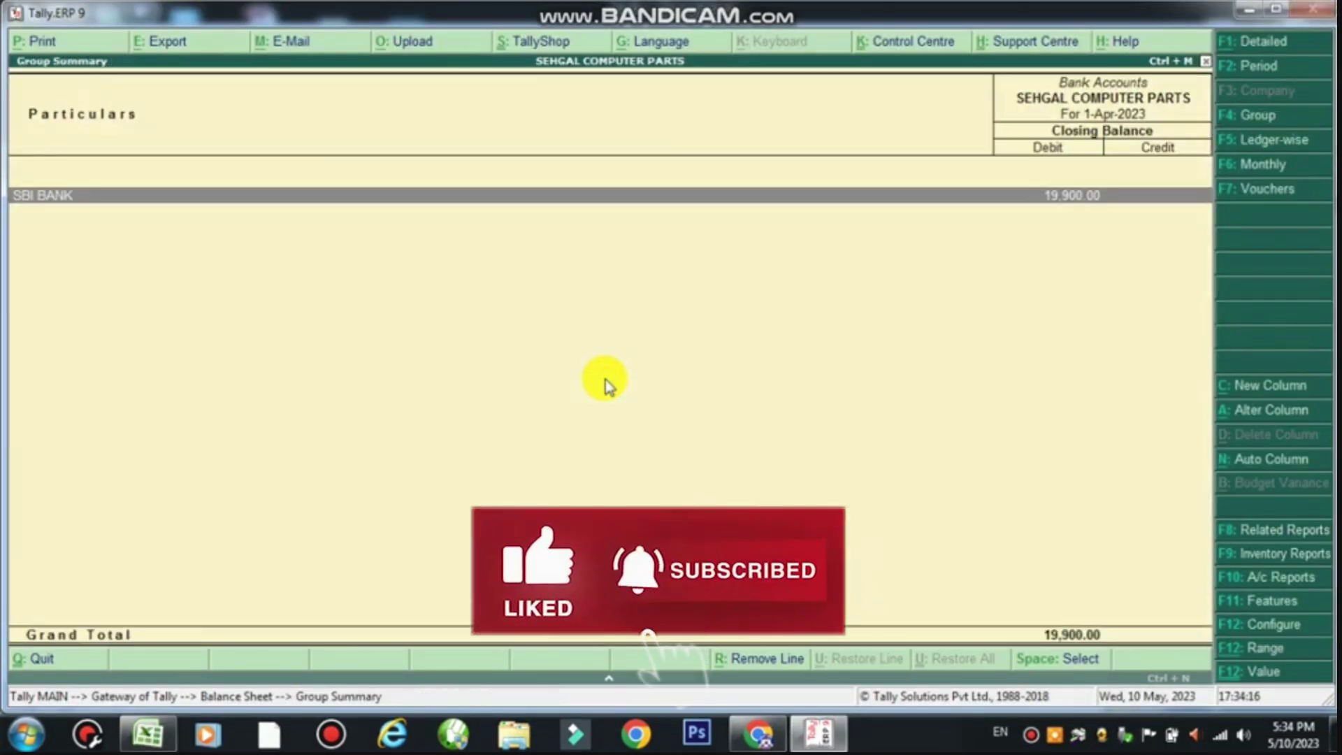